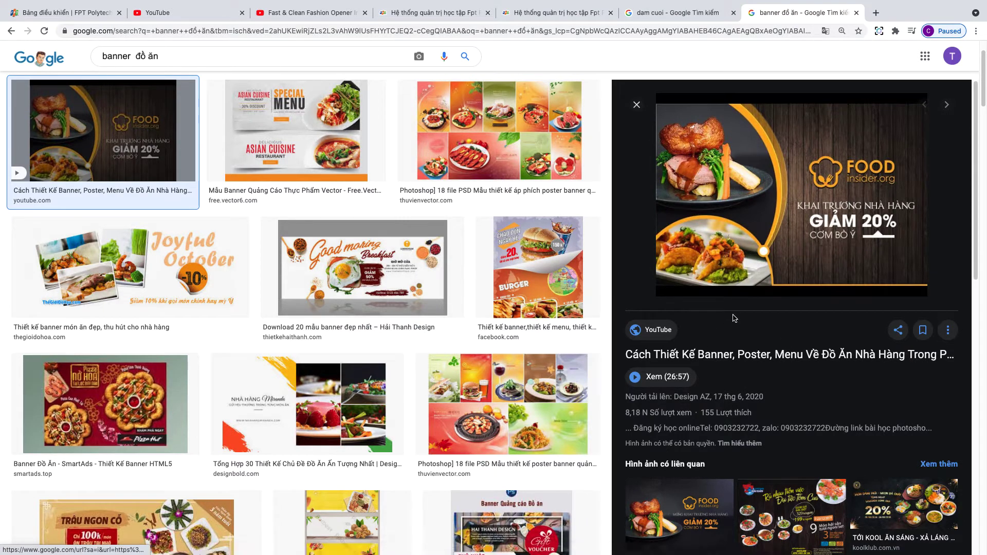
Browse the dark wood food banner reference in Google Images, then switch to Photoshop
scroll(761, 283, down, 3)
scroll(740, 303, up, 3)
scroll(737, 306, down, 5)
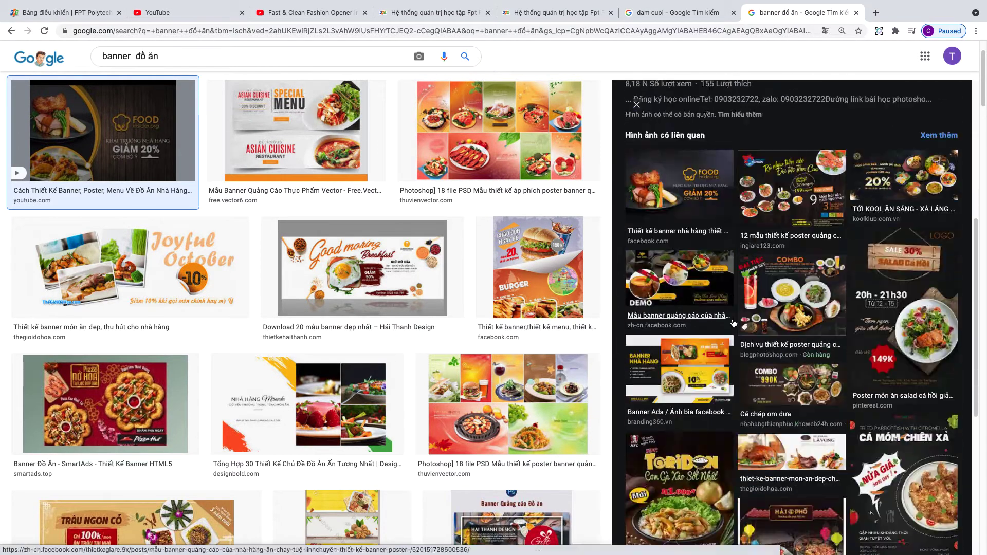
scroll(737, 306, up, 5)
scroll(565, 346, up, 1)
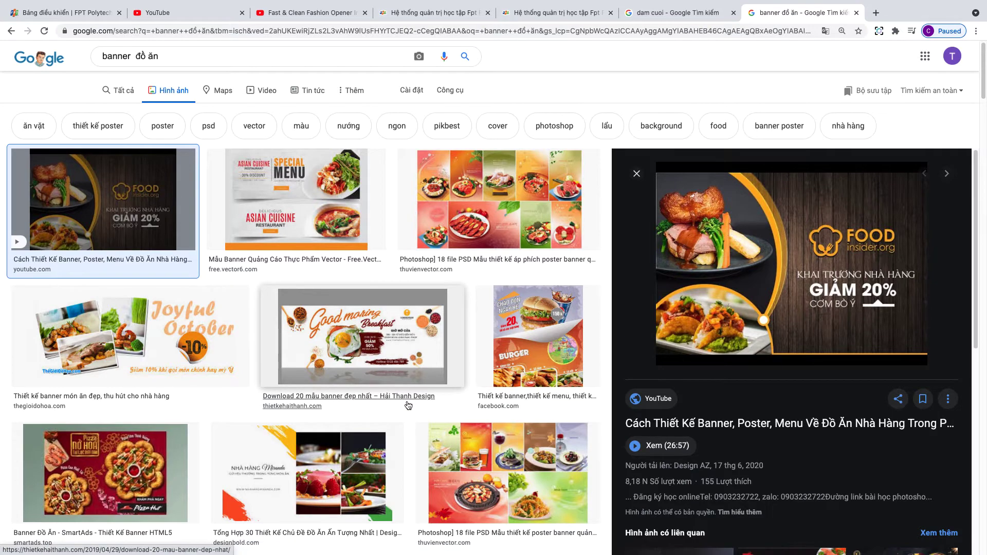
key(super+Tab)
key(super+Tab)
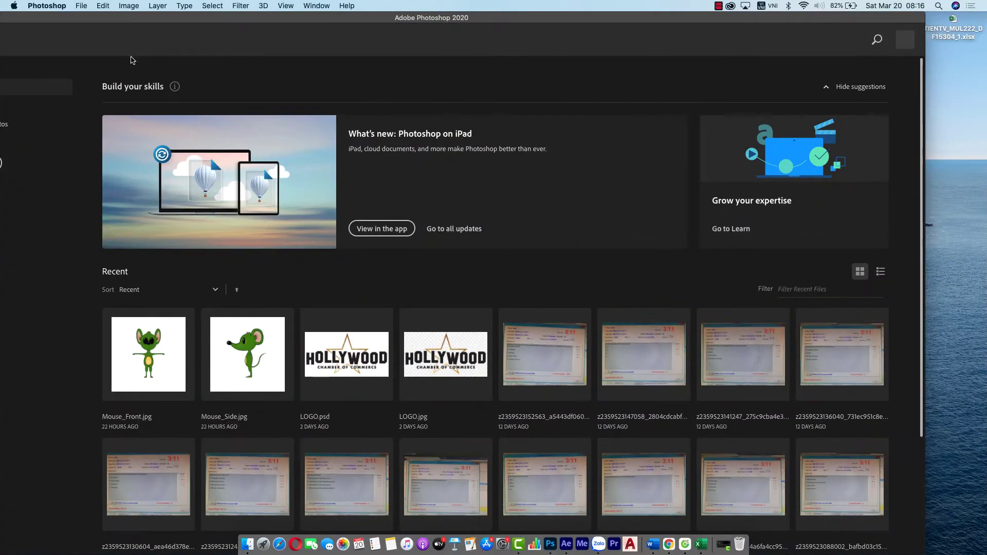
Create a new blank 960 × 320 px document from the Web presets
click(82, 6)
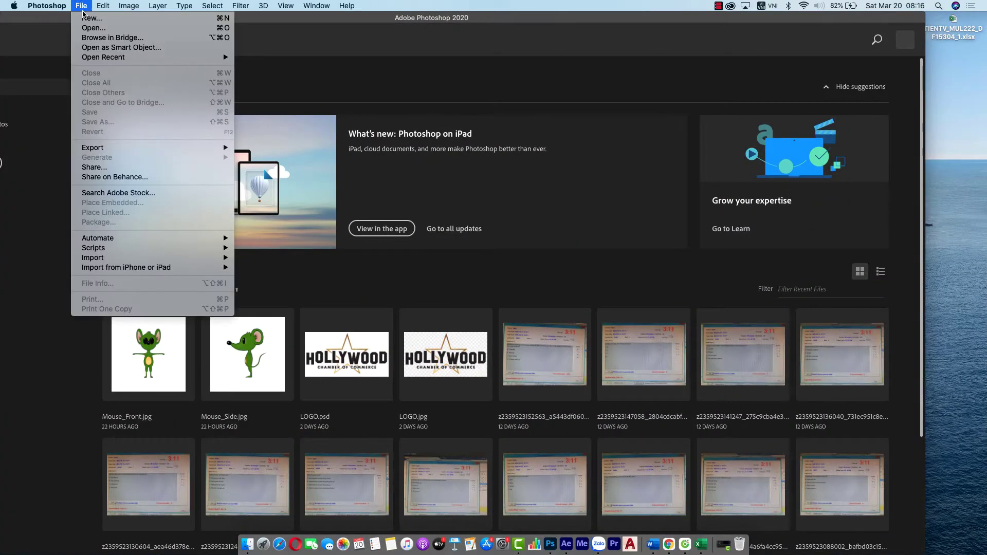
click(86, 18)
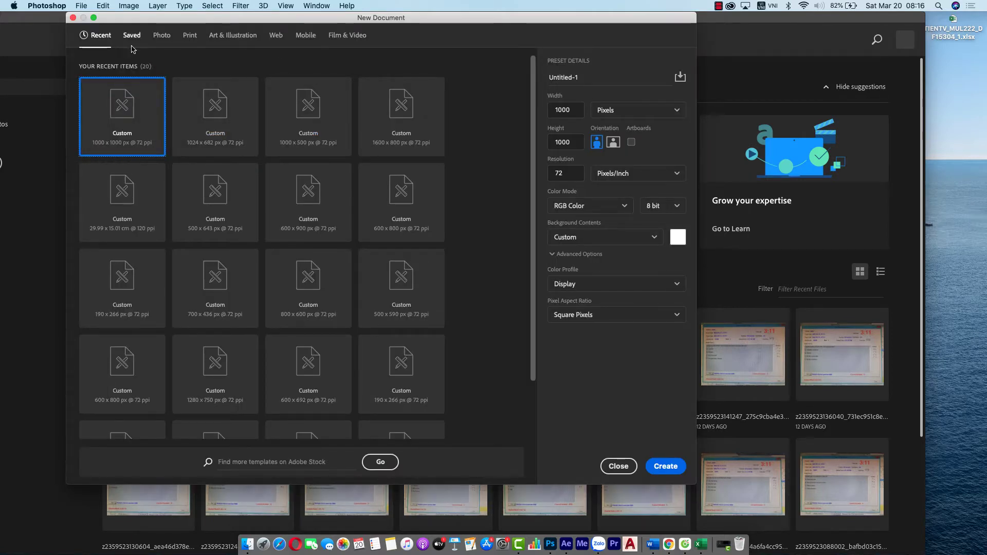
click(275, 37)
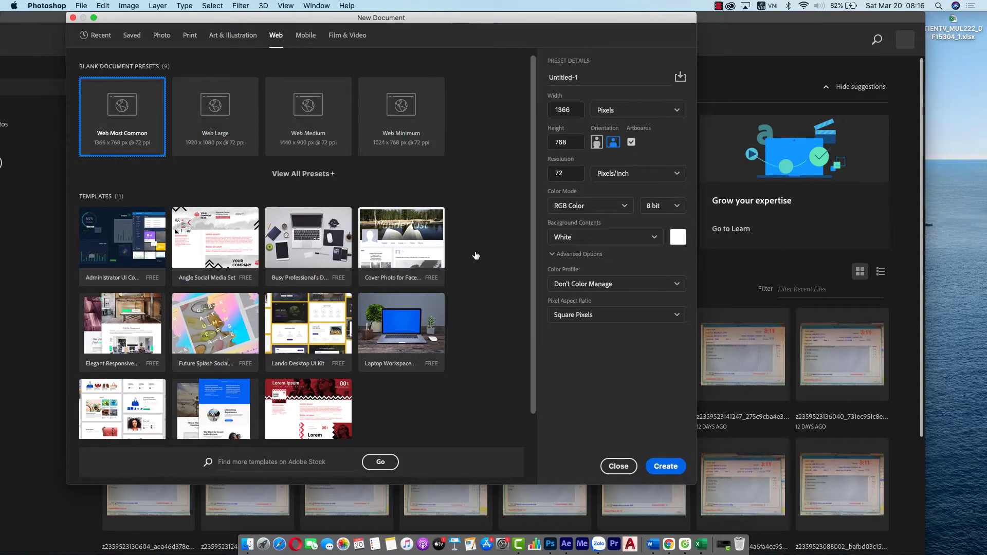
double_click(572, 110)
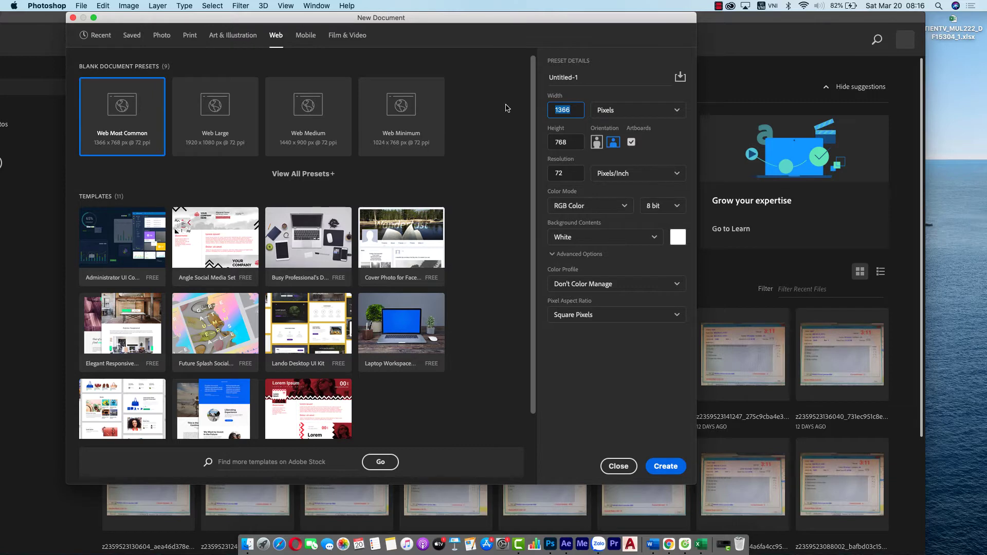
text(9)
text(60)
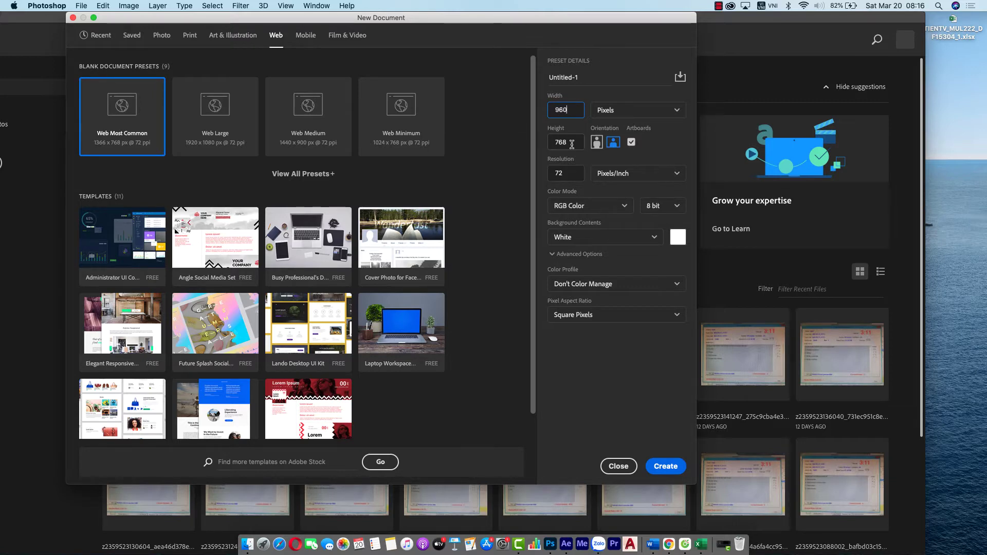
key(Tab)
text(32)
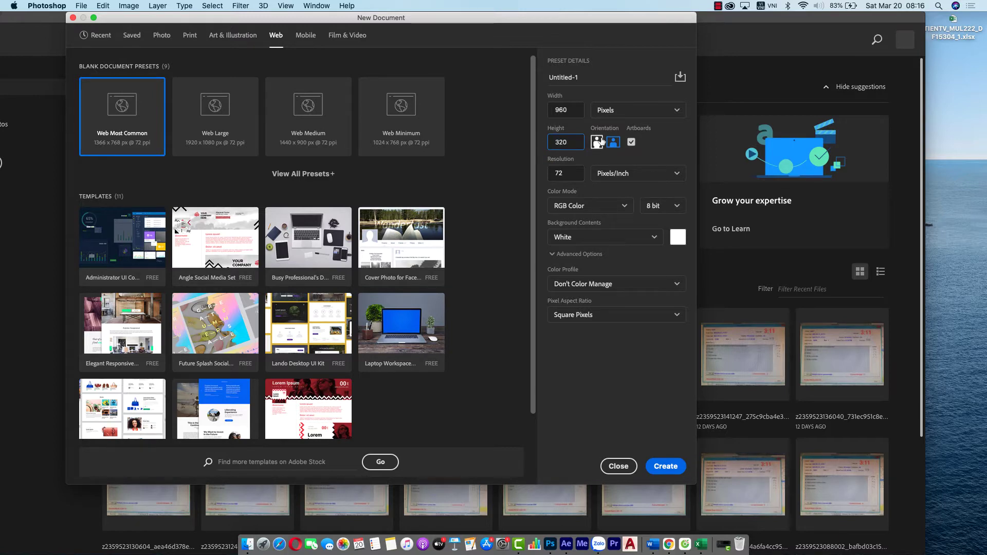
double_click(583, 110)
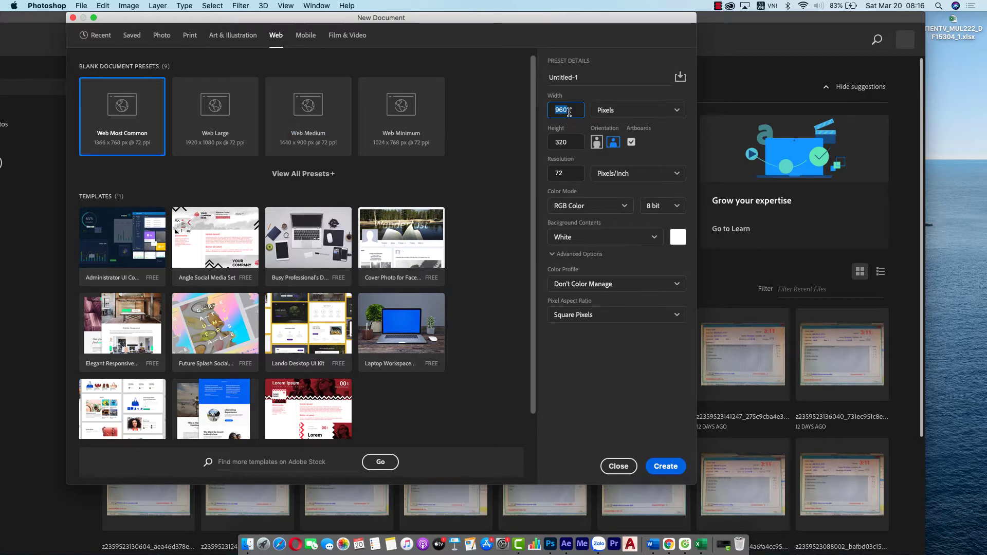
click(673, 471)
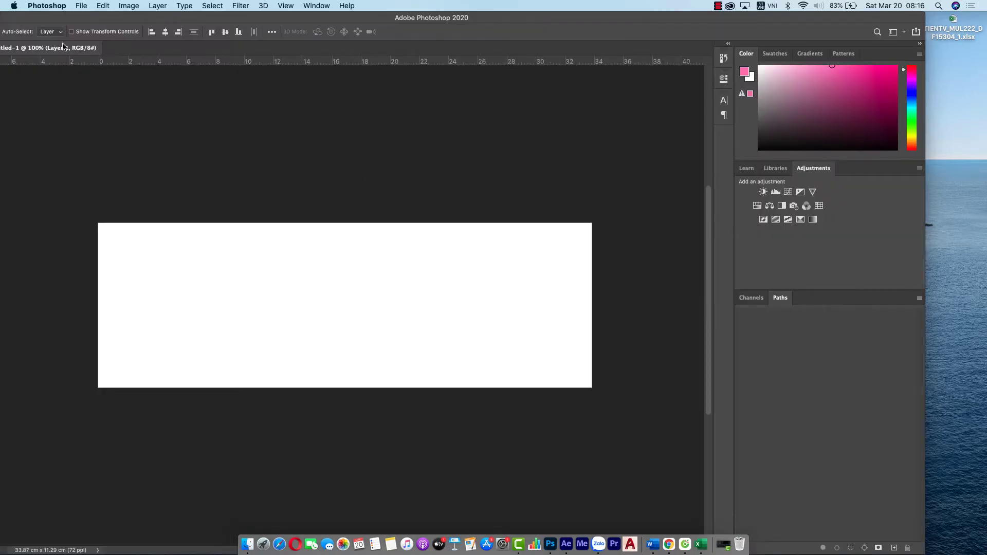
Float the Untitled-1 document in its own window and enlarge it around the canvas
mouse_move(63, 49)
mouse_down()
mouse_move(73, 68)
mouse_move(203, 70)
mouse_up()
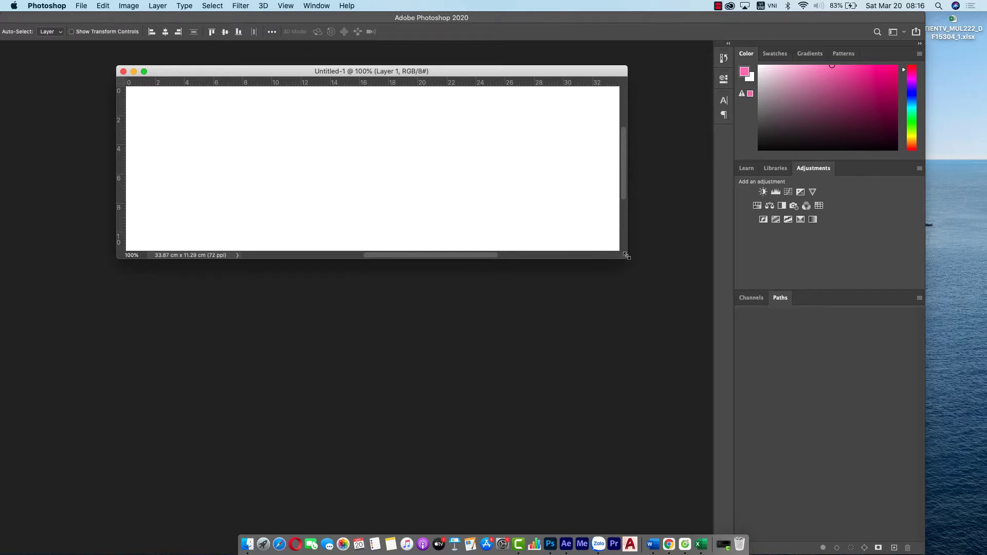
drag(626, 257, 705, 330)
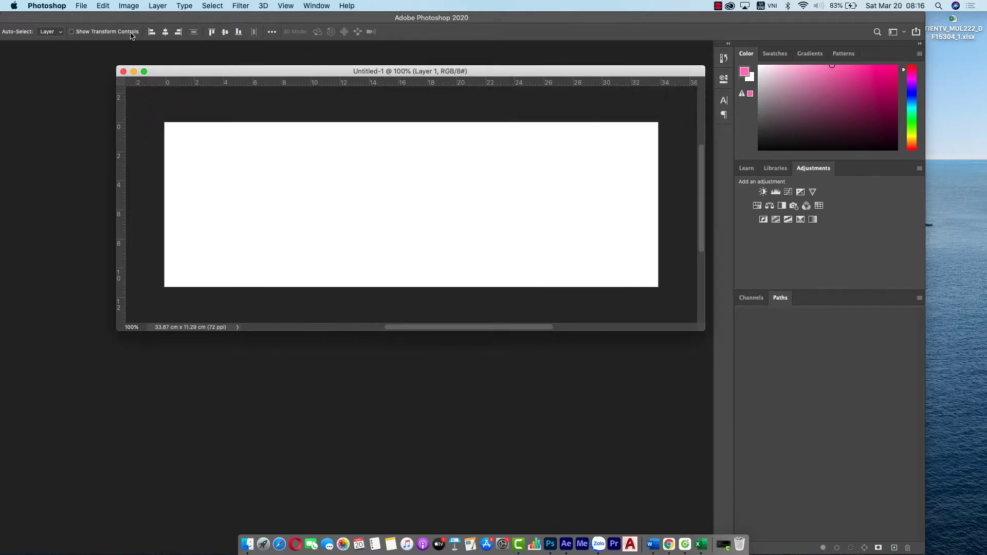
click(129, 6)
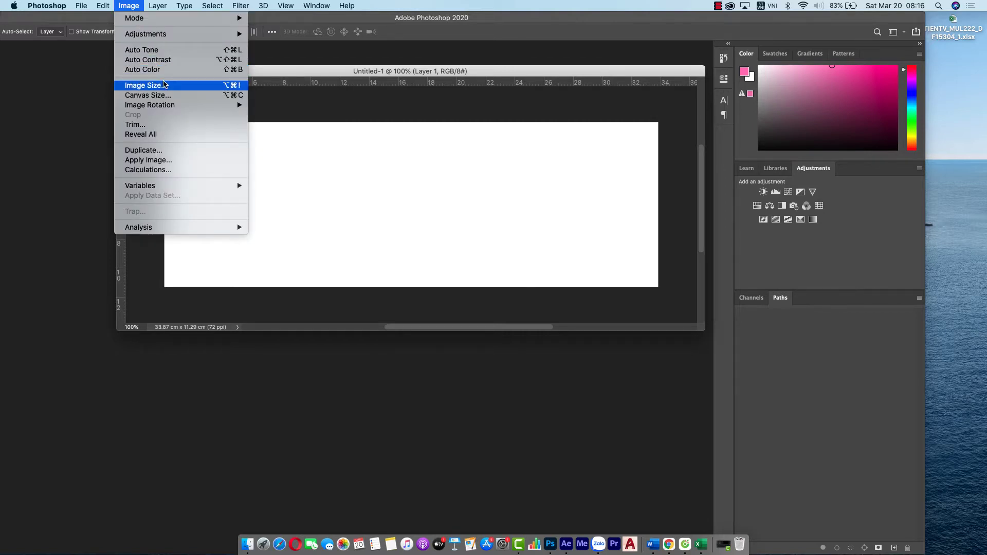
click(164, 84)
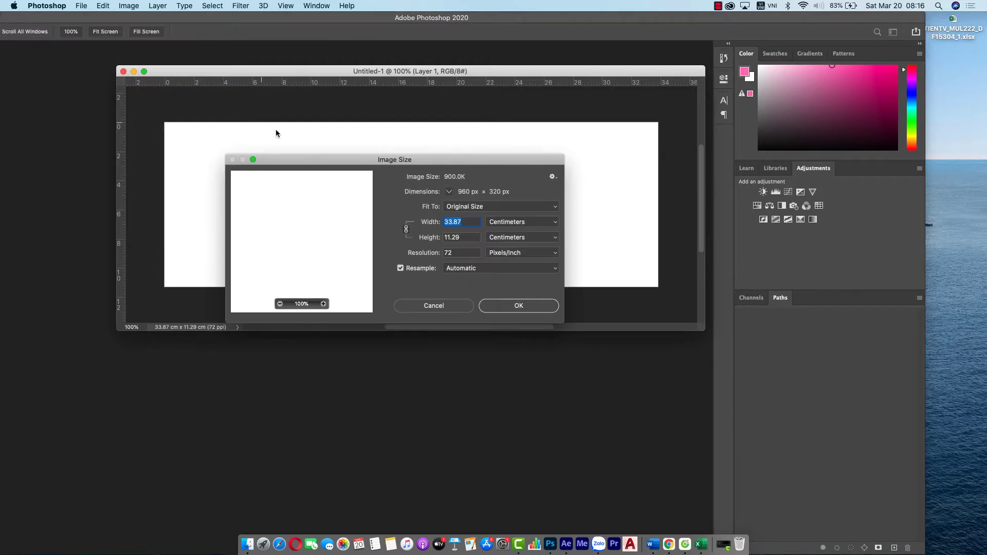
click(504, 222)
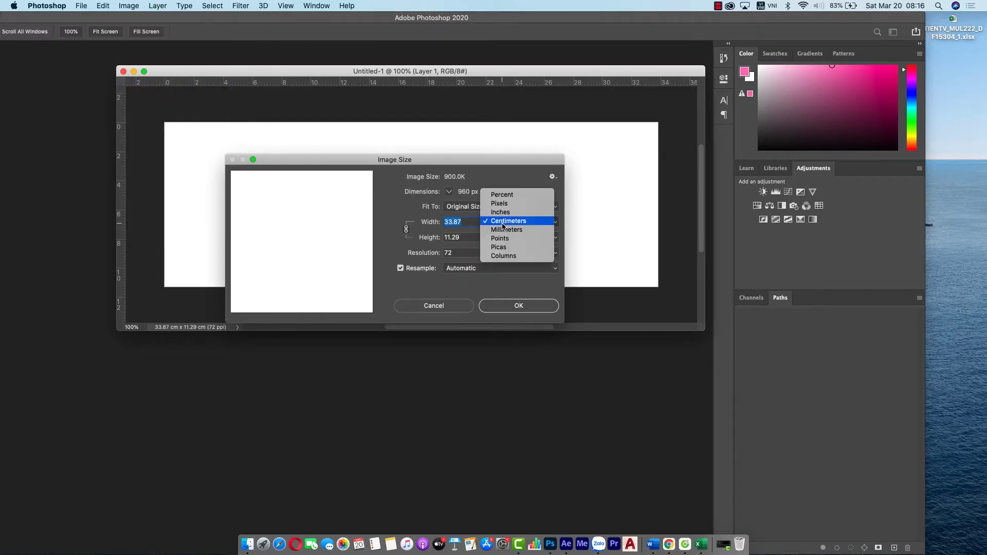
click(517, 203)
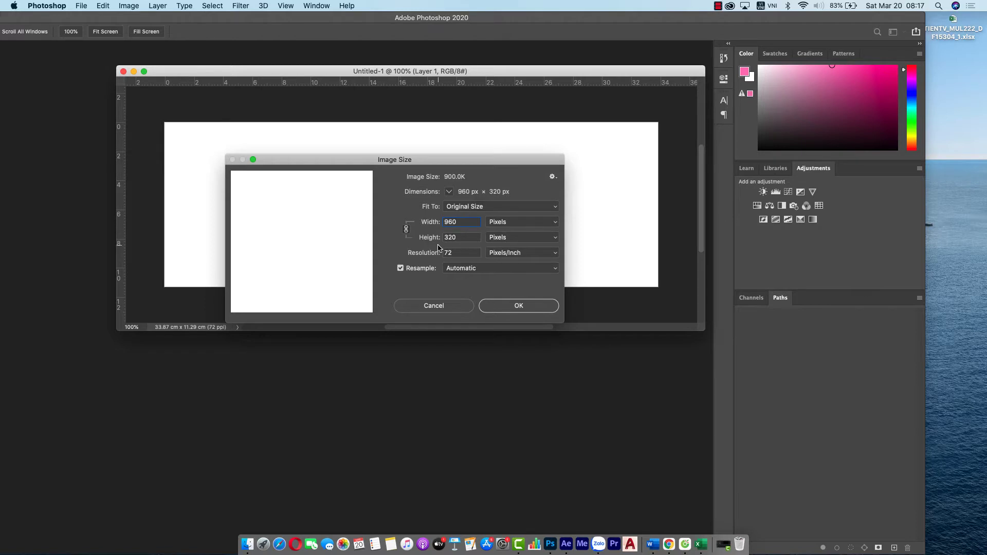
double_click(473, 255)
click(527, 310)
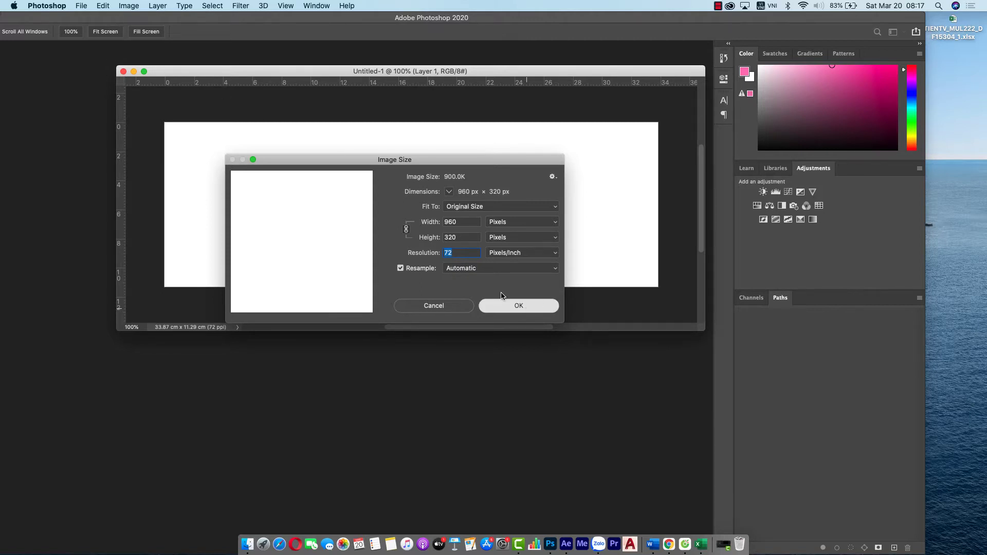
key(Return)
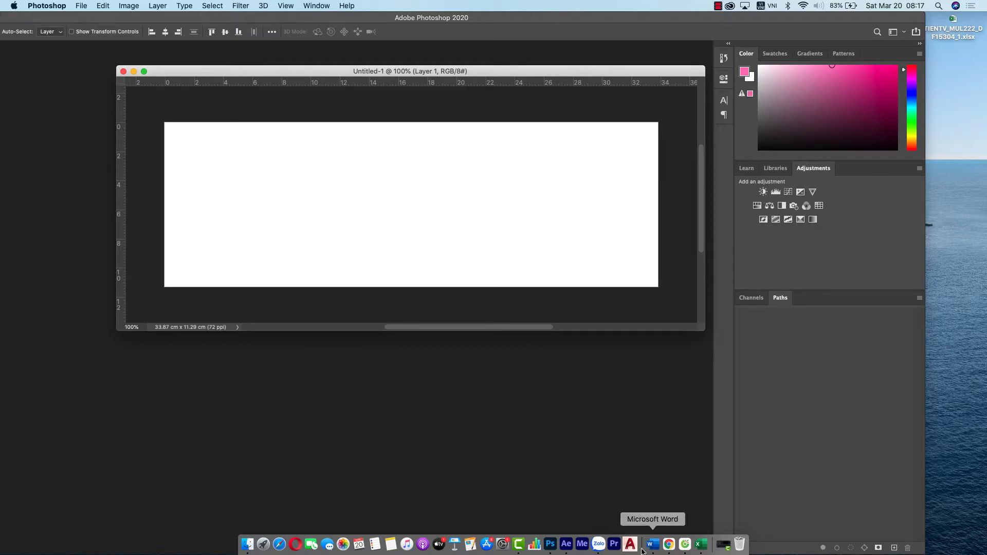
Return to the banner đồ ăn image results, briefly viewing the reference's source video
click(669, 545)
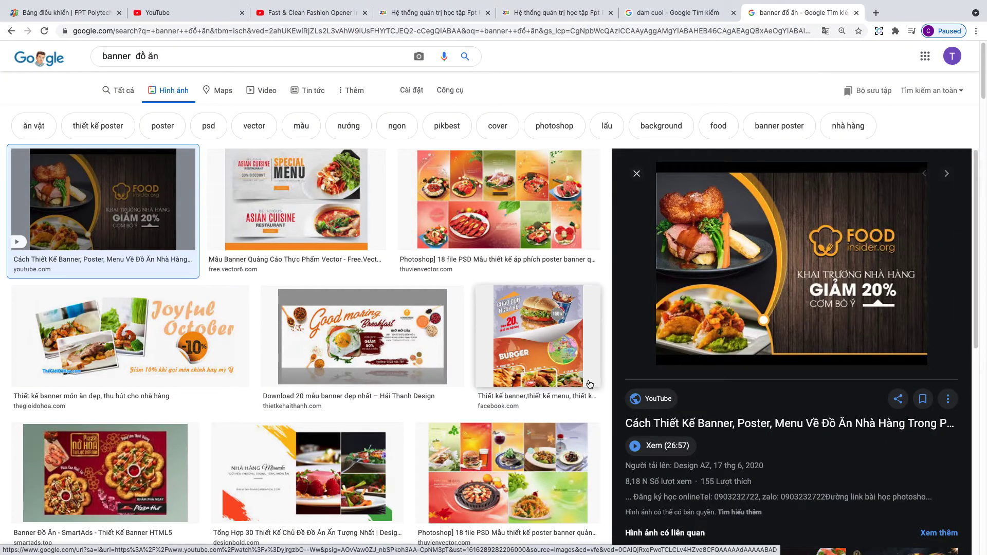
key(ctrl+Left)
key(ctrl+Right)
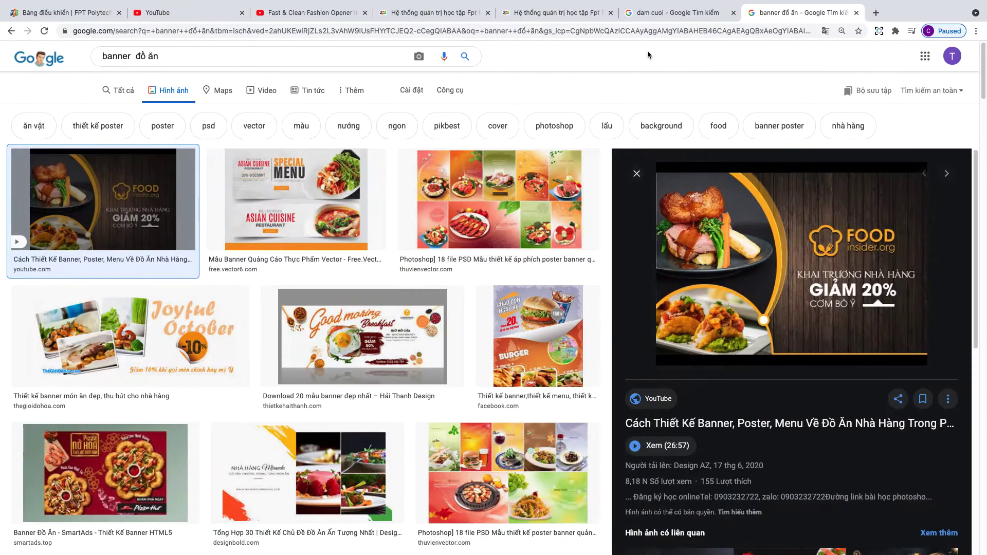
click(874, 12)
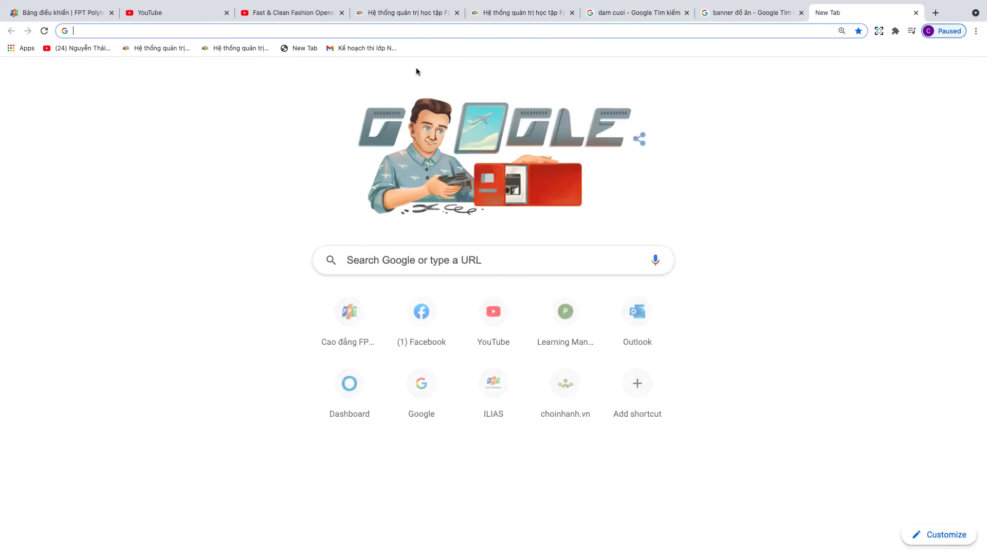
key(ctrl+Left)
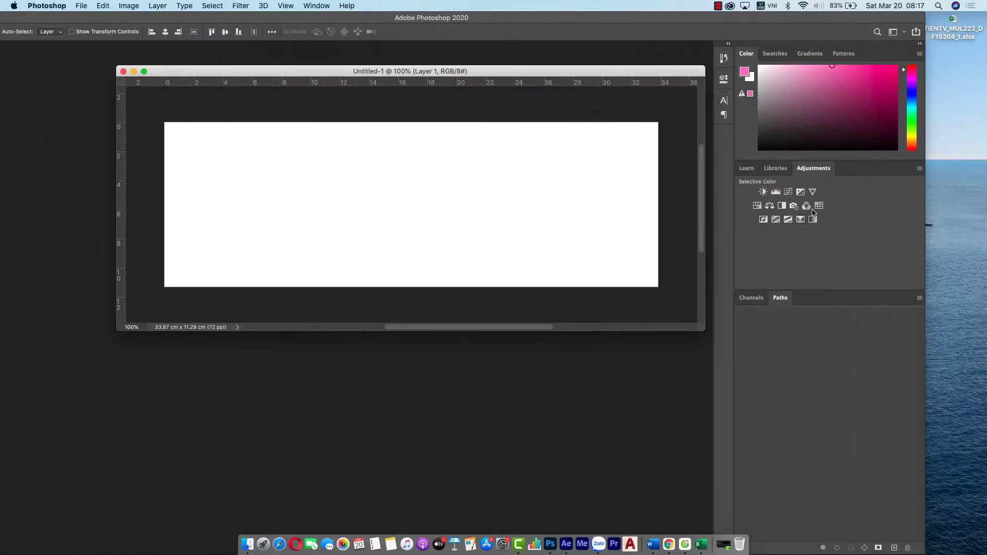
key(super+Tab)
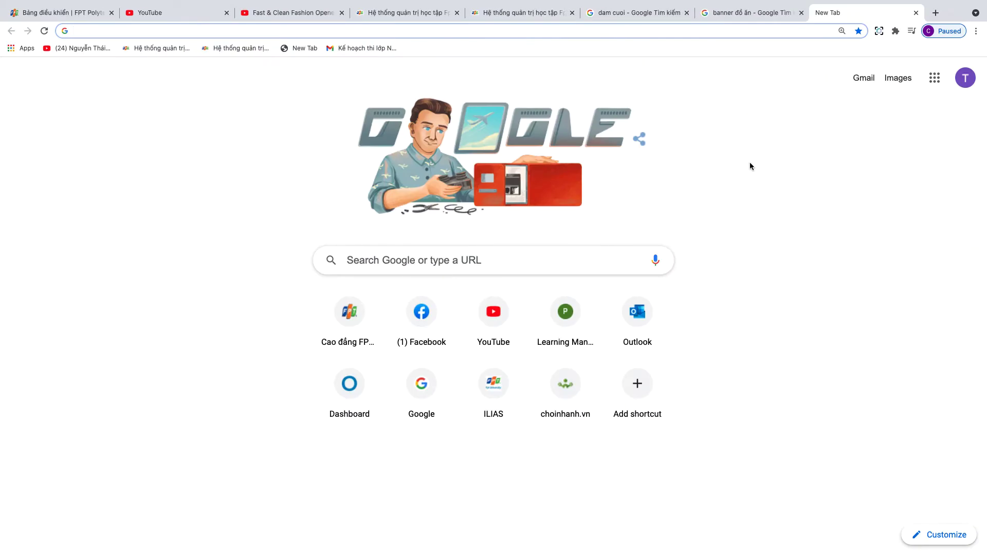
click(743, 15)
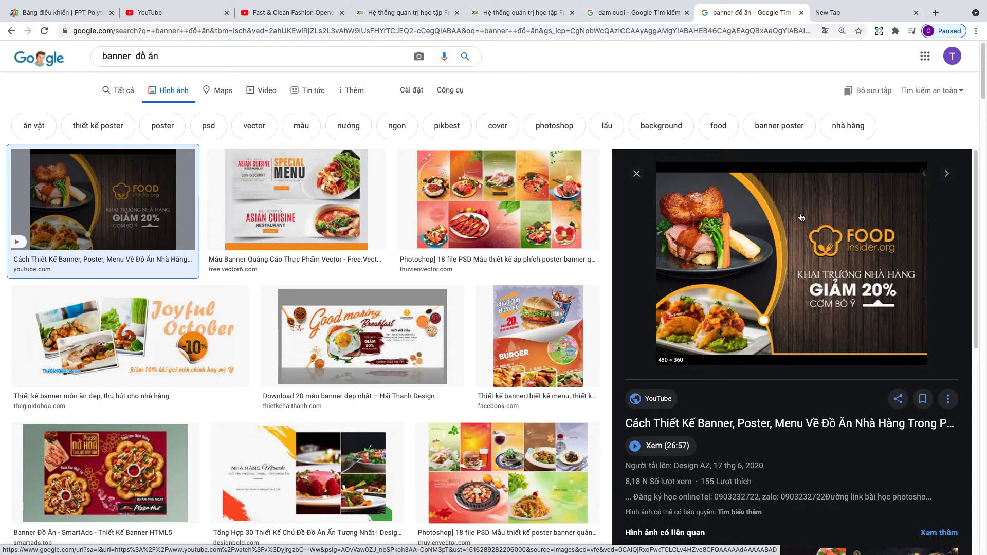
click(801, 217)
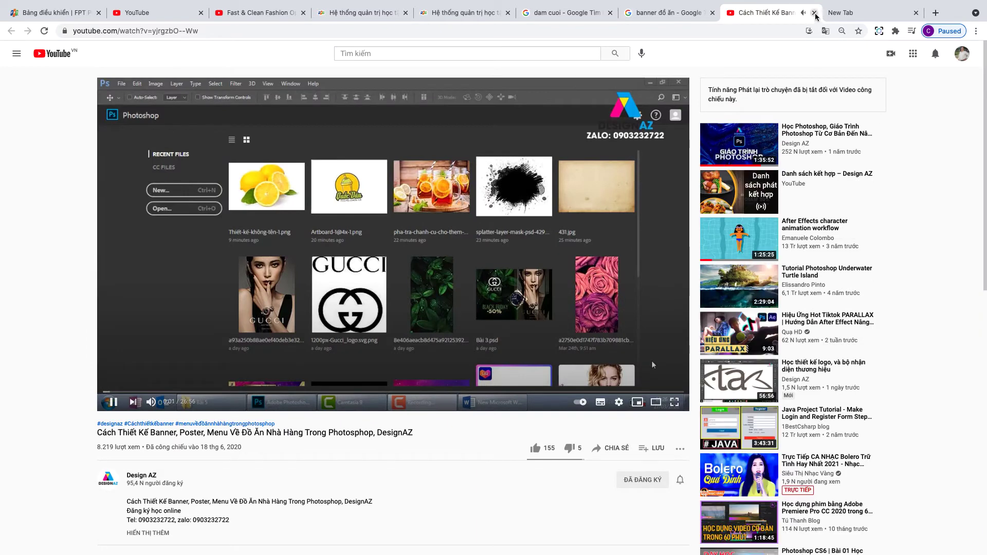
click(815, 17)
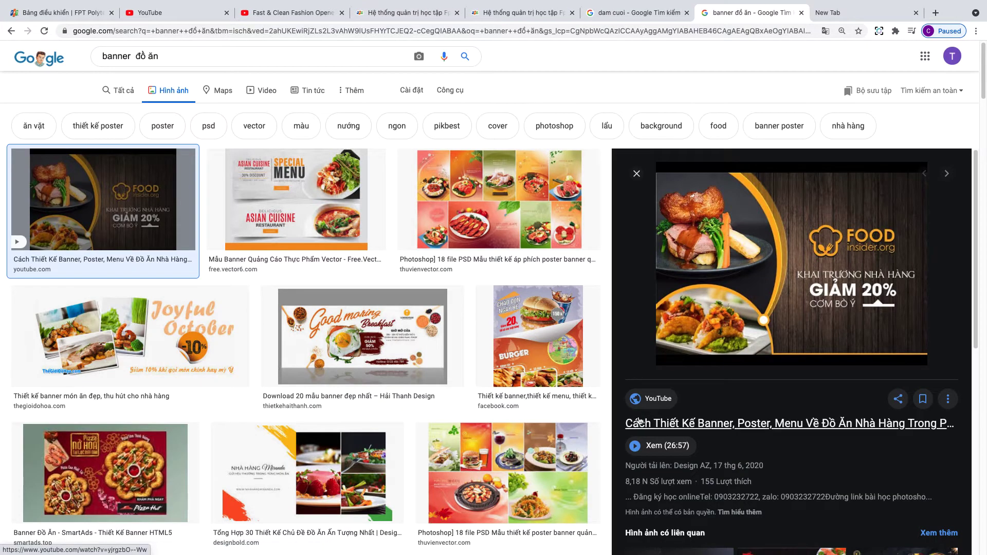
Copy the dark-wood FOOD banner preview image and switch to Photoshop
right_click(796, 230)
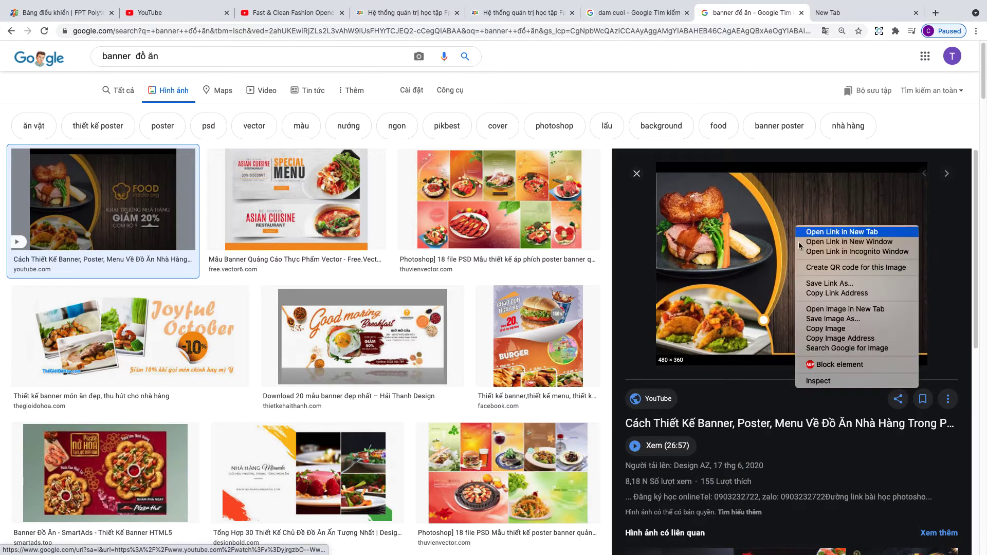
click(815, 329)
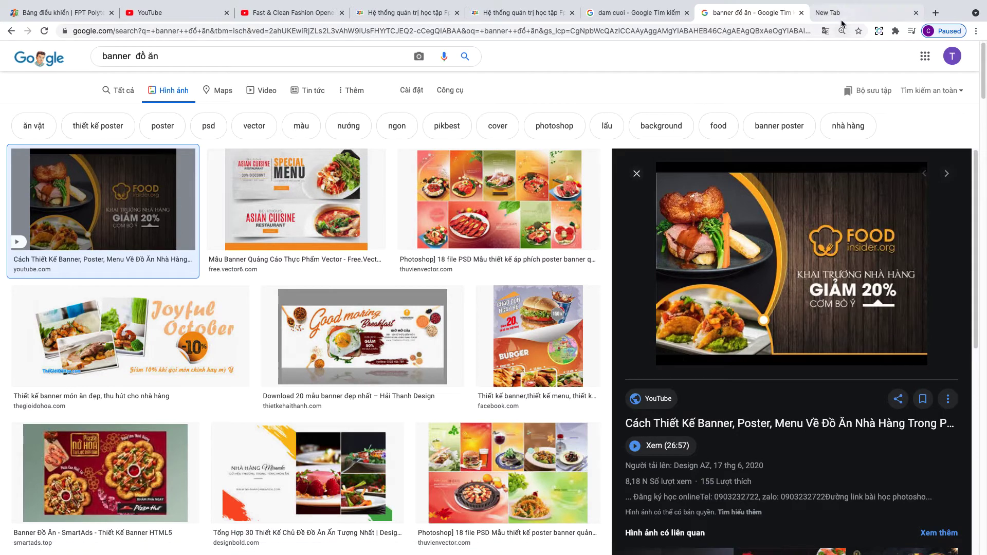
key(super+Tab)
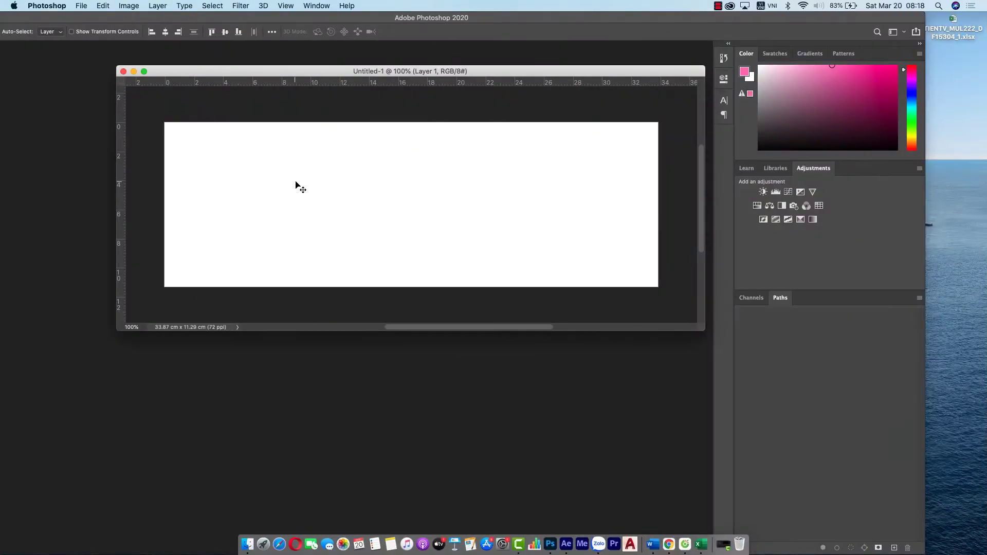
Paste the FOOD banner reference into a new clipboard-sized 480×360 document
key(super+n)
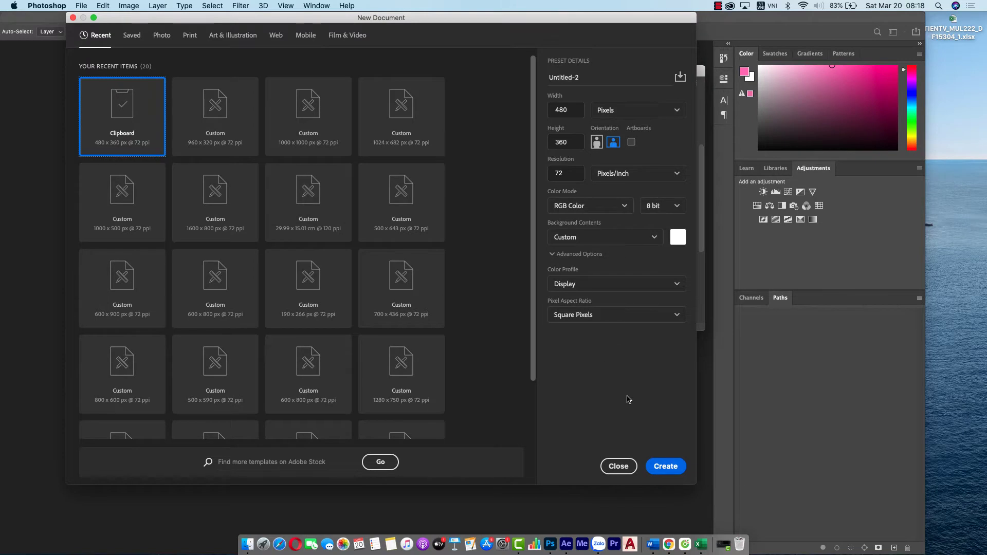
click(682, 467)
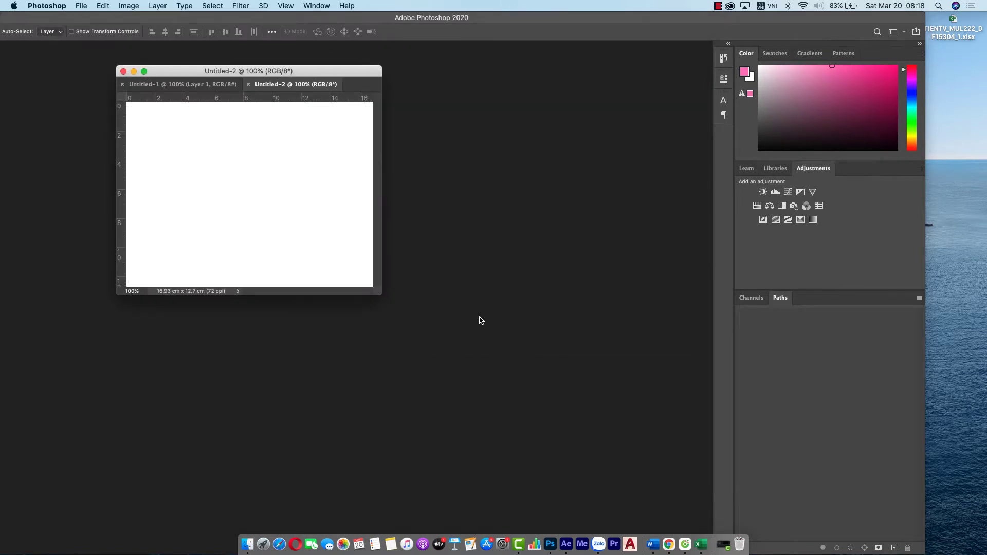
key(super+v)
Arrange the reference and blank banner windows side by side, then return to Chrome
mouse_move(305, 88)
mouse_down()
mouse_move(675, 361)
mouse_move(675, 353)
mouse_up()
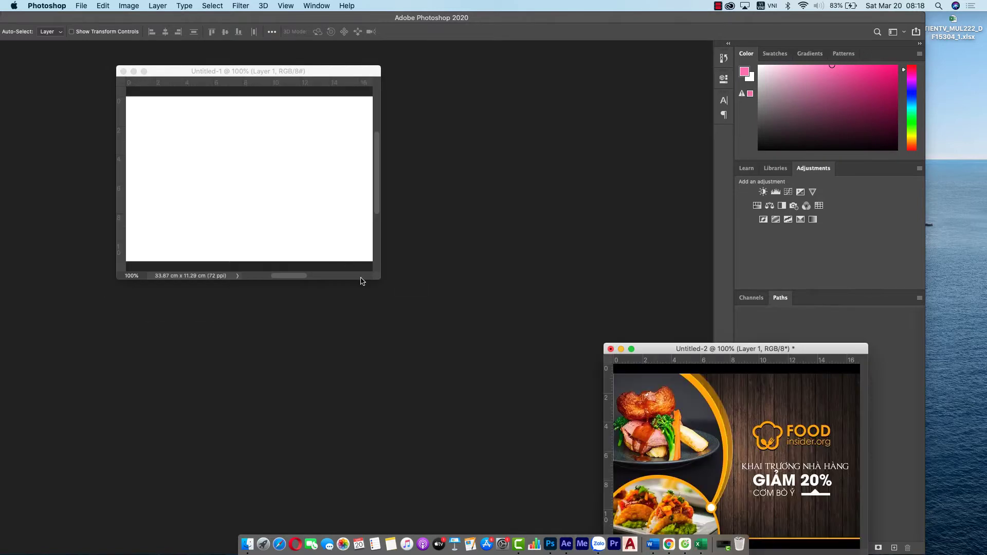
click(379, 277)
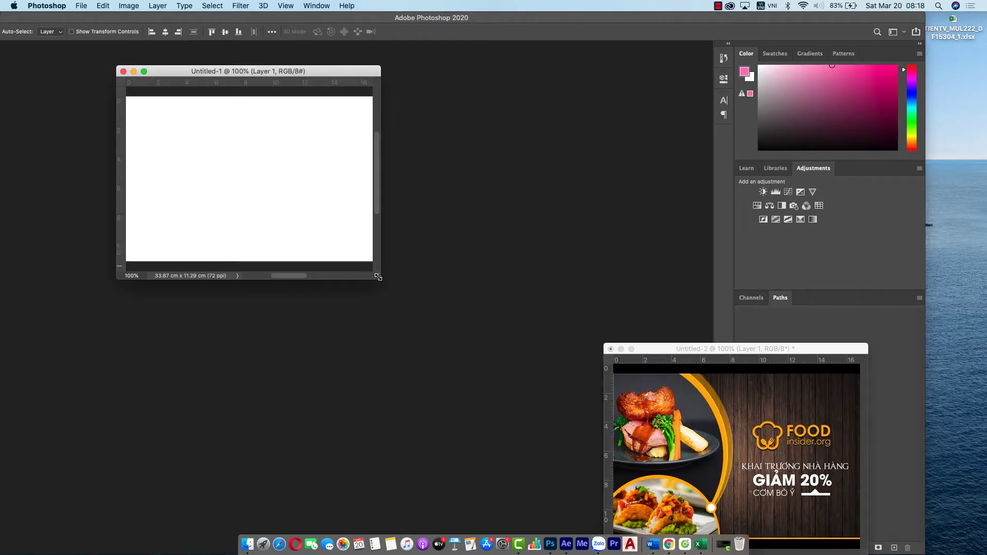
drag(378, 277, 760, 313)
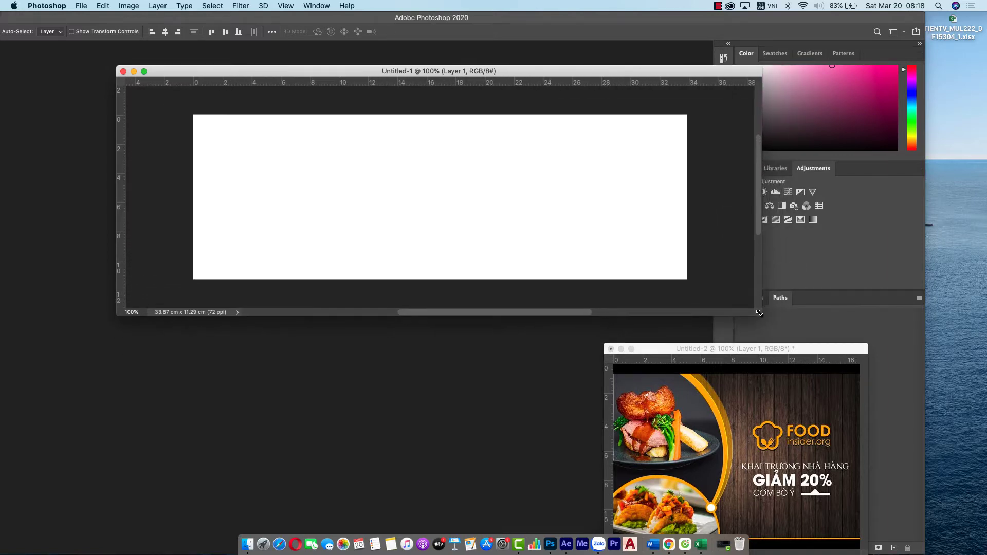
drag(760, 314, 663, 276)
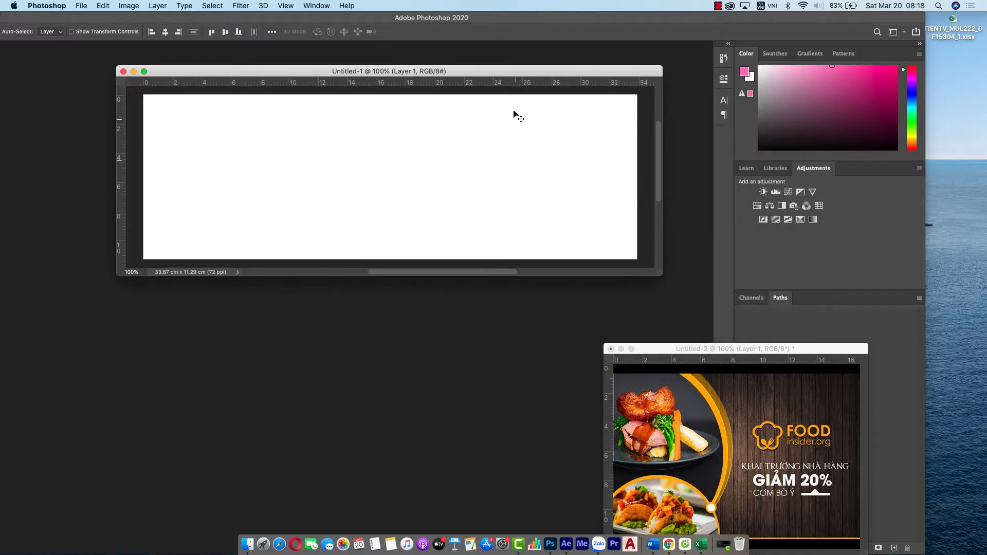
drag(493, 71, 401, 67)
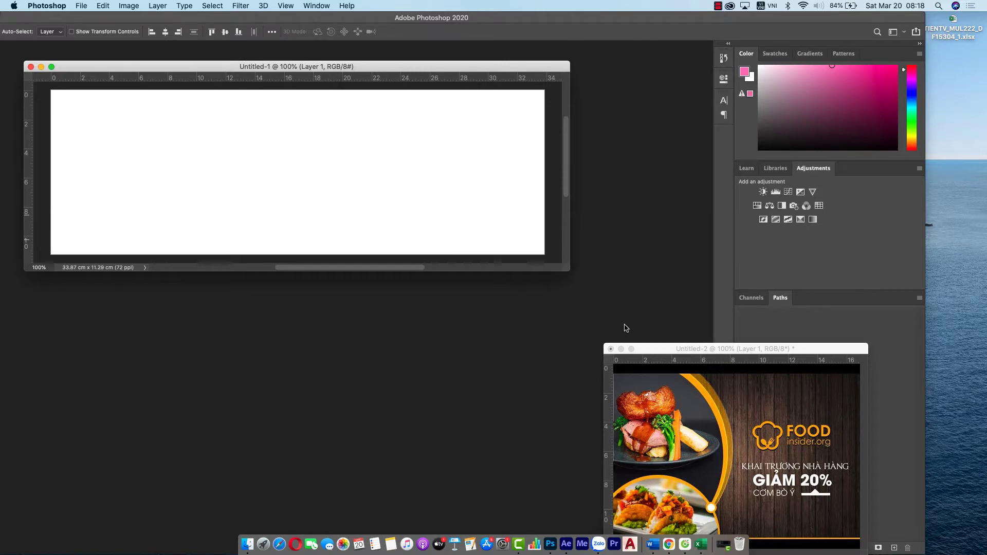
drag(691, 349, 641, 269)
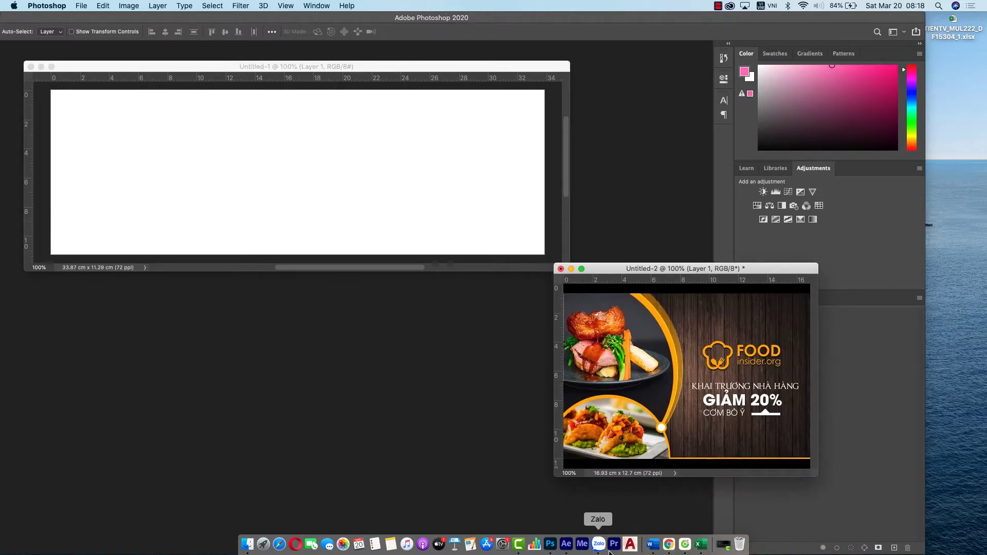
click(668, 545)
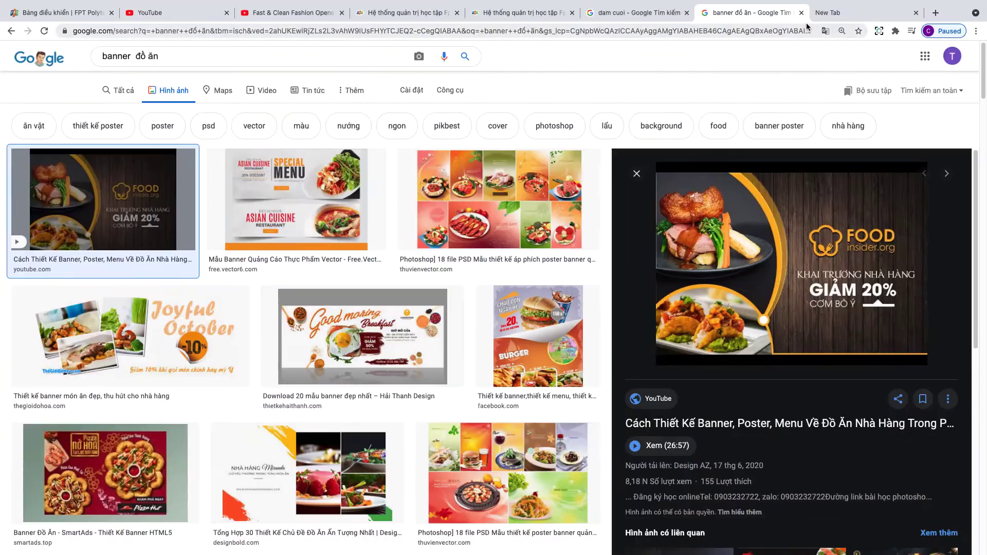
Search Google Images for 'woood texture' and browse the results
drag(161, 55, 85, 25)
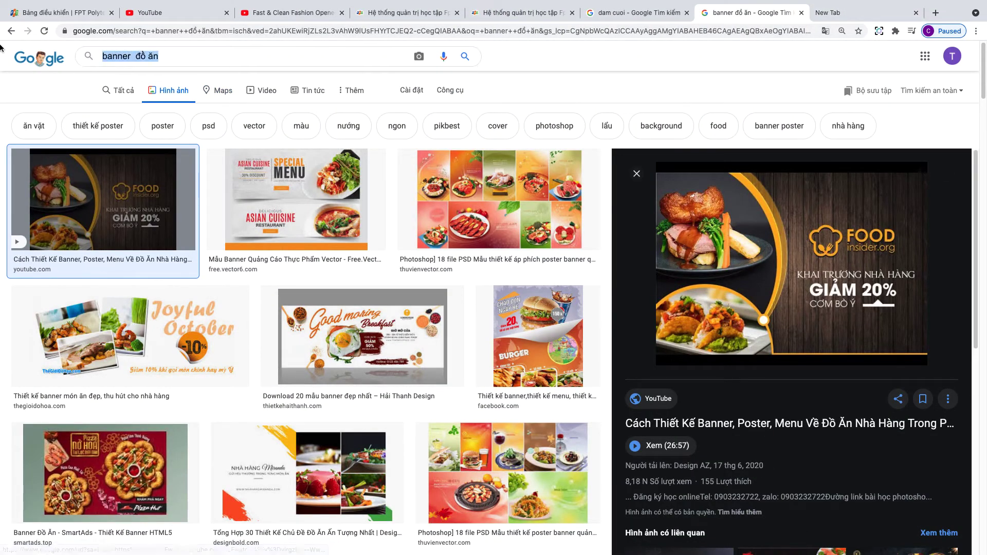
text(woood)
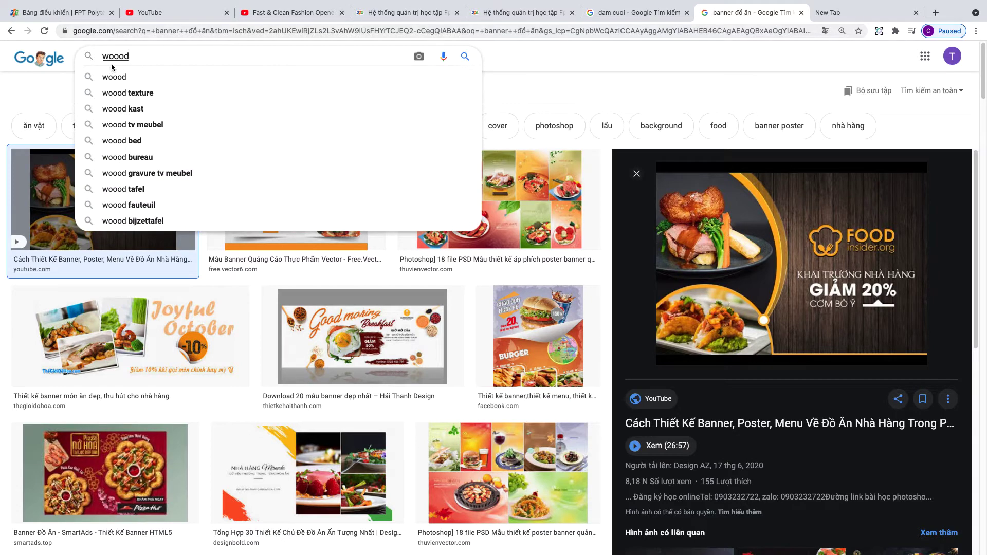
click(113, 93)
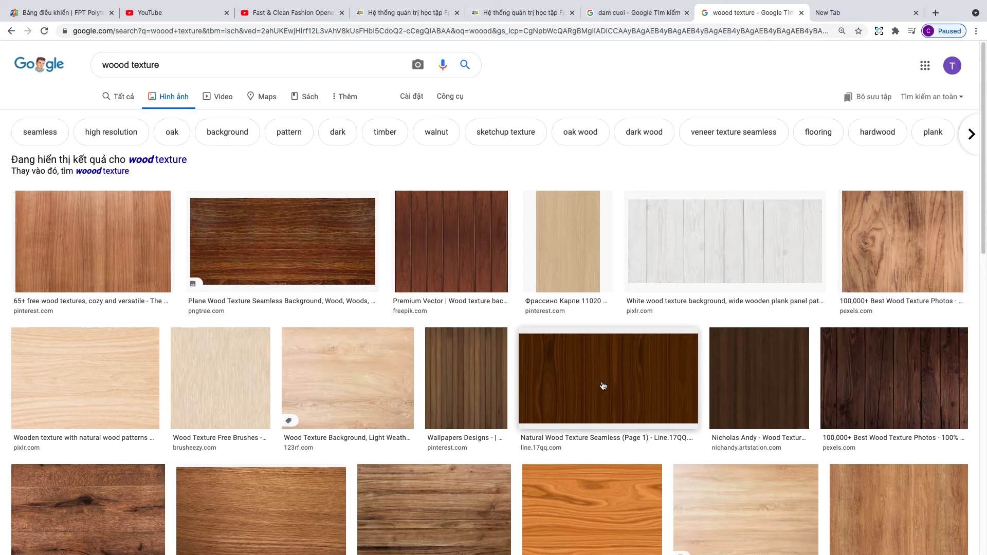
scroll(603, 386, down, 2)
scroll(596, 387, down, 2)
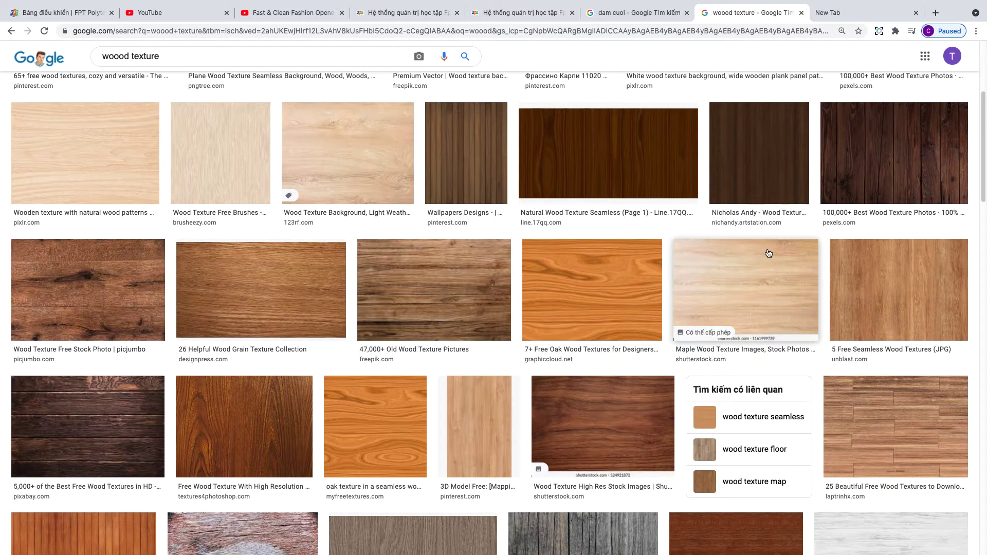
scroll(767, 250, up, 1)
Open the Pexels dark wood plank photo and bring up its image options
click(894, 194)
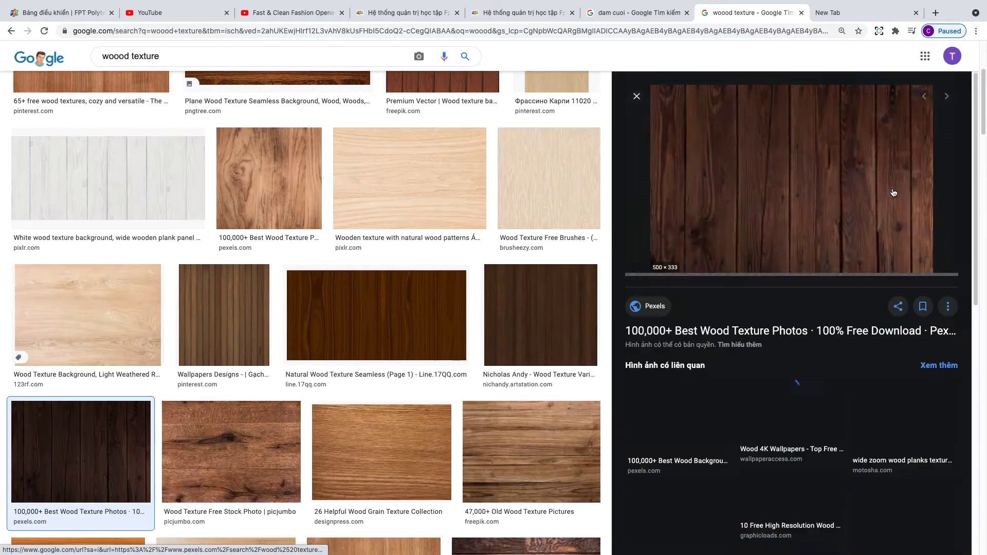
right_click(794, 203)
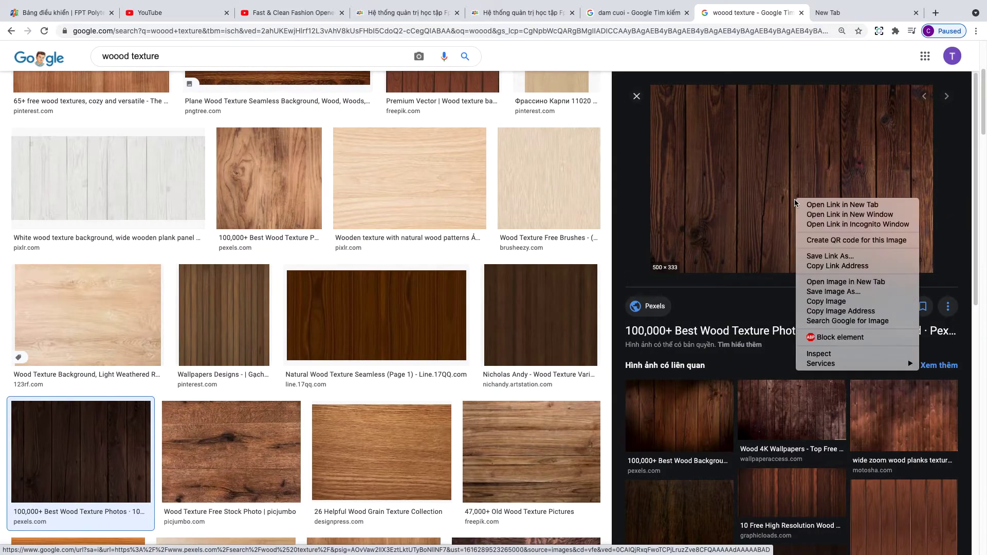
click(671, 426)
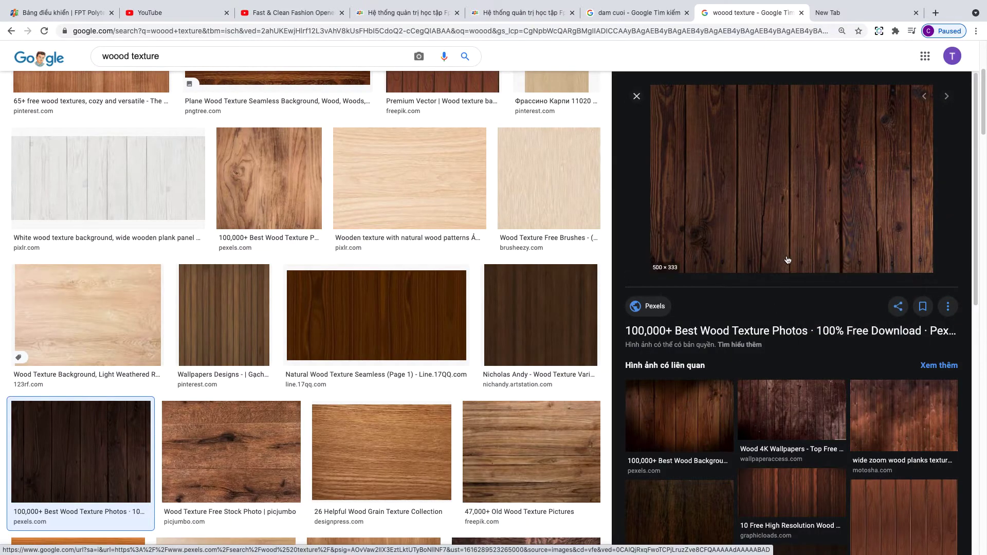
right_click(799, 205)
Copy the dark wood photo, paste it into the banner and move it to the left edge
click(830, 303)
key(super+Tab)
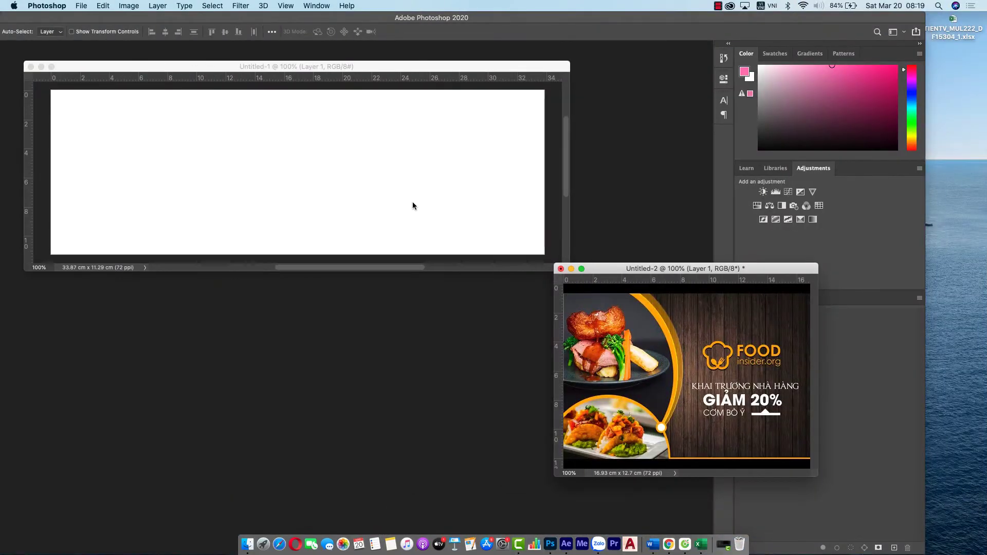
key(super+v)
key(super+z)
click(349, 165)
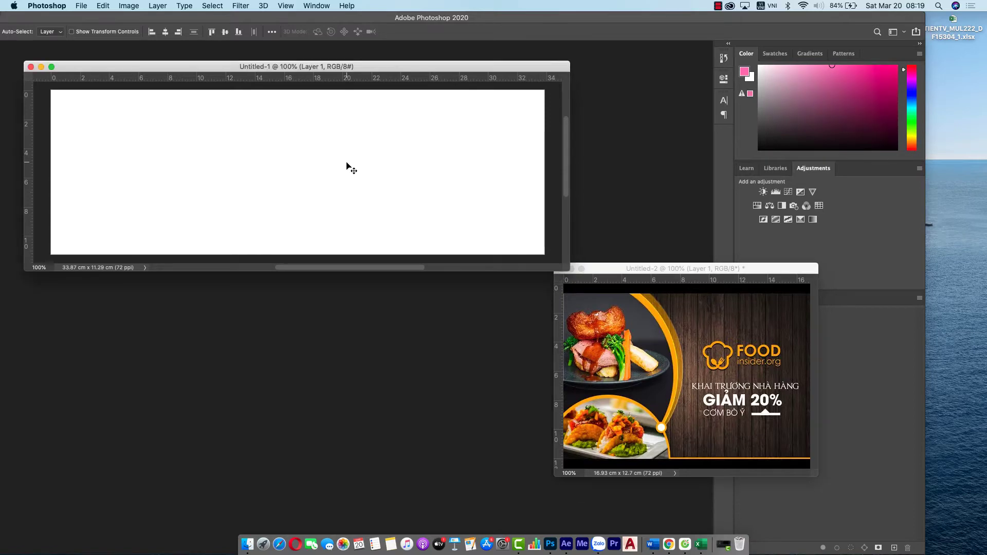
key(super+v)
drag(333, 162, 210, 155)
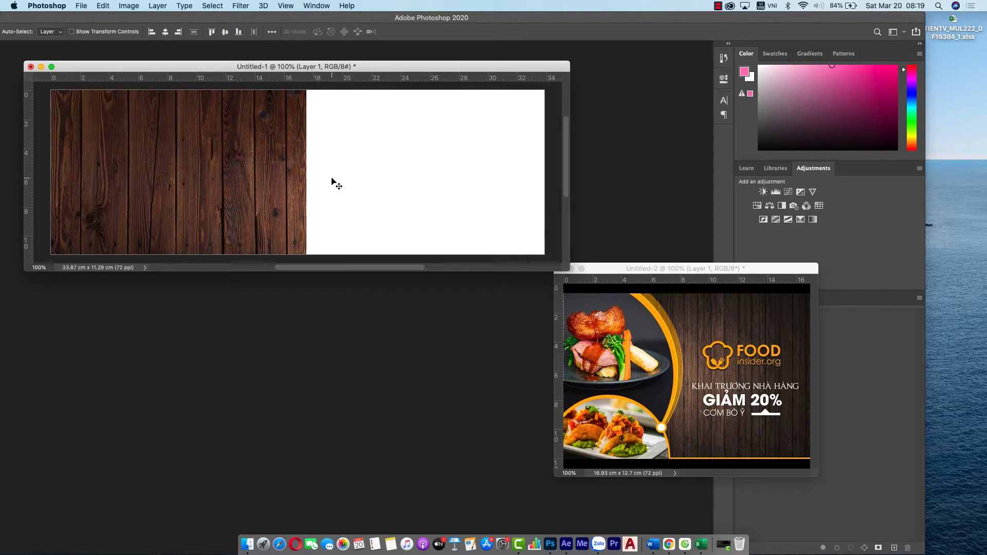
Duplicate the wood texture and place the copy on the banner's right side
key(super+t)
drag(304, 169, 506, 169)
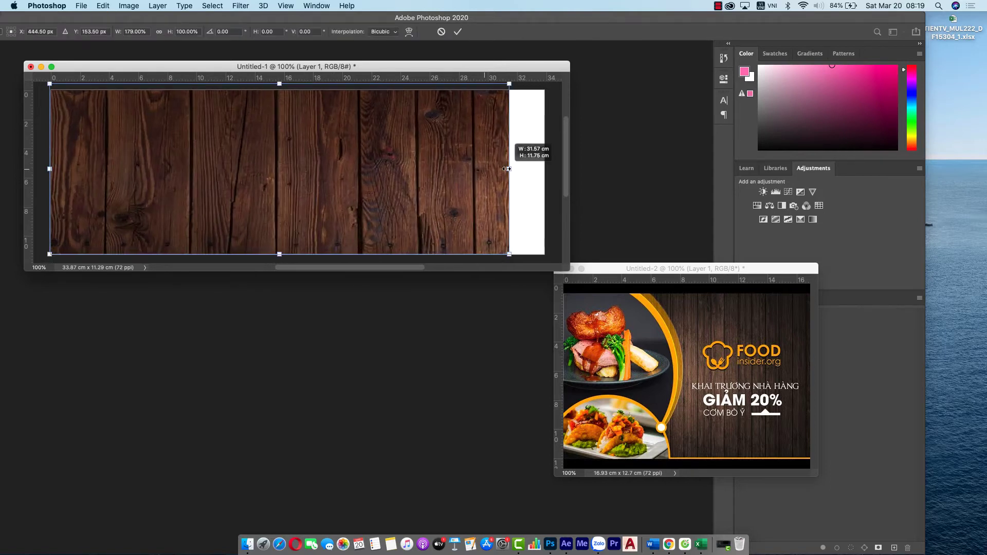
key(Escape)
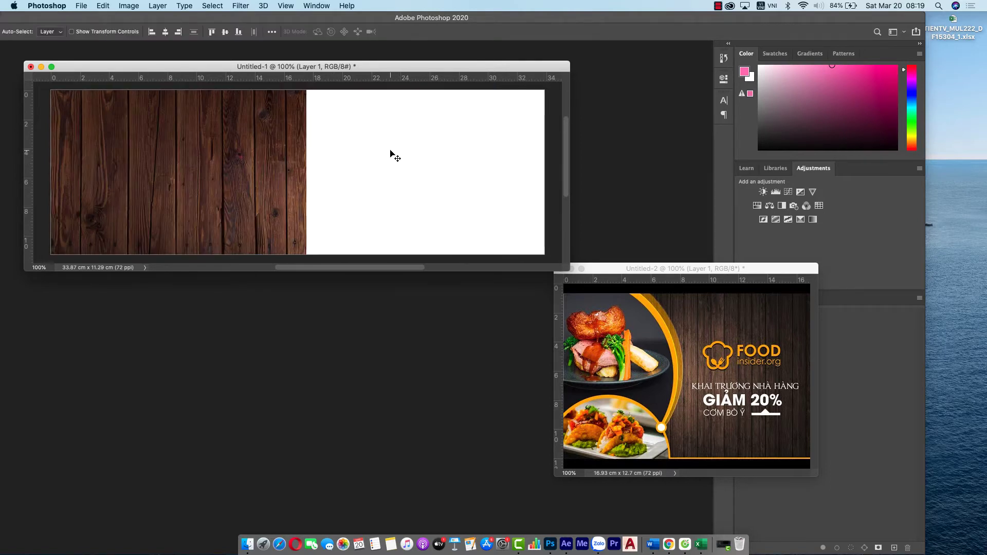
key(ctrl+t)
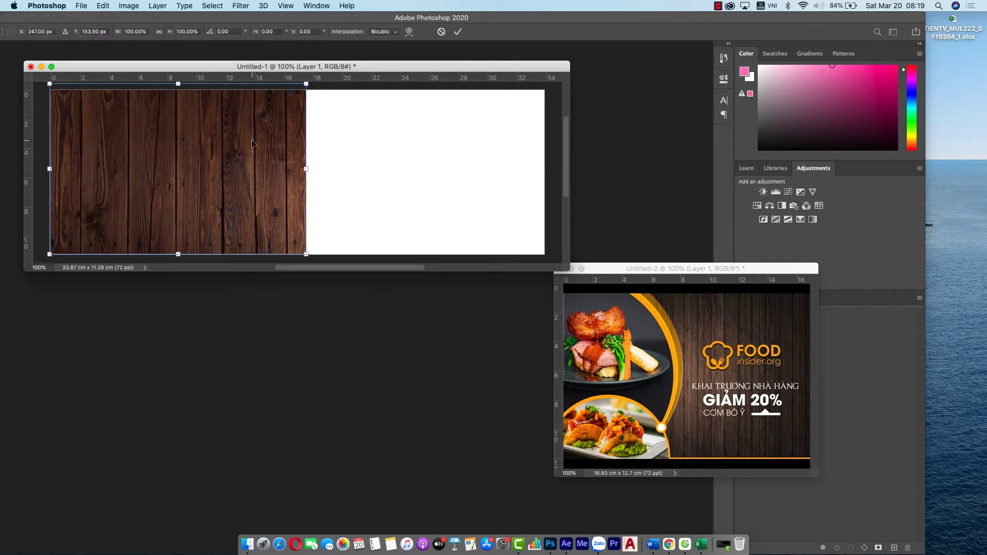
key(Escape)
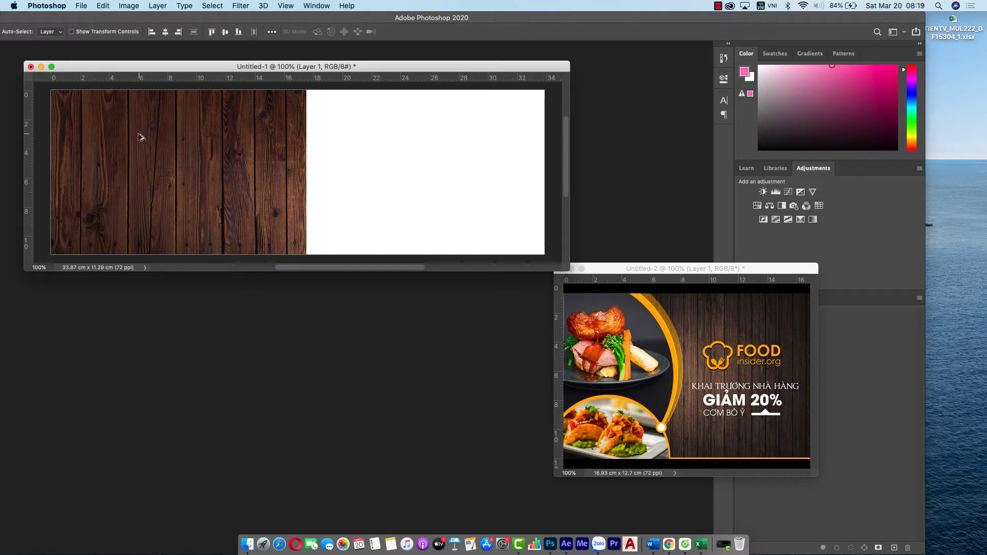
drag(132, 137, 391, 148)
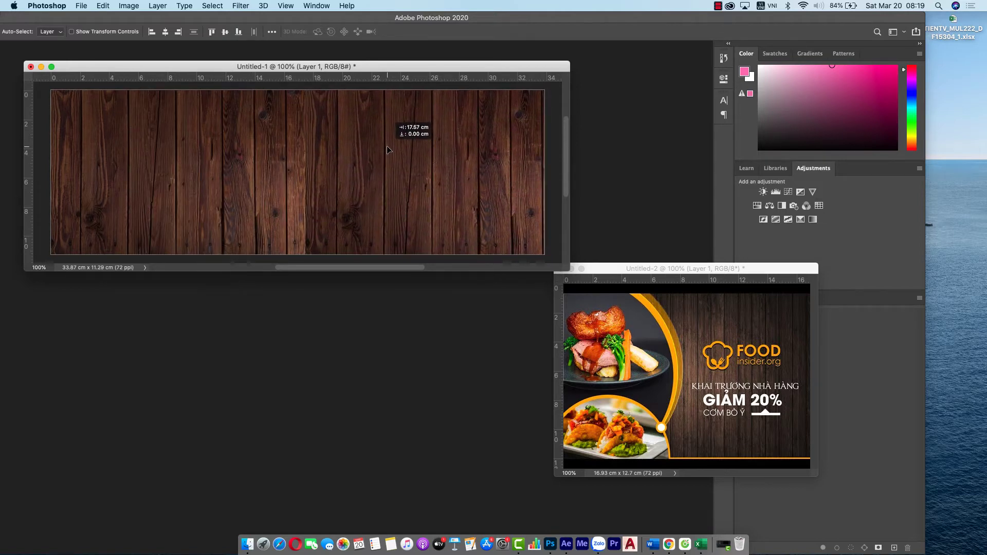
Flip the wood copy vertically and align it so planks cover the whole banner
drag(391, 148, 387, 150)
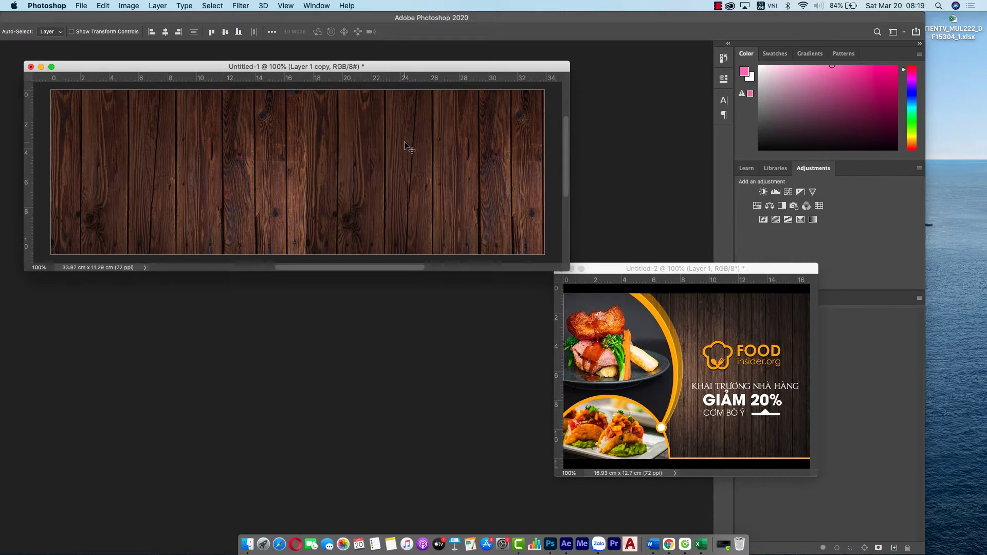
drag(405, 143, 404, 145)
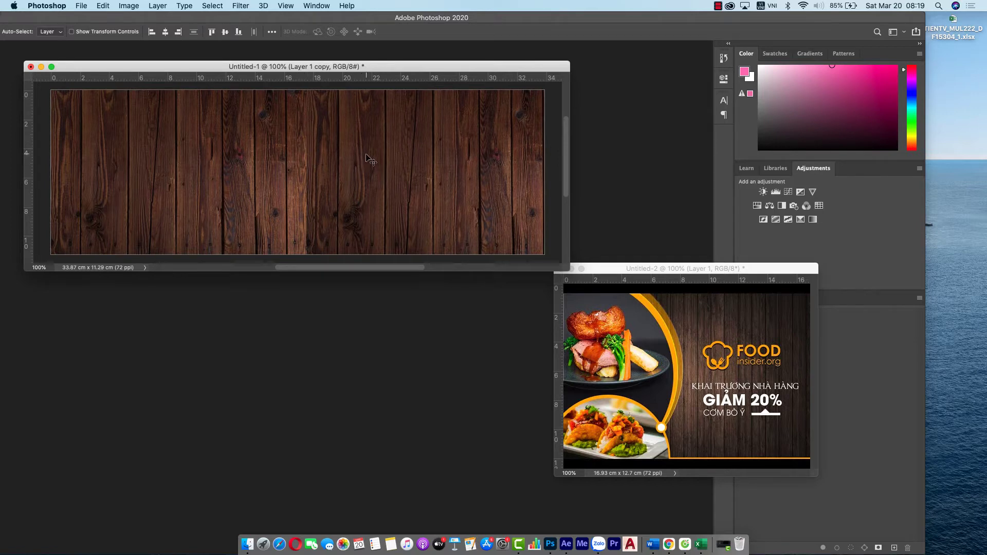
key(ctrl+t)
right_click(402, 139)
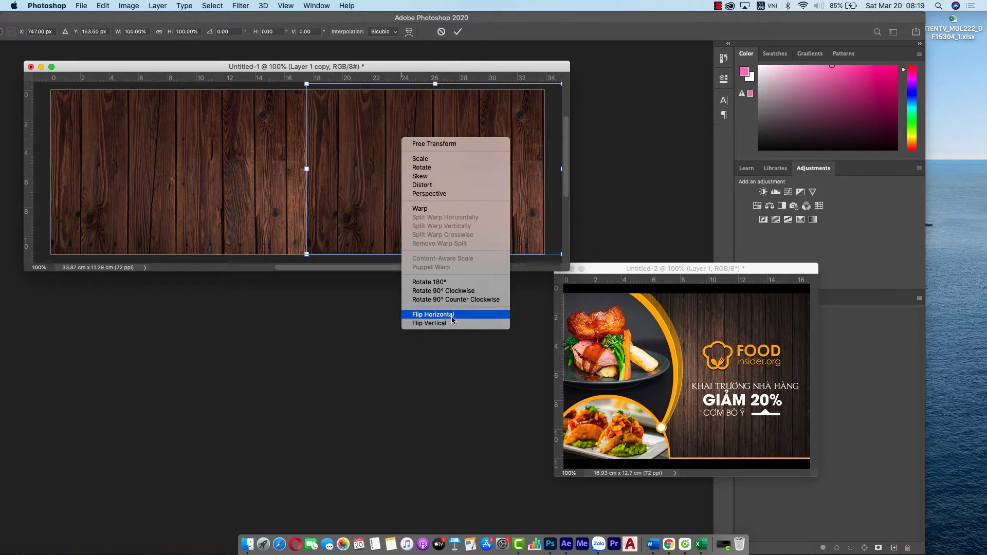
click(449, 322)
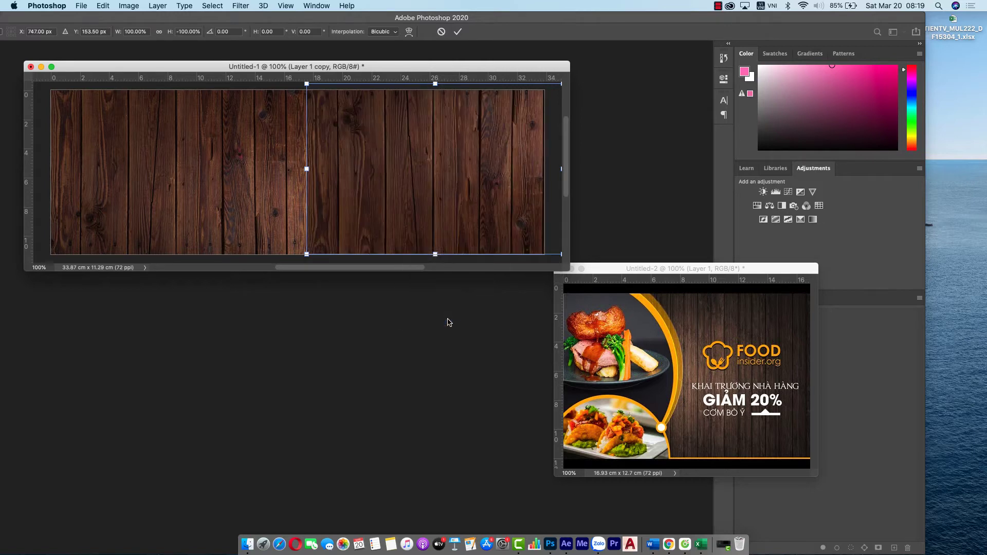
key(Return)
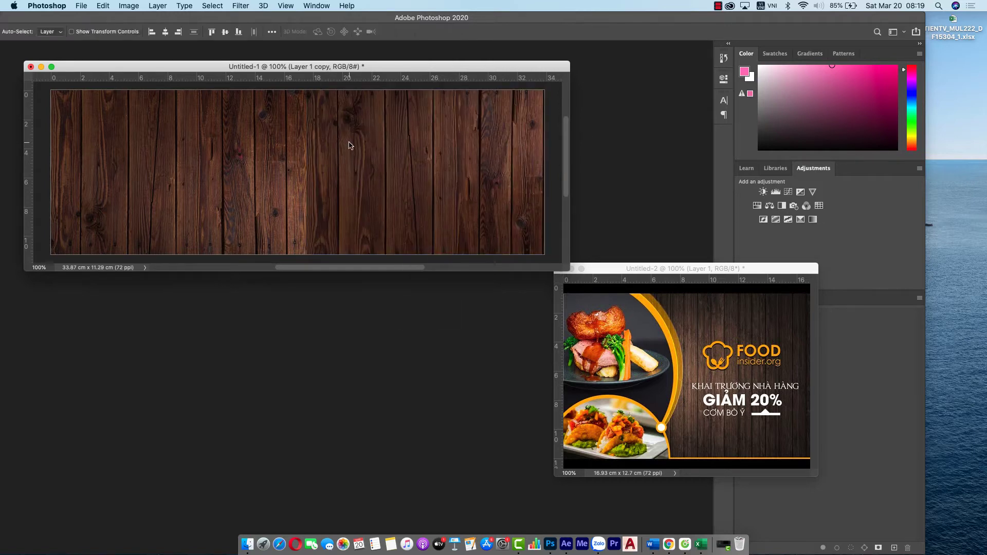
drag(340, 143, 322, 146)
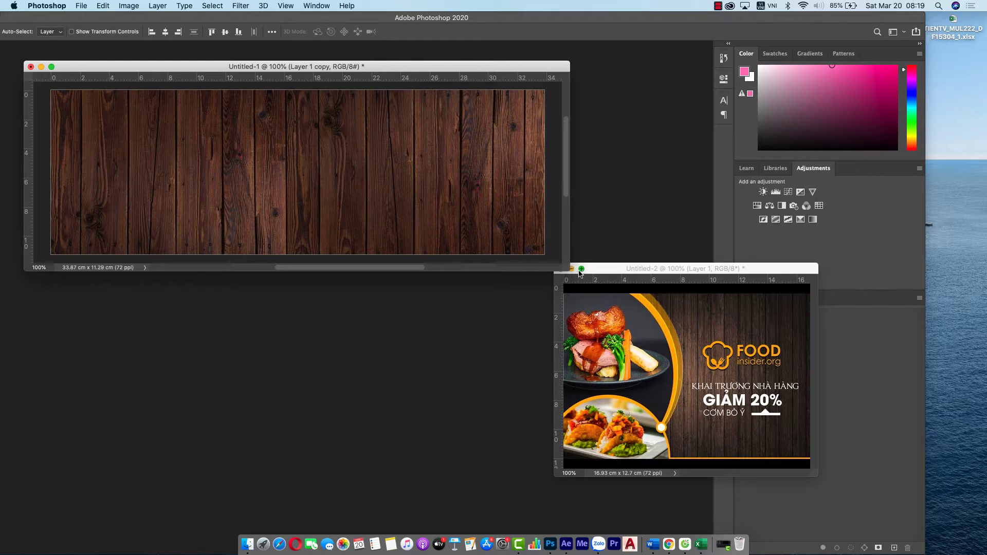
drag(567, 271, 592, 281)
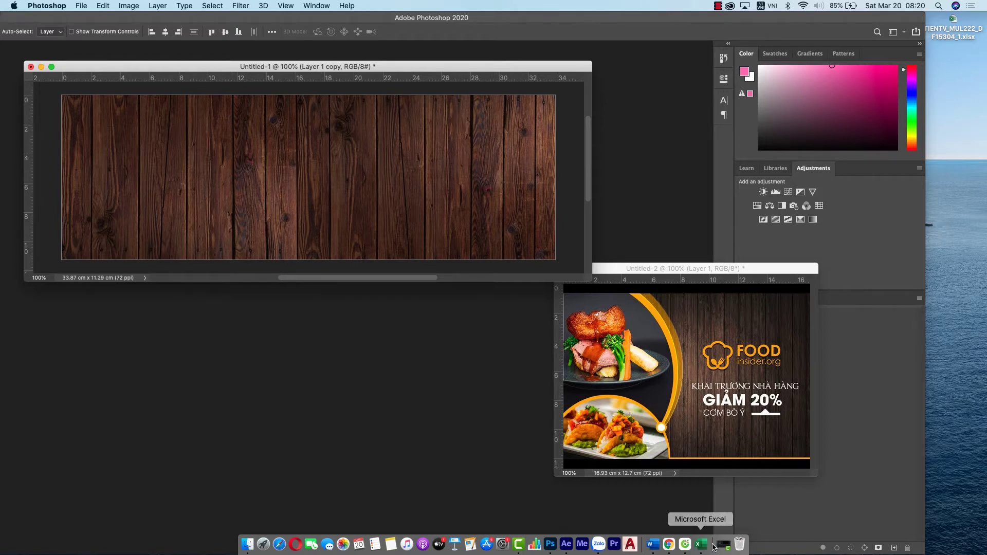
Search Google Images for 'logo food'
click(668, 544)
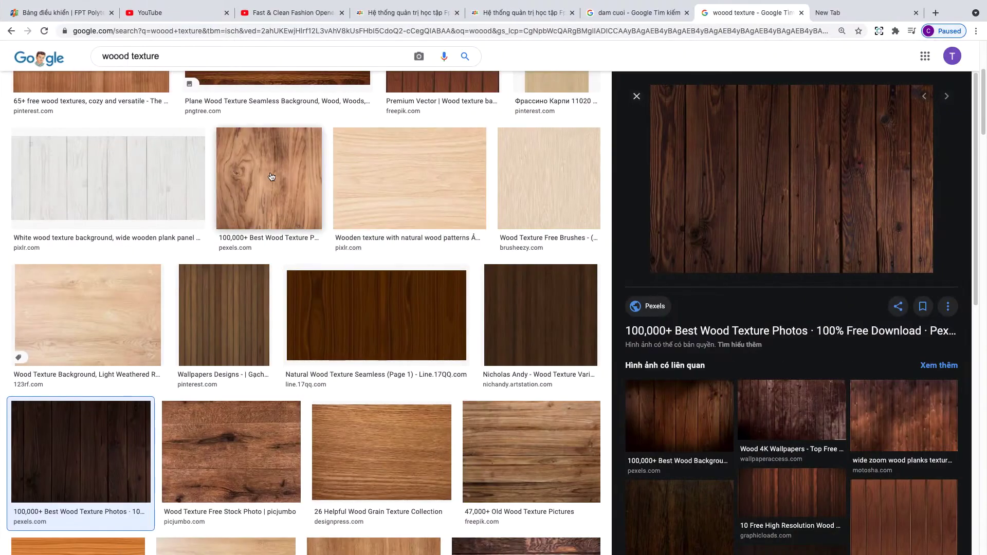
scroll(386, 187, up, 4)
click(135, 62)
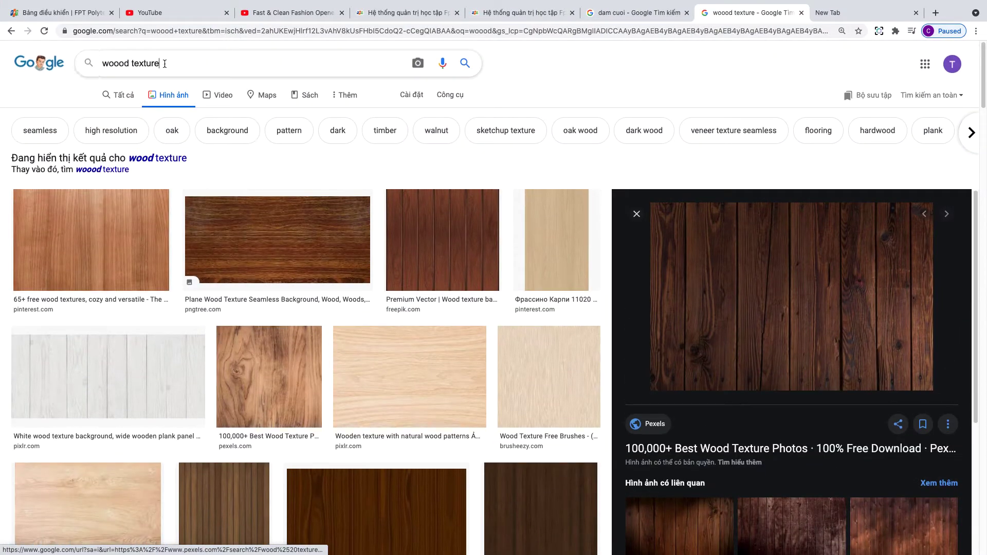
key(super+a)
text(log)
key(BackSpace)
key(BackSpace)
key(BackSpace)
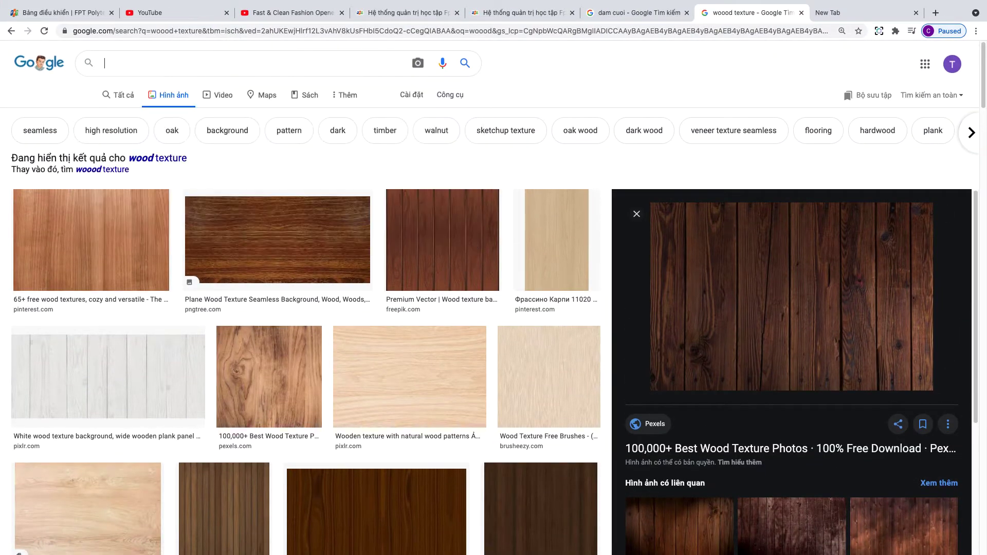
text(logo )
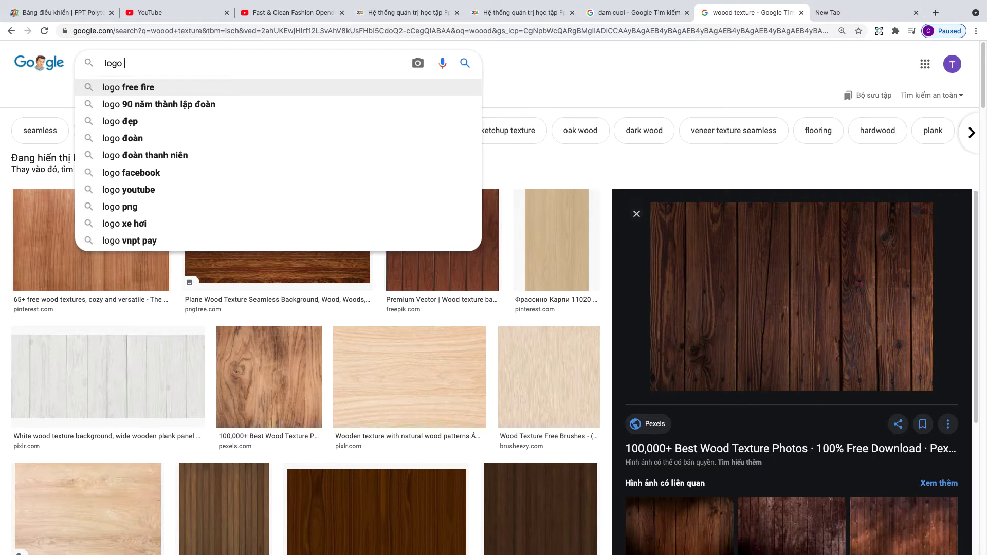
text(ffo)
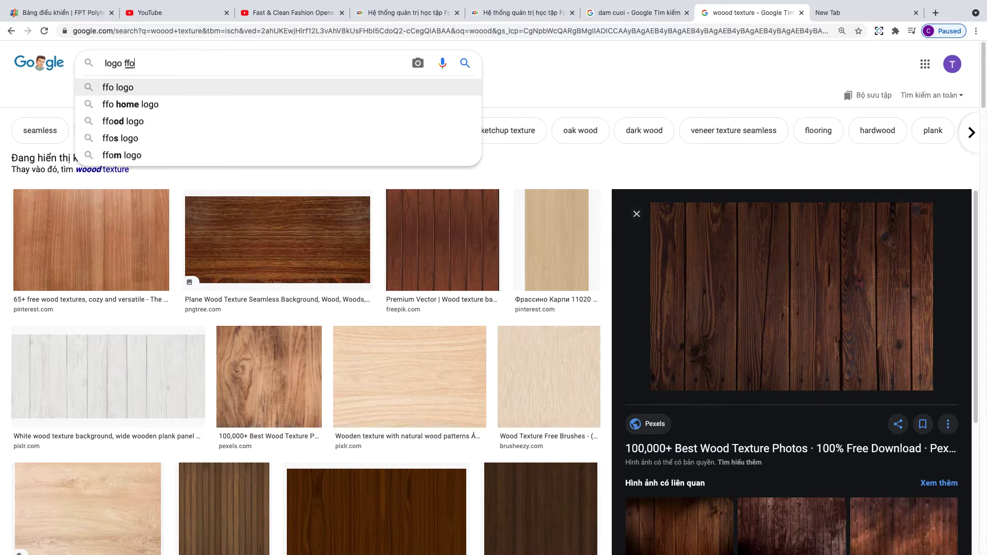
key(BackSpace)
key(BackSpace)
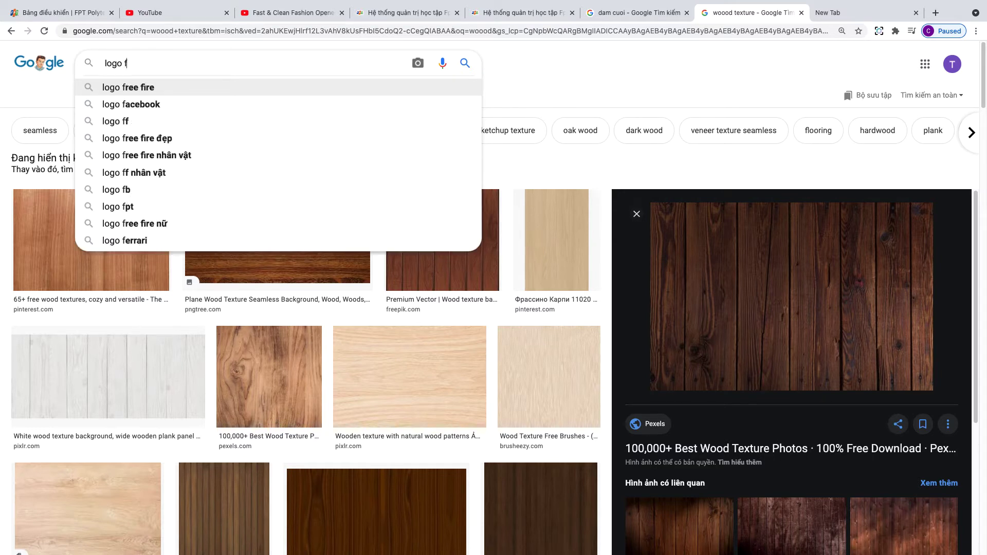
text(ood)
key(Return)
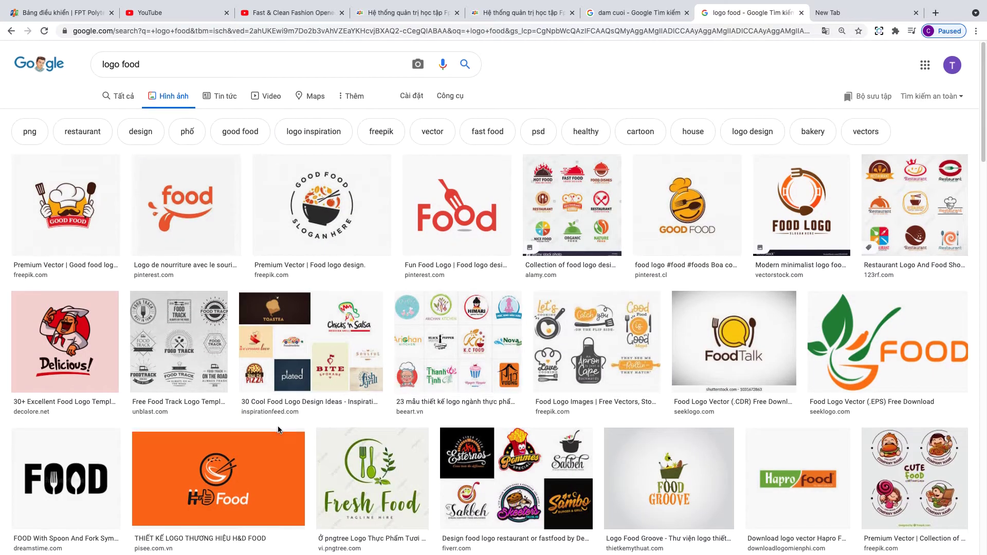
Copy the Freepik GOOD FOOD chef logo image and switch back to Photoshop
scroll(281, 424, down, 4)
scroll(281, 424, up, 1)
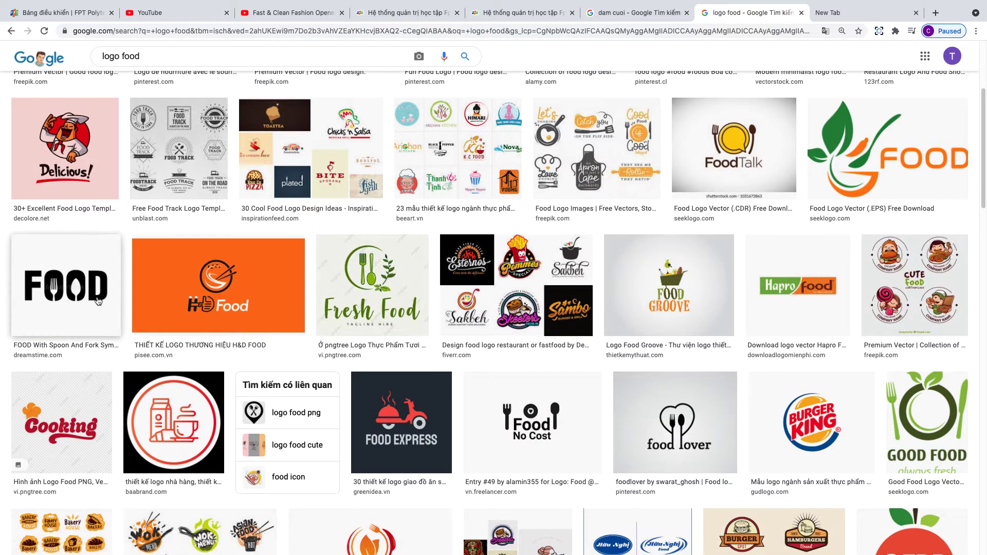
scroll(99, 300, up, 4)
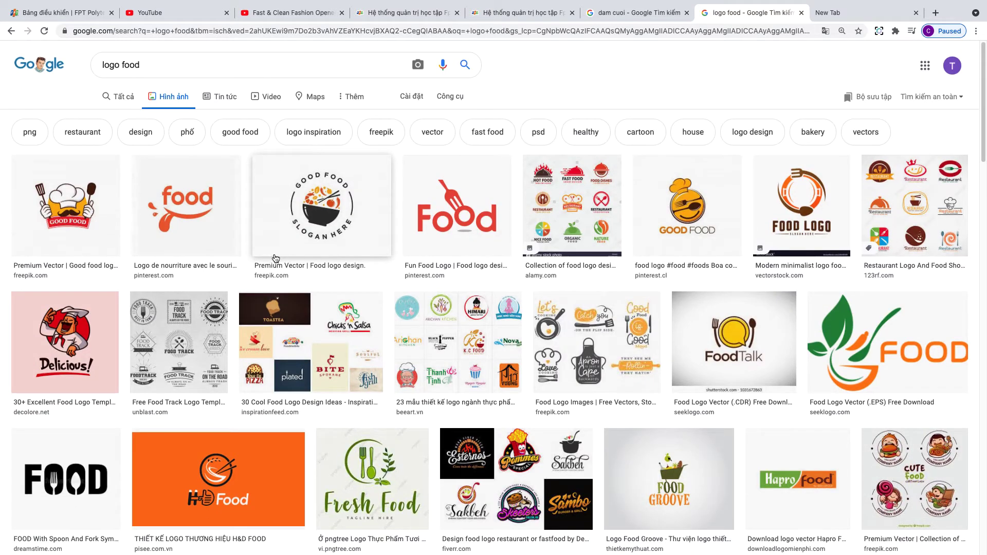
click(66, 206)
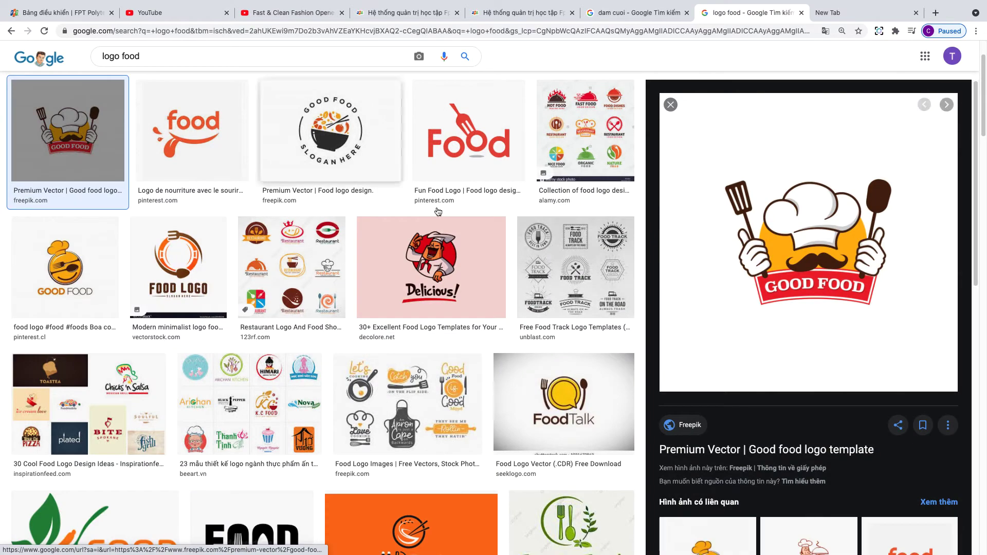
right_click(814, 205)
click(835, 307)
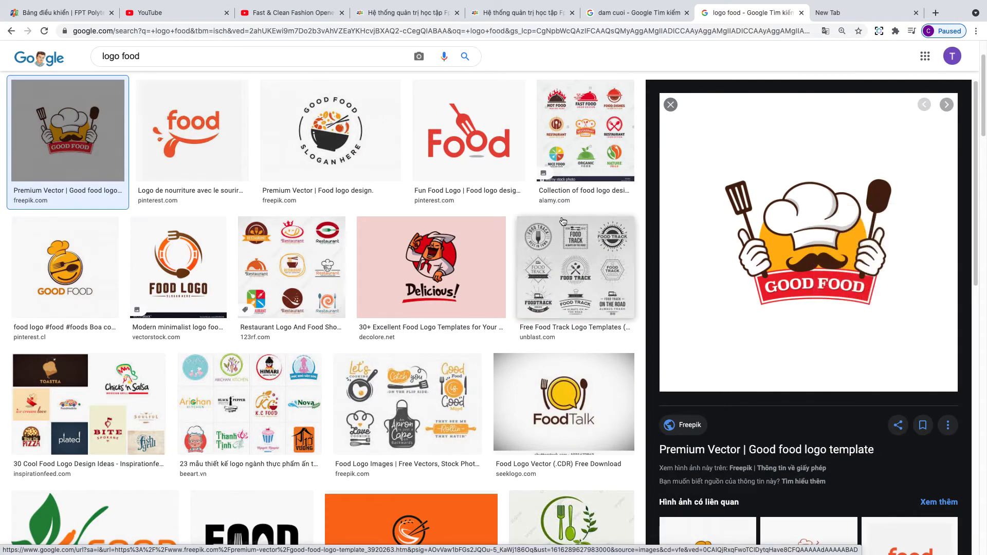
key(super+Tab)
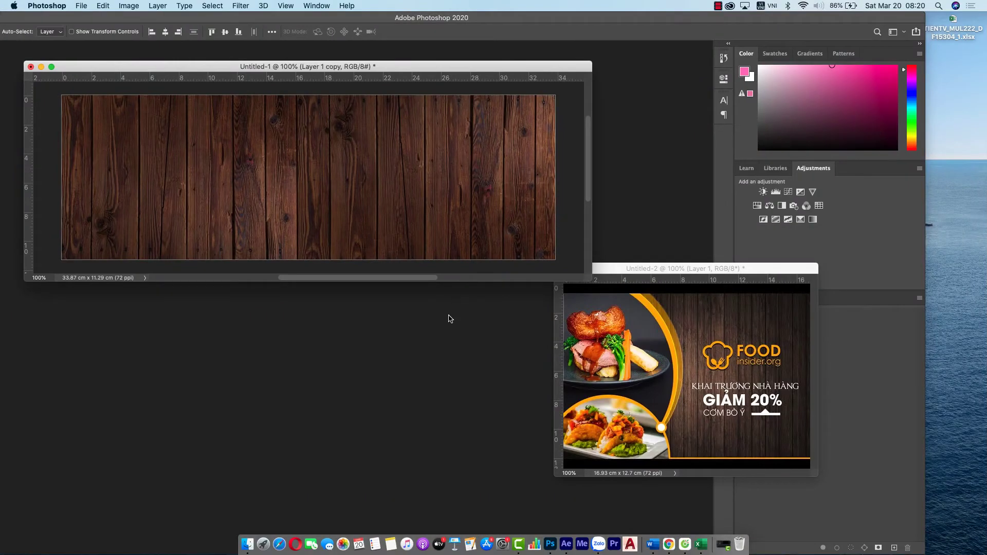
Paste the GOOD FOOD chef logo and scale it down to a small square near the centre
key(super+v)
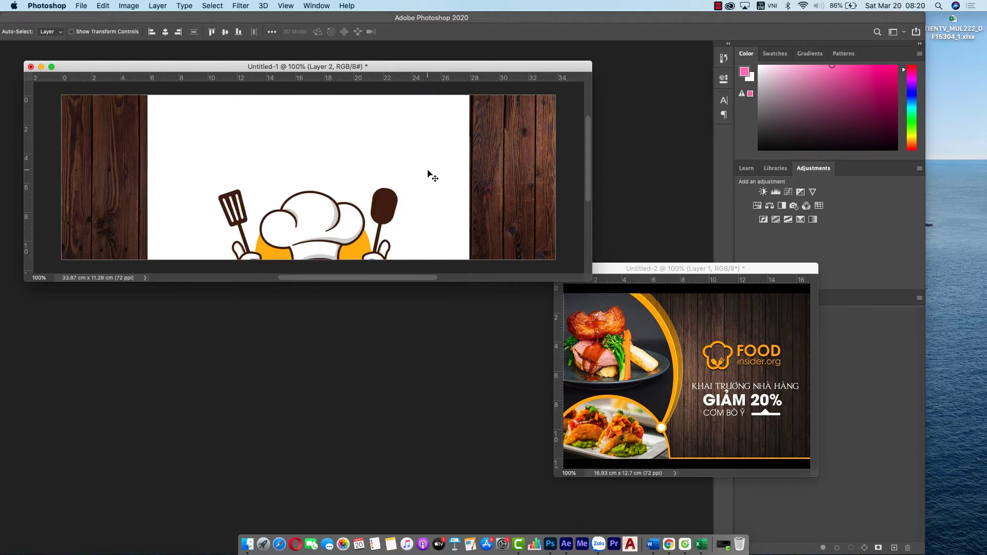
key(super+t)
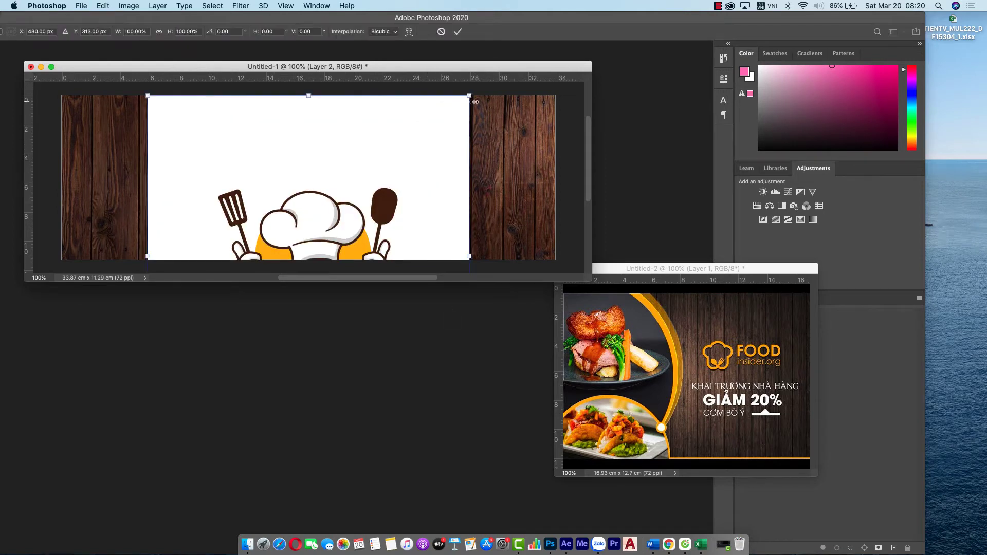
drag(469, 97, 398, 128)
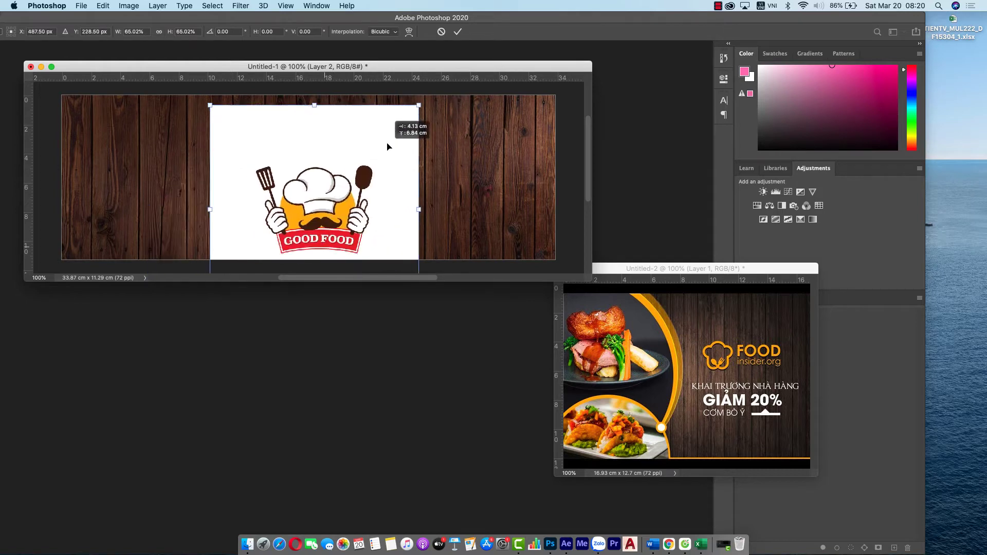
mouse_move(429, 86)
mouse_down()
mouse_move(337, 163)
mouse_move(387, 106)
mouse_up()
key(Return)
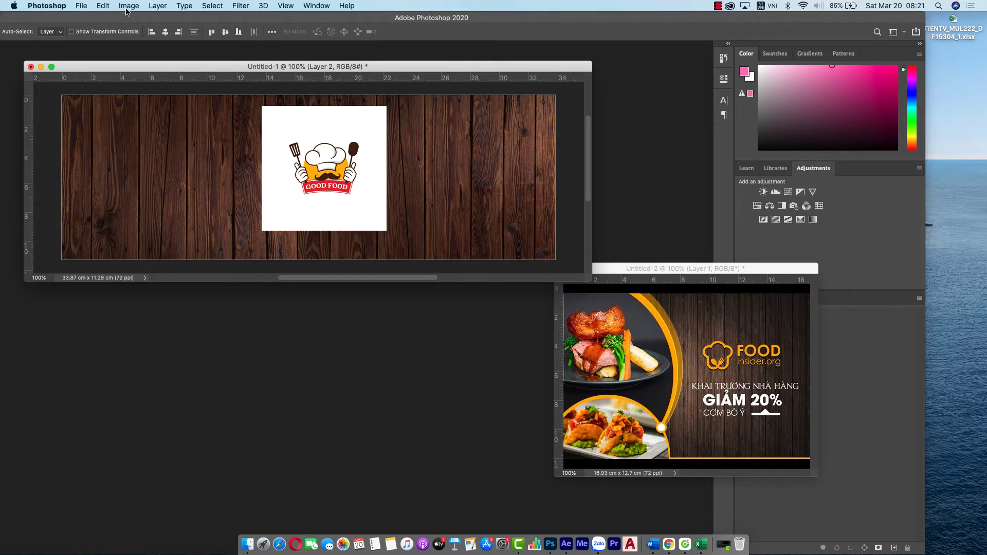
double_click(377, 18)
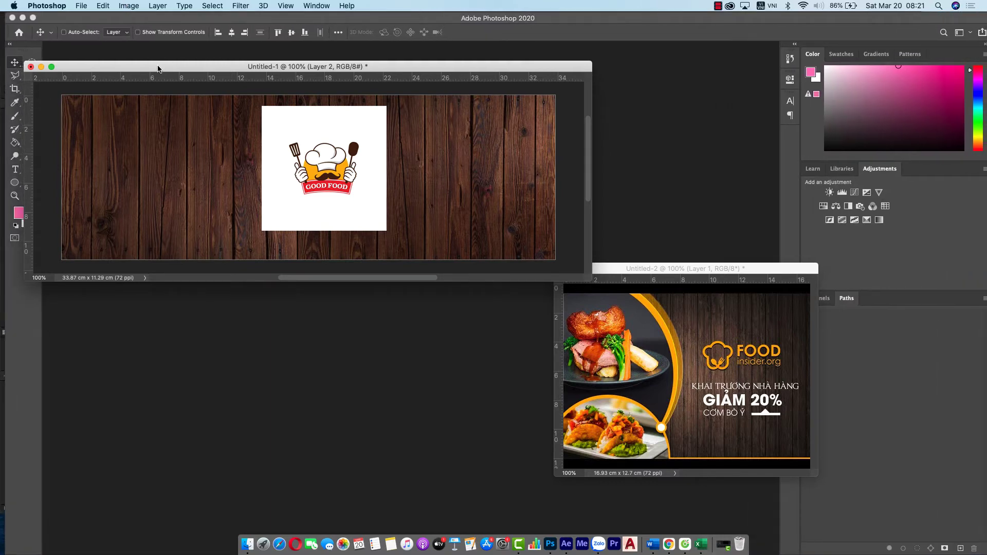
Delete the white background around the chef logo using the Magic Wand
drag(158, 69, 201, 62)
click(33, 77)
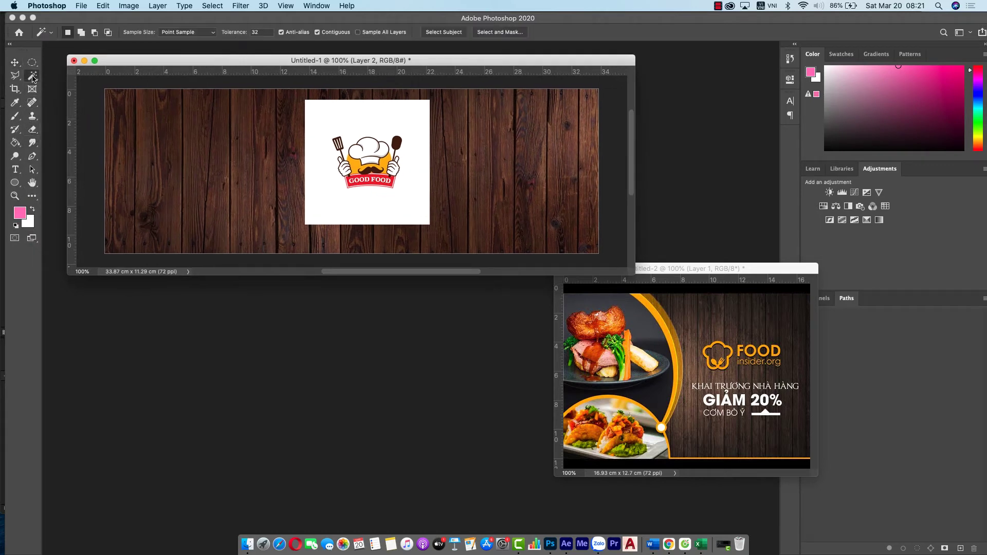
right_click(32, 77)
click(77, 97)
click(329, 116)
key(Delete)
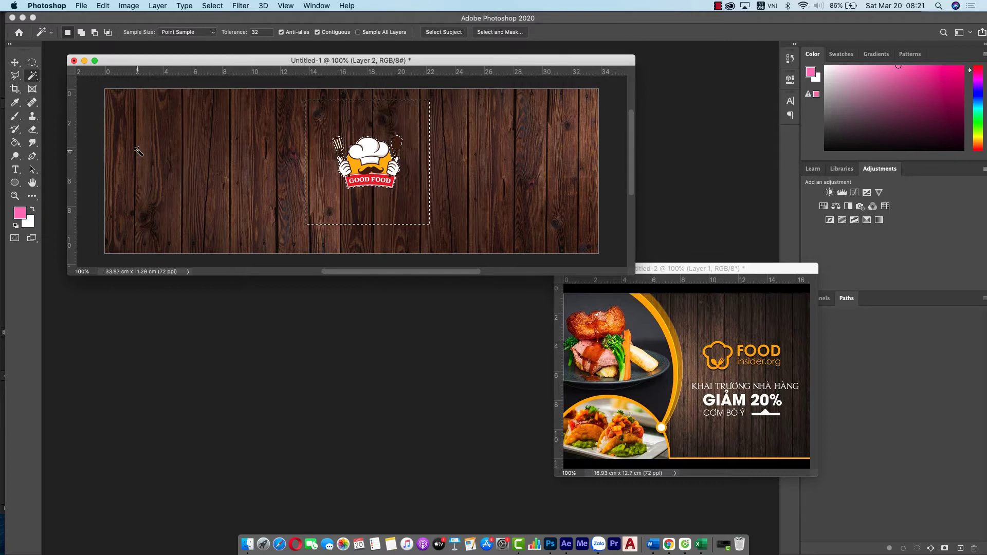
Deselect and move the cut-out GOOD FOOD logo to the banner's upper right
click(216, 6)
click(218, 29)
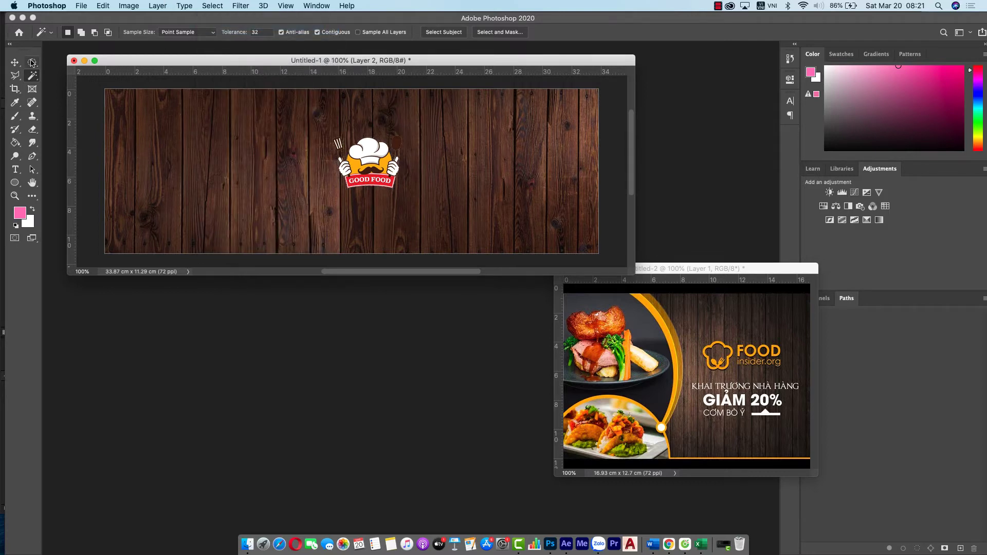
click(16, 63)
mouse_move(372, 178)
mouse_down()
mouse_move(553, 147)
mouse_move(503, 138)
mouse_up()
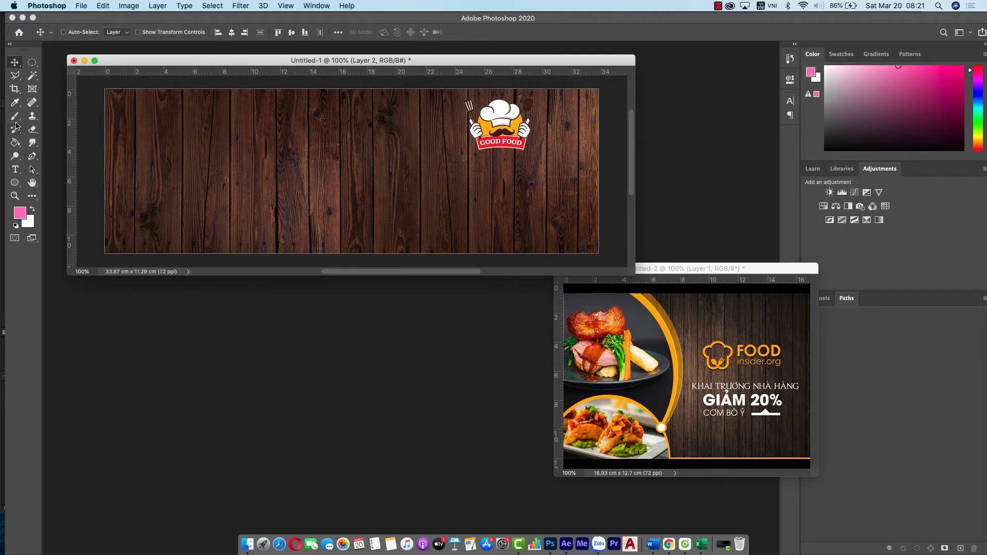
Add a text line reading 'KHAI TRƯƠNG NHÀ HÀNG' in the middle of the banner
click(15, 170)
click(360, 183)
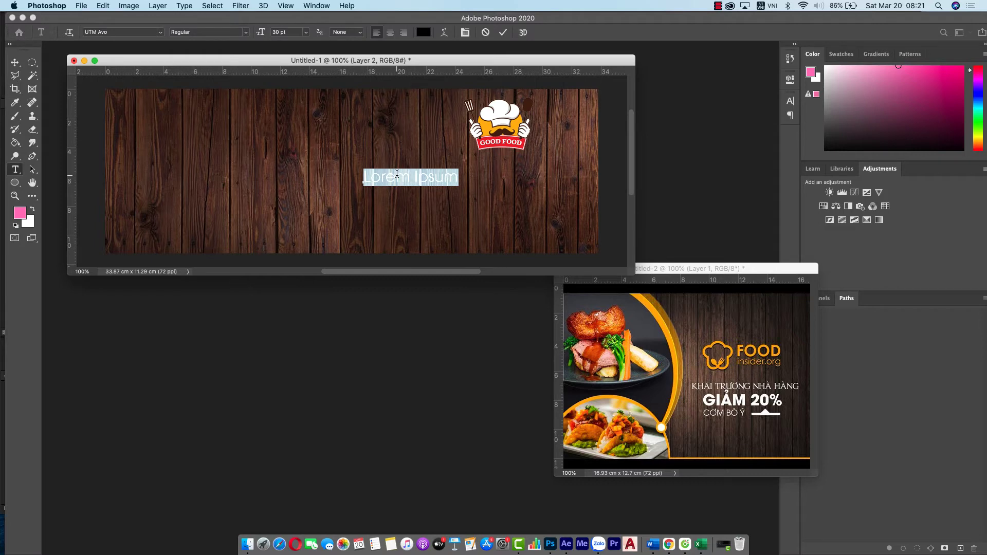
text(KHA)
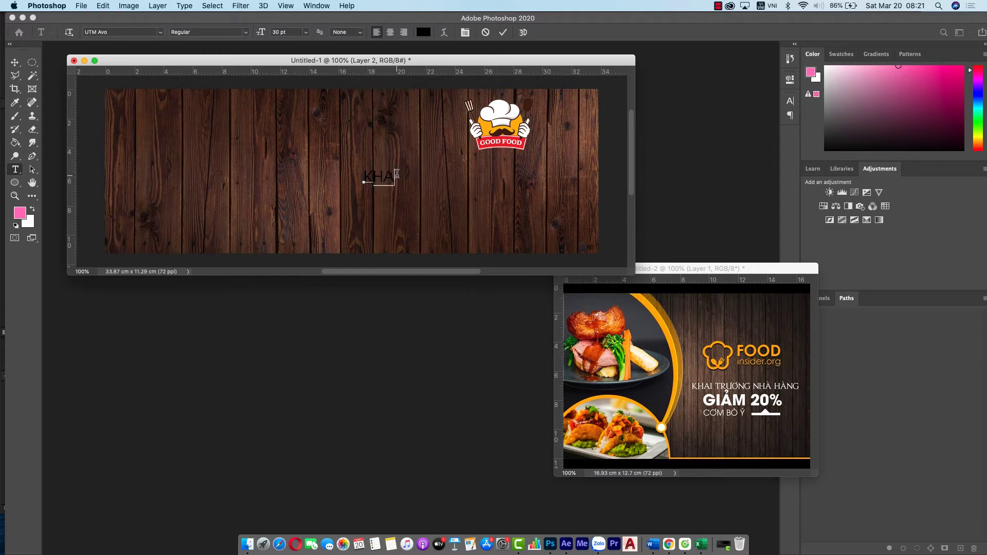
text(I TRƯƠNG)
text( NHÀ HA)
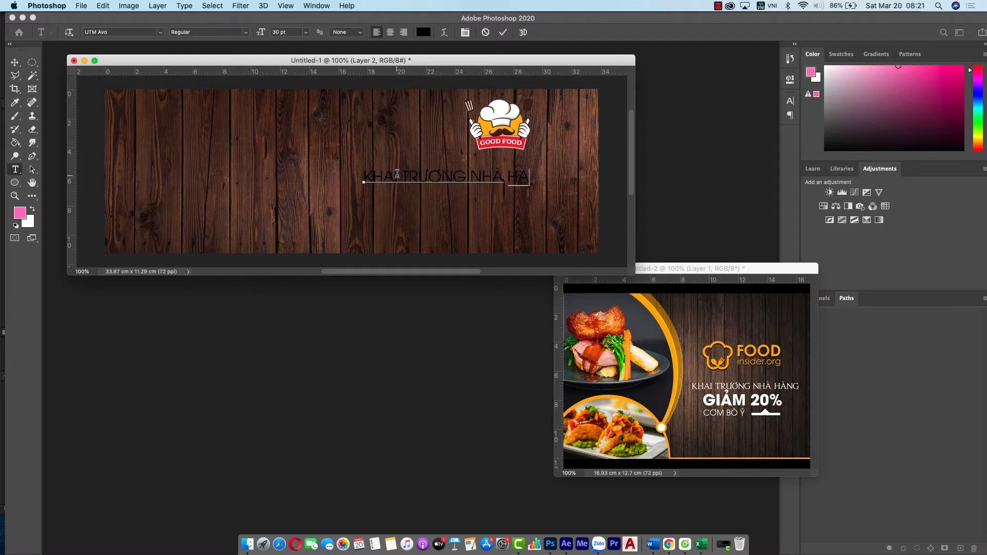
key(BackSpace)
text(ÀNG)
Make the whole headline white, keep the UTM Avo font, and commit the text
triple_click(397, 174)
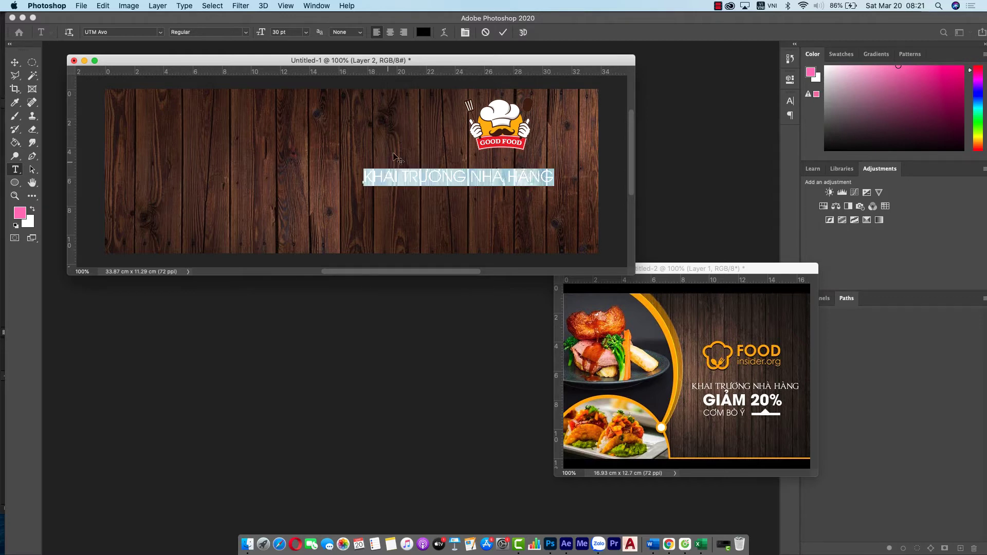
click(423, 33)
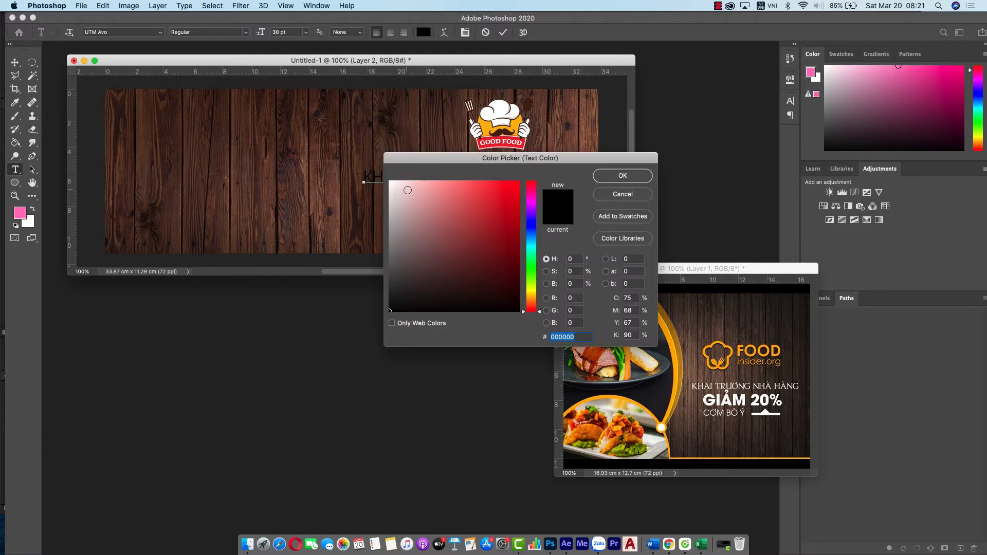
click(390, 182)
click(638, 177)
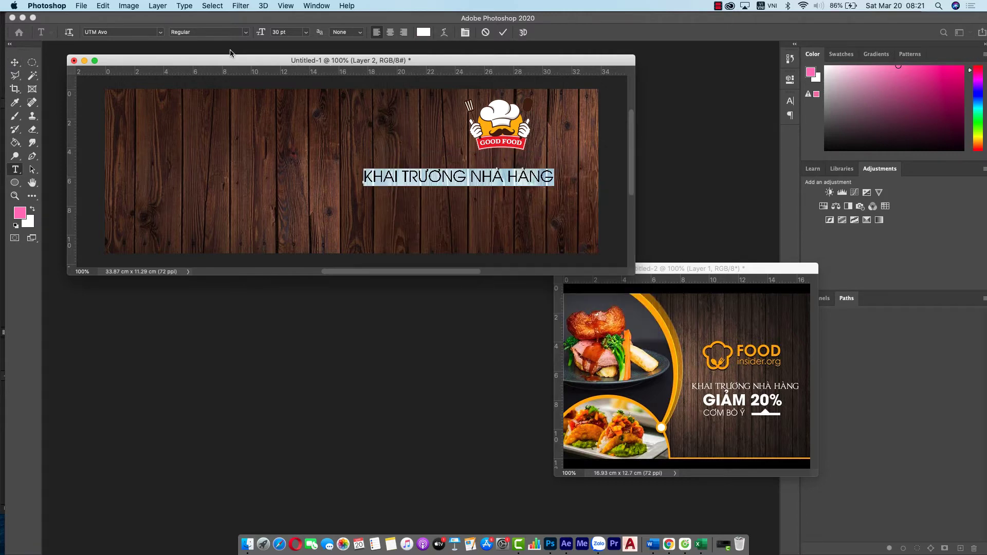
click(161, 32)
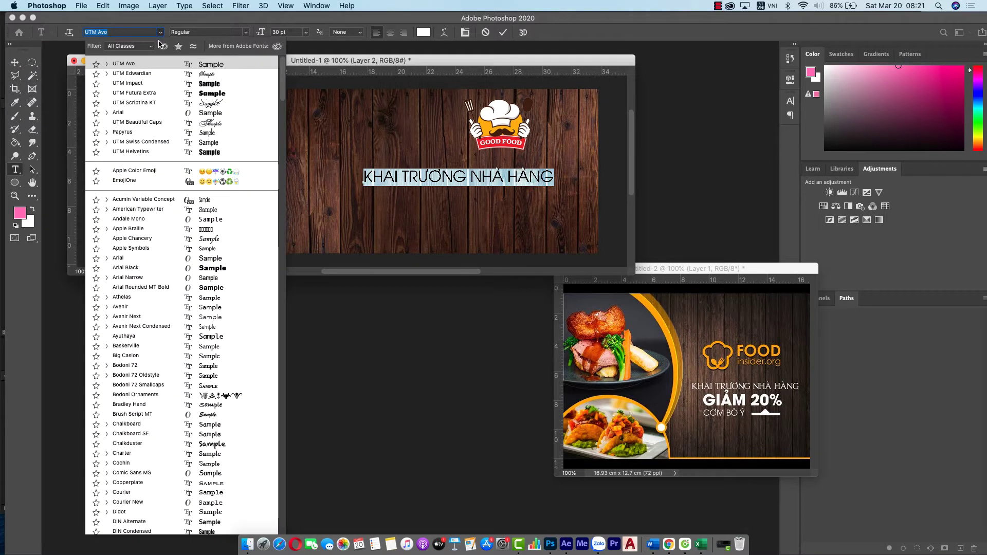
click(136, 66)
click(14, 62)
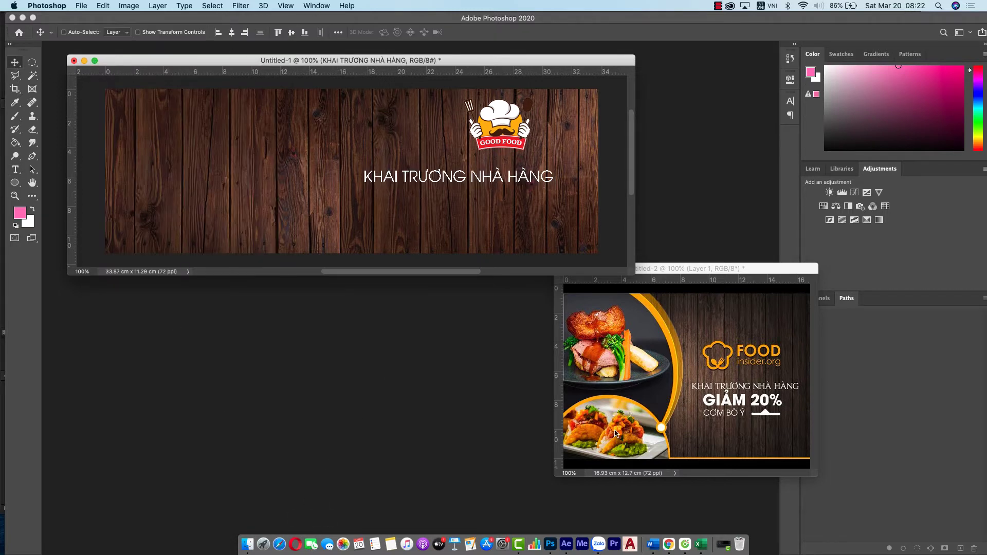
Switch to Chrome and load YouTube in a new tab
click(669, 545)
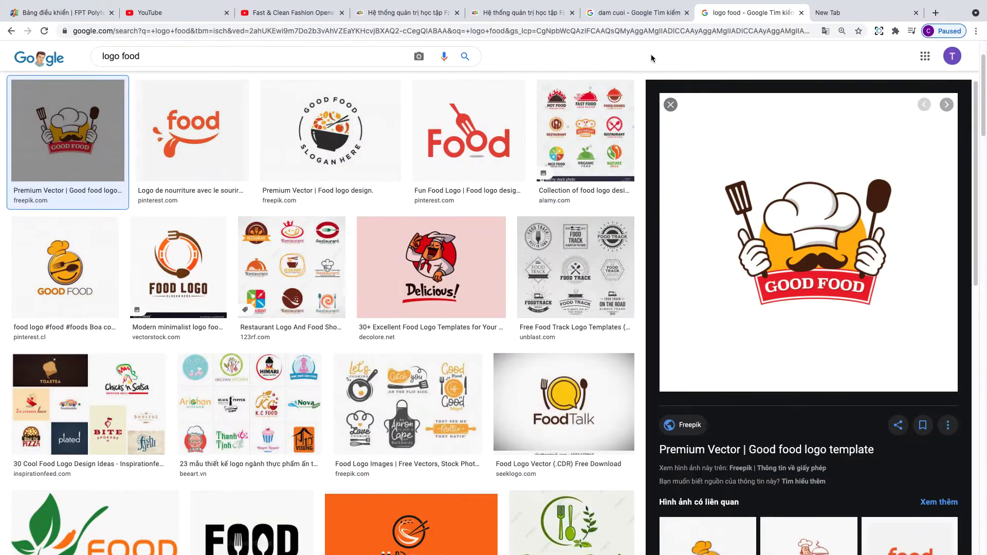
click(878, 15)
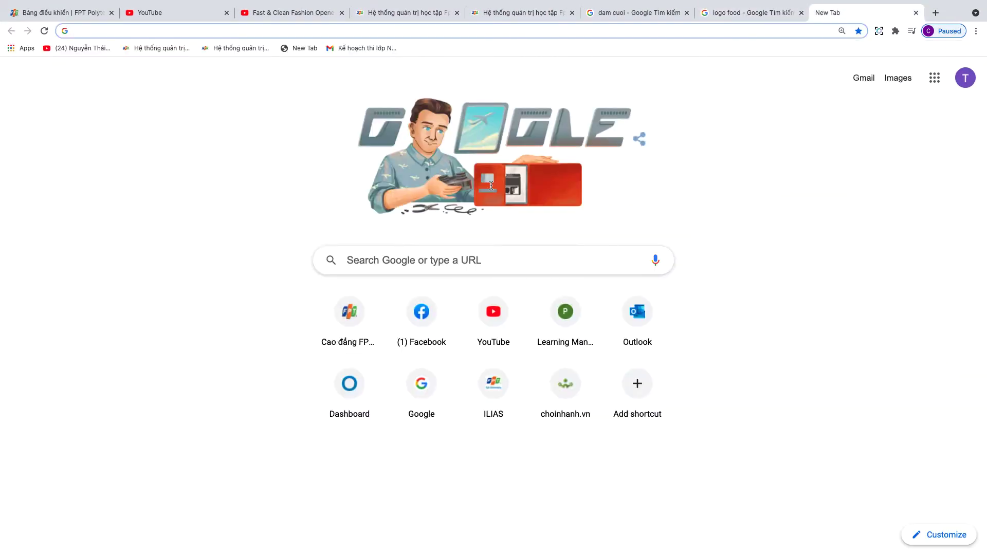
click(493, 330)
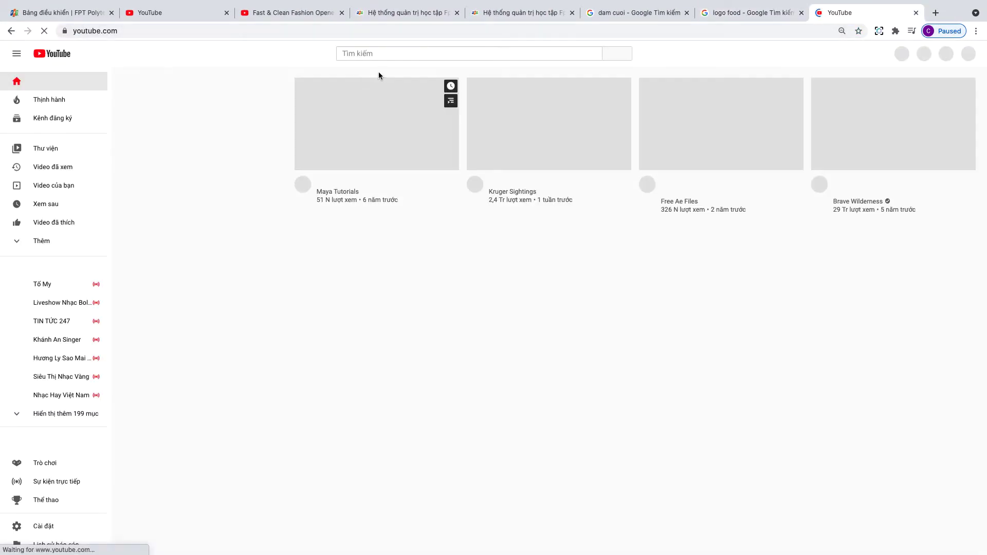
Search YouTube for 'CACH CAI DAT FONT UTM' and play the Font UTM Full Download video
click(386, 55)
text(CAC)
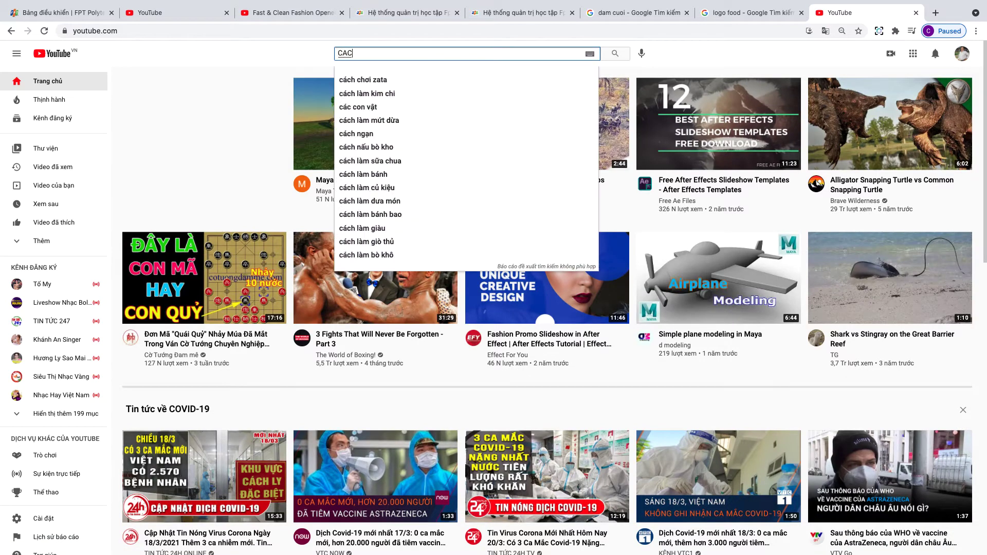
text(H CAI DAT)
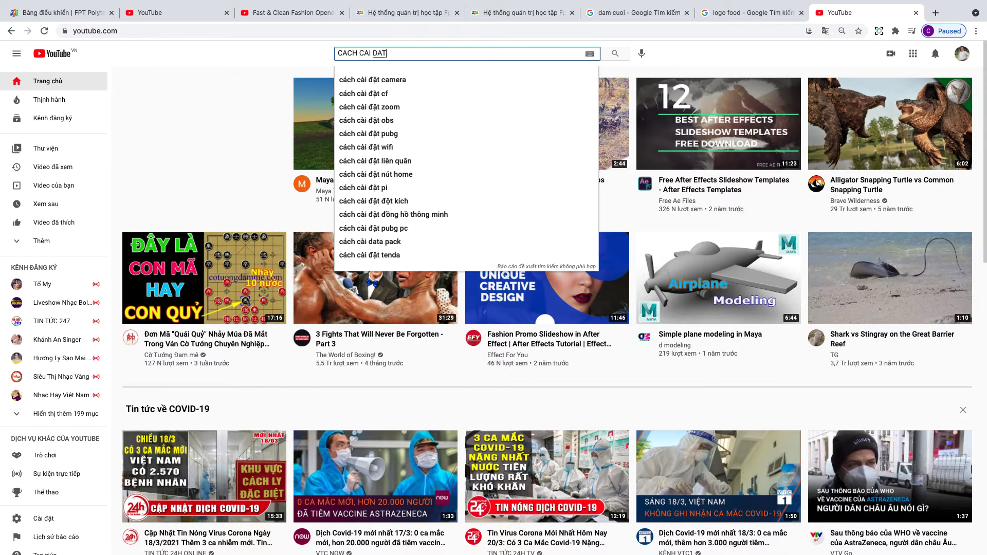
text( FONT )
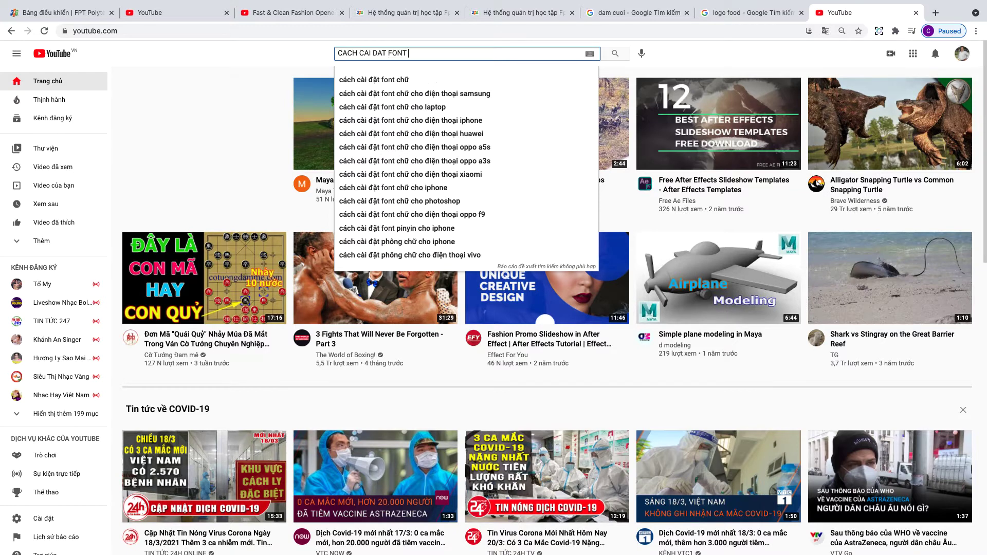
text(UTM)
key(Return)
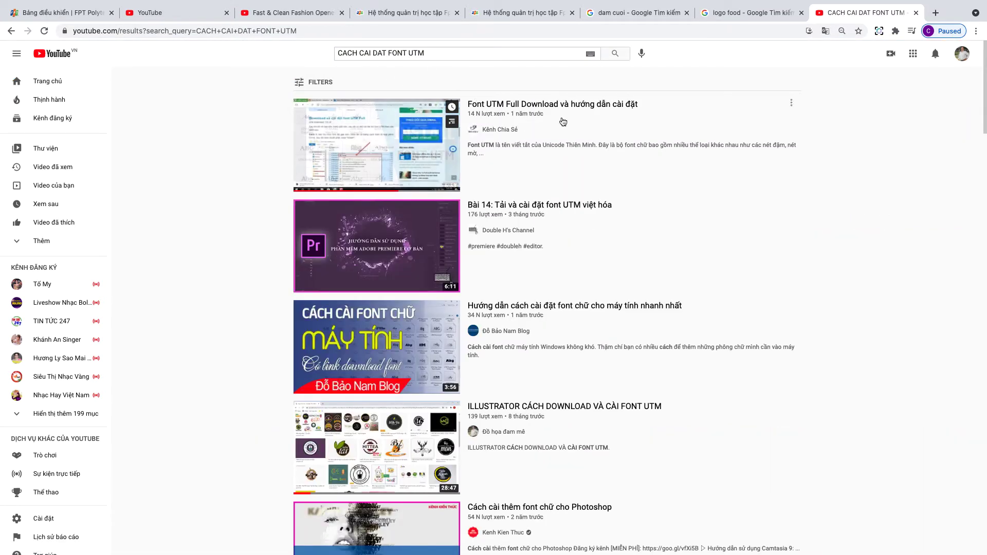
mouse_move(553, 103)
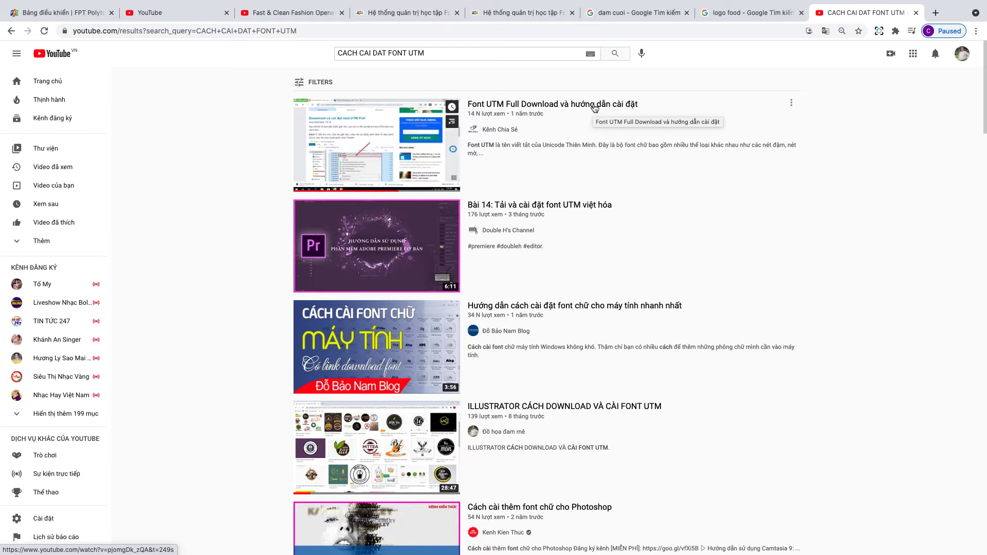
click(595, 108)
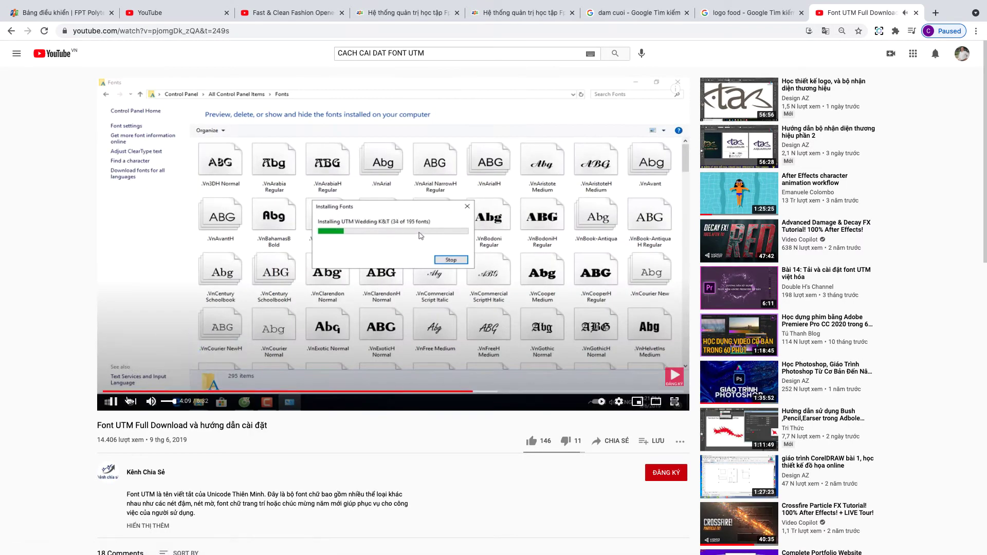
Skim the tutorial to about 0:29, mute and pause it, then return to Photoshop
click(107, 393)
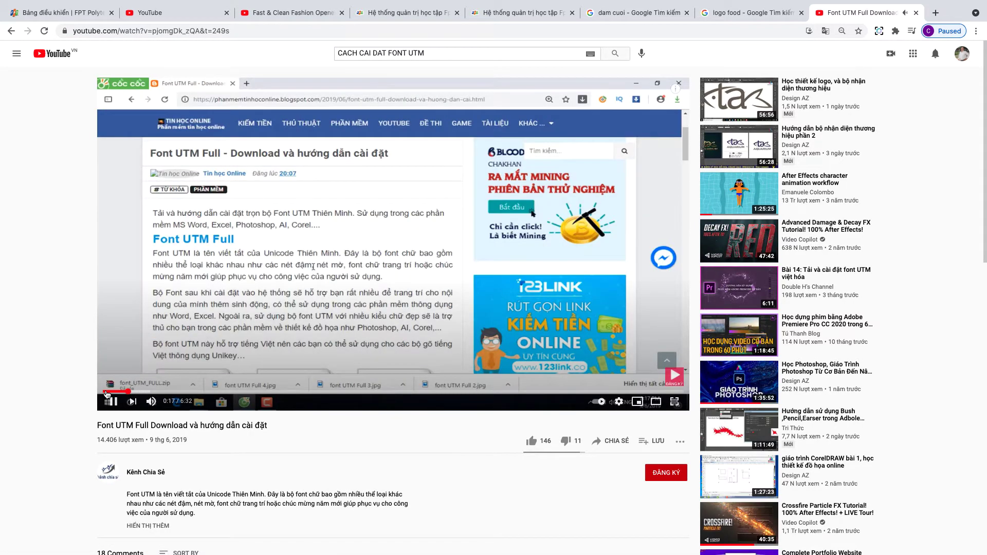
click(105, 392)
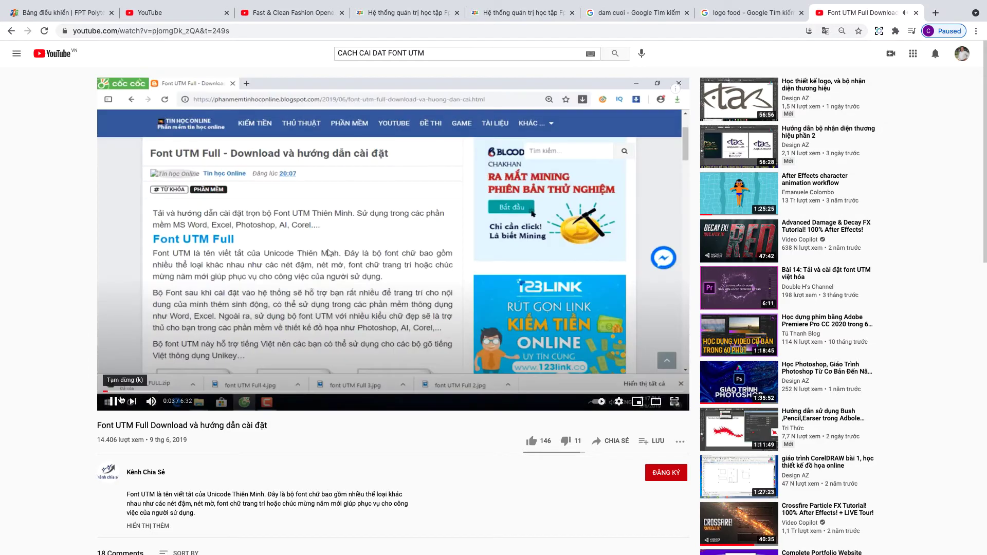
click(128, 392)
click(147, 393)
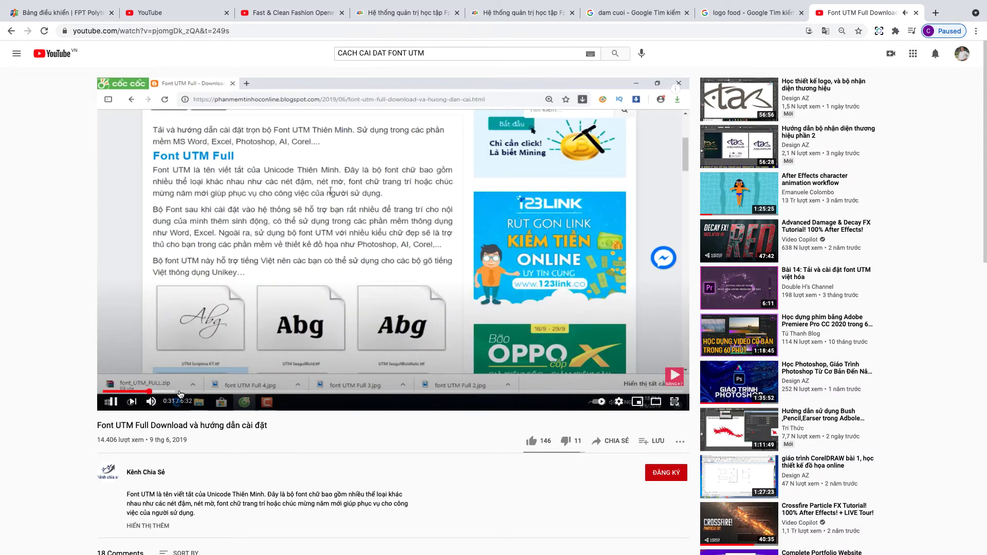
key(m)
key(k)
key(super+Tab)
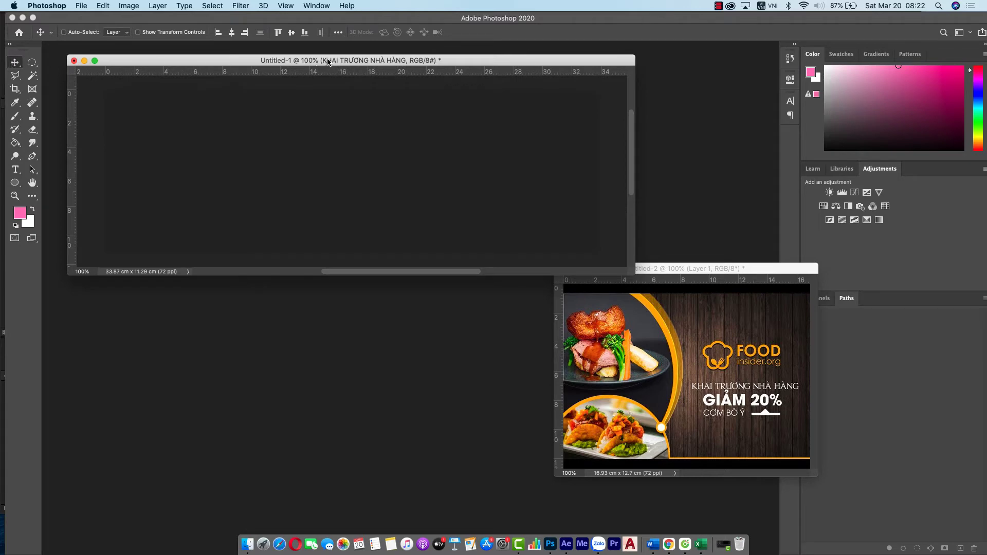
Move the KHAI TRƯƠNG NHÀ HÀNG headline up-right under the logo and scale it to about 80%
drag(328, 63, 334, 68)
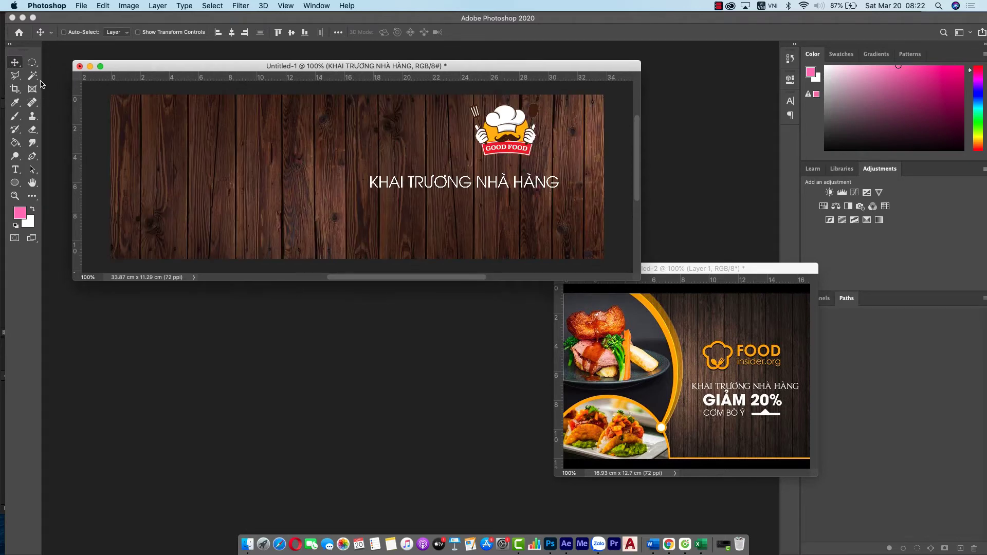
drag(535, 196, 575, 186)
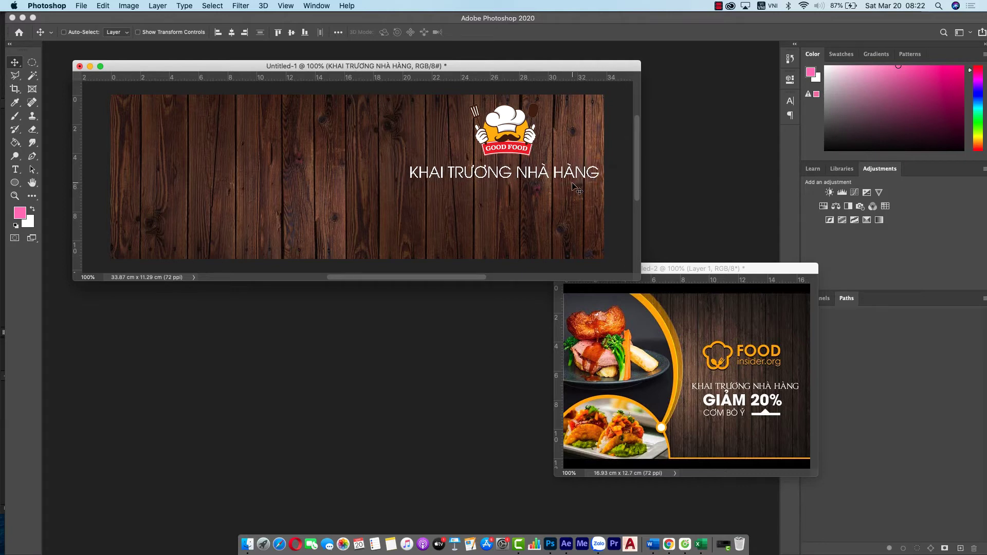
key(super+t)
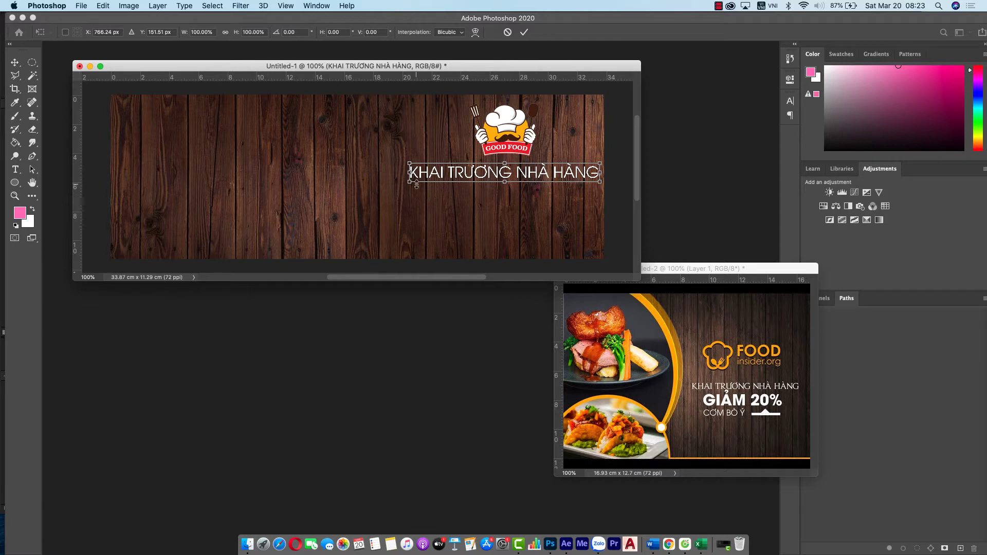
drag(410, 182, 488, 175)
key(Return)
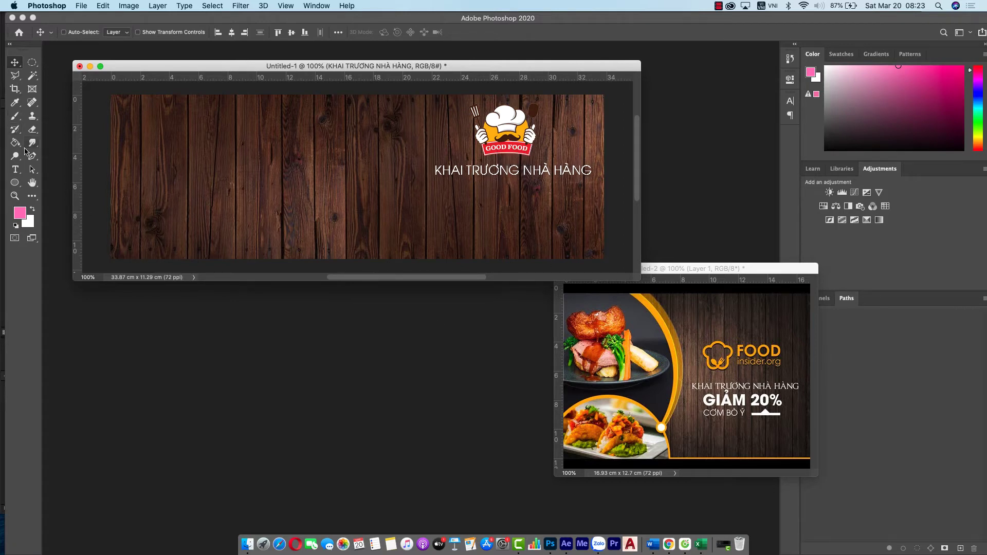
Type a 'GIẢM 25%' line on the left of the banner and set it in UTM Impact
click(16, 169)
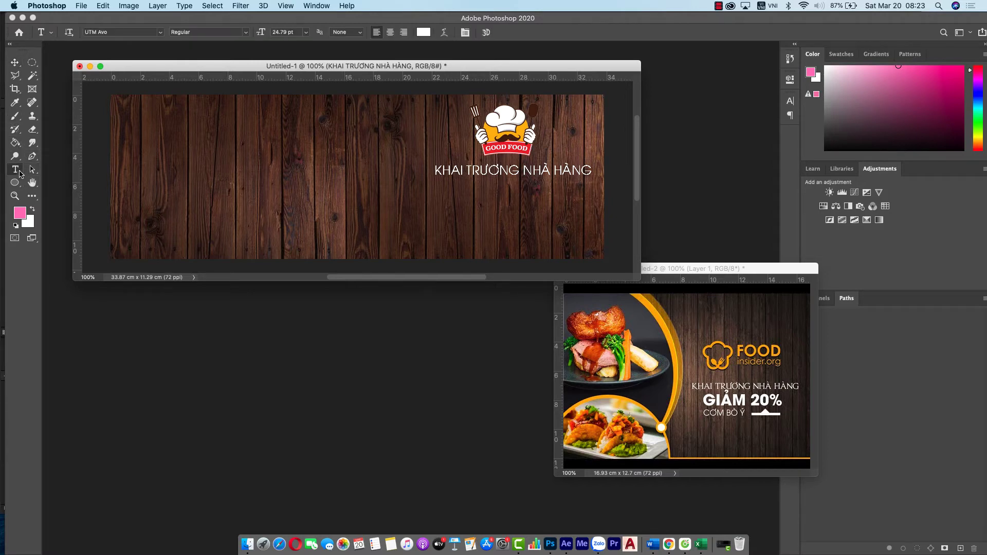
click(180, 181)
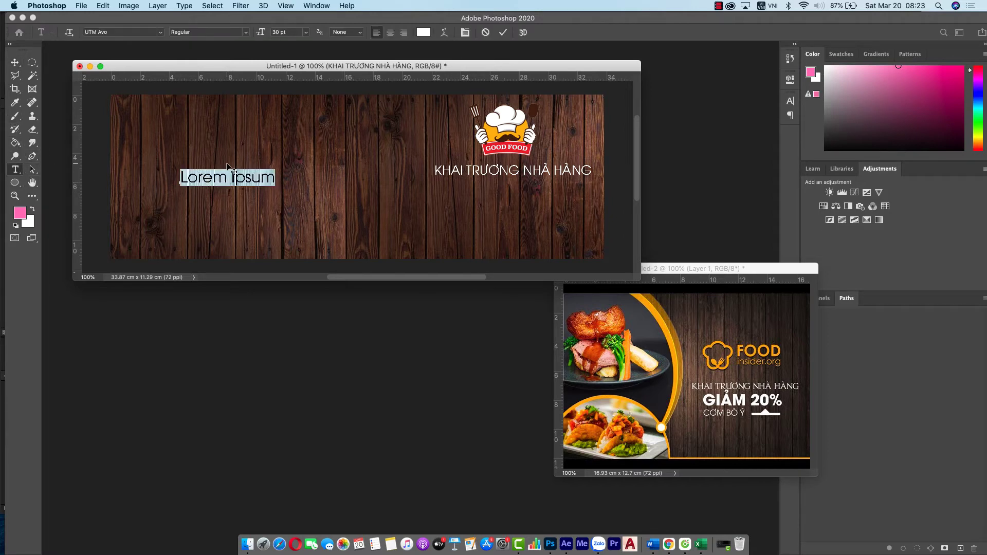
text(GIA)
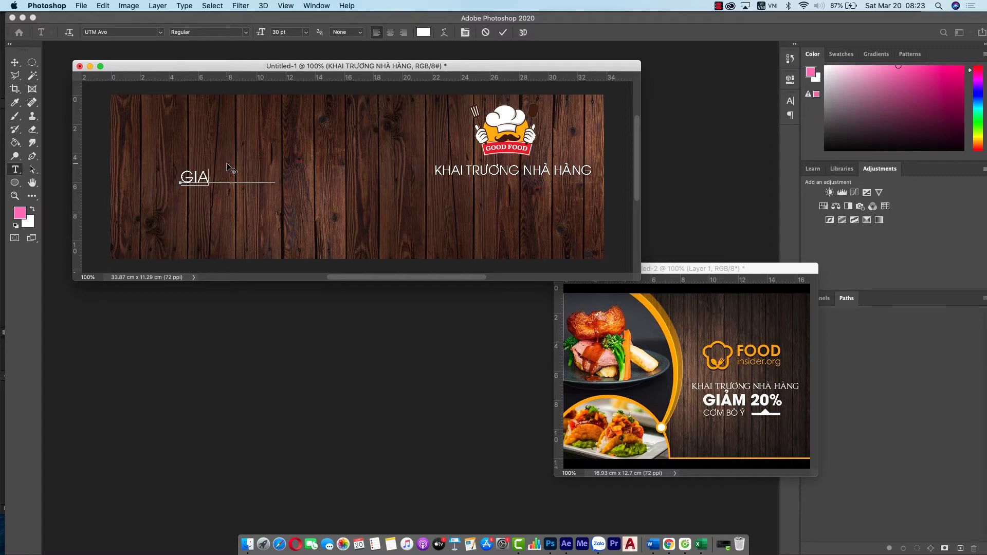
text(M 2)
text(5)
text(%)
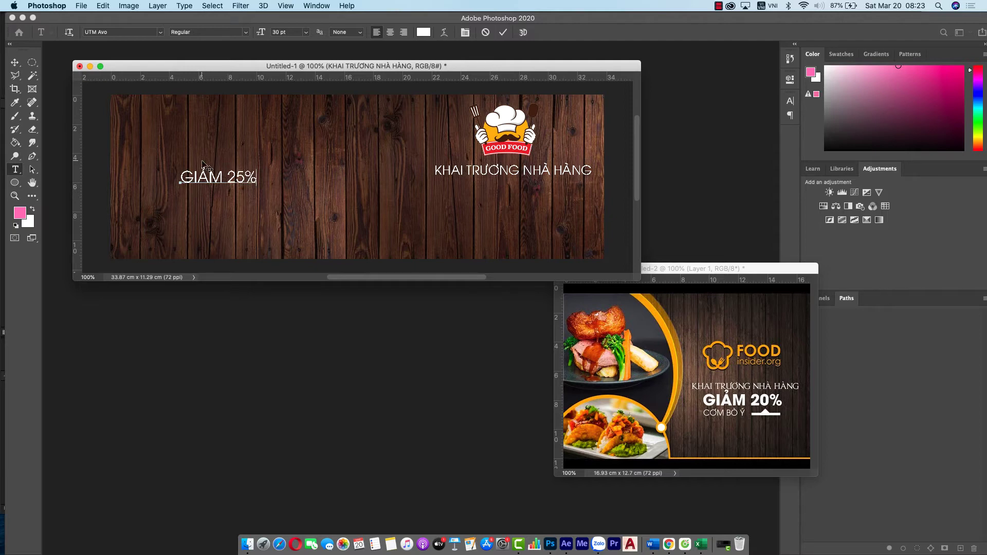
triple_click(204, 166)
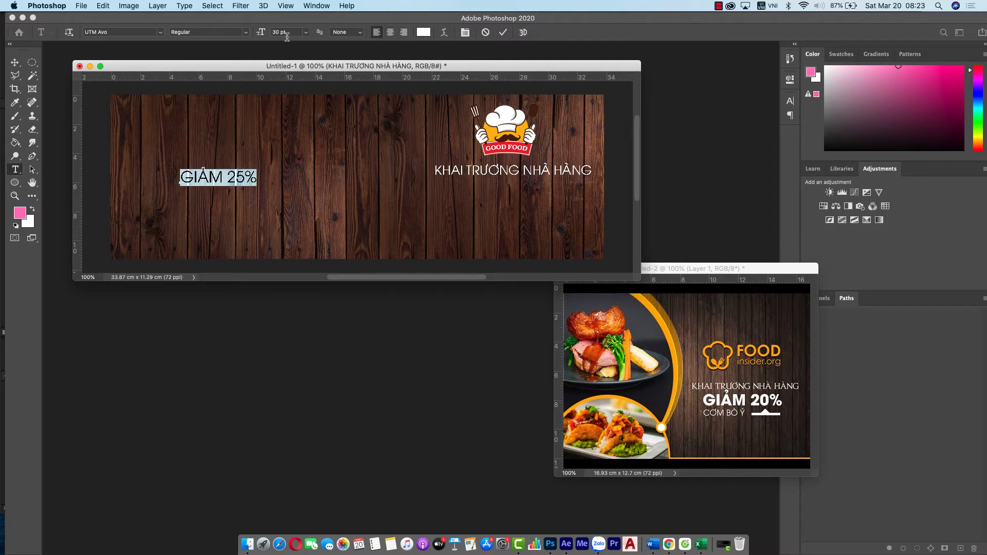
click(161, 34)
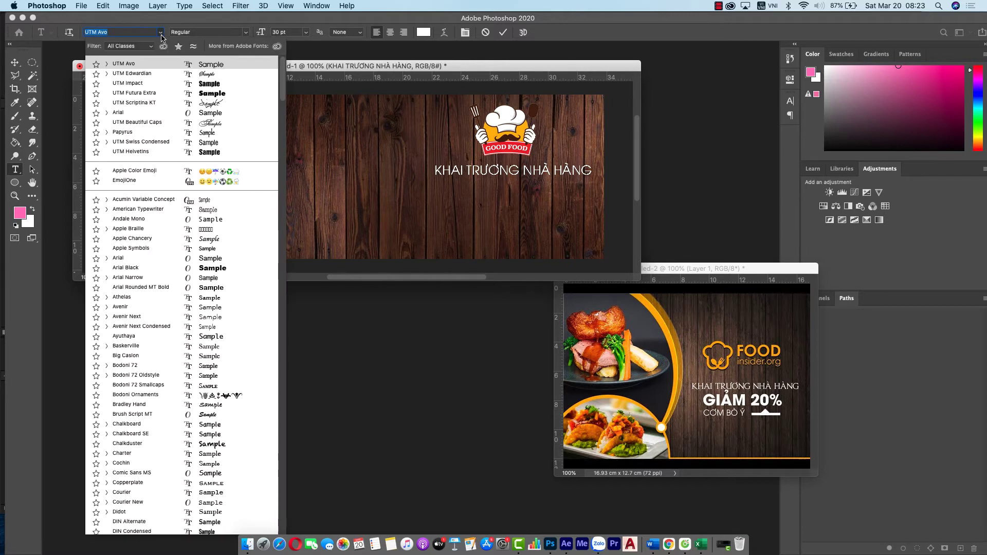
click(157, 86)
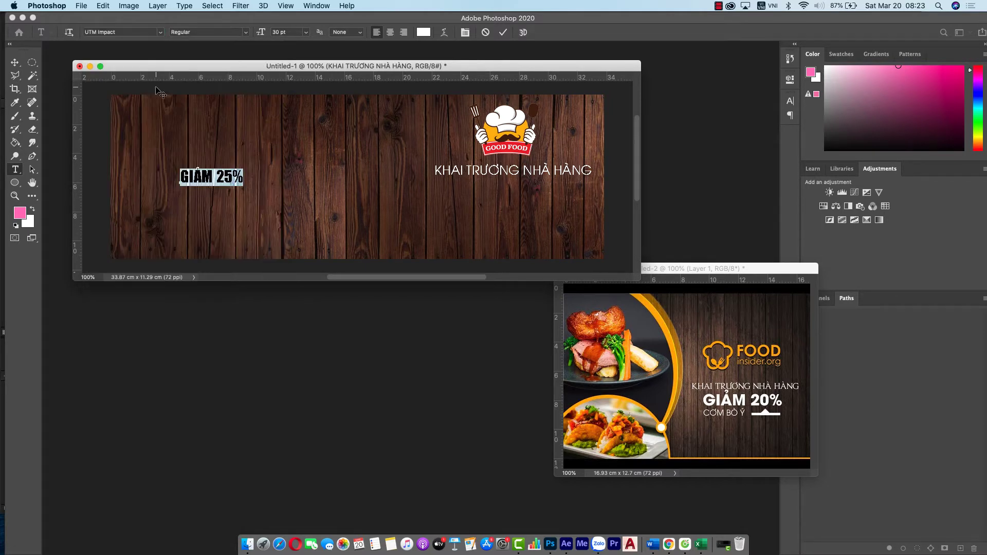
Move the GIẢM 25% line beneath the headline and reselect its text
click(15, 62)
drag(210, 177, 511, 198)
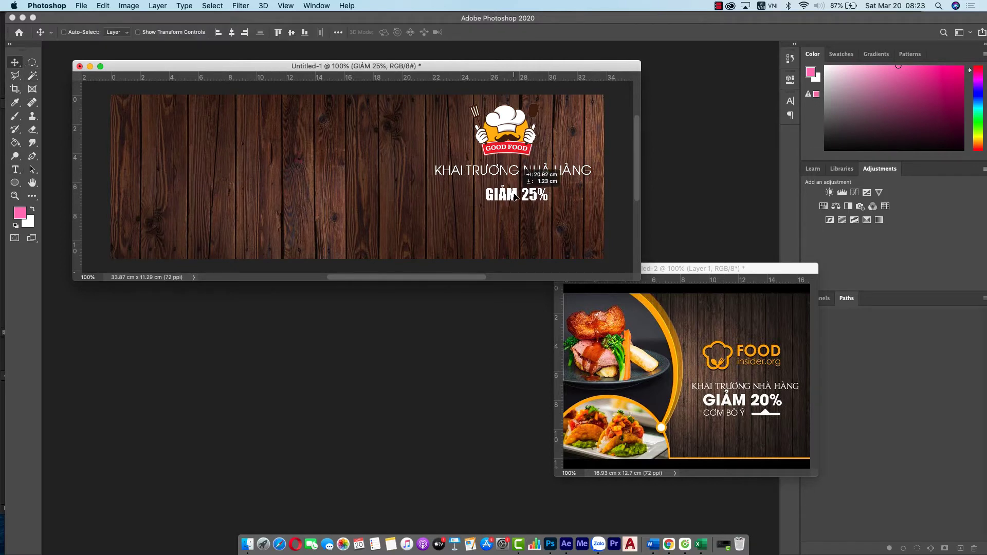
double_click(511, 196)
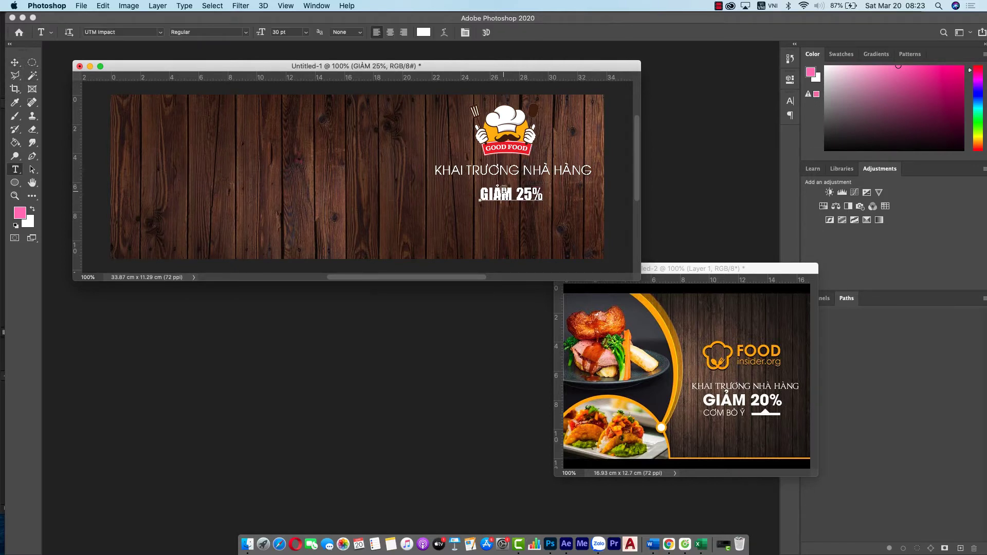
drag(477, 191, 574, 189)
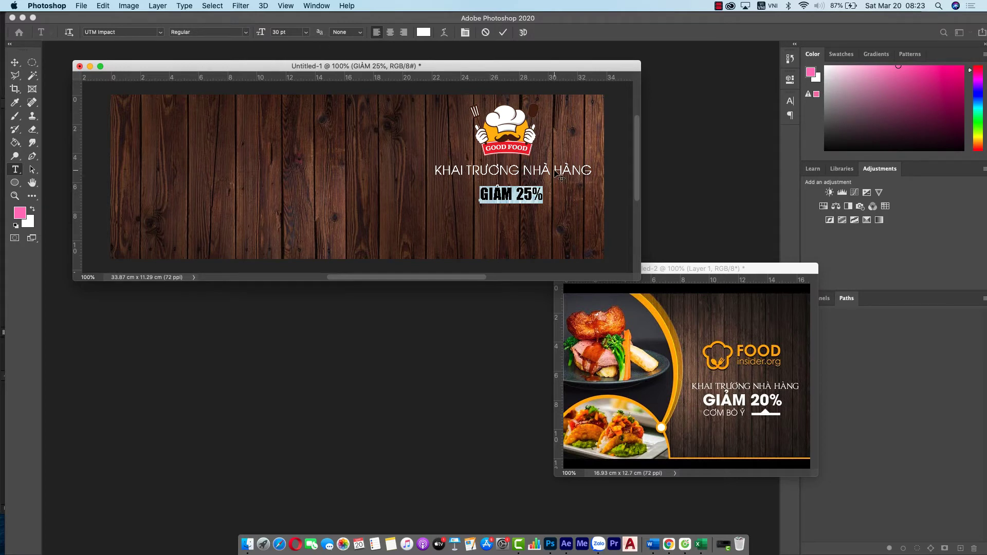
key(super+t)
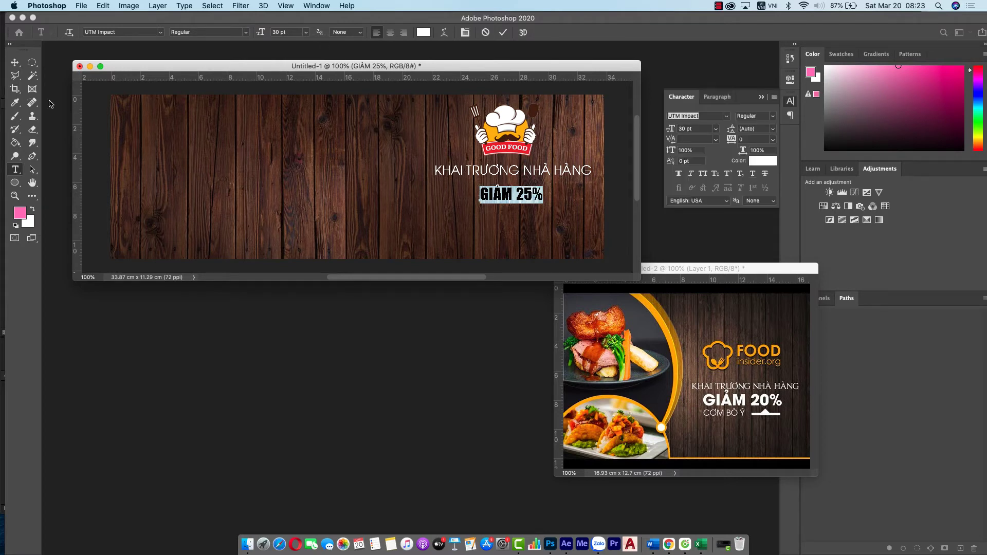
click(14, 62)
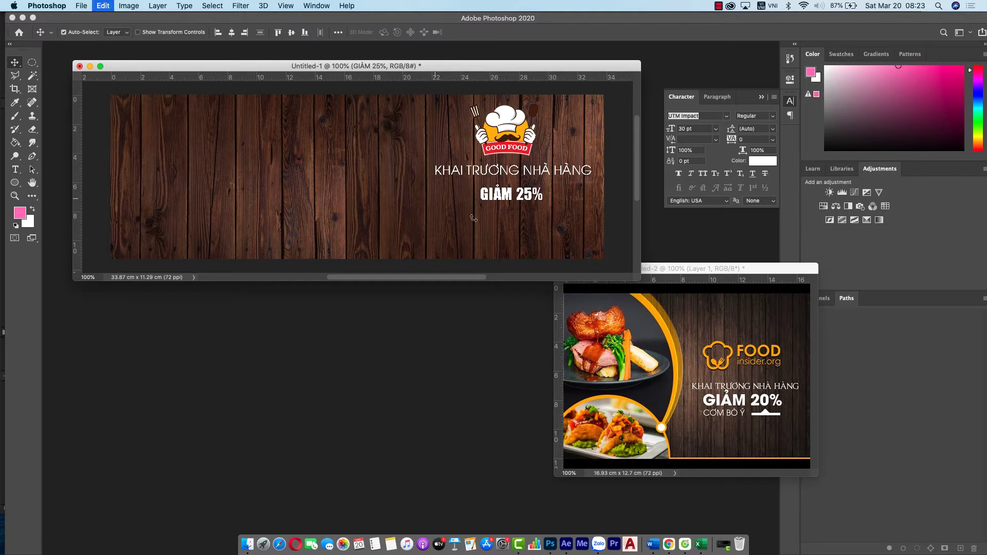
key(super+t)
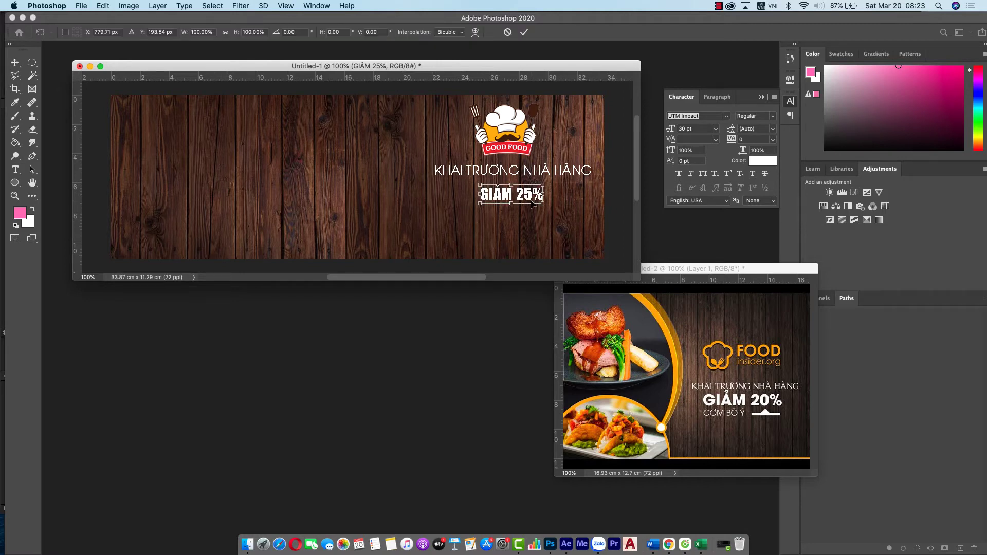
key(Return)
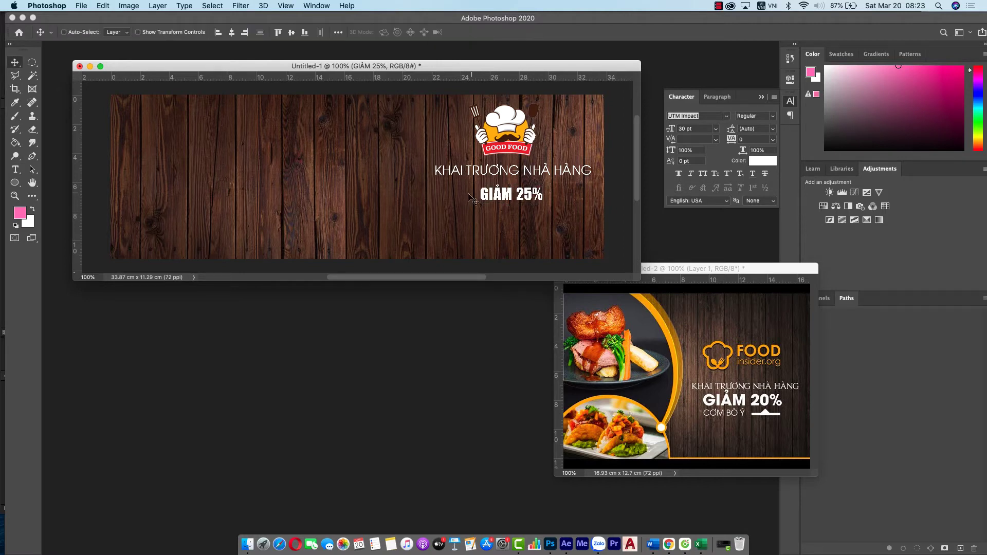
Select all of the GIẢM 25% text, set its tracking to 200, and commit
key(t)
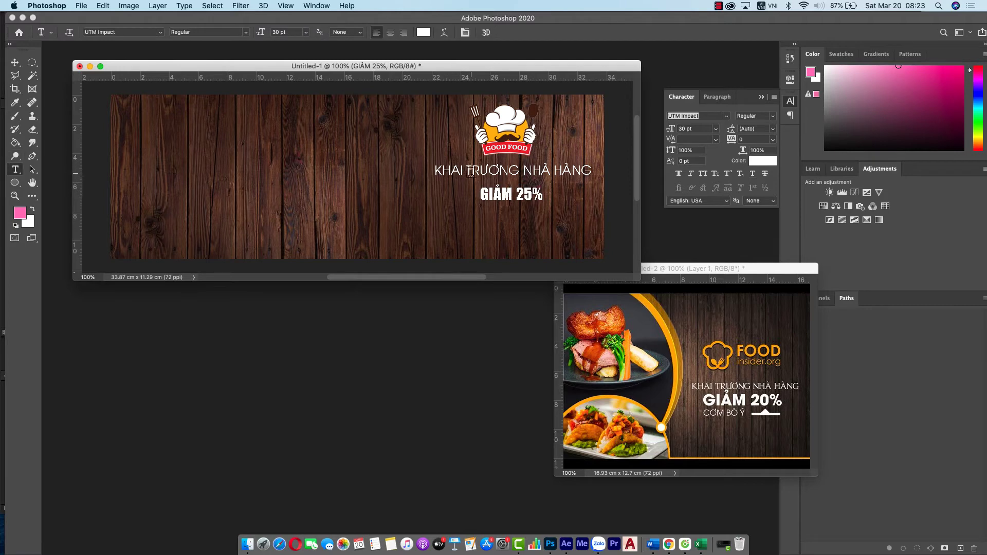
drag(479, 194, 577, 191)
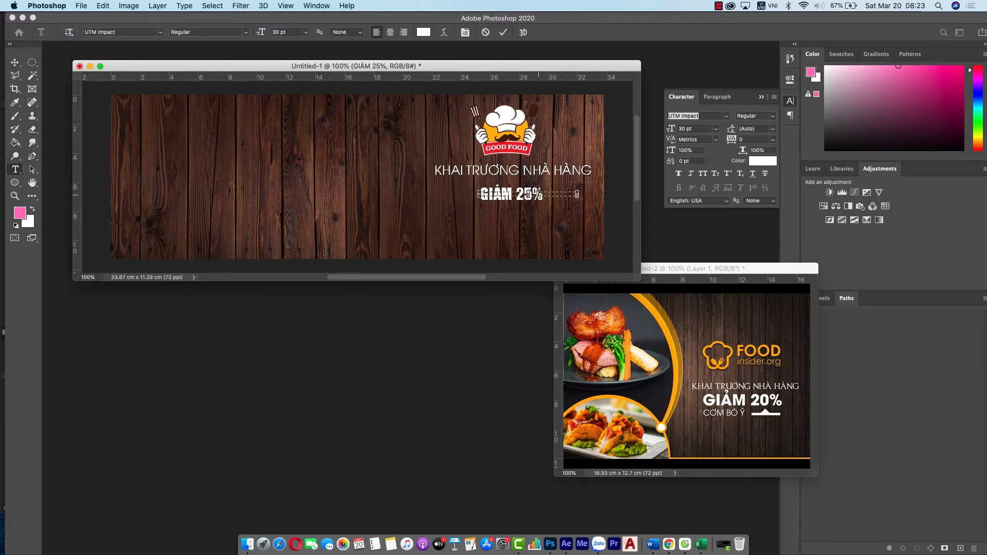
click(483, 197)
drag(480, 196, 586, 192)
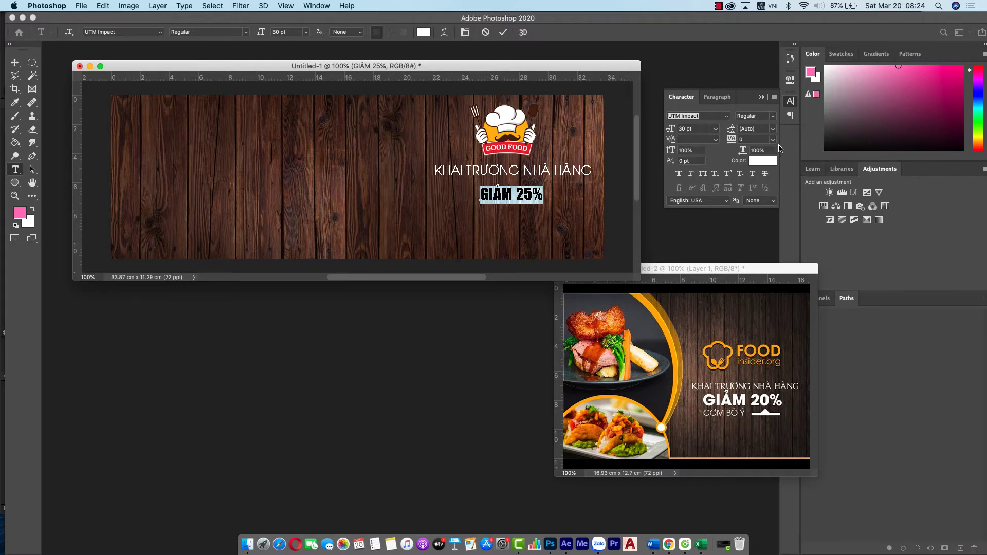
click(775, 143)
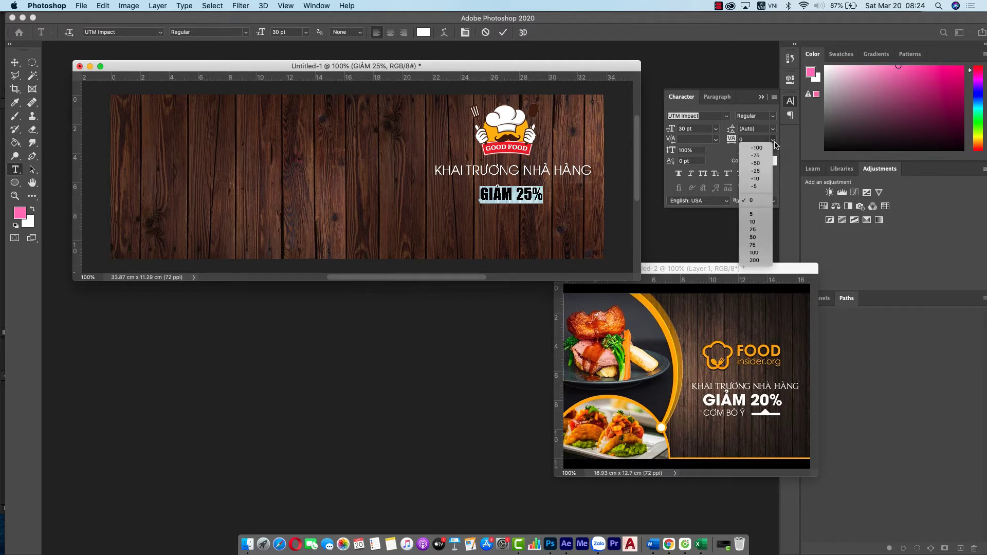
click(763, 261)
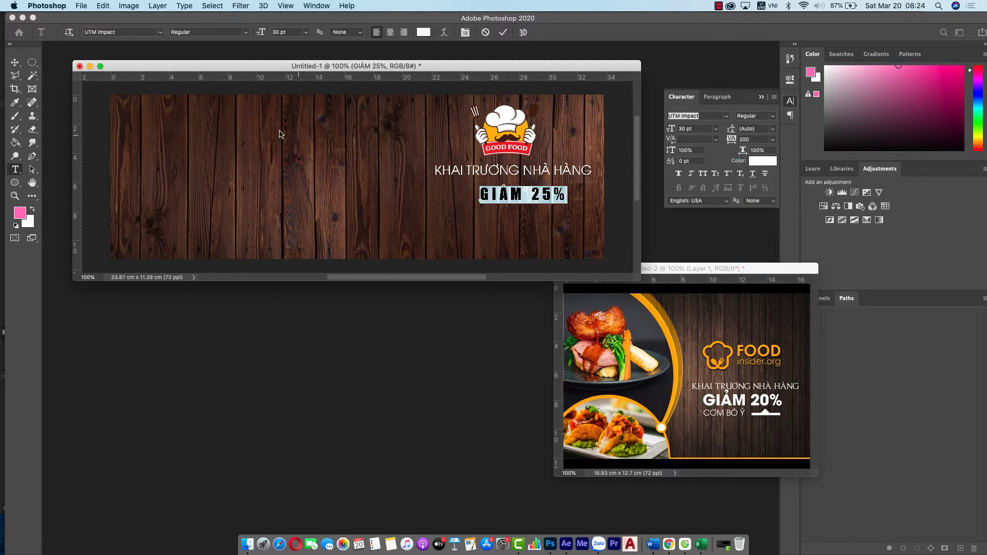
click(15, 62)
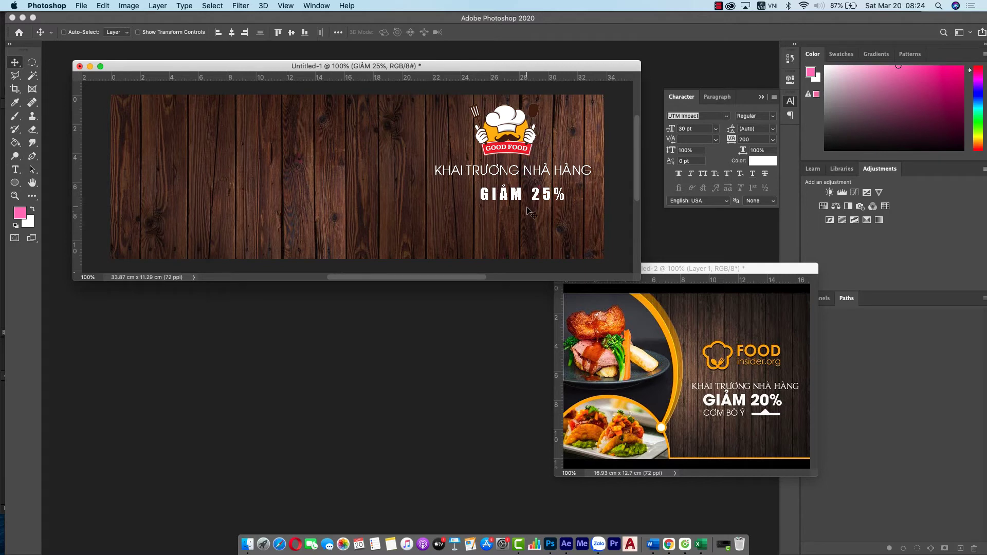
Nudge GIẢM 25% under the headline, collapse the Character panel, and view the enlarged banner at 100%
drag(527, 209, 522, 206)
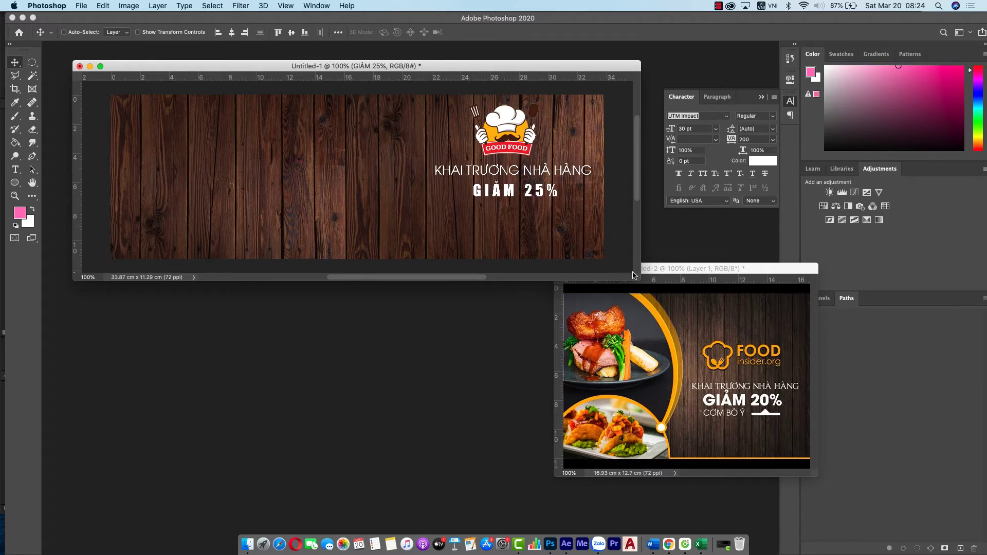
drag(639, 281, 763, 369)
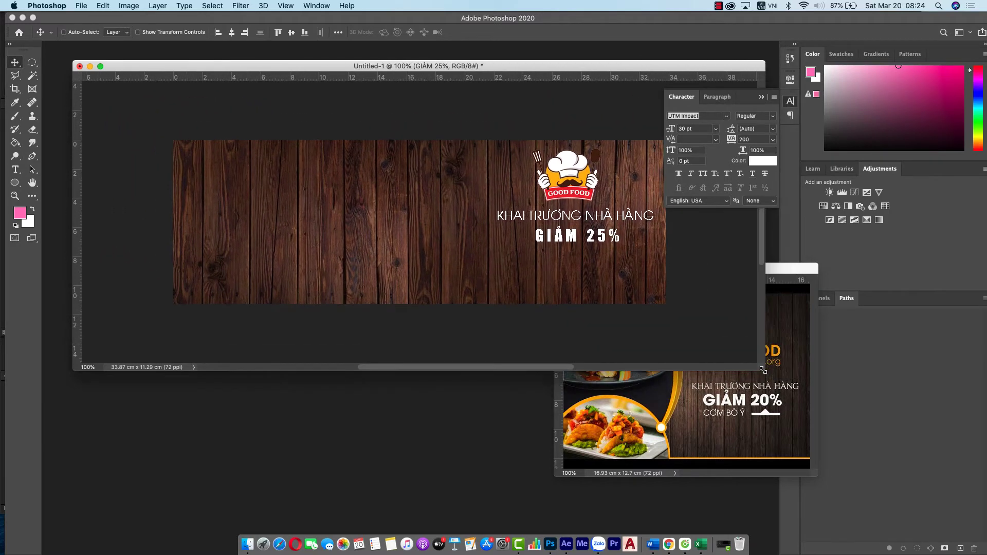
key(super+equal)
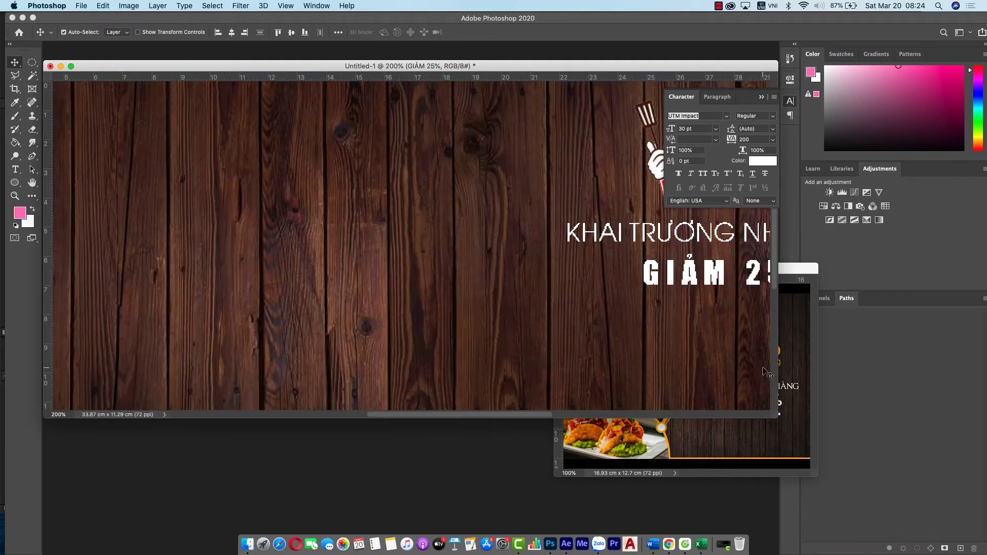
key(super+0)
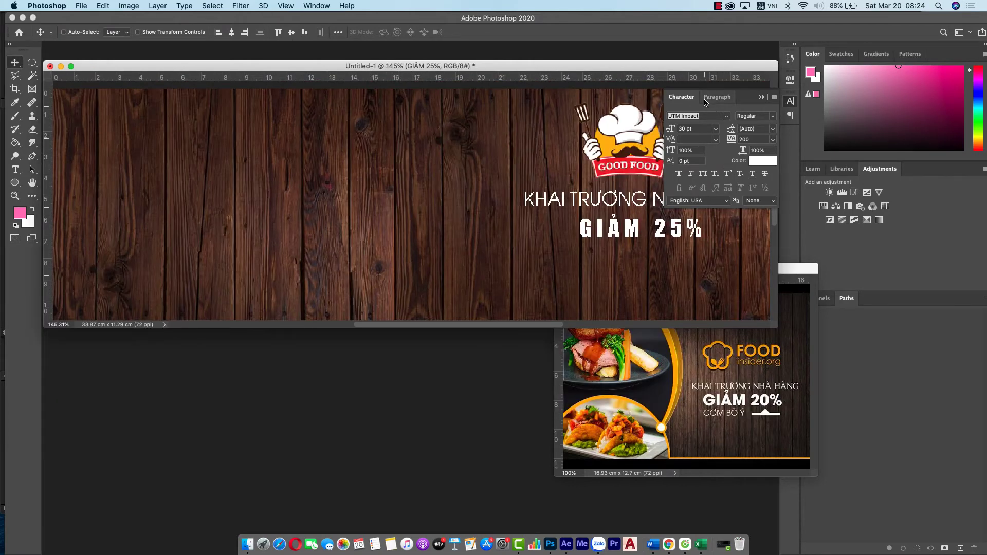
click(758, 97)
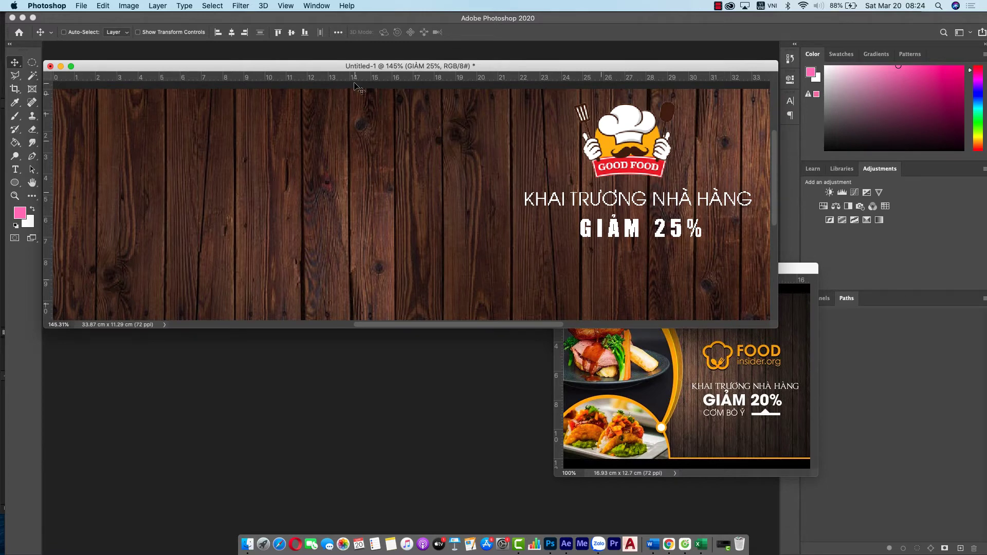
drag(375, 70, 378, 67)
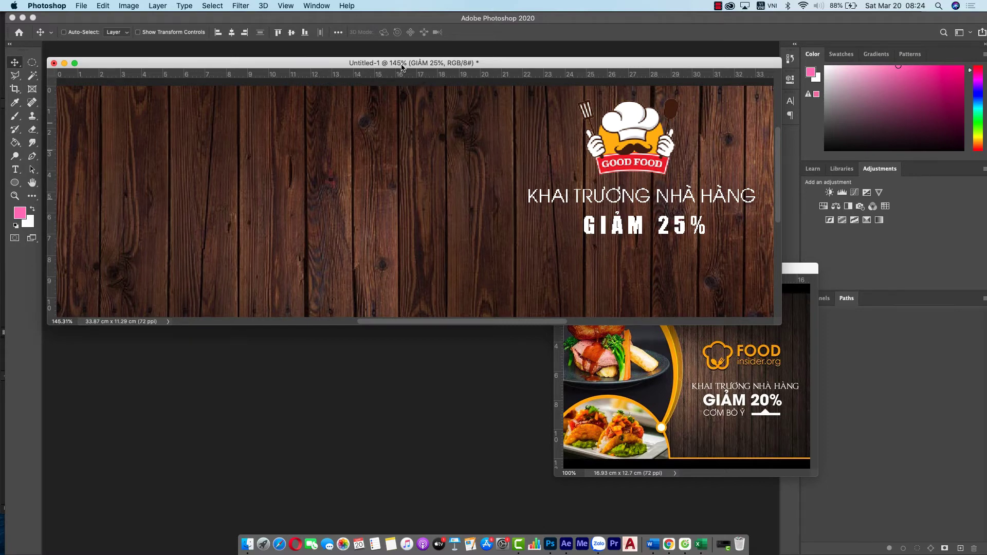
key(super+minus)
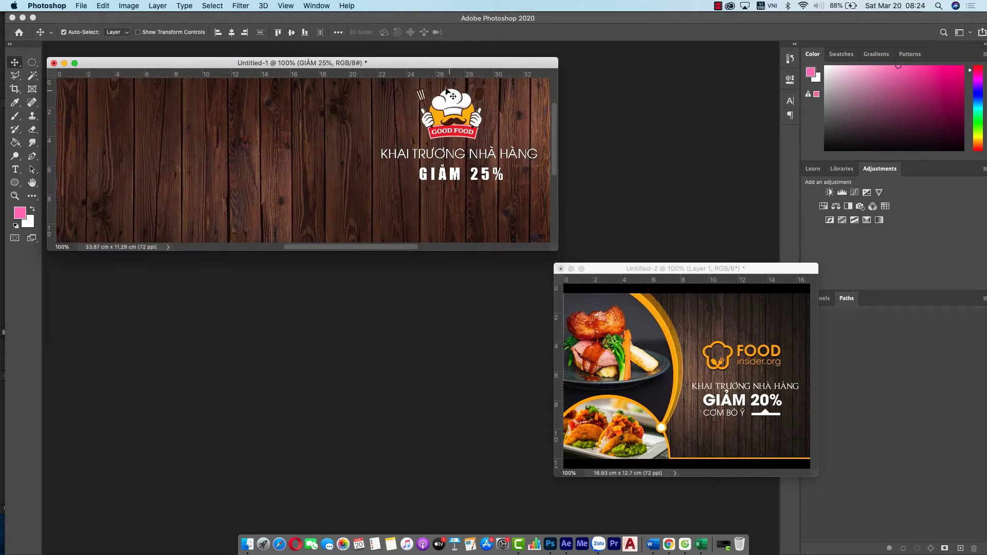
key(super)
drag(557, 250, 658, 279)
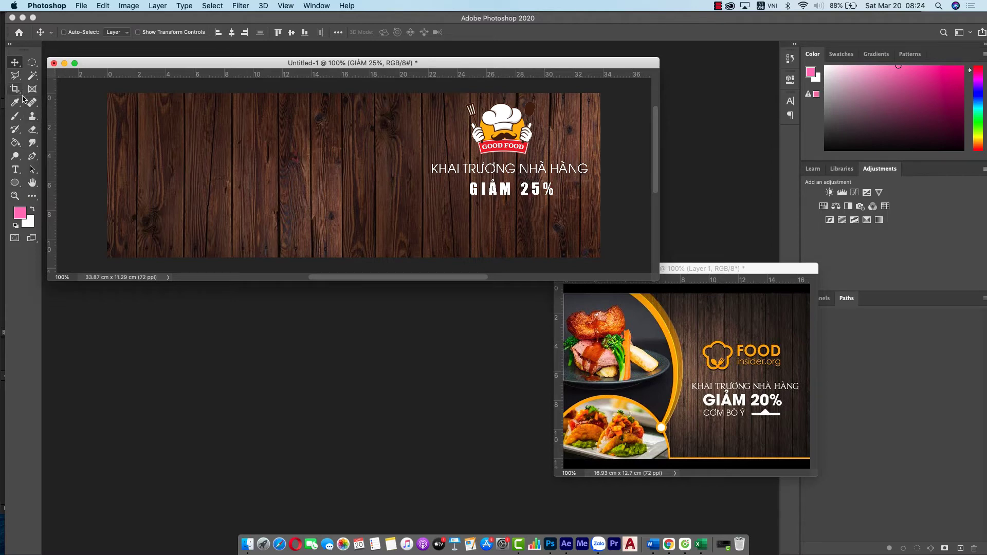
Add a 'CƠM BÒ Ý' text line below GIẢM 25% and set it in UTM Avo
click(15, 169)
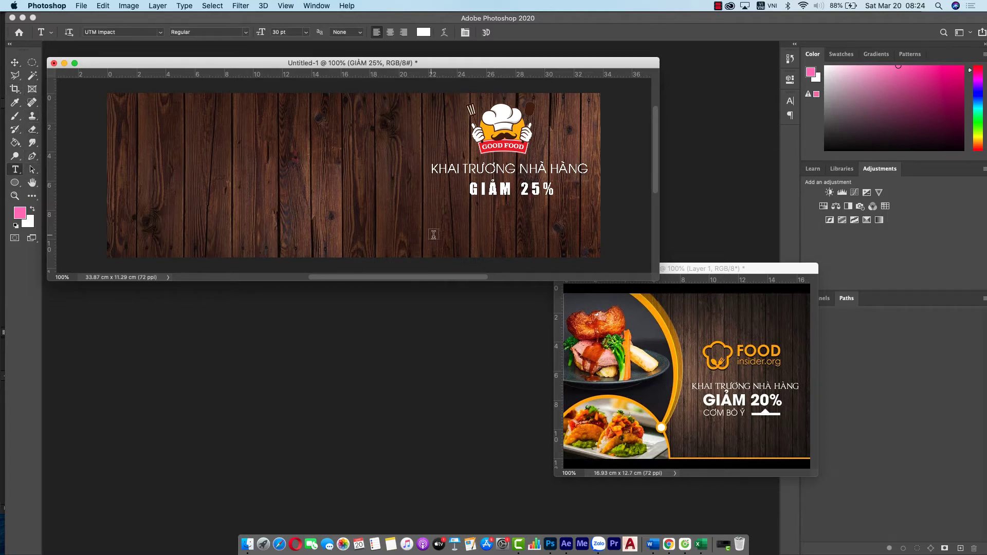
click(424, 208)
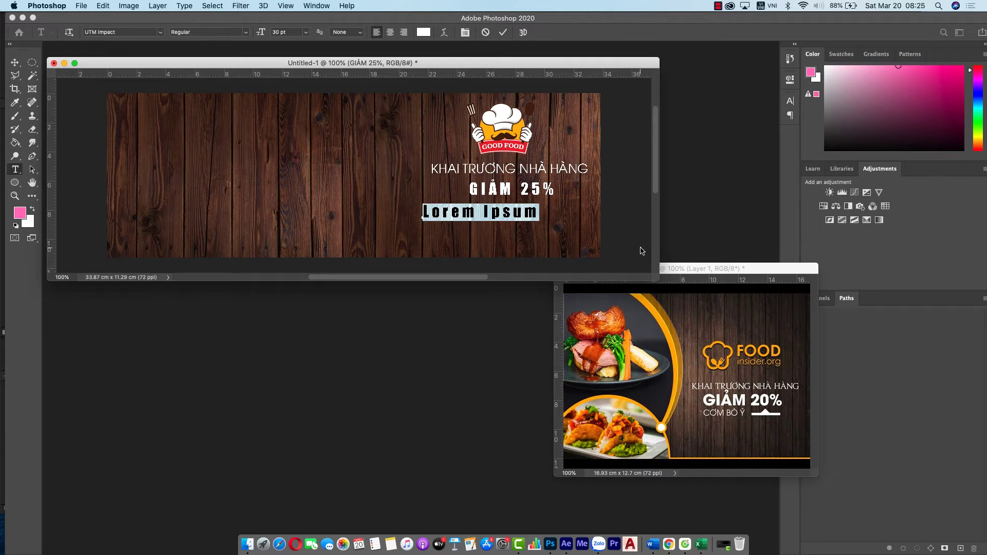
text(CO)
text(M )
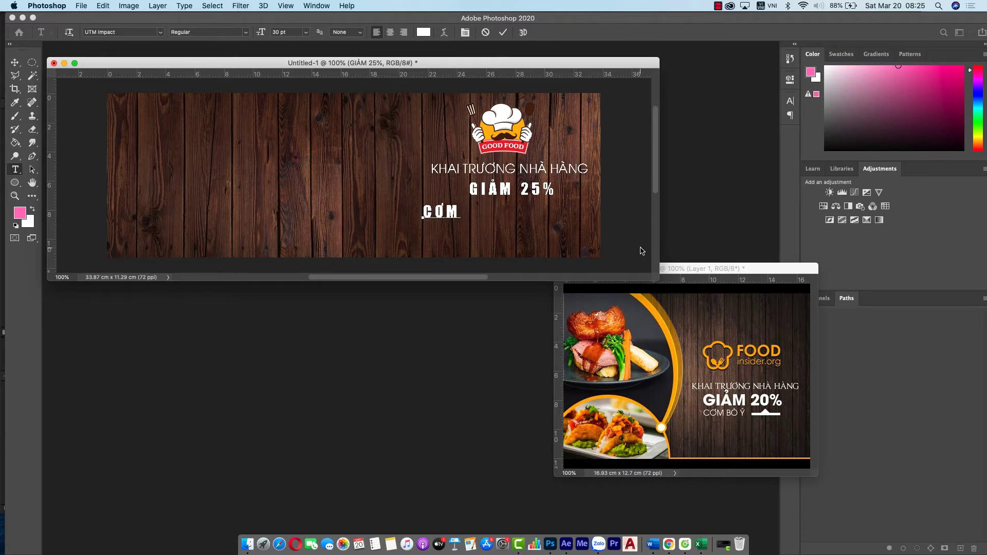
text(BO Y)
key(ctrl+a)
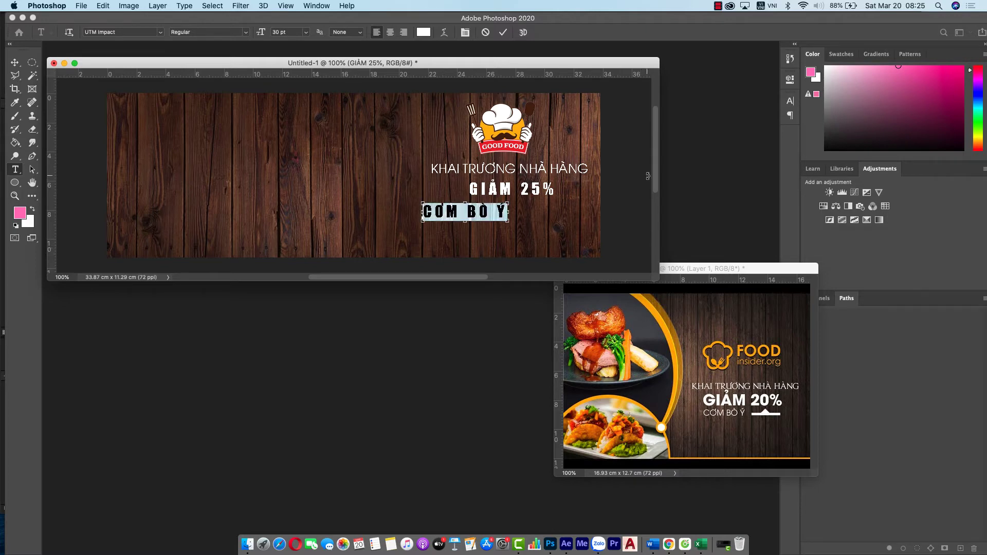
key(ctrl+t)
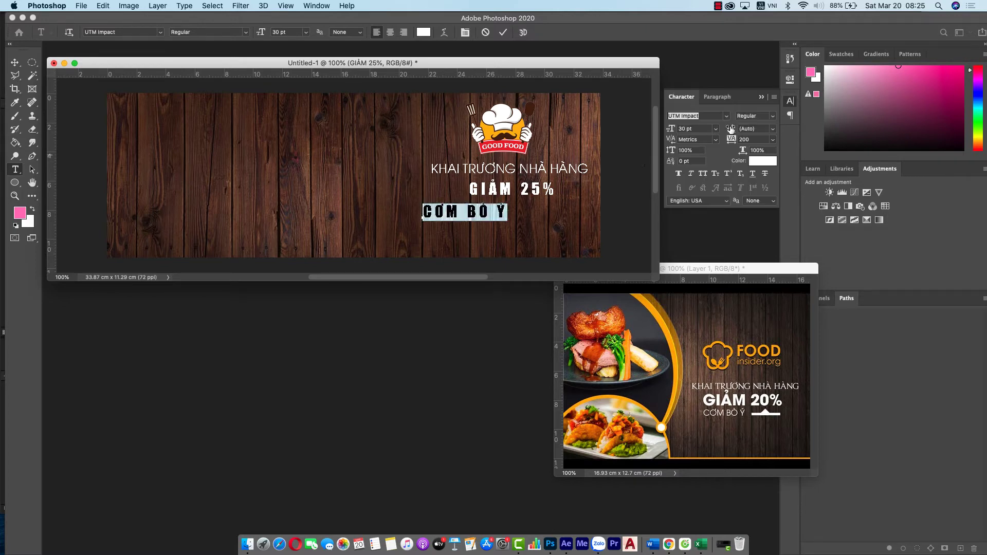
click(727, 117)
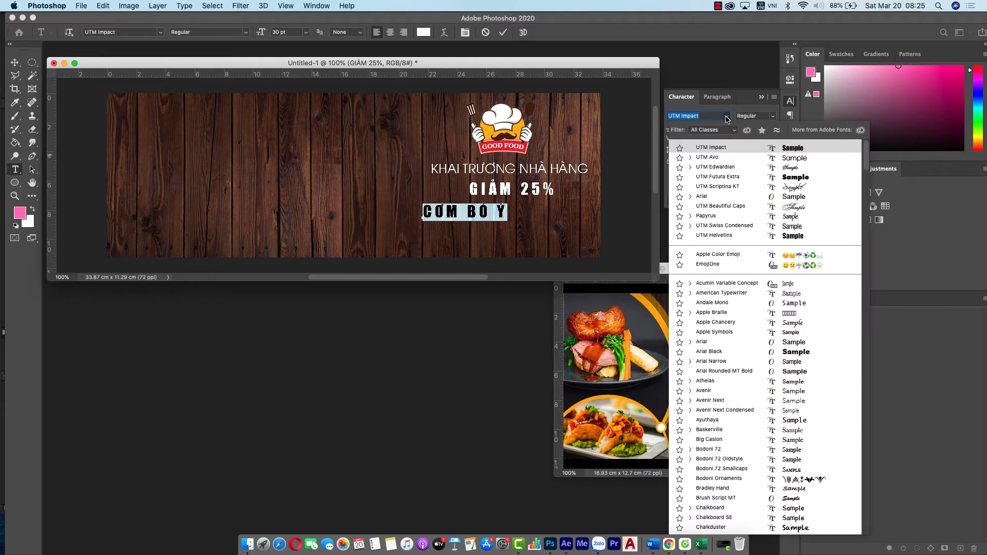
click(721, 157)
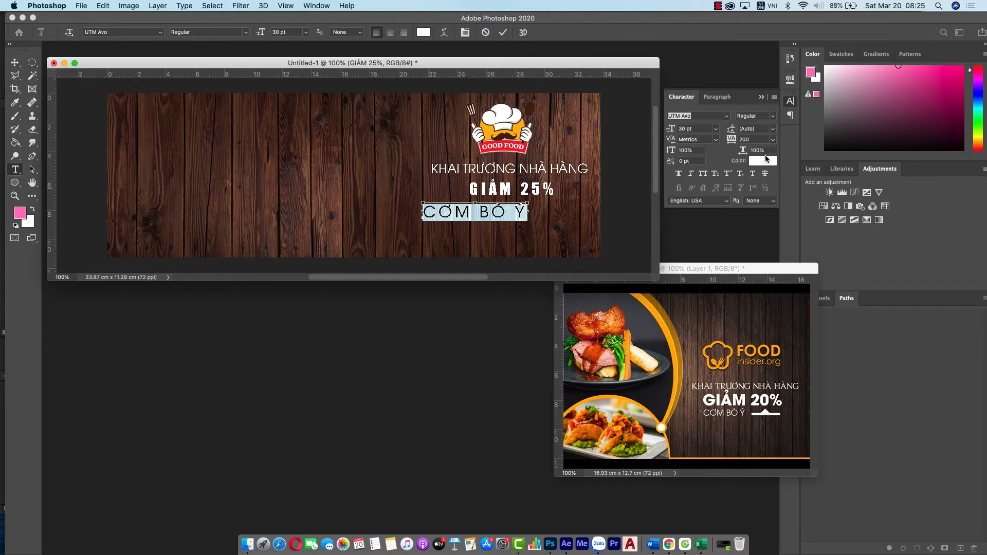
Reset the CƠM BÒ Ý tracking to 0 and position the line under the headline
click(773, 140)
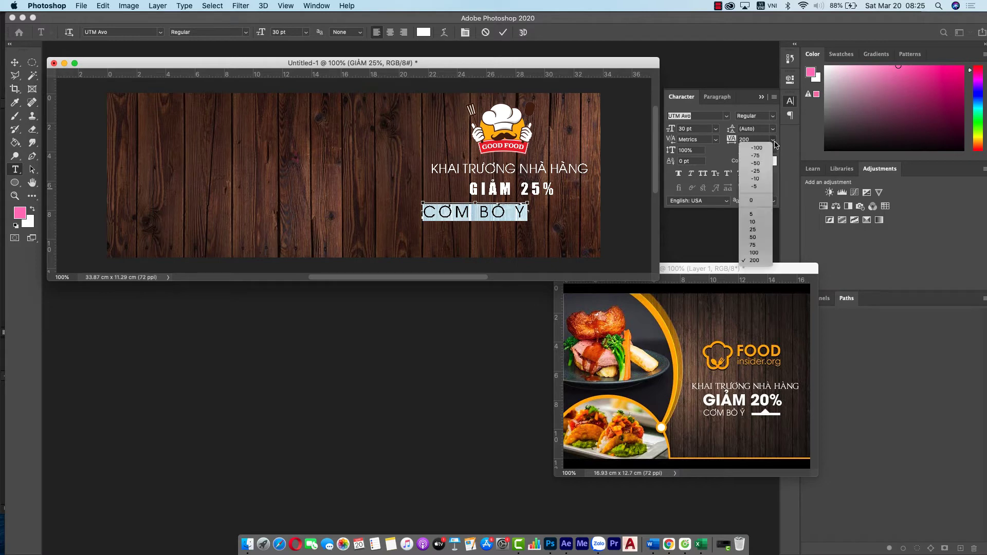
click(764, 201)
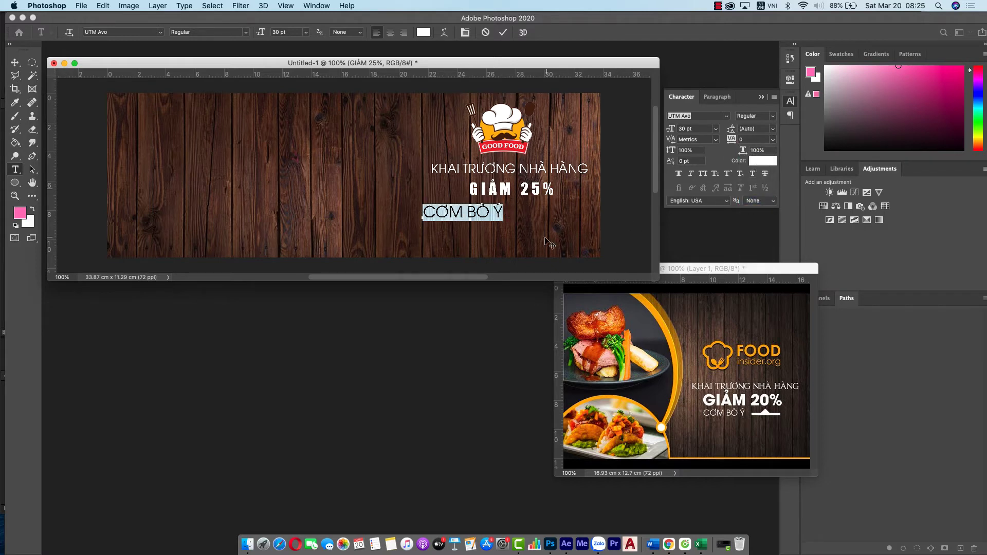
click(14, 62)
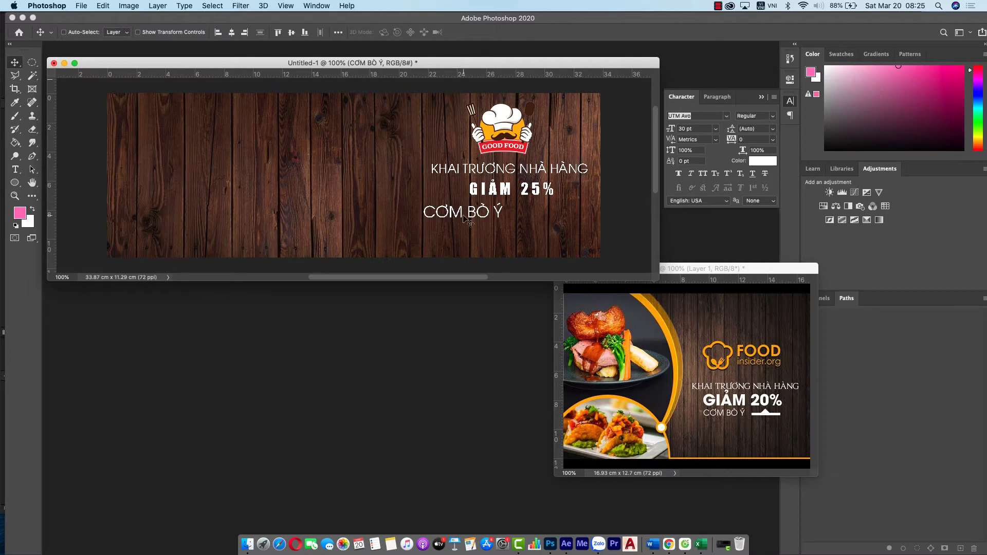
drag(464, 218, 475, 216)
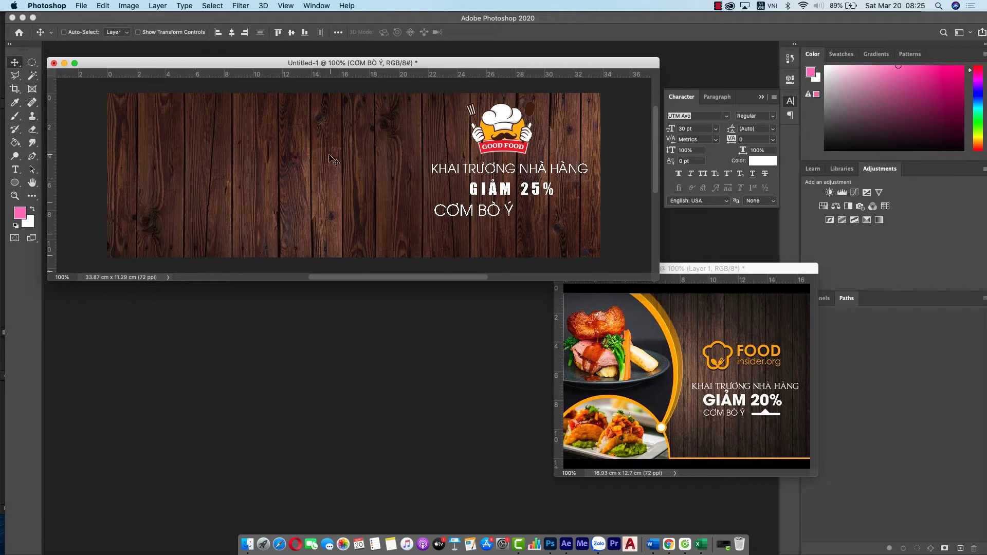
drag(452, 213, 451, 218)
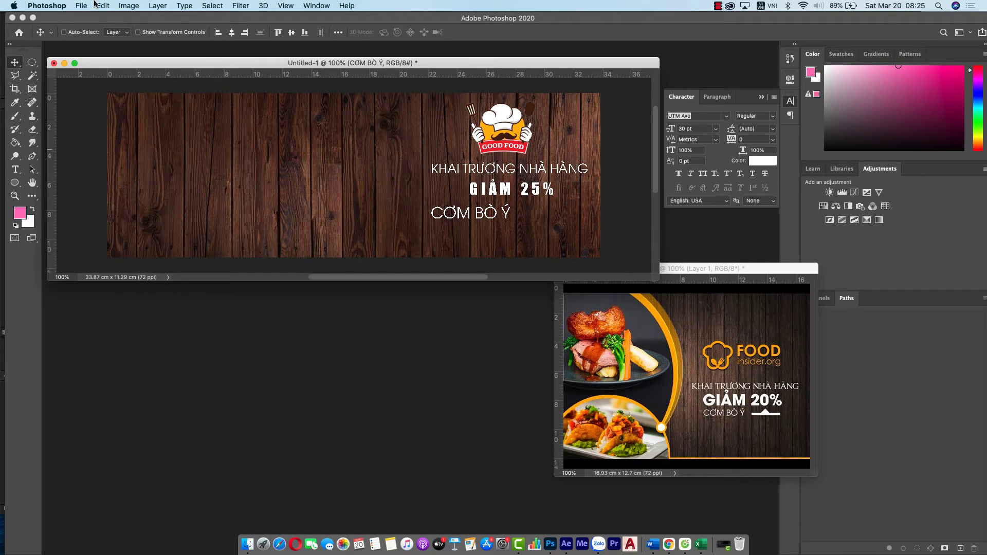
Show the Layers panel and move it to the middle of the screen
click(315, 6)
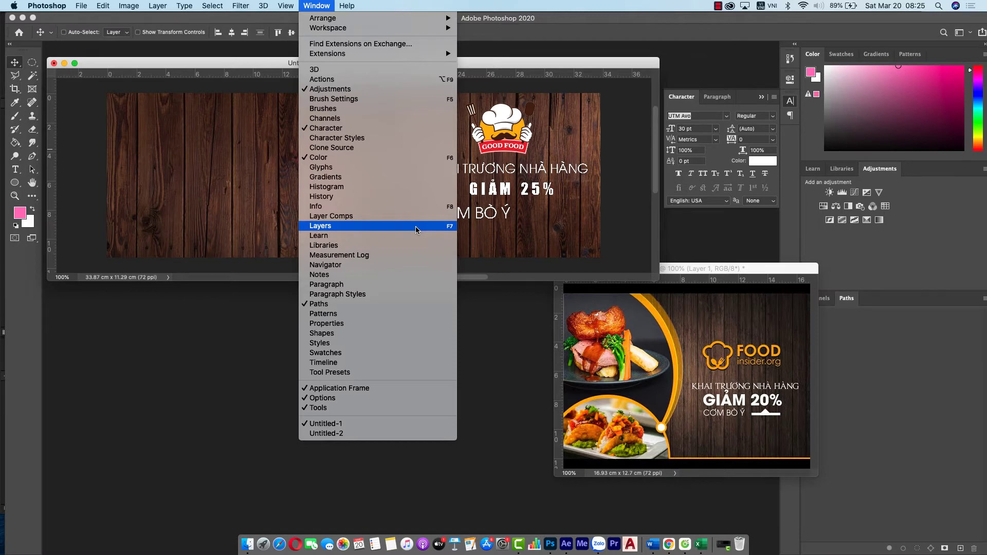
click(417, 230)
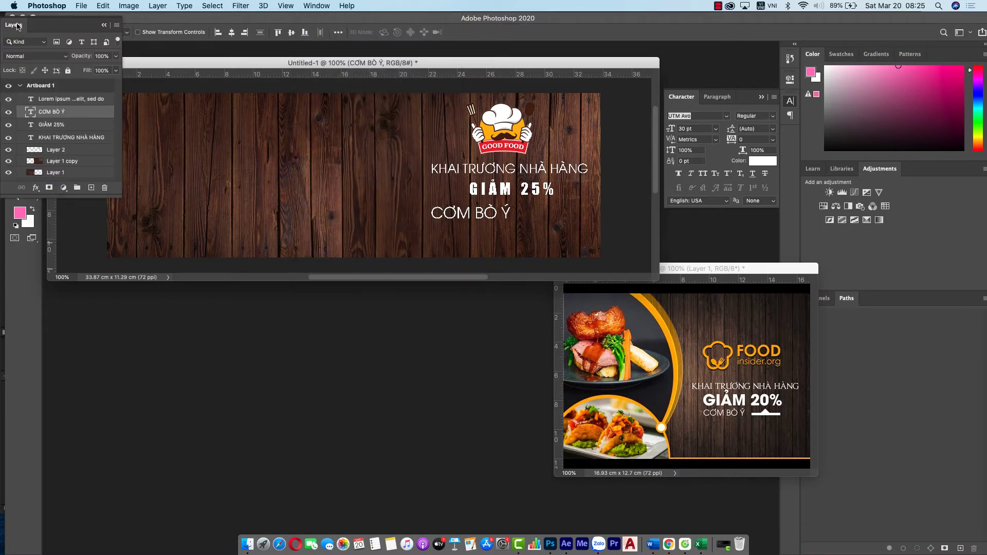
drag(17, 26, 415, 332)
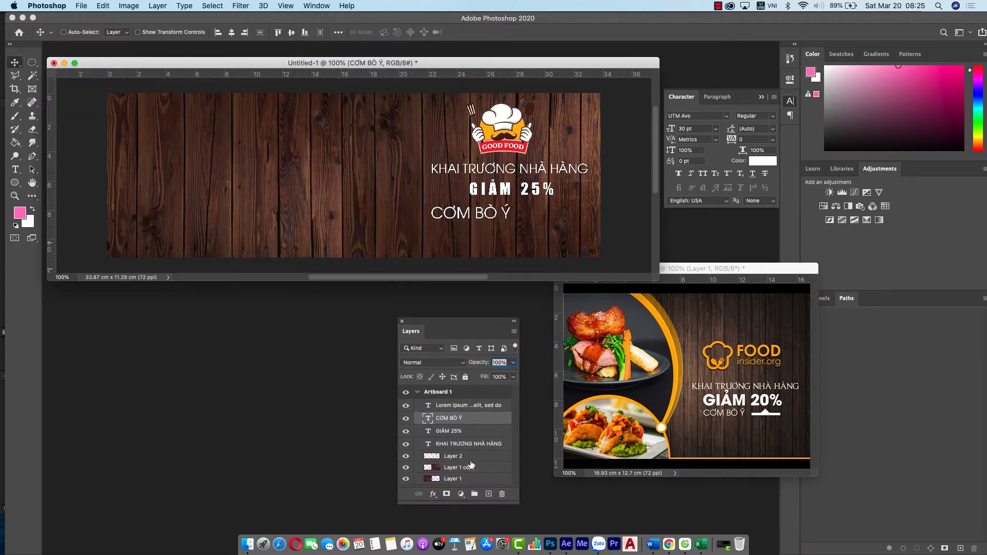
Create a new empty layer above the Lorem ipsum layer and rename it BAR
click(492, 406)
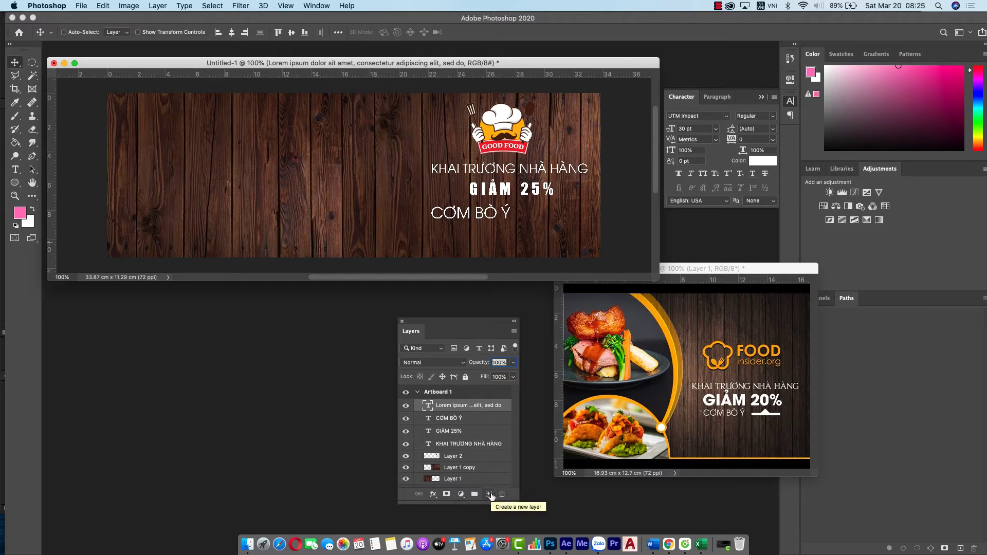
click(489, 494)
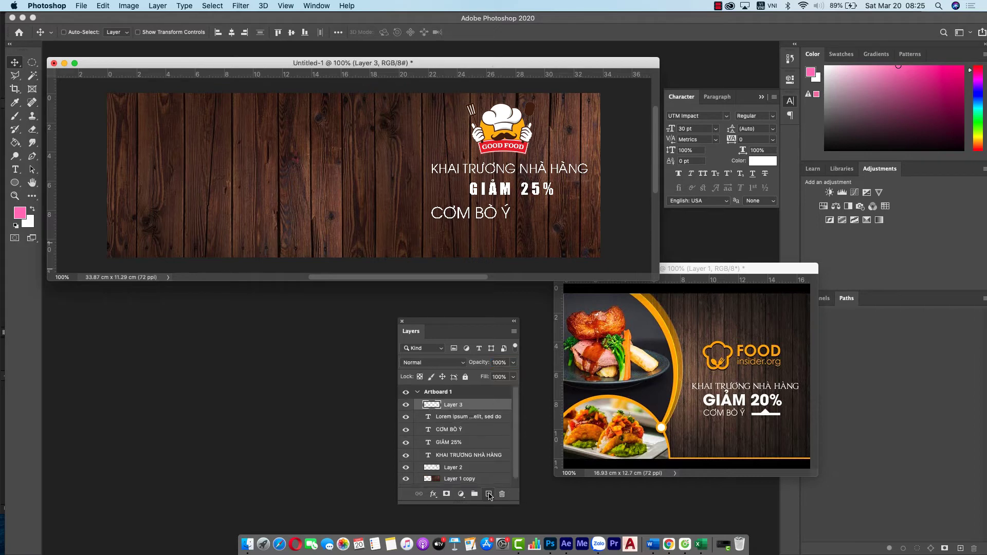
drag(481, 409, 501, 496)
key(super+z)
drag(495, 408, 502, 494)
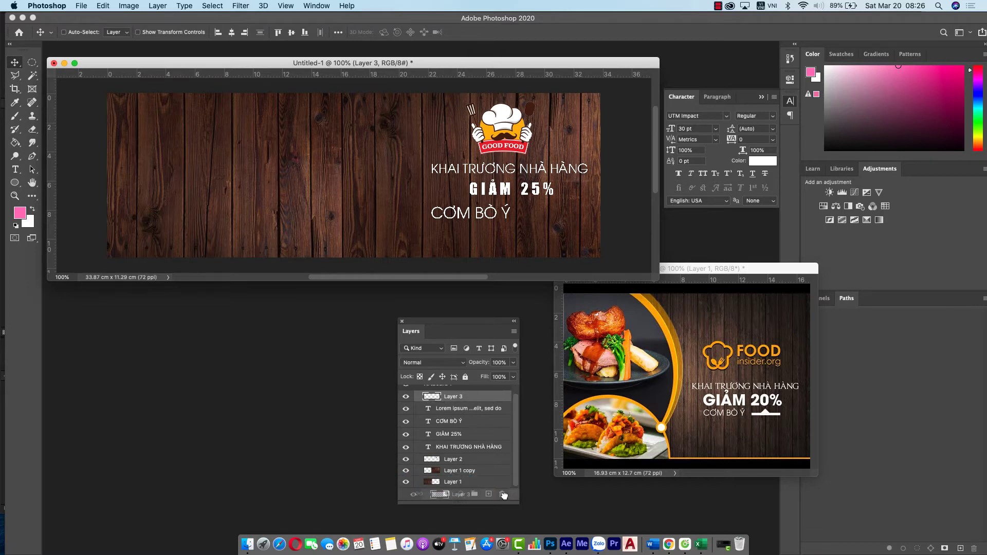
click(489, 495)
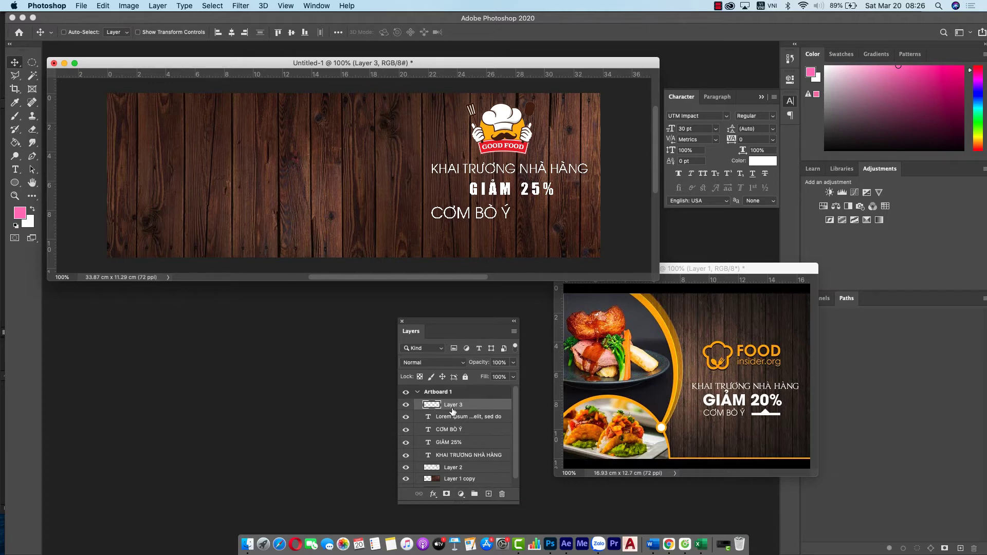
double_click(452, 405)
text(BAR)
Select a thin rectangle right of CƠM BÒ Ý and fill it white with the Paint Bucket
click(31, 62)
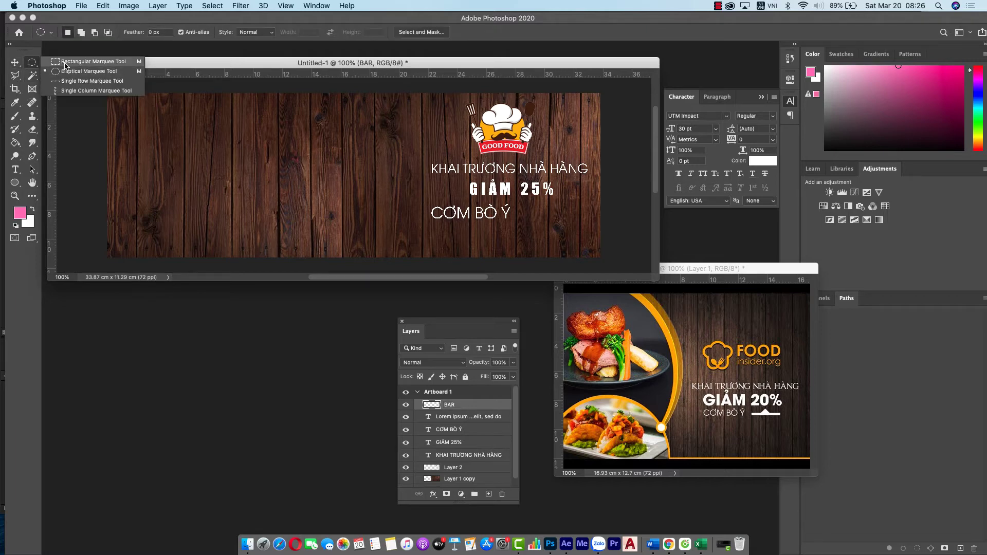
click(64, 63)
drag(519, 211, 566, 218)
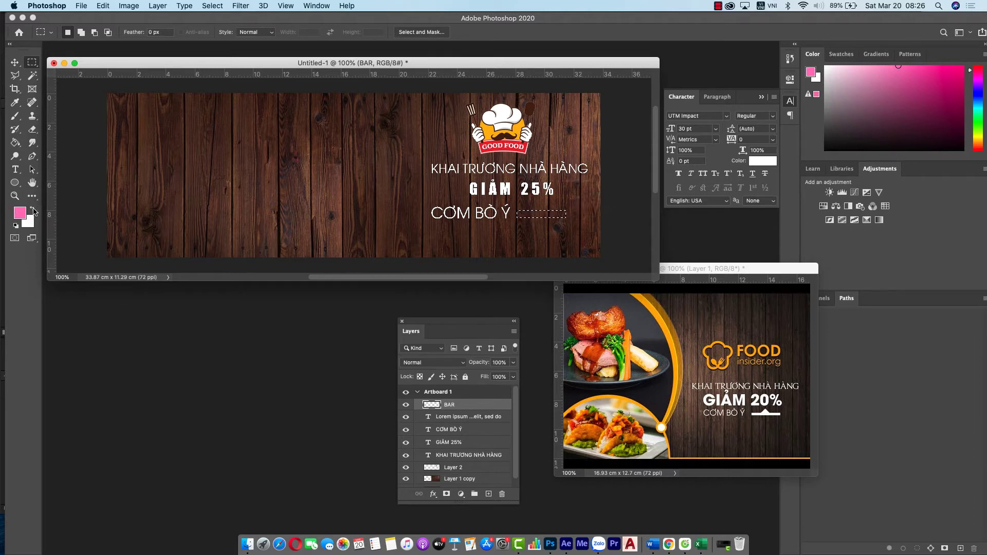
click(33, 210)
click(17, 146)
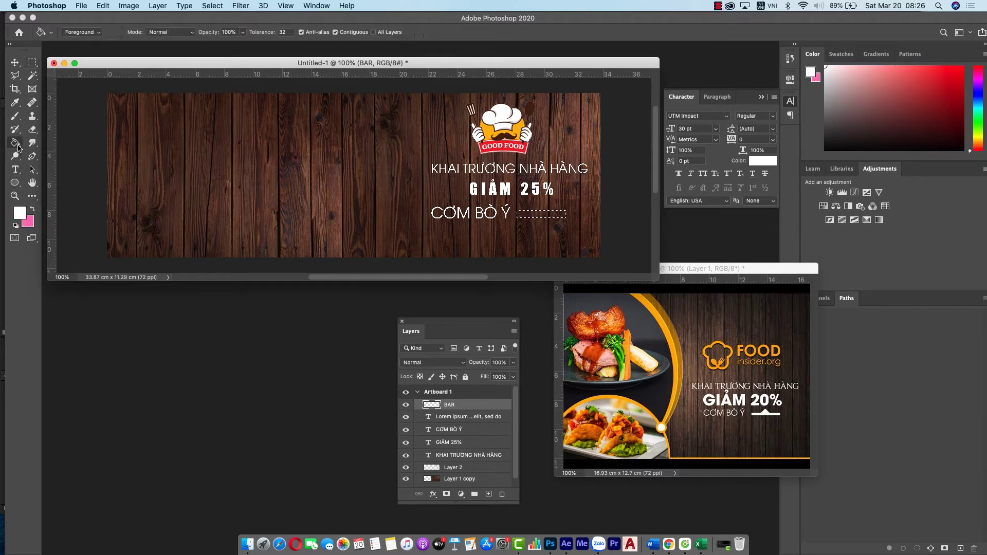
right_click(18, 147)
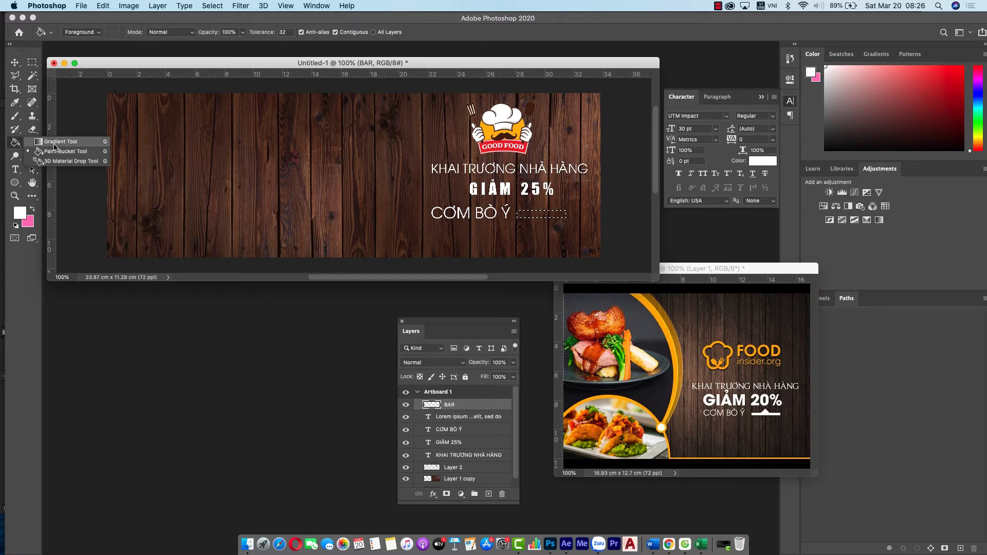
click(57, 142)
right_click(15, 144)
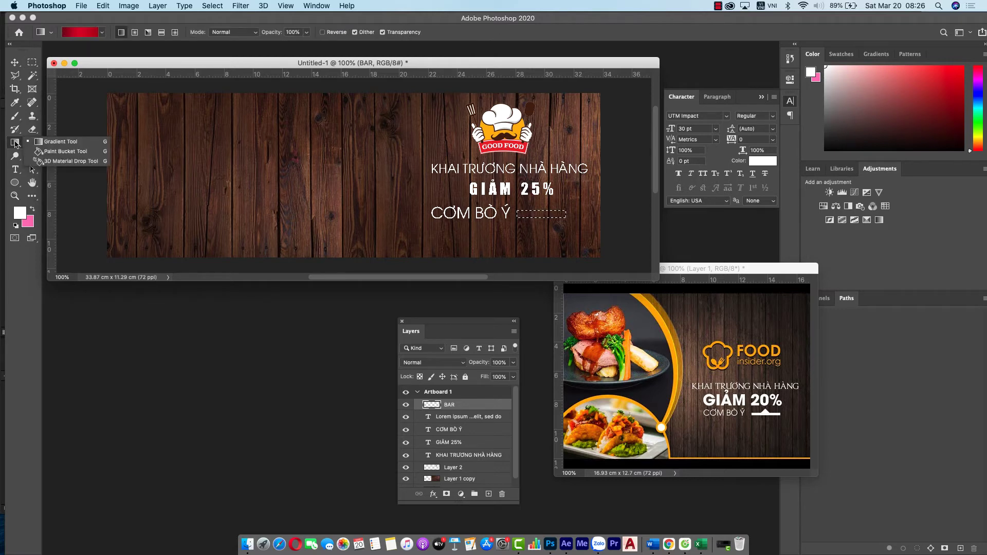
click(48, 152)
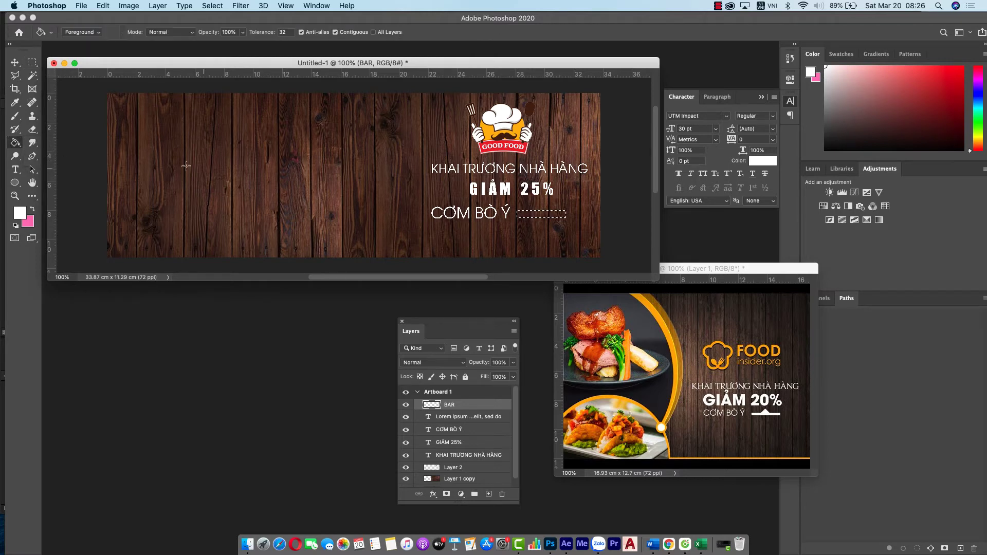
click(33, 211)
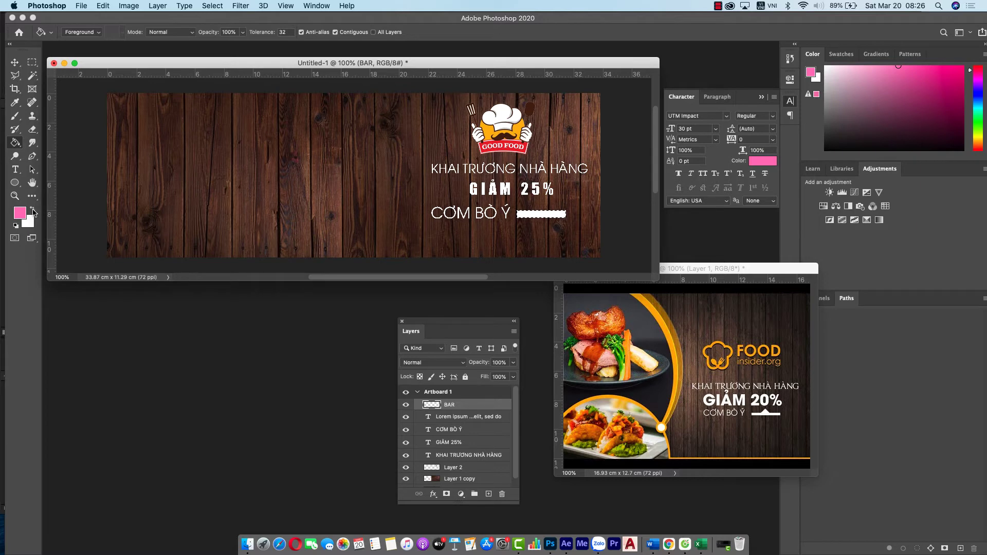
click(33, 211)
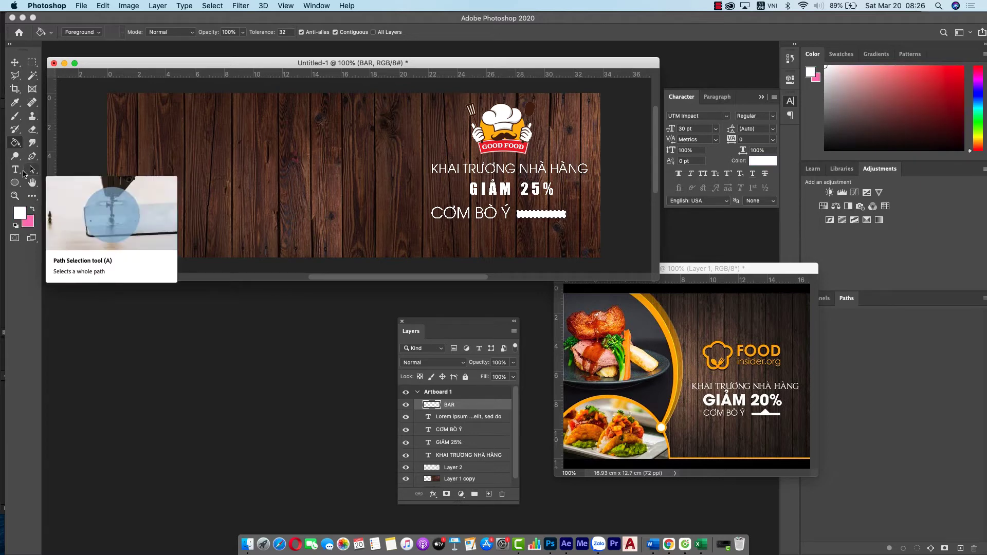
Deselect, then scale the white bar down to make it thinner
click(211, 6)
click(223, 28)
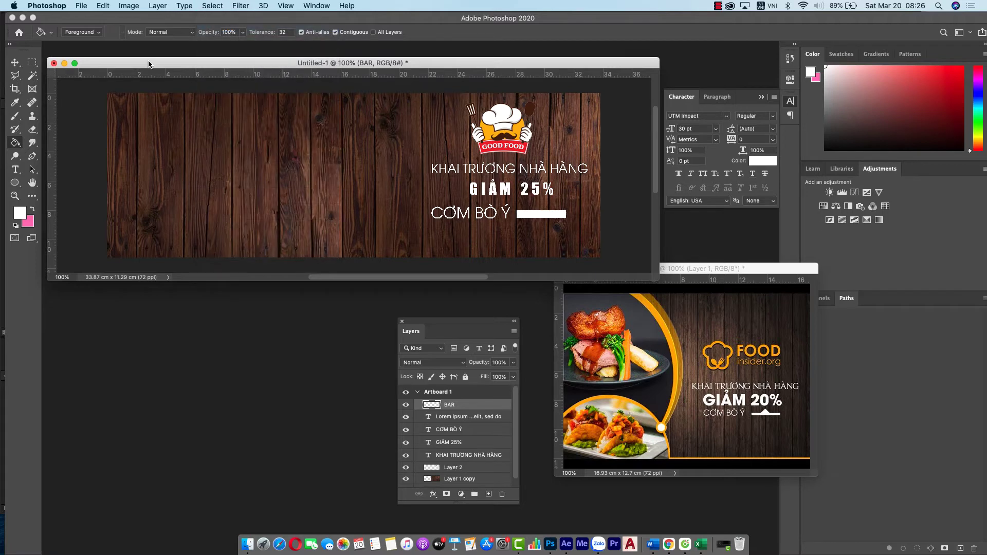
click(13, 64)
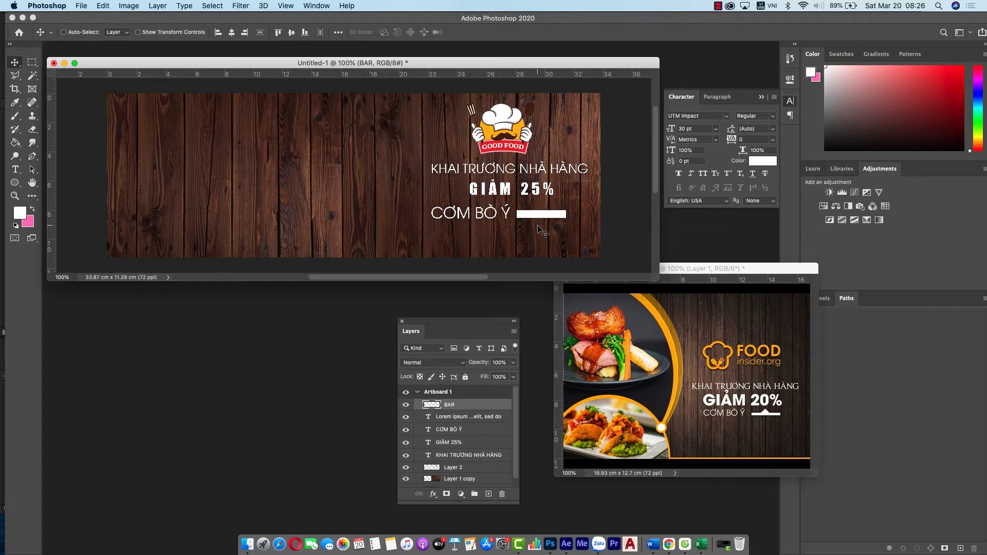
key(ctrl+t)
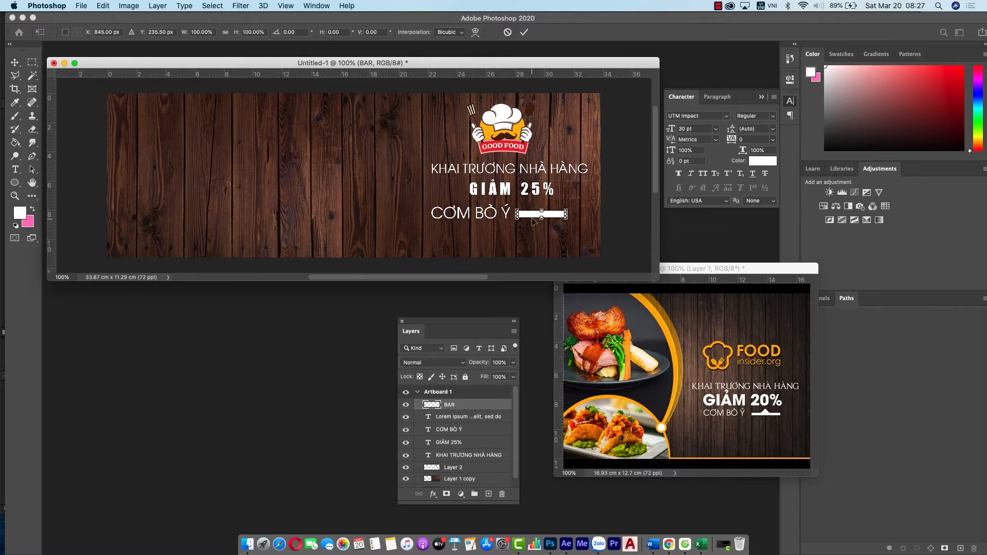
drag(543, 214, 540, 213)
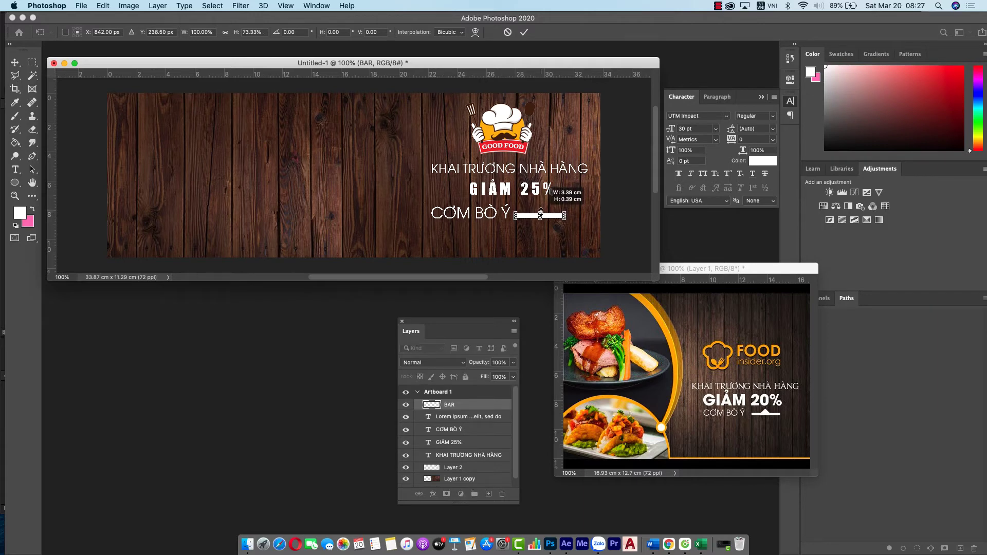
key(Return)
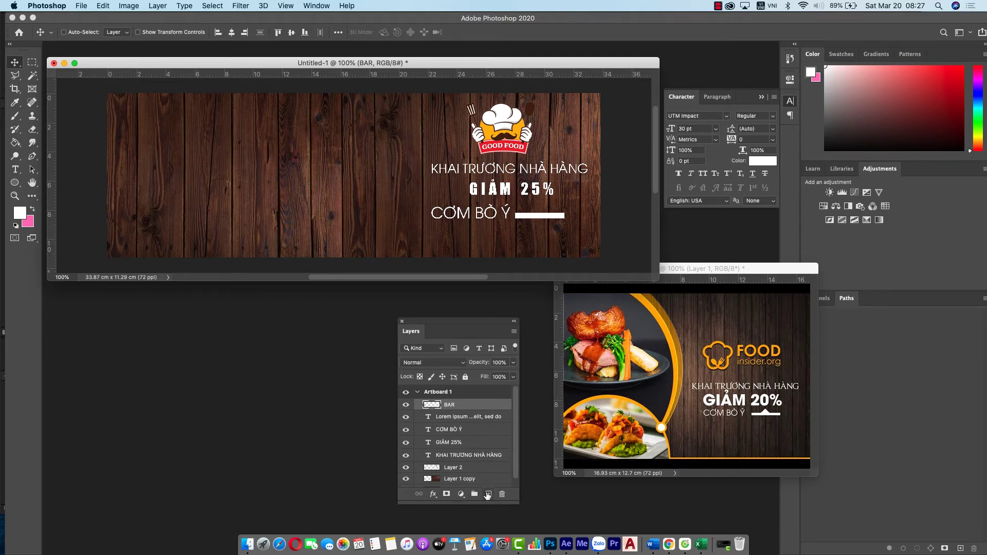
Add a new empty layer above the bar and clear its name to rename it
click(488, 494)
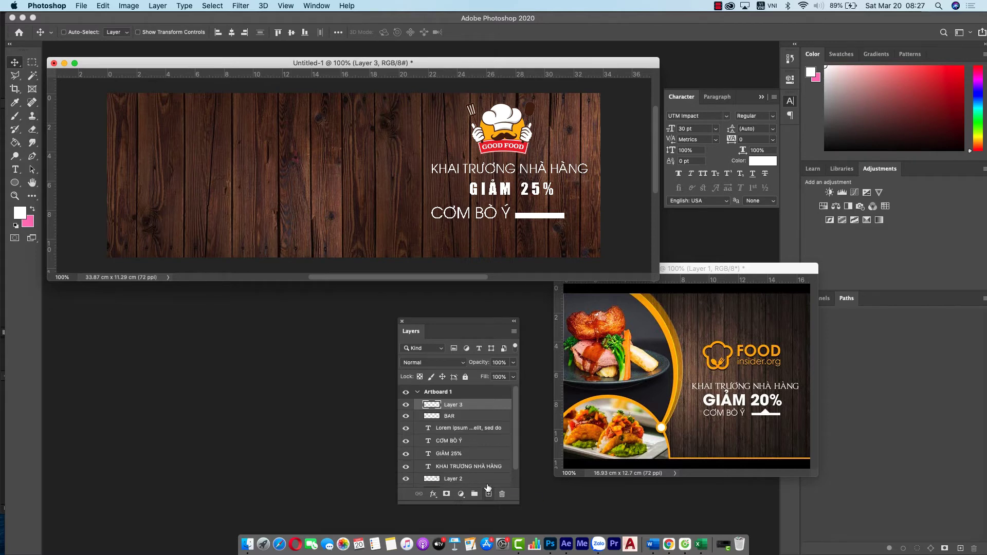
double_click(452, 407)
key(BackSpace)
text(TAMGIA)
Choose the Polygonal Lasso and zoom to 300% around the white bar
click(15, 75)
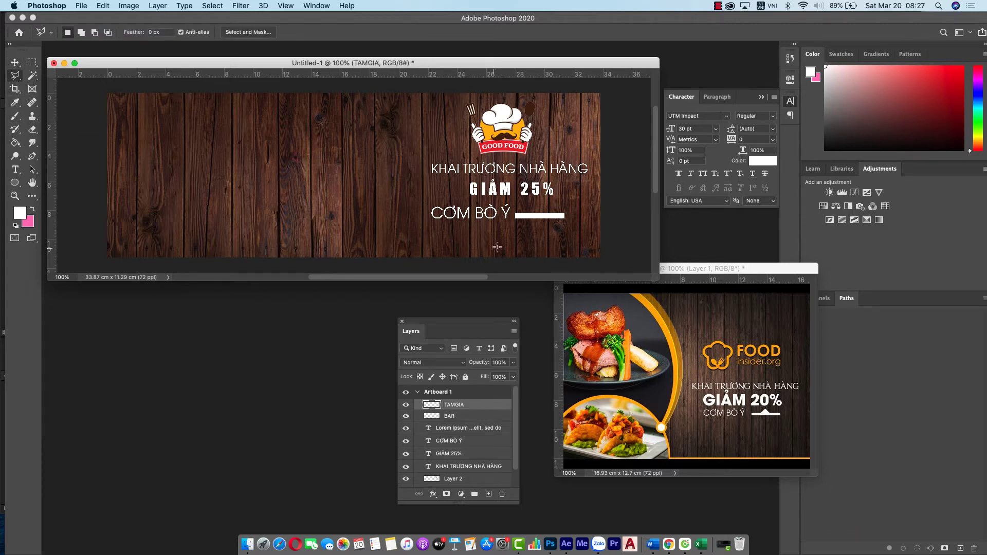
click(15, 76)
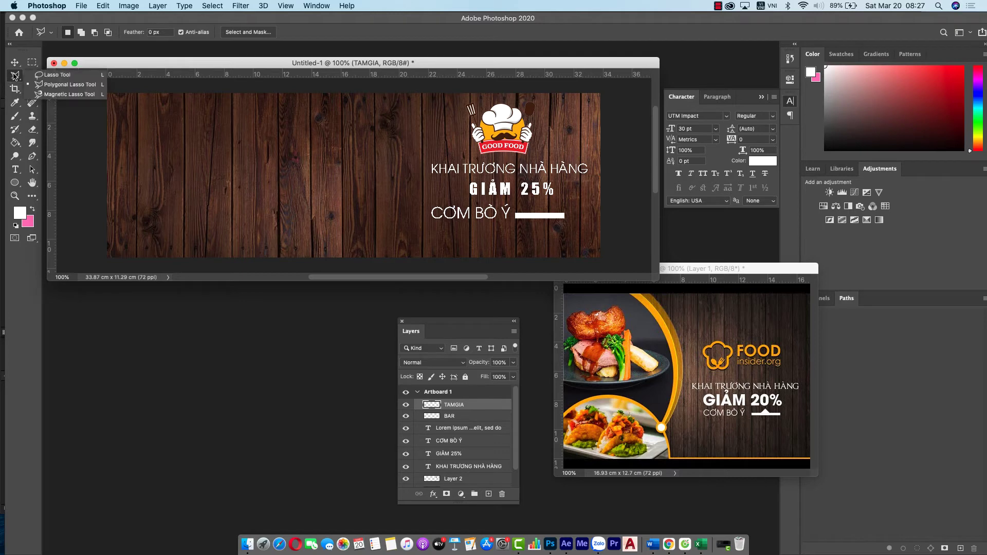
click(49, 87)
click(15, 77)
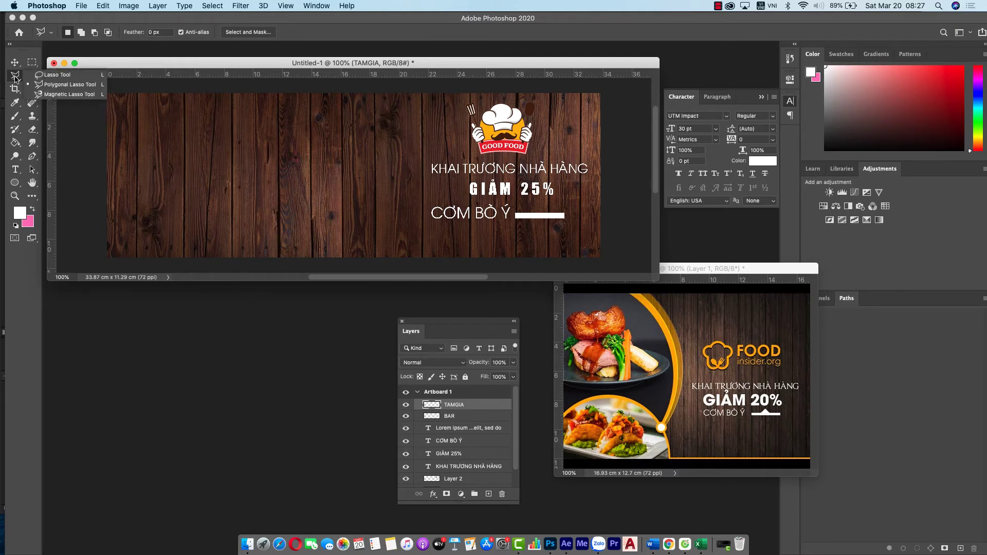
click(53, 86)
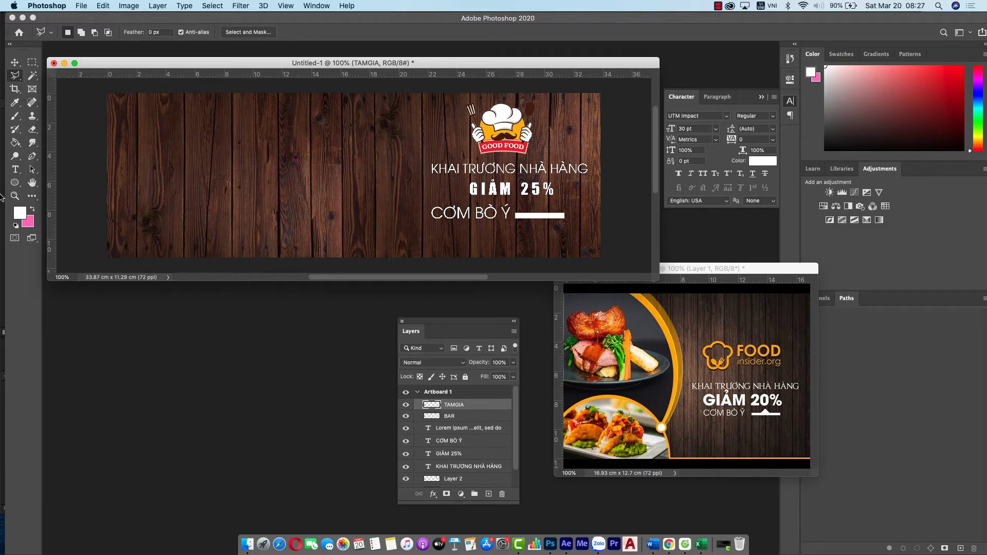
click(15, 196)
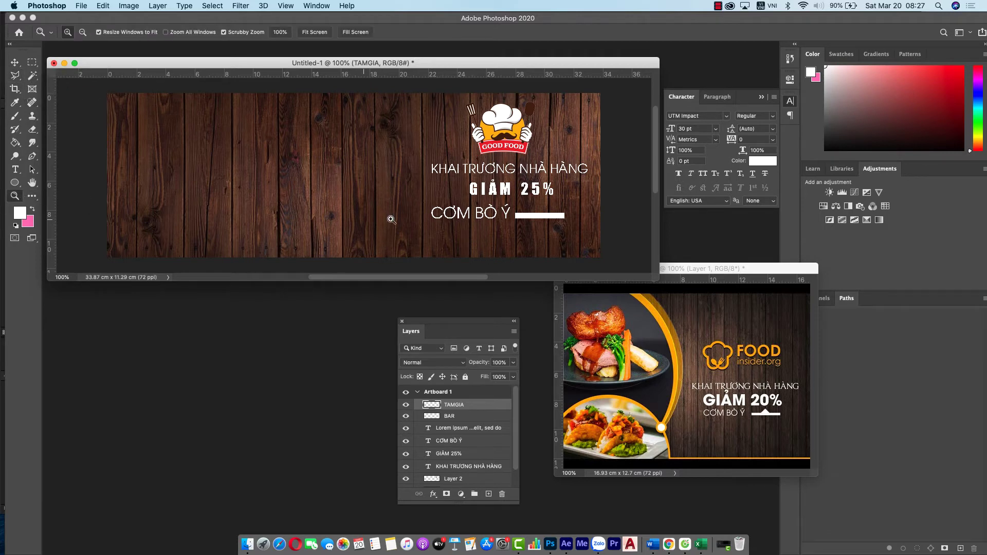
click(549, 216)
drag(506, 322, 325, 456)
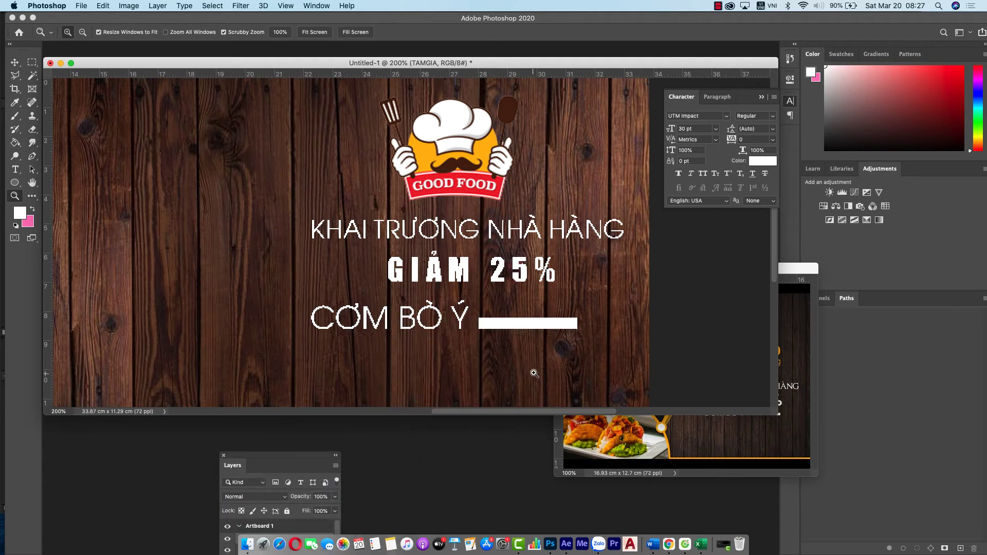
click(529, 340)
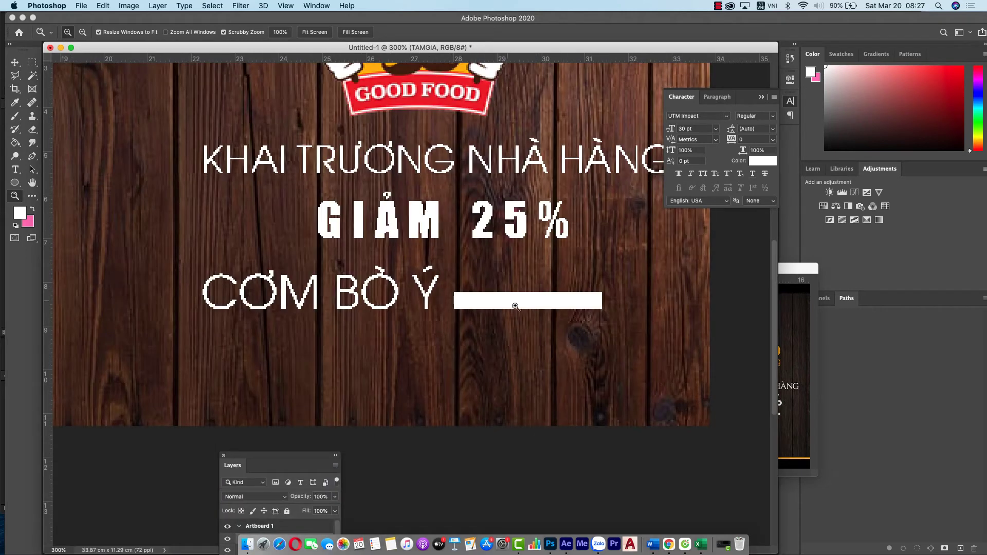
Select a triangle above the bar and fill it white
click(15, 75)
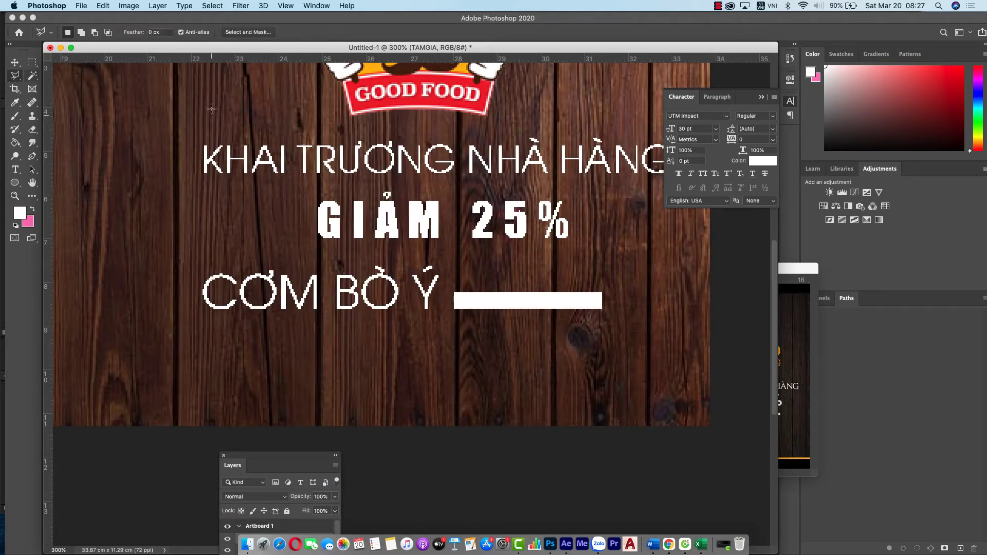
click(508, 293)
click(523, 254)
click(543, 292)
click(509, 292)
click(16, 142)
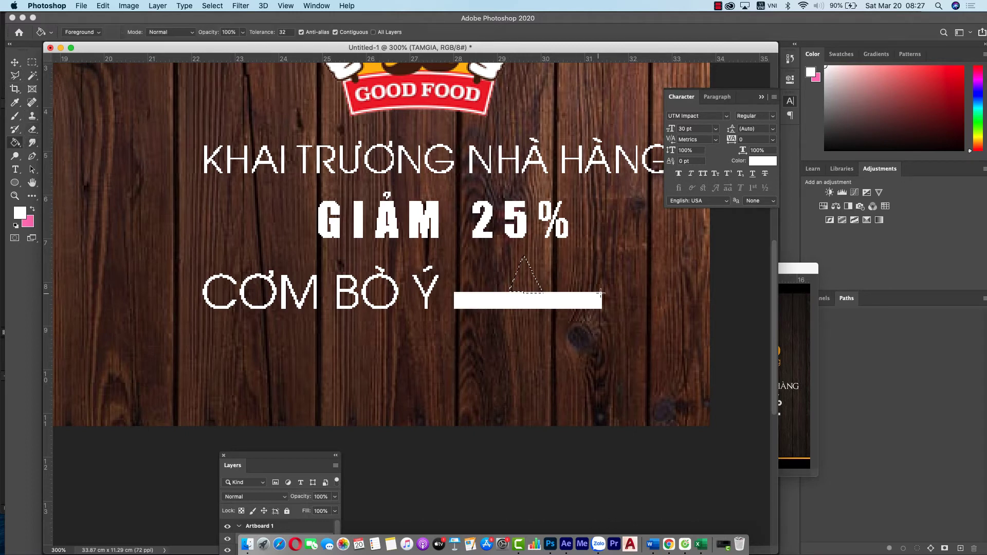
click(525, 275)
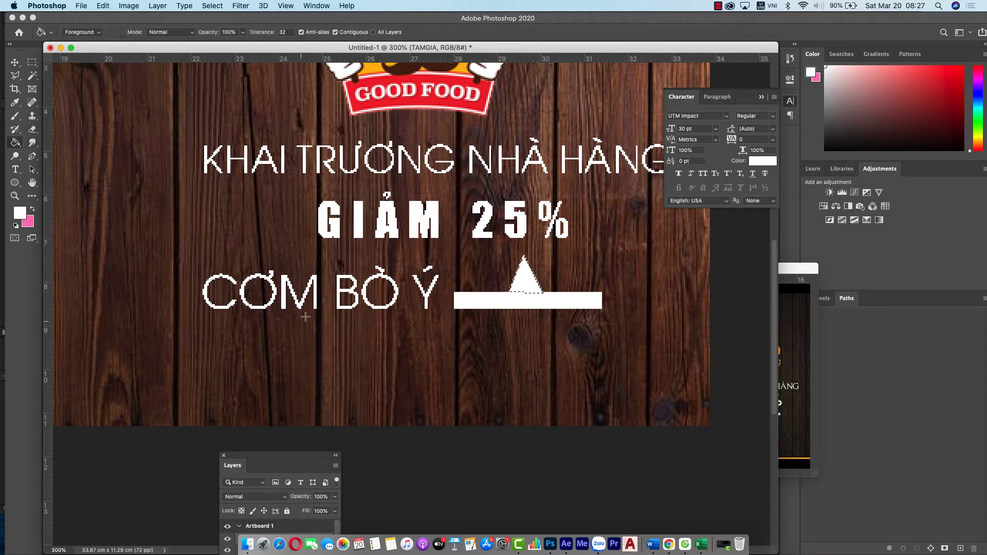
Deselect the triangle, move it down onto the white bar, and zoom out to 100%
click(212, 5)
click(213, 28)
key(v)
drag(527, 272, 540, 274)
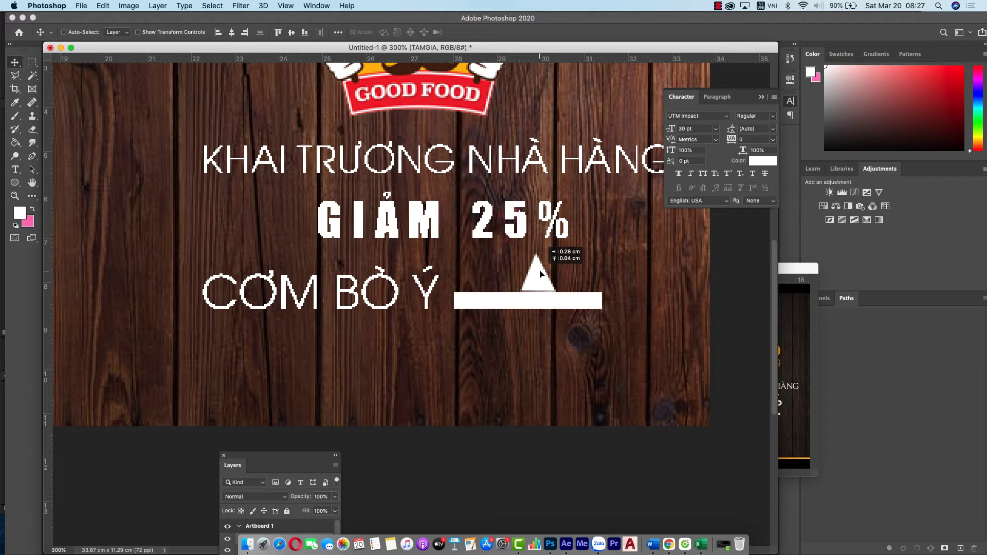
drag(311, 455, 222, 331)
click(138, 414)
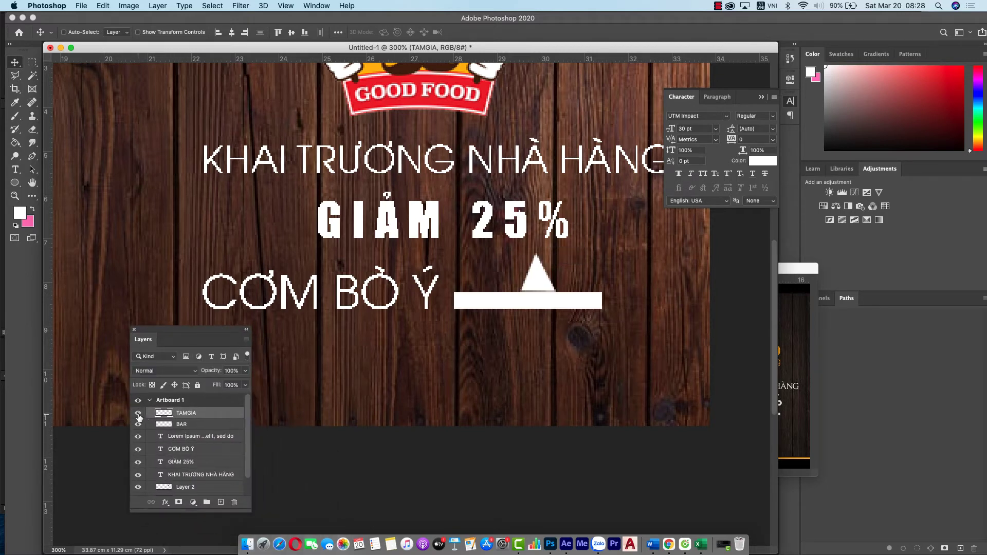
drag(545, 280, 537, 285)
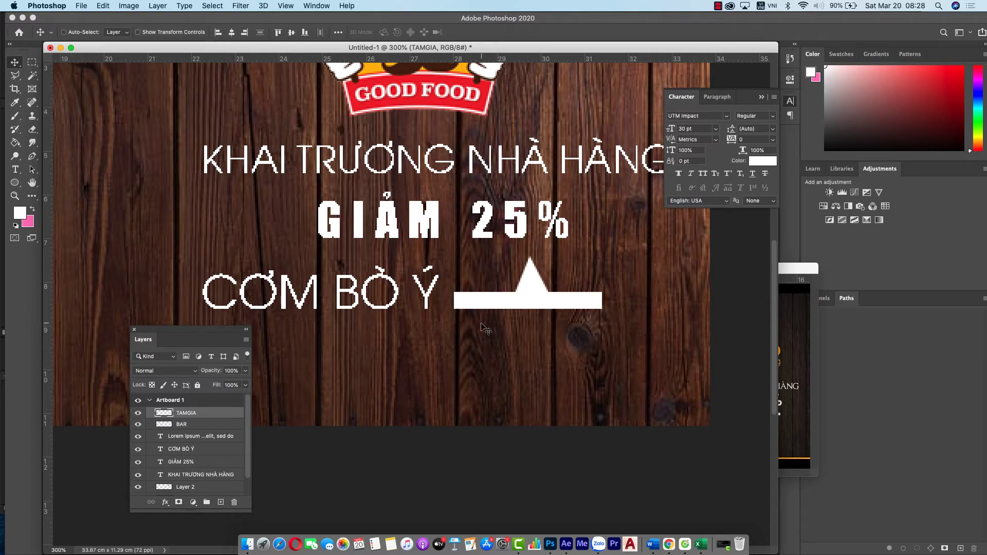
key(super+1)
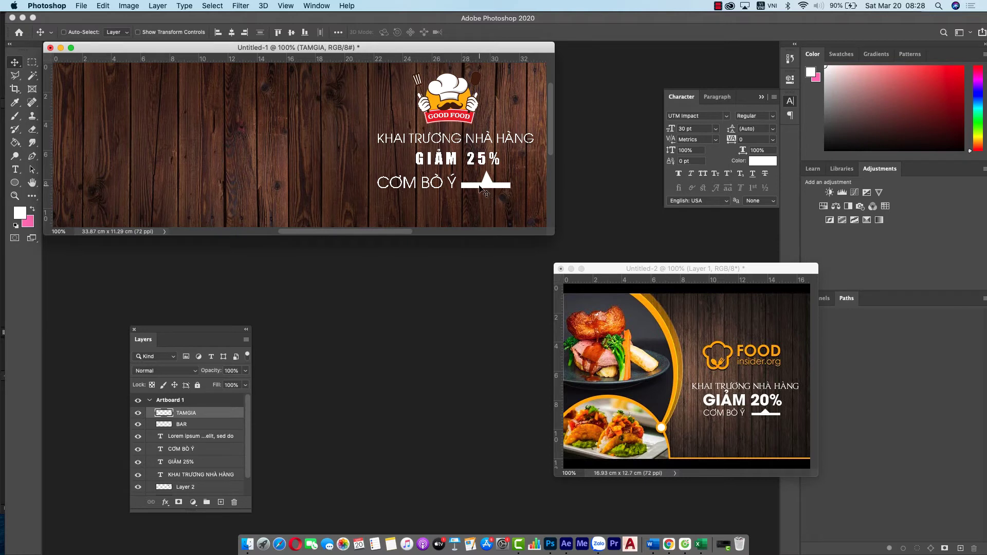
Squash the white triangle to about 69% height on the bar, then rearrange the two banner windows
drag(489, 186, 486, 186)
key(ctrl+t)
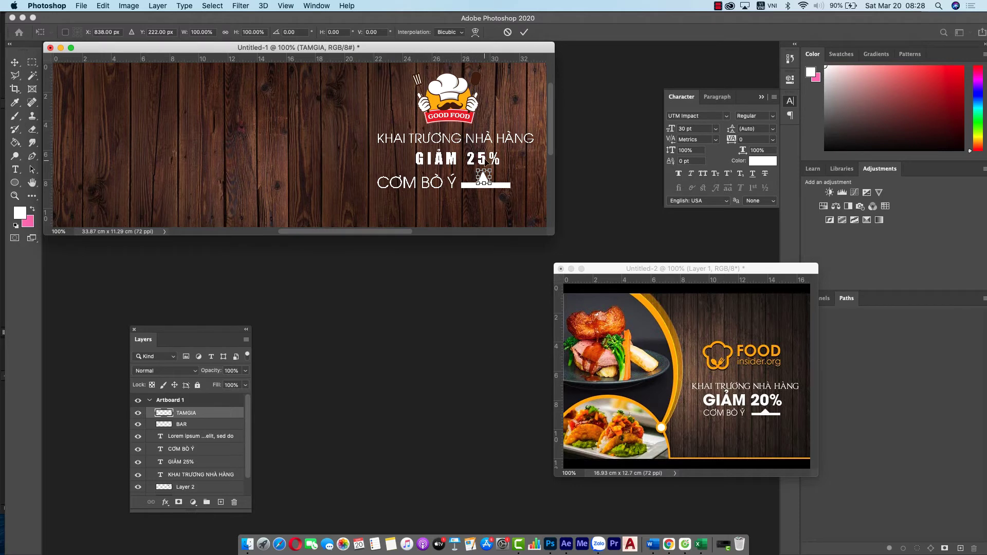
drag(484, 174, 484, 173)
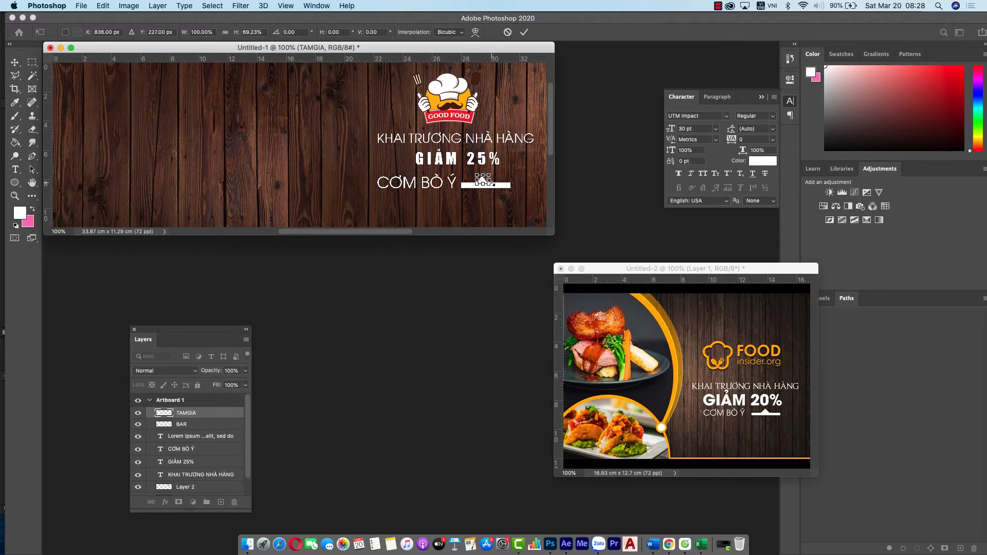
drag(483, 180, 492, 183)
key(Return)
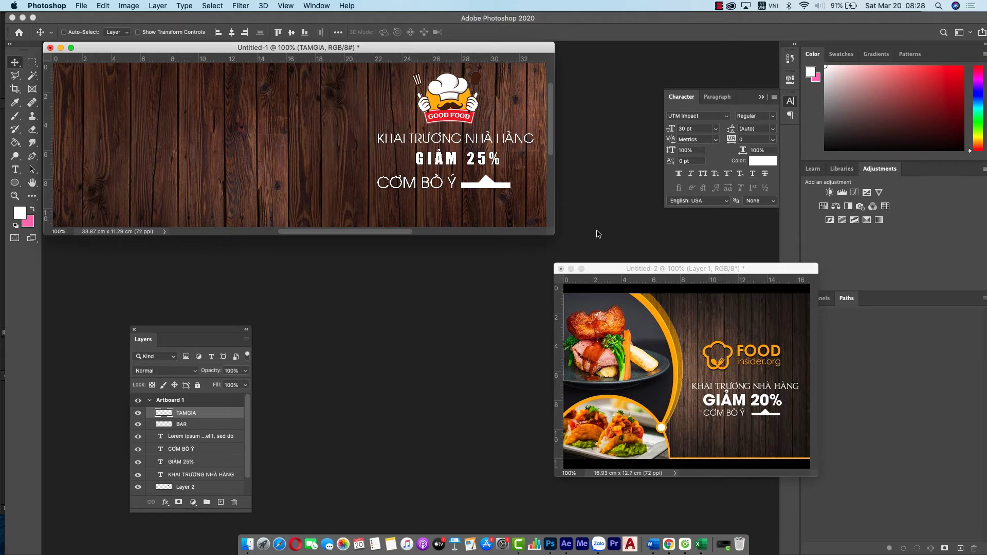
drag(457, 47, 496, 70)
drag(666, 272, 546, 251)
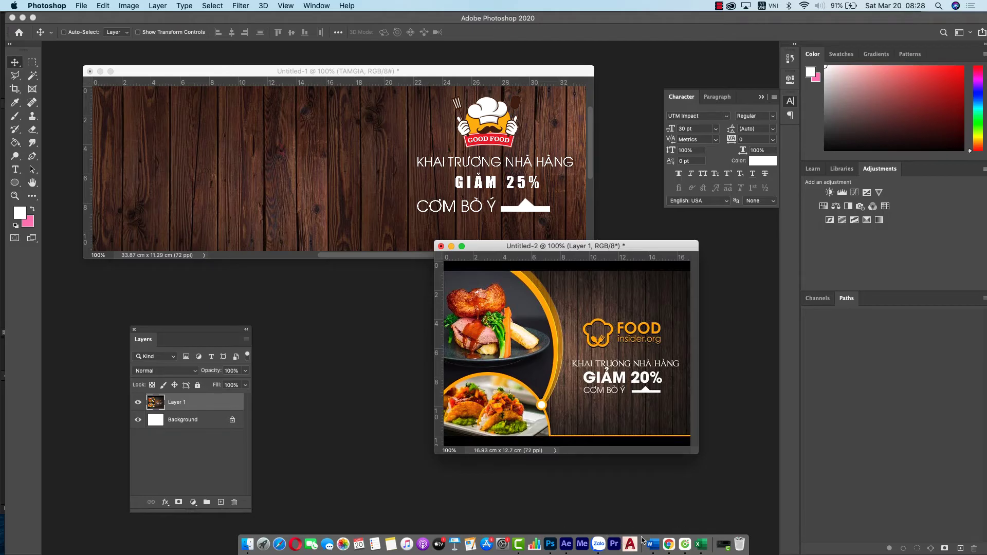
In a new Chrome tab, search Google for 'cơm bò'
click(669, 544)
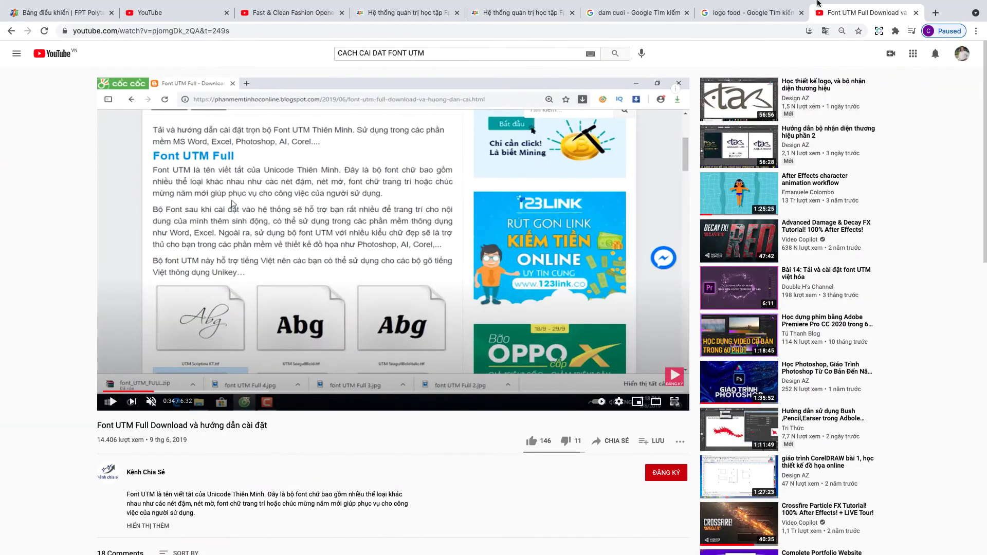
click(935, 12)
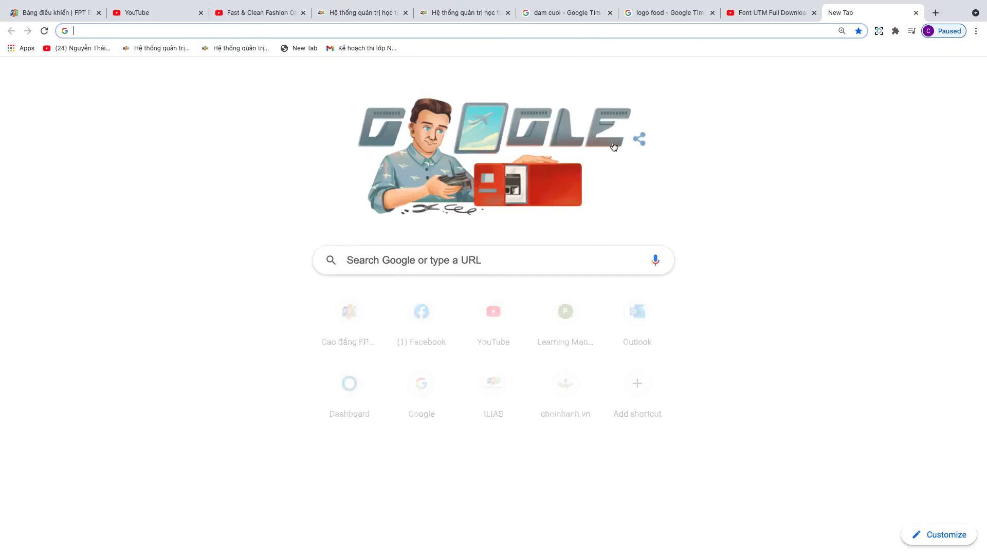
click(523, 255)
text(COM)
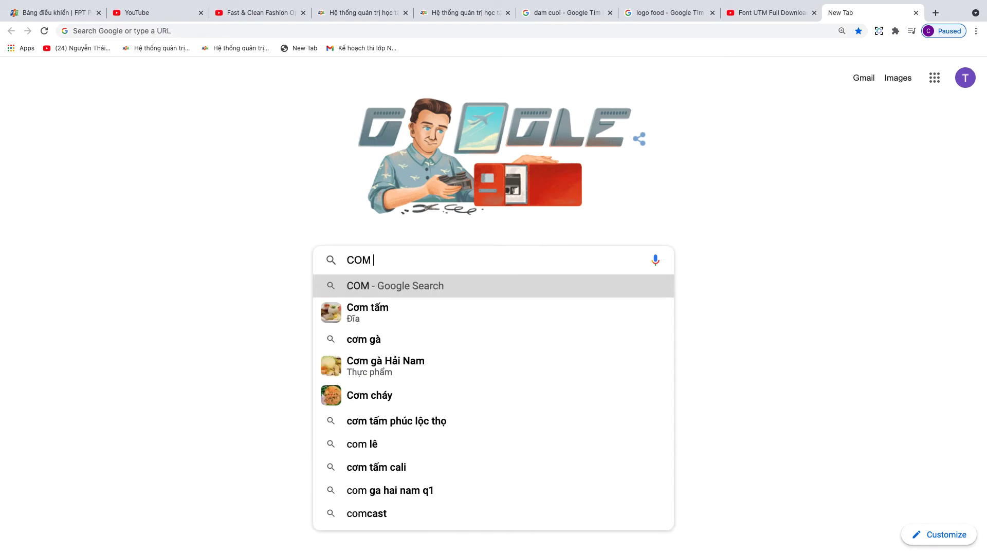
text( BÒ)
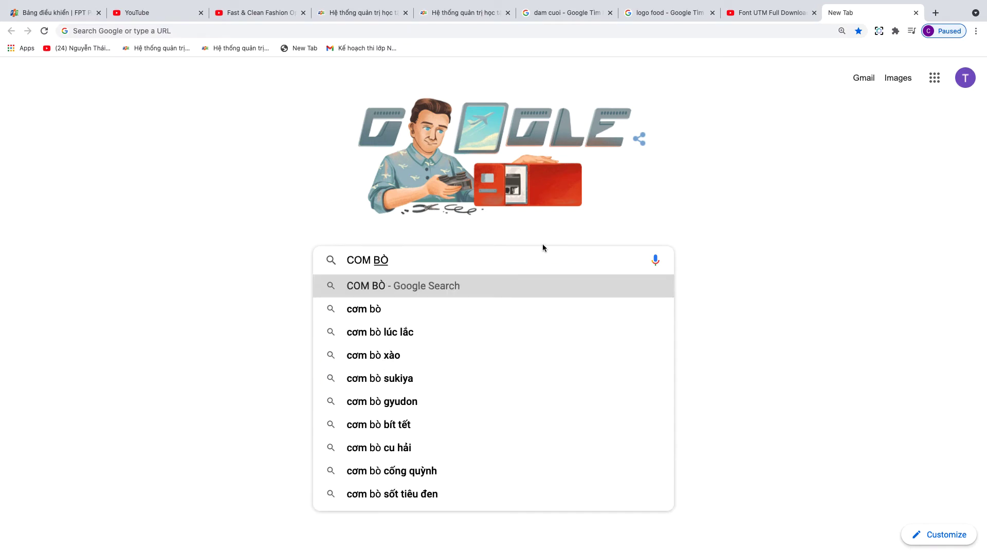
click(378, 308)
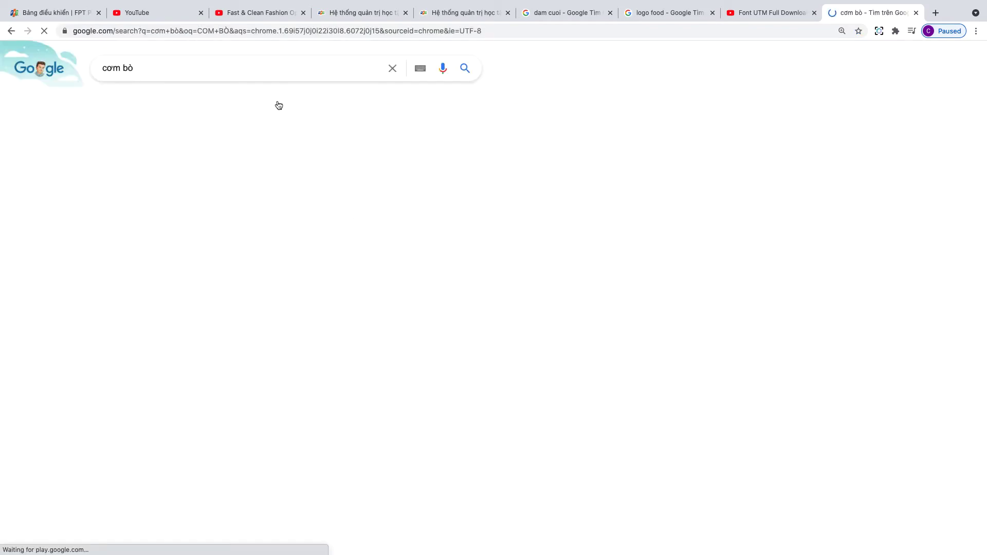
Copy the Gyudon beef rice bowl photo from the image results and return to Photoshop
click(185, 103)
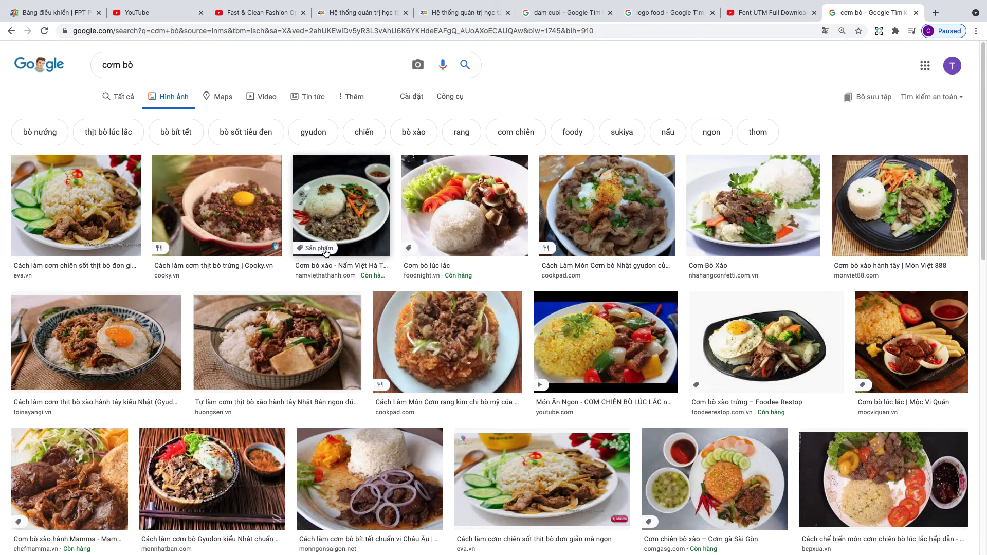
scroll(311, 260, down, 4)
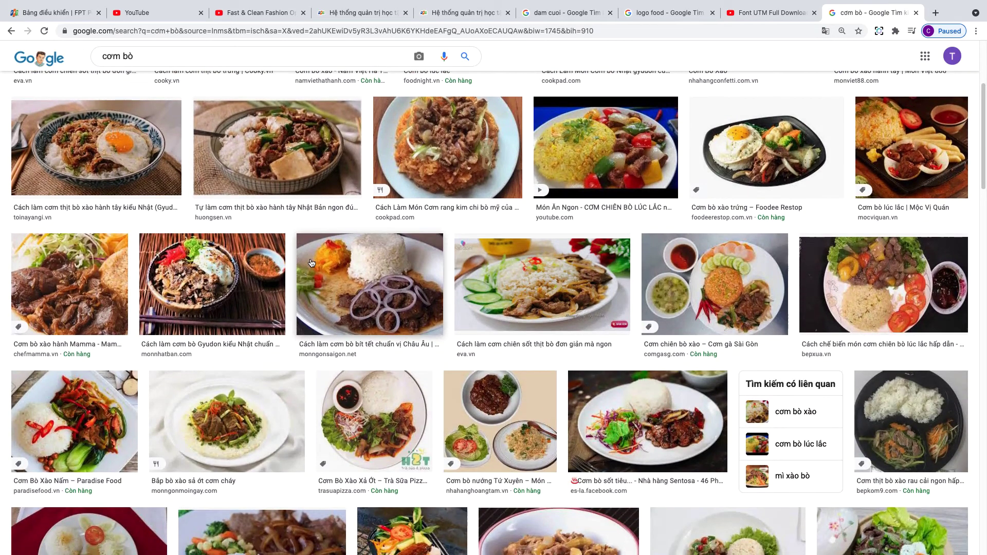
scroll(463, 283, up, 1)
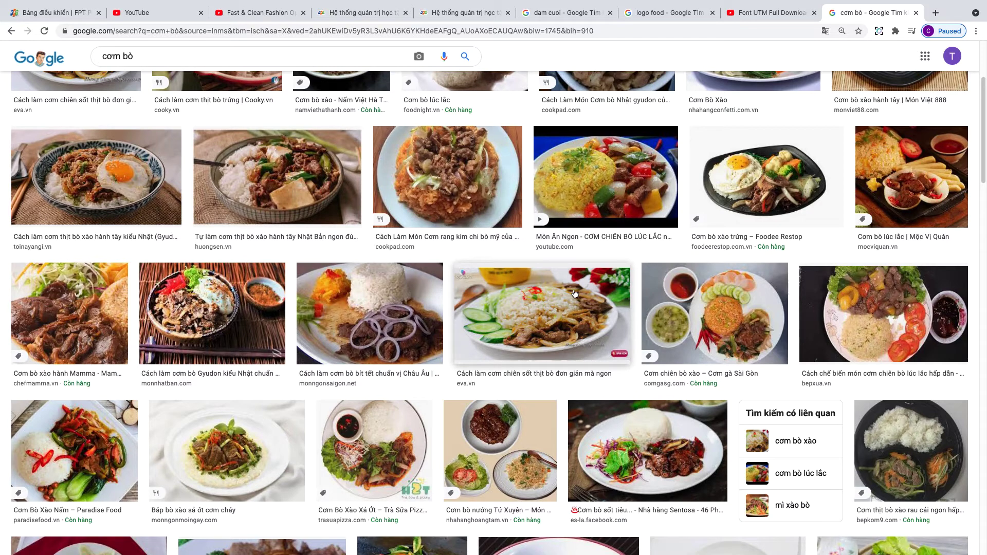
click(192, 325)
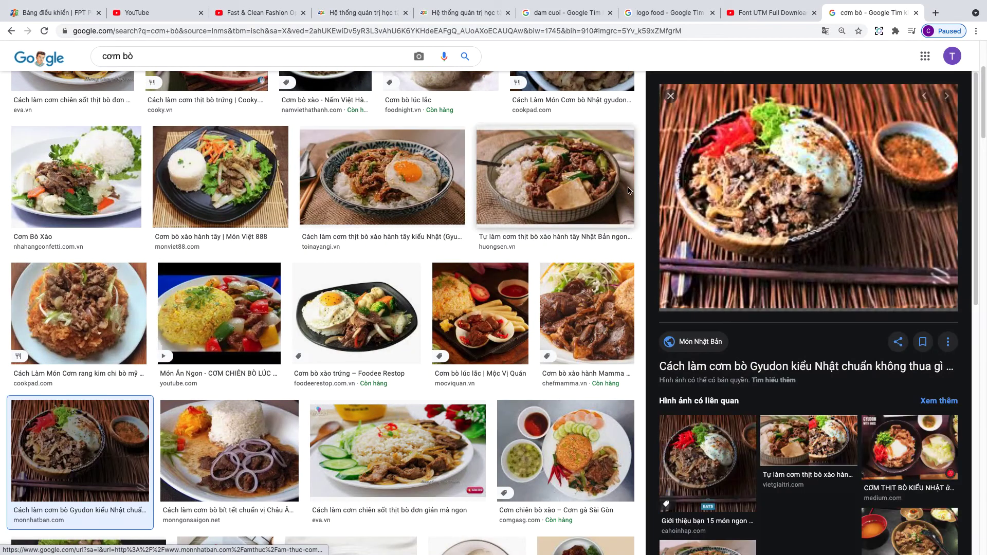
right_click(782, 161)
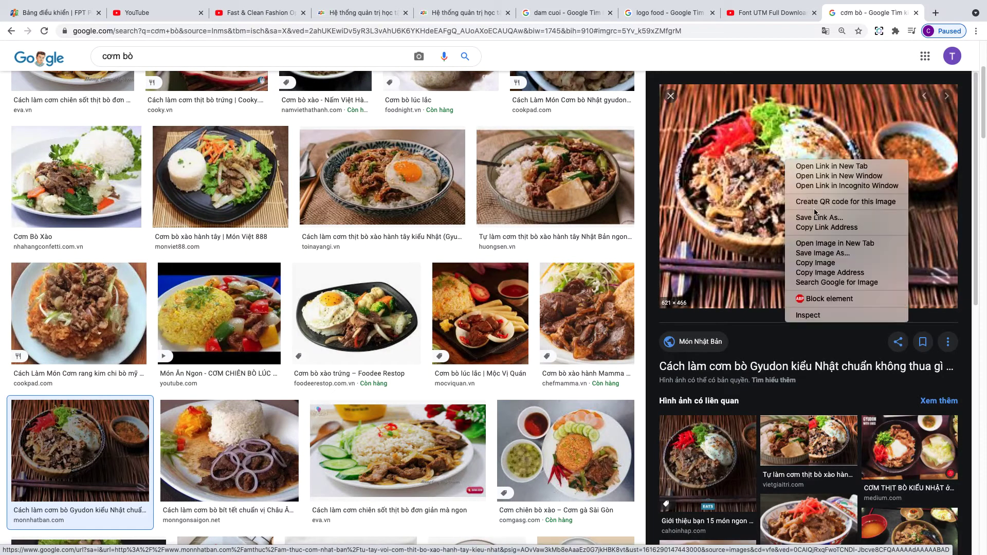
click(809, 263)
key(super+Tab)
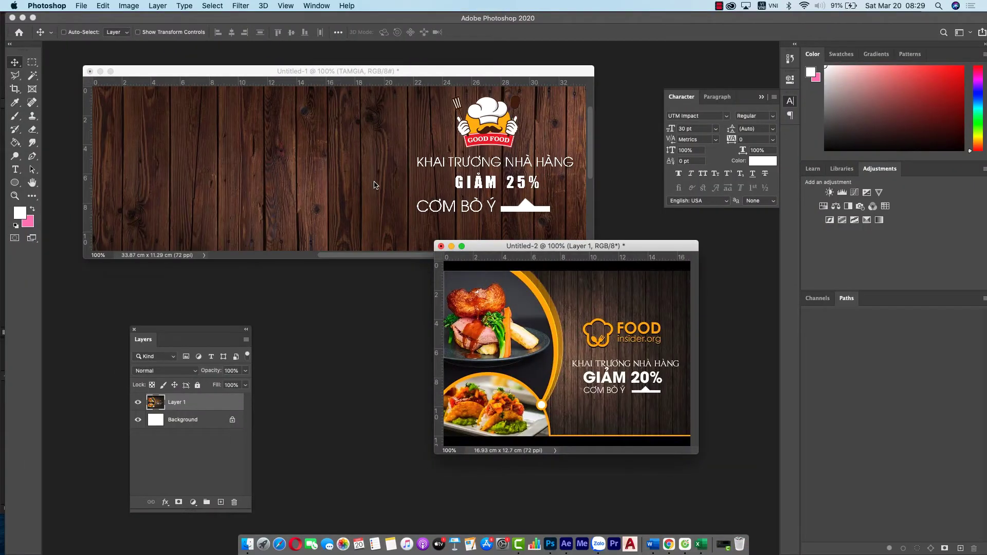
Paste the rice bowl photo into the wood-plank banner instead of the reference document, moved left
key(super+v)
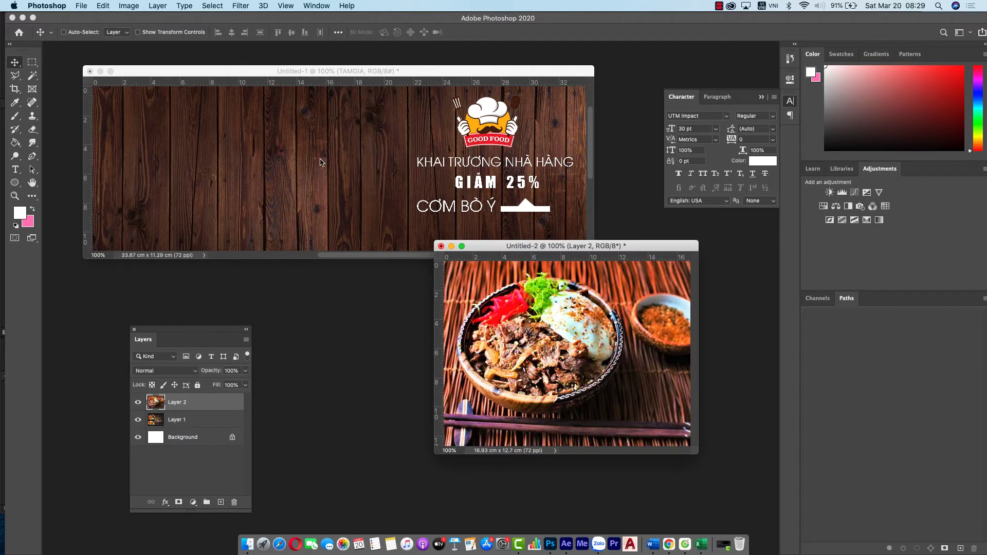
key(super+z)
click(264, 167)
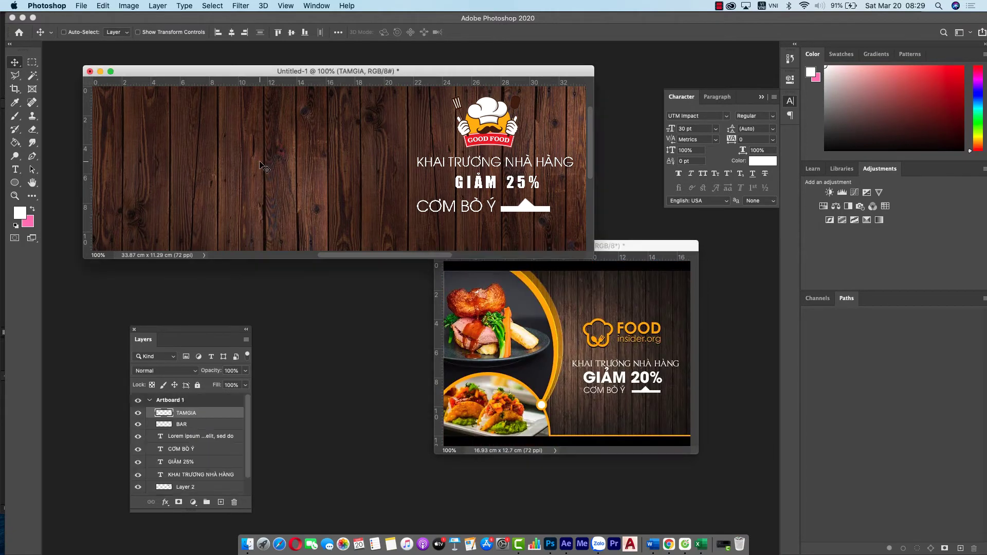
key(super+v)
drag(409, 185, 256, 154)
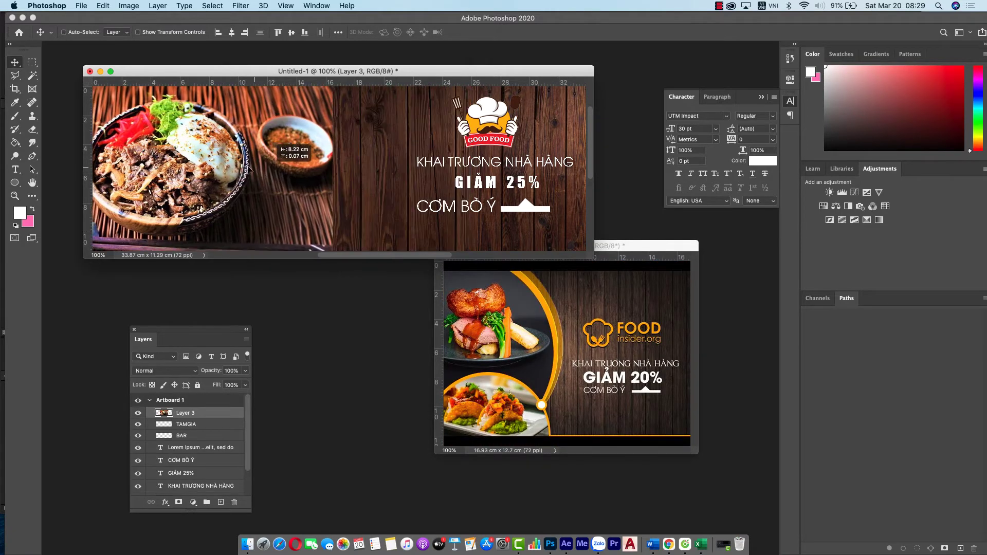
Scale the photo down to about 62% and place it in the banner's top-left corner
key(super+t)
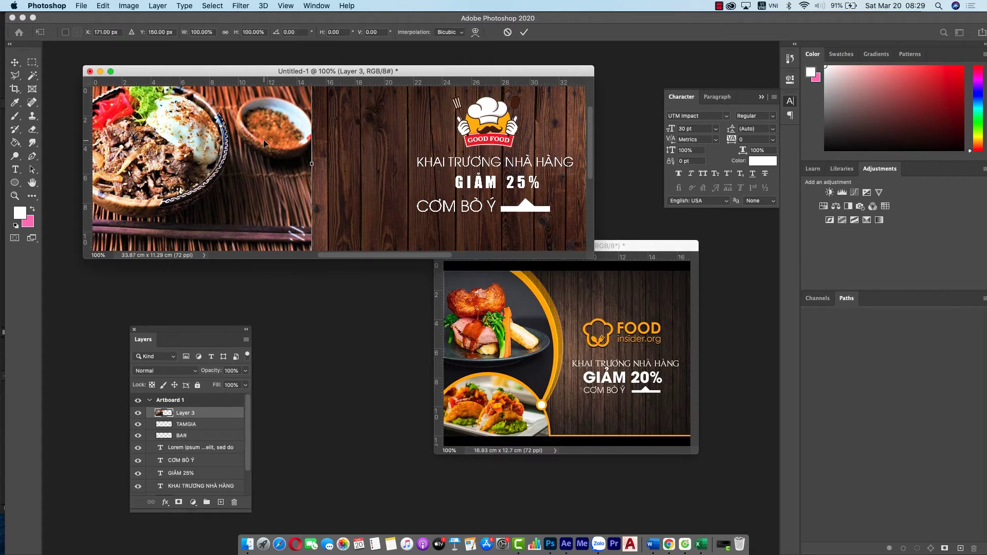
drag(264, 191, 270, 232)
drag(319, 106, 234, 179)
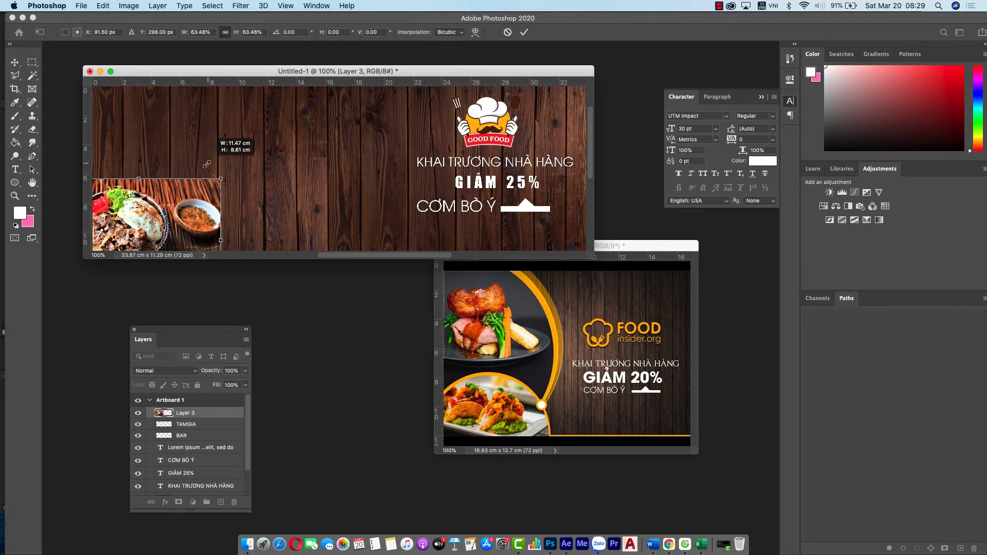
mouse_move(168, 196)
mouse_down()
mouse_move(170, 105)
mouse_move(178, 112)
mouse_up()
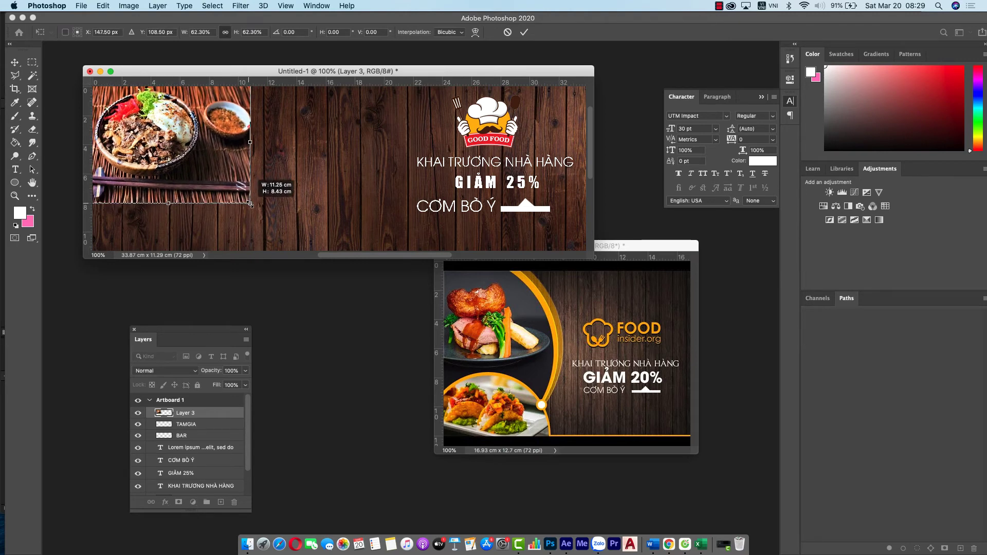
drag(249, 202, 252, 205)
key(Return)
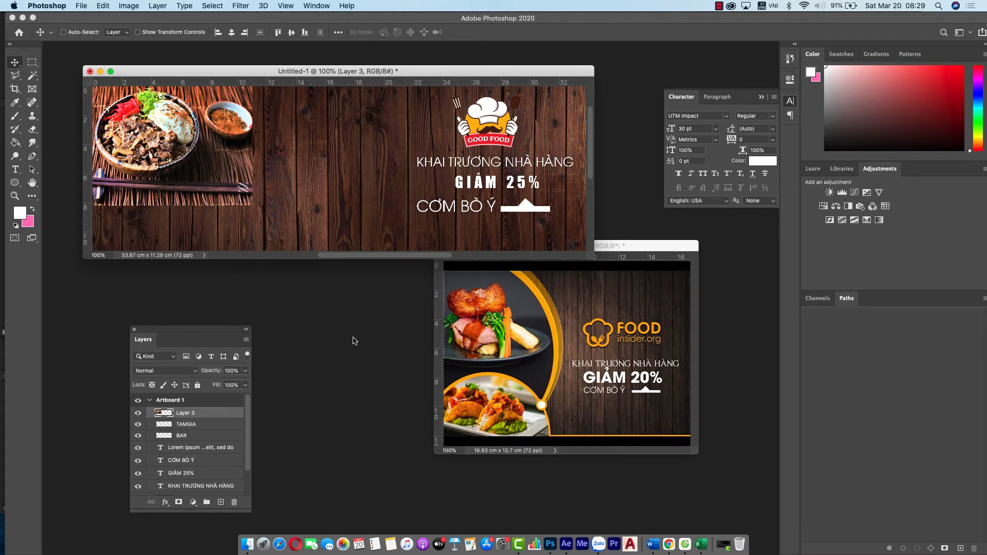
Switch from Photoshop to the Google Images results for 'cơm bò' in Chrome
key(super+Tab)
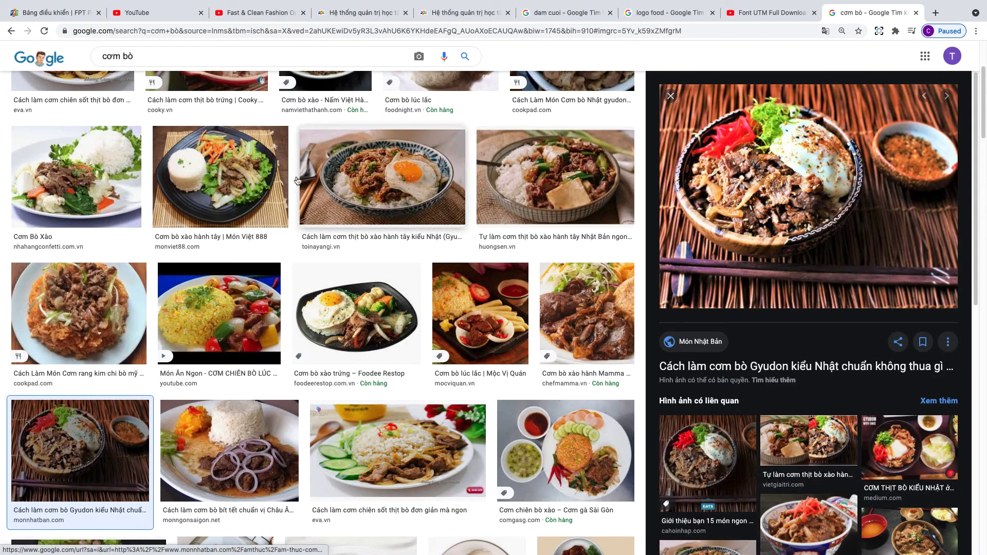
Preview the stir-fried beef, diced-beef fried rice and egg-topped beef bowl results
click(277, 177)
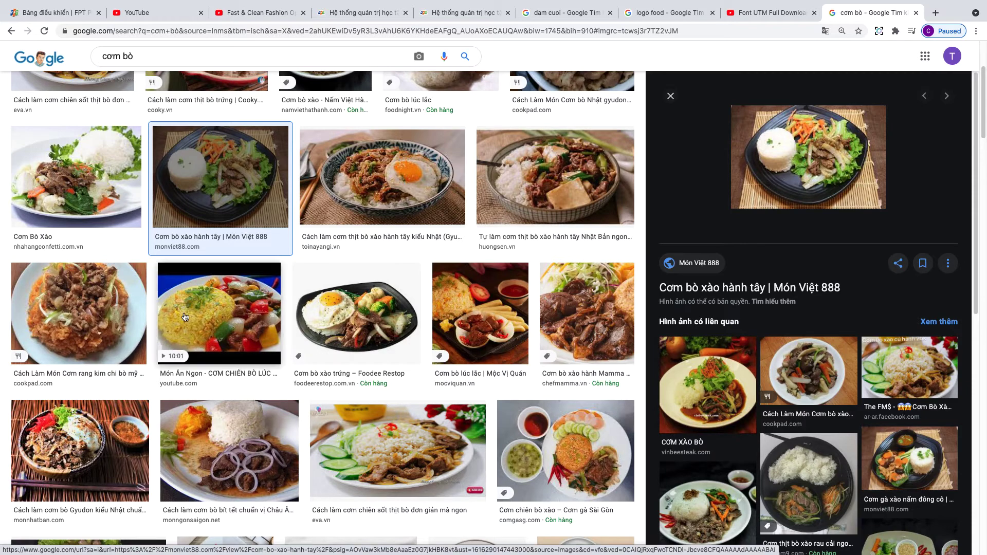
scroll(144, 379, down, 5)
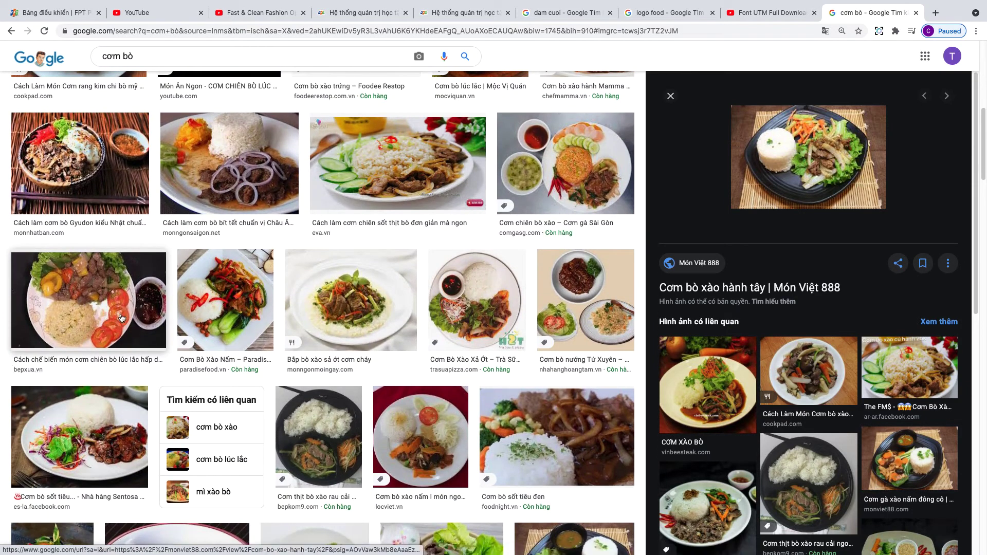
click(120, 316)
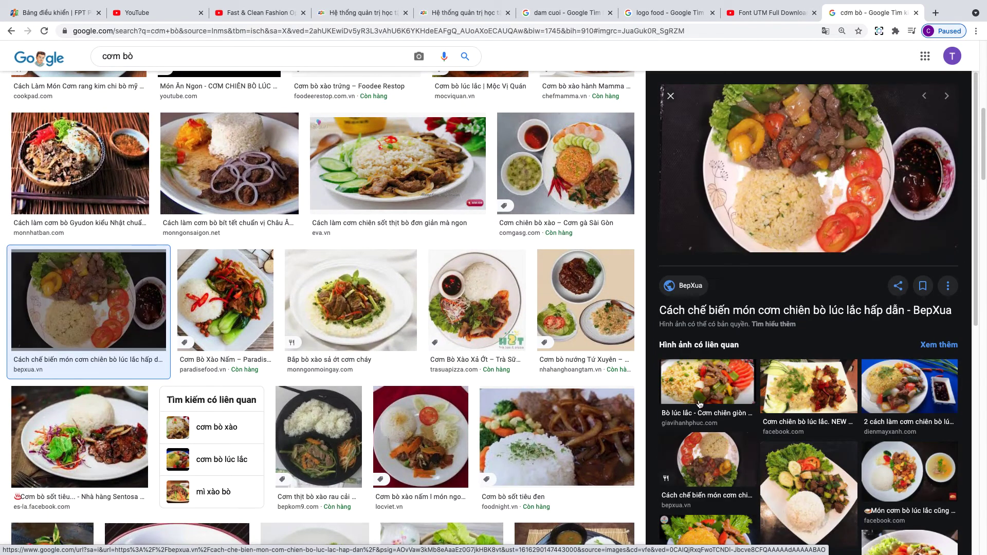
scroll(231, 332, down, 4)
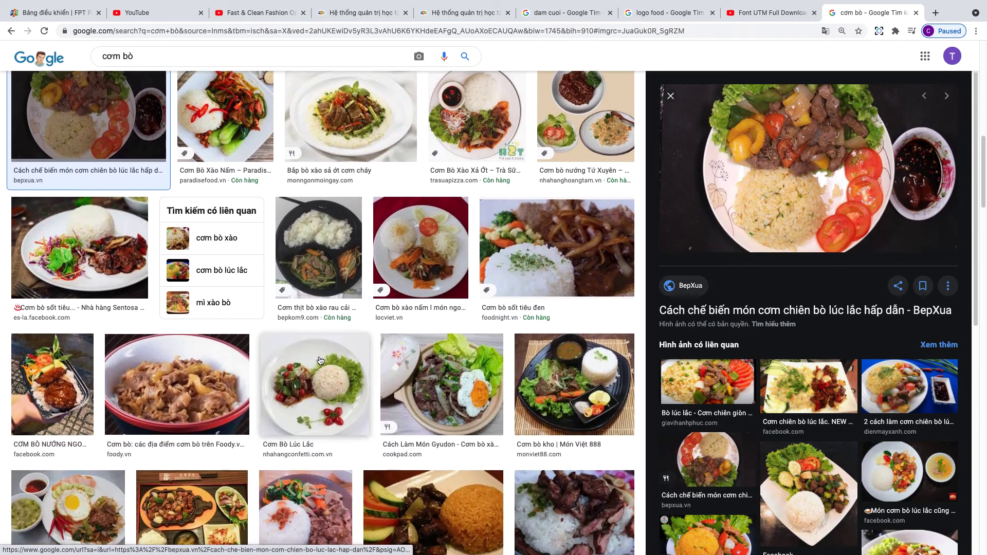
scroll(221, 348, down, 3)
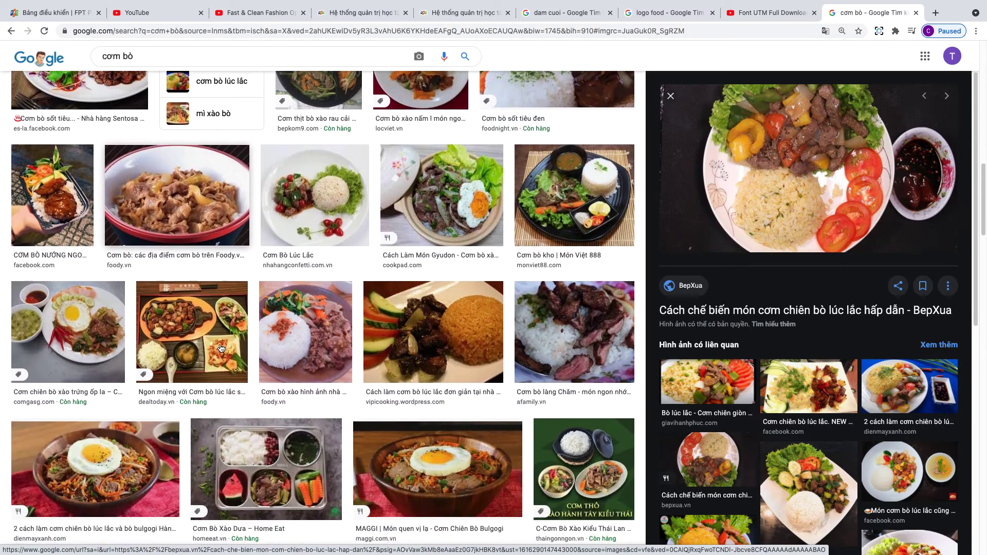
click(171, 452)
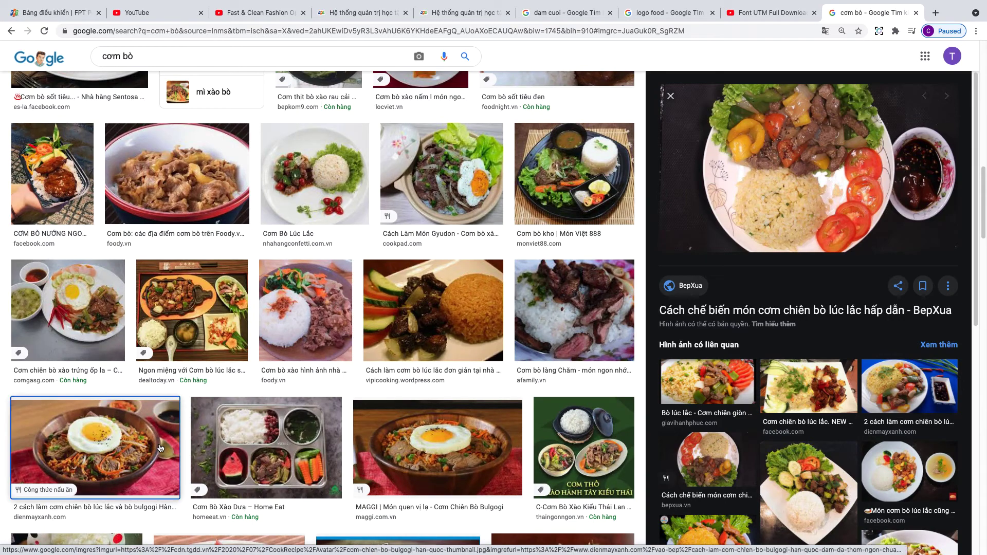
scroll(552, 302, down, 5)
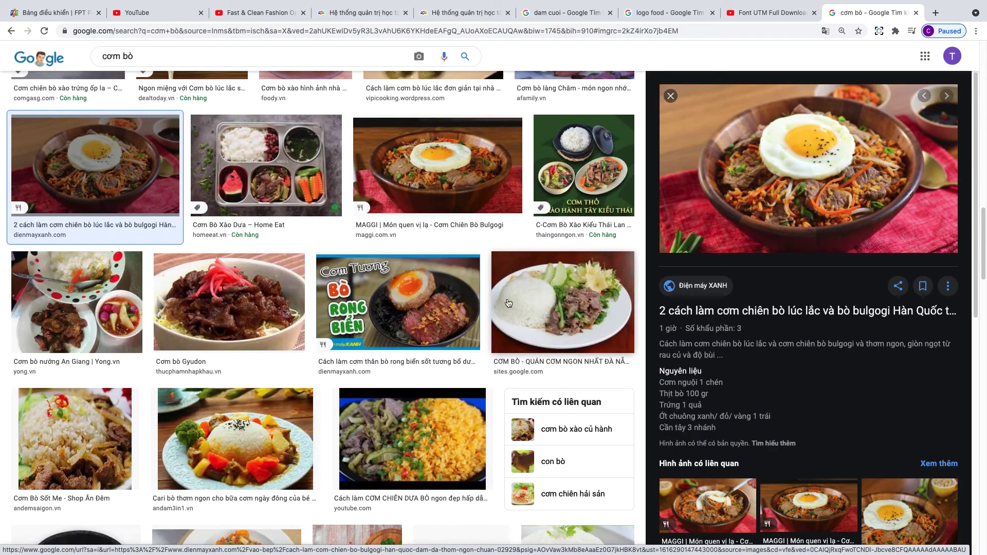
scroll(308, 298, down, 5)
scroll(280, 295, down, 3)
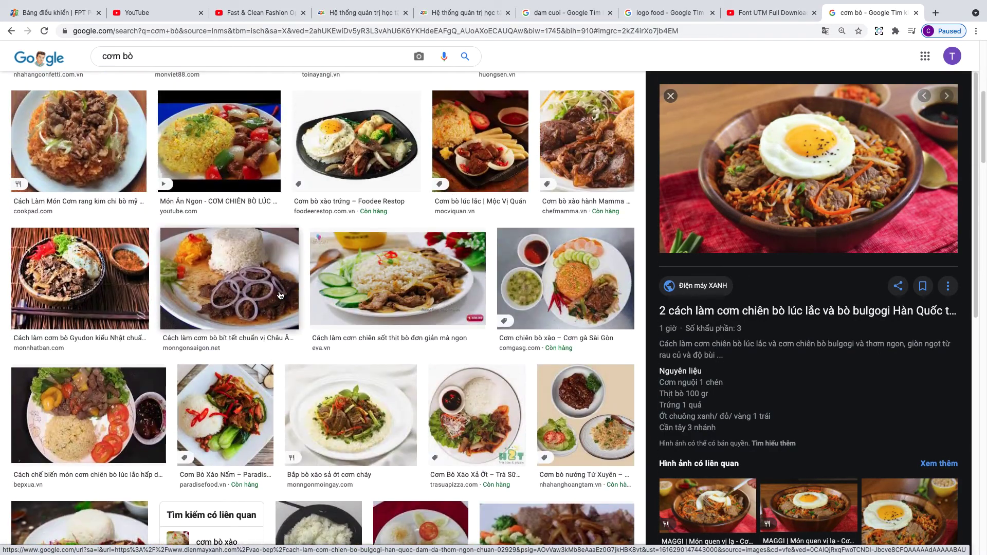
Preview the beef steak with onion rings photo, then browse further down the results
click(237, 260)
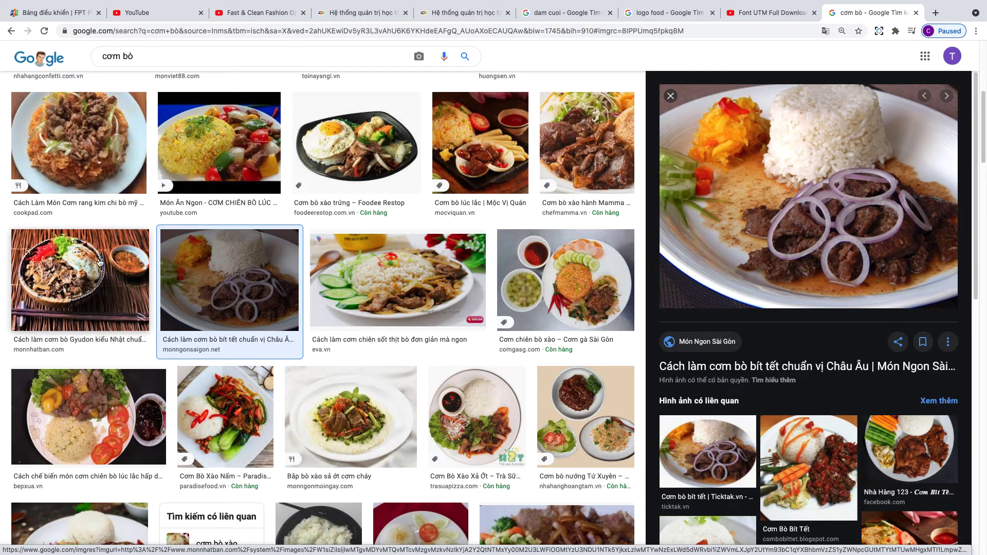
scroll(131, 273, down, 4)
scroll(132, 273, down, 3)
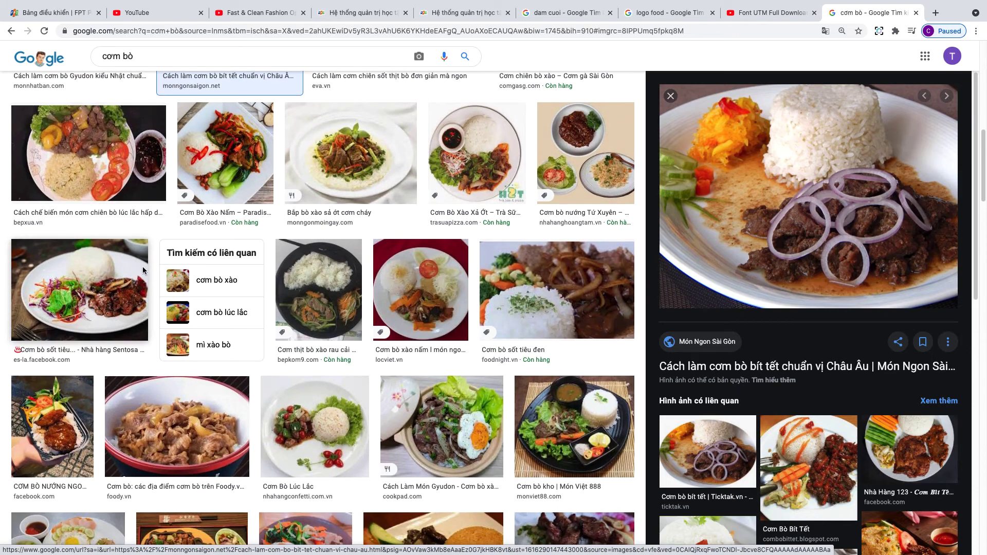
scroll(532, 277, down, 5)
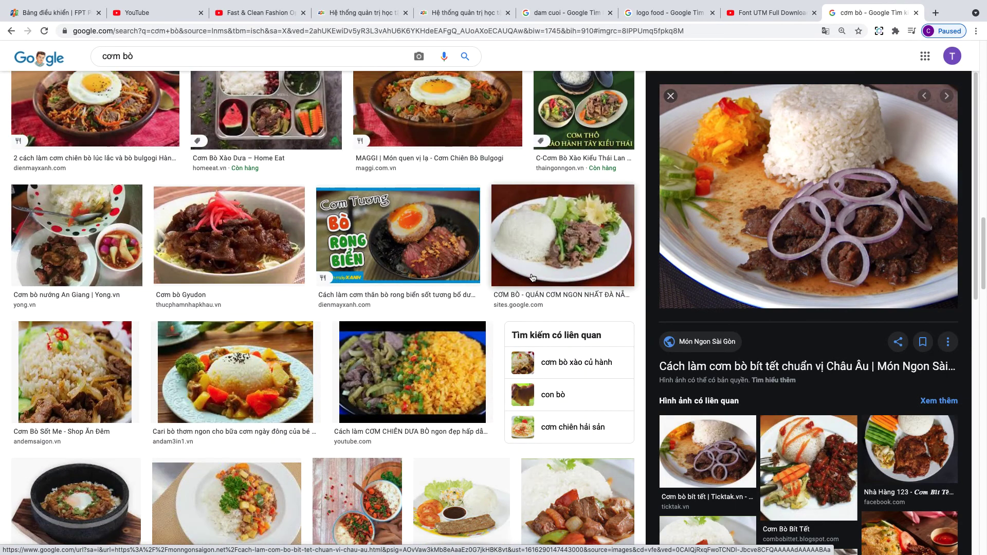
scroll(532, 278, down, 4)
scroll(530, 280, down, 3)
scroll(506, 283, down, 1)
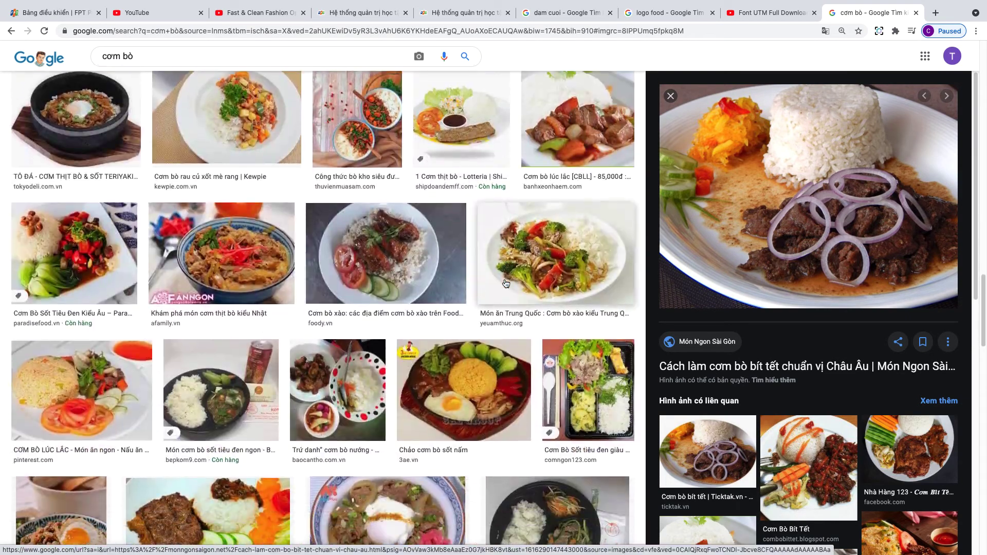
scroll(463, 329, down, 2)
scroll(395, 386, down, 2)
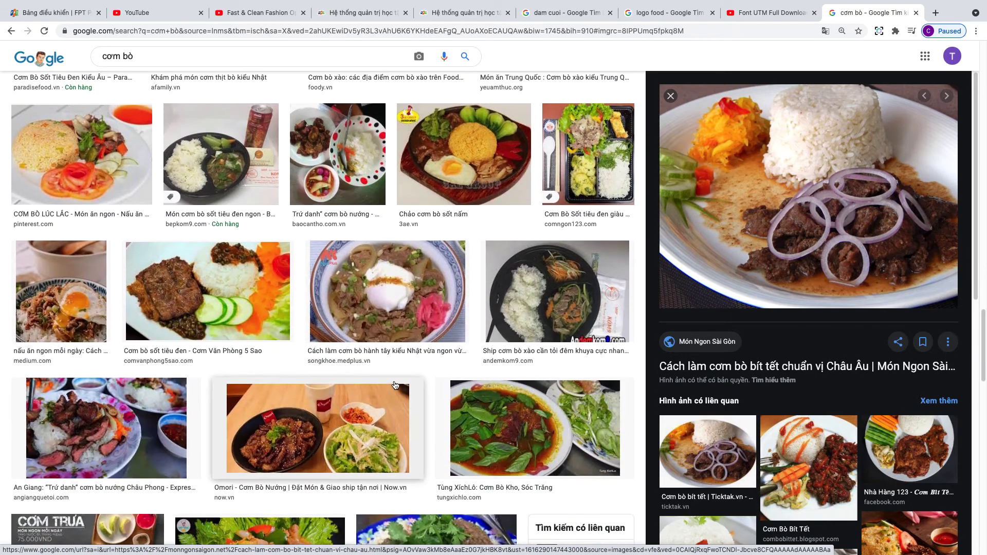
scroll(395, 385, down, 2)
scroll(334, 389, down, 4)
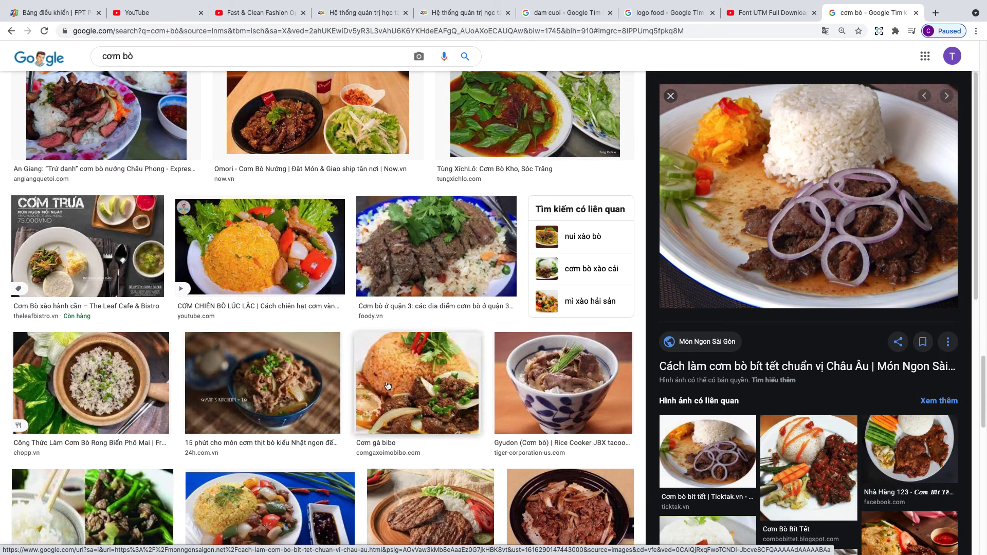
Copy the image of the blue bowl of Japanese beef rice
click(90, 383)
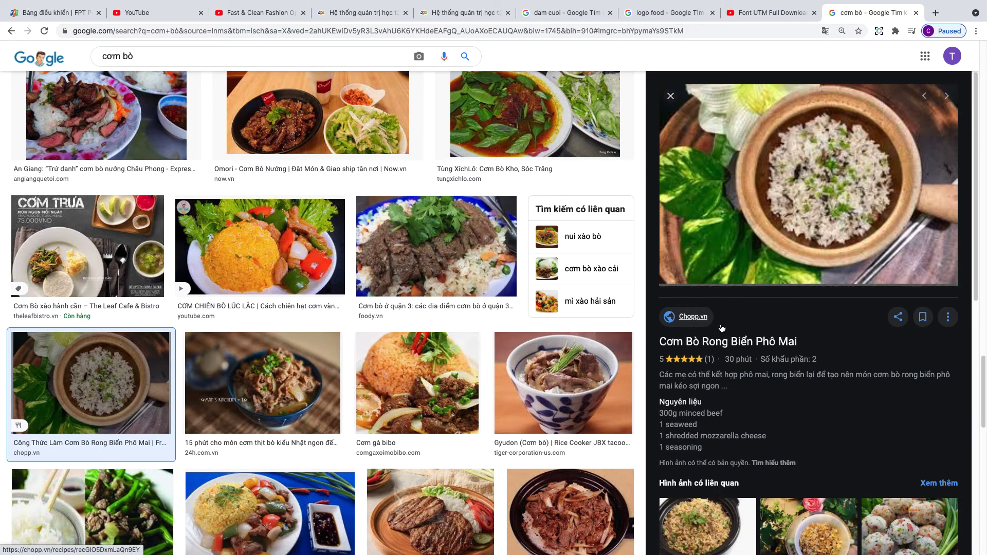
scroll(701, 494, down, 4)
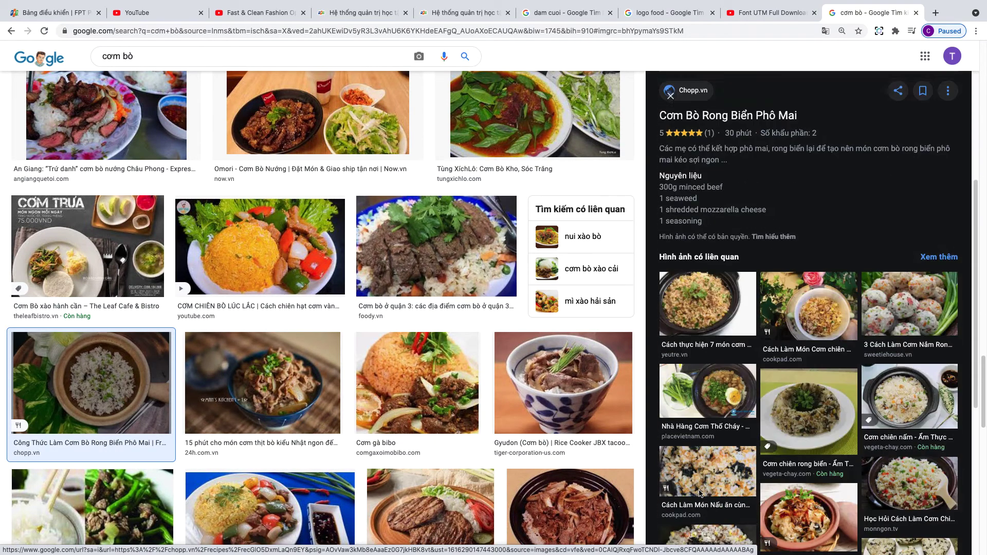
scroll(700, 494, down, 2)
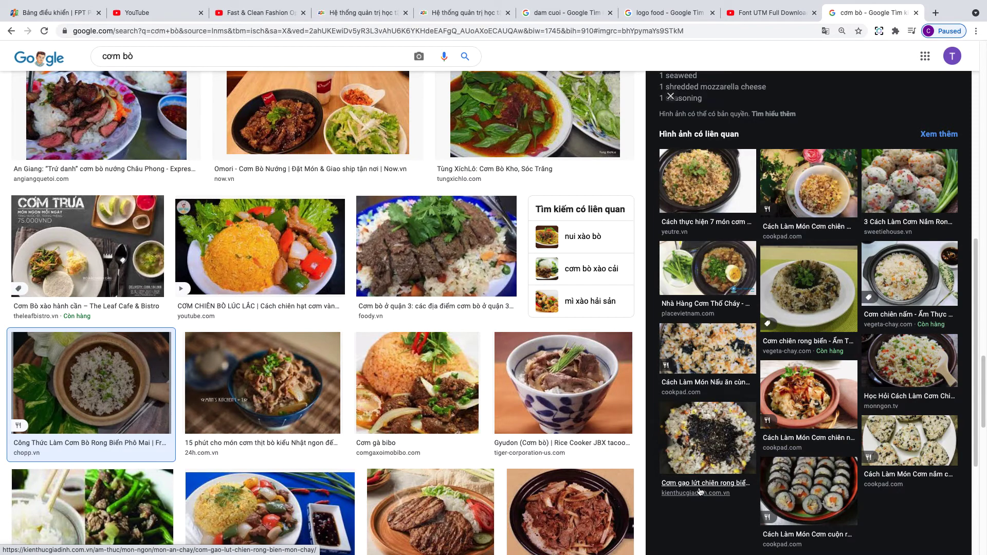
scroll(700, 492, up, 2)
scroll(700, 491, up, 1)
scroll(700, 489, up, 1)
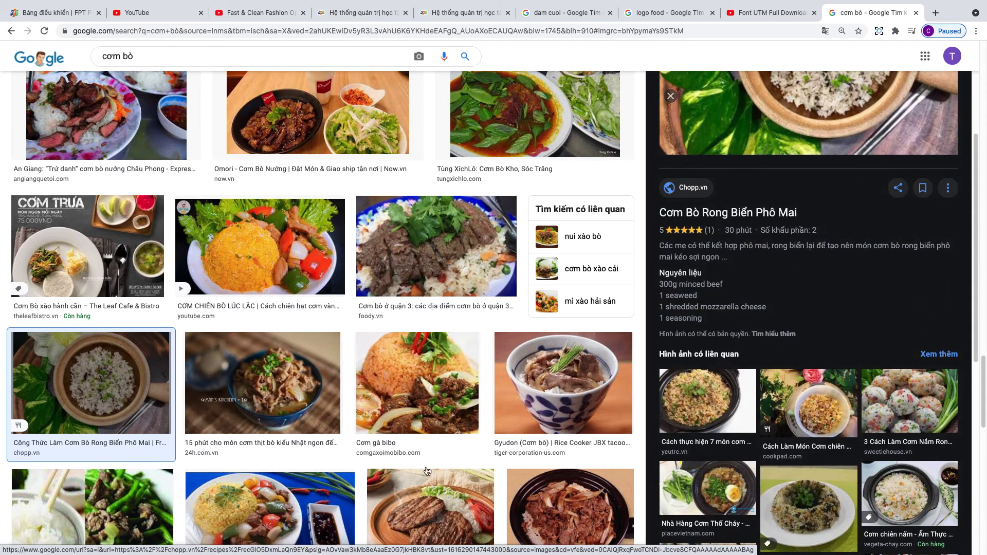
click(233, 390)
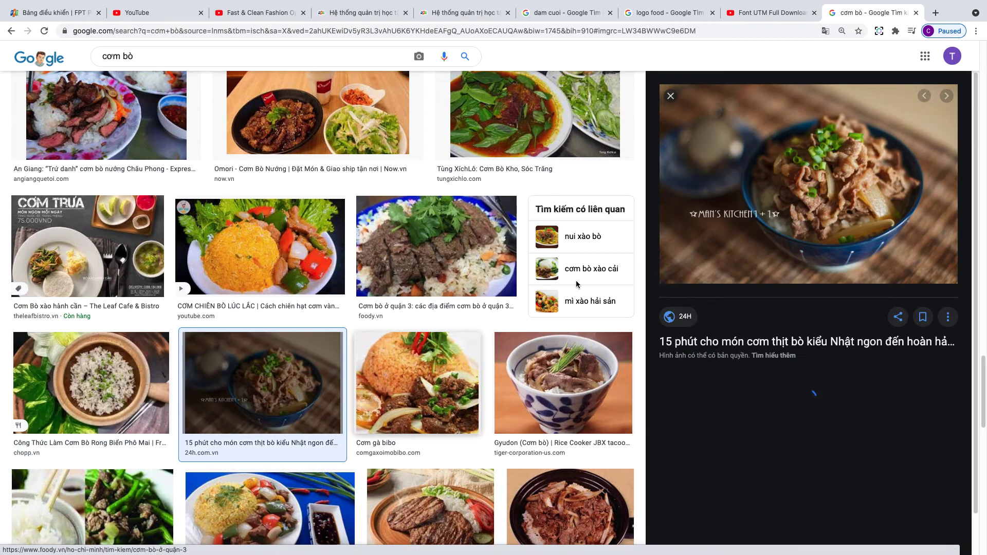
right_click(839, 141)
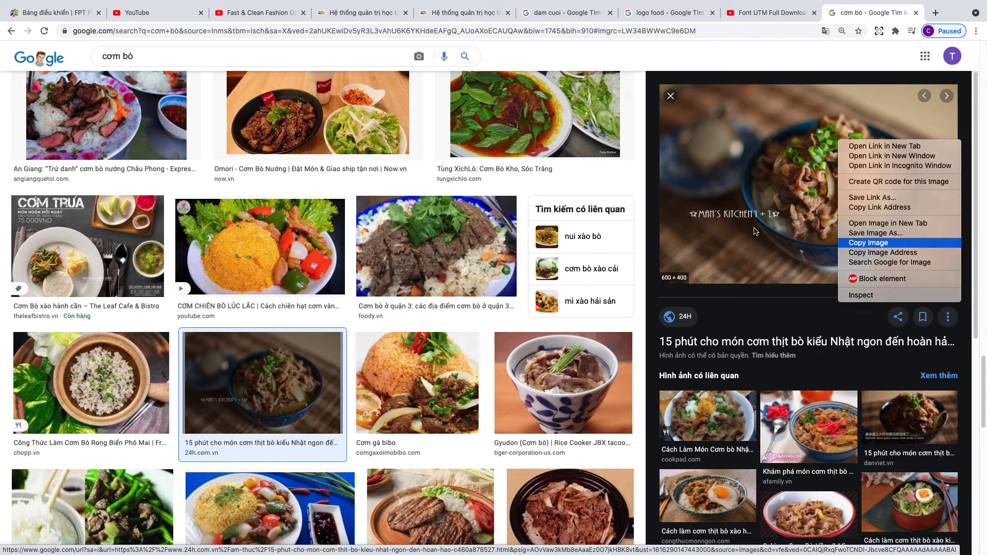
key(Return)
Paste the bowl photo into the banner as Layer 4 and move it left
key(super+Tab)
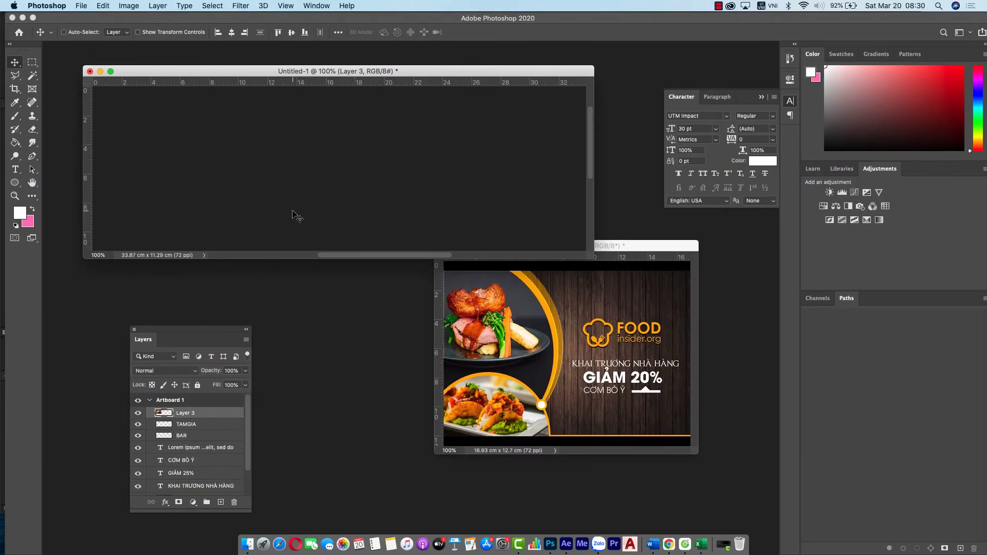
drag(339, 256, 356, 254)
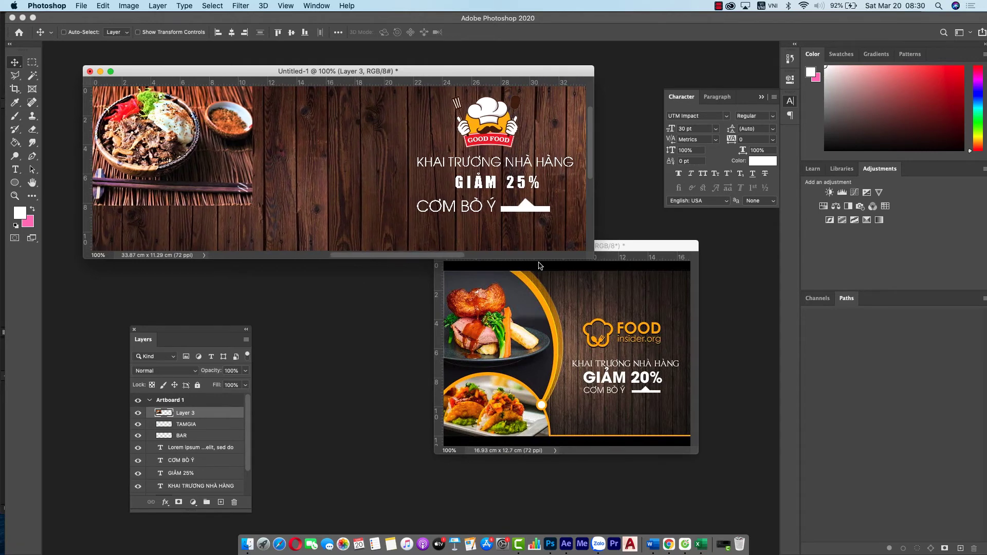
drag(595, 260, 664, 302)
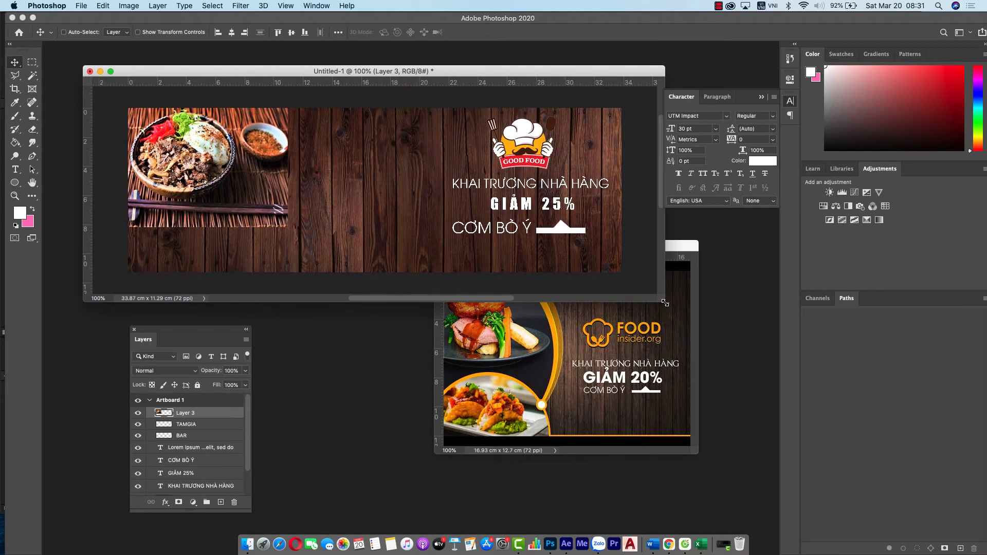
key(ctrl+v)
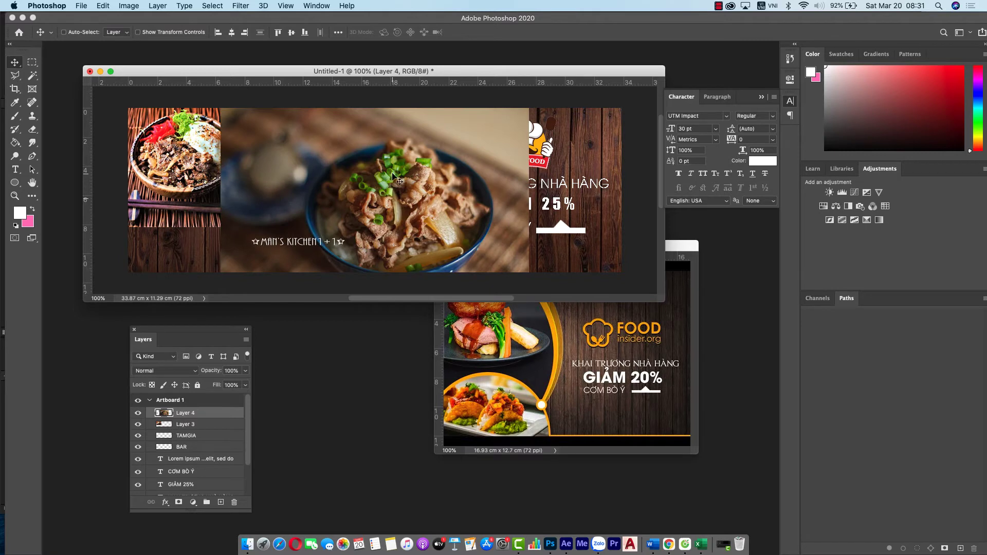
drag(394, 177, 261, 151)
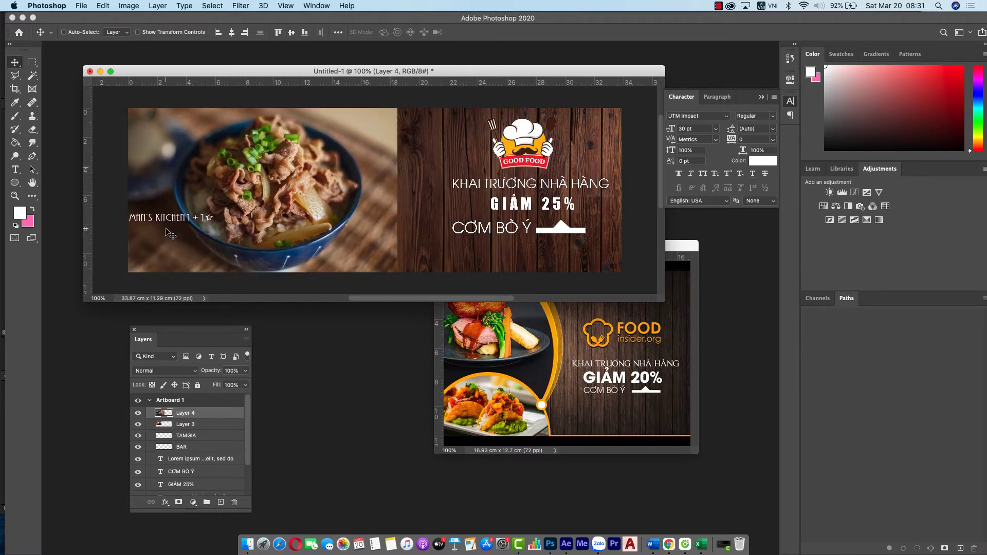
Fit an elliptical selection around the bowl and invert it with Select > Inverse
drag(32, 62, 54, 74)
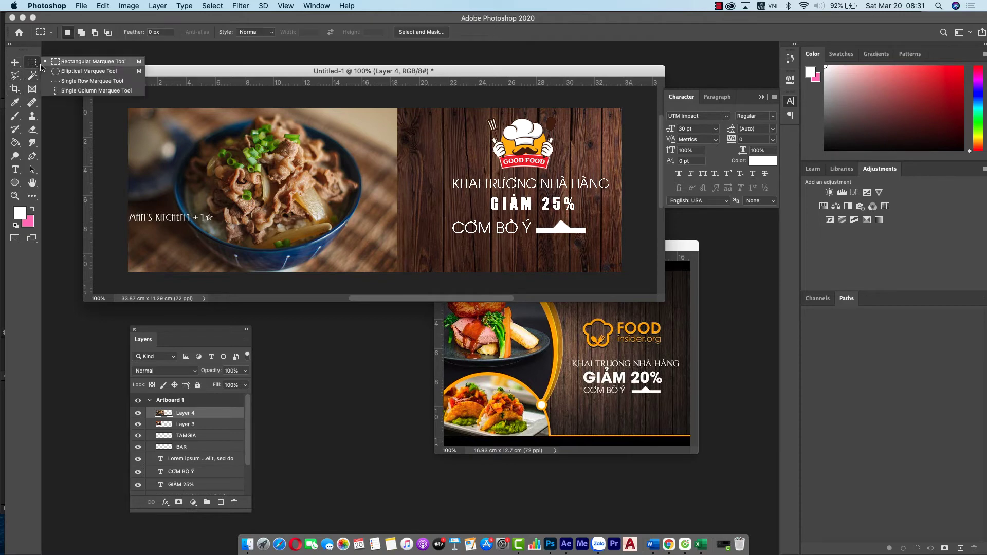
drag(171, 109, 429, 257)
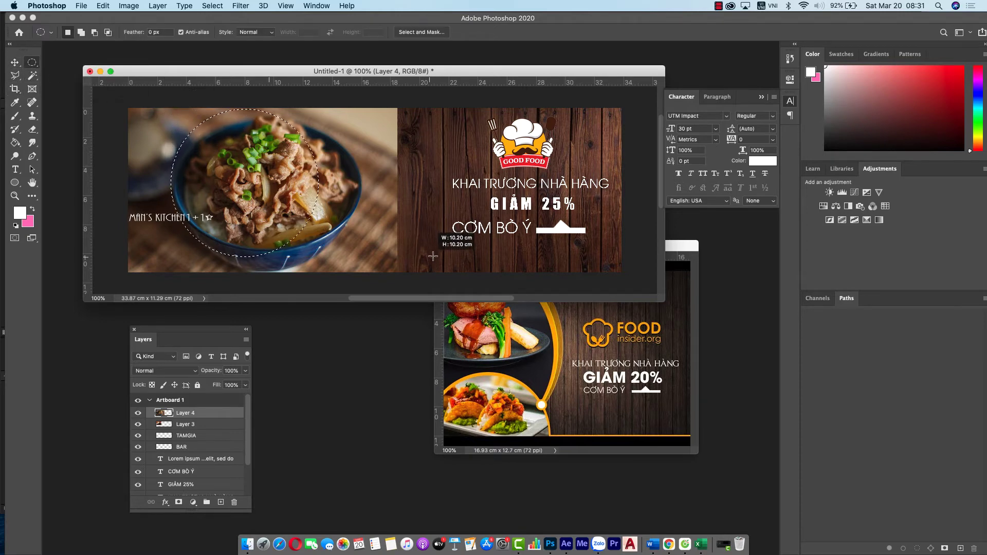
mouse_move(429, 257)
mouse_down()
mouse_move(368, 252)
mouse_move(360, 275)
mouse_up()
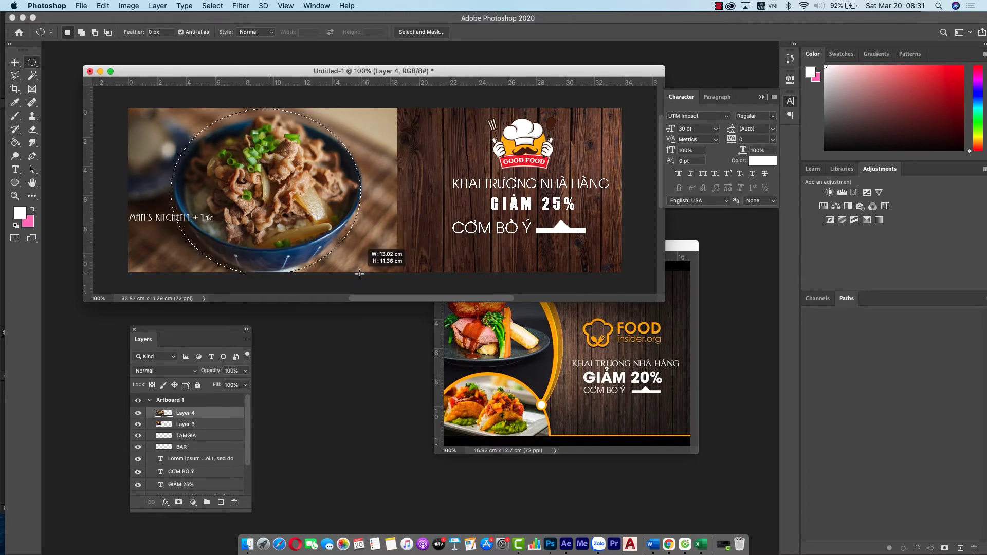
drag(359, 275, 357, 273)
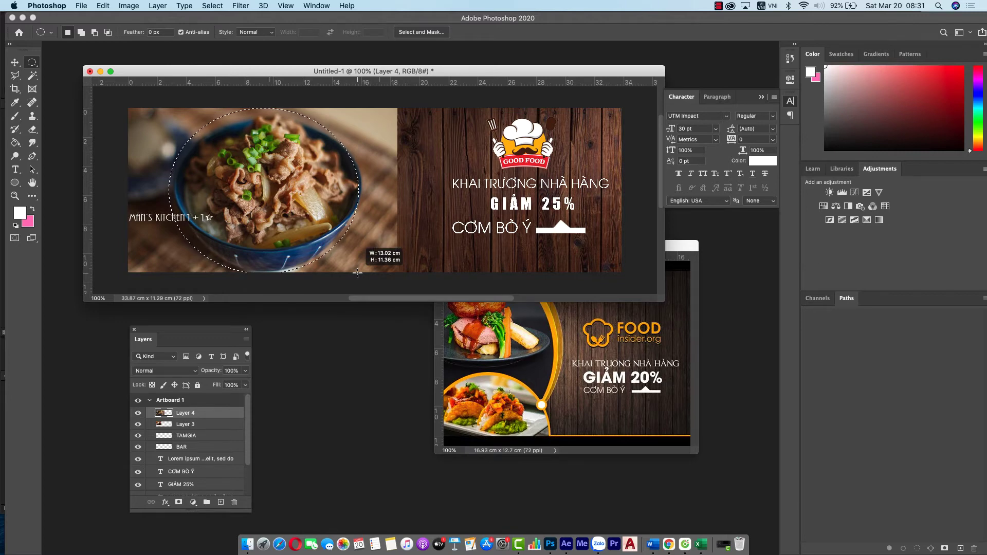
drag(358, 273, 363, 274)
click(213, 6)
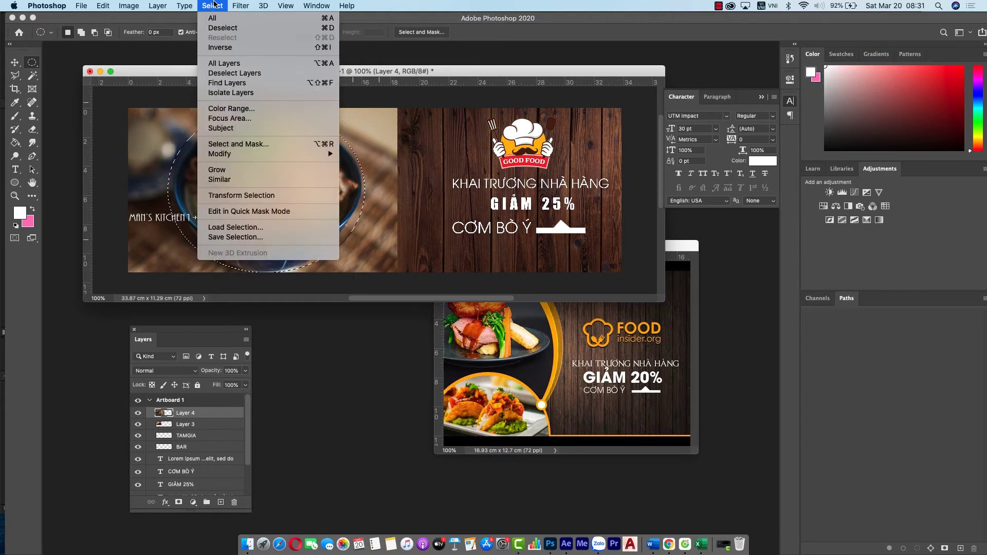
click(227, 48)
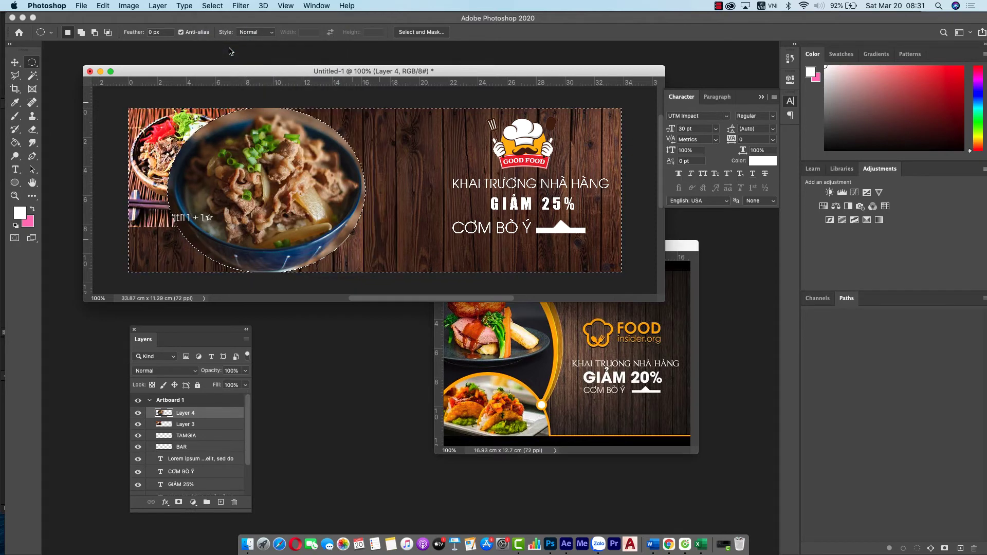
click(212, 6)
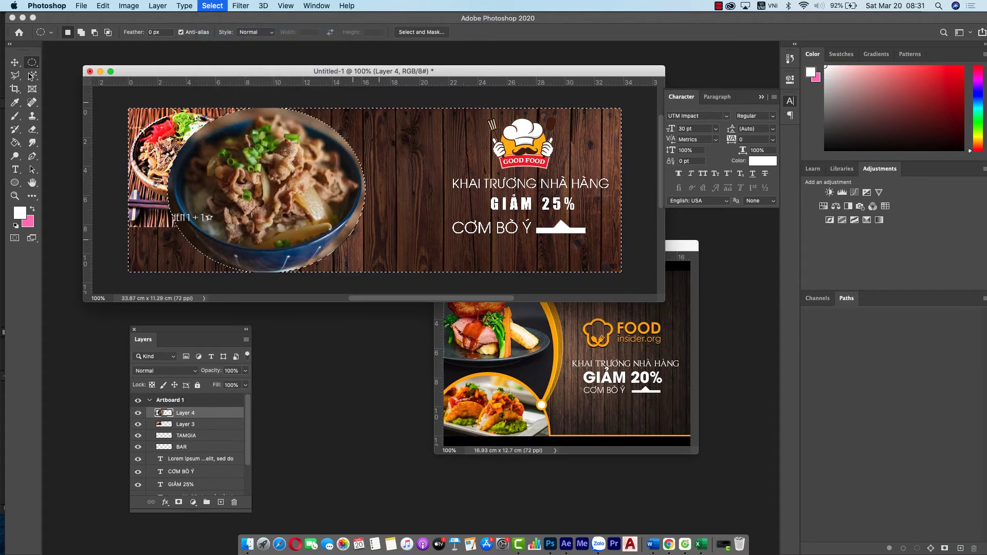
Move the round bowl down-left and delete the leftover beige stripe above it
click(14, 62)
mouse_move(255, 166)
mouse_down()
mouse_move(223, 251)
mouse_move(353, 222)
mouse_up()
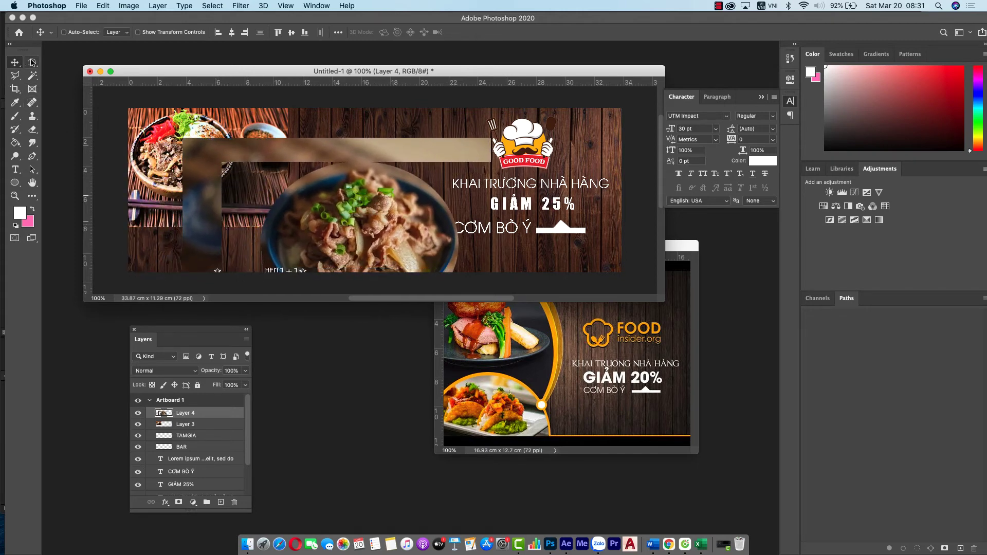
click(32, 62)
click(72, 62)
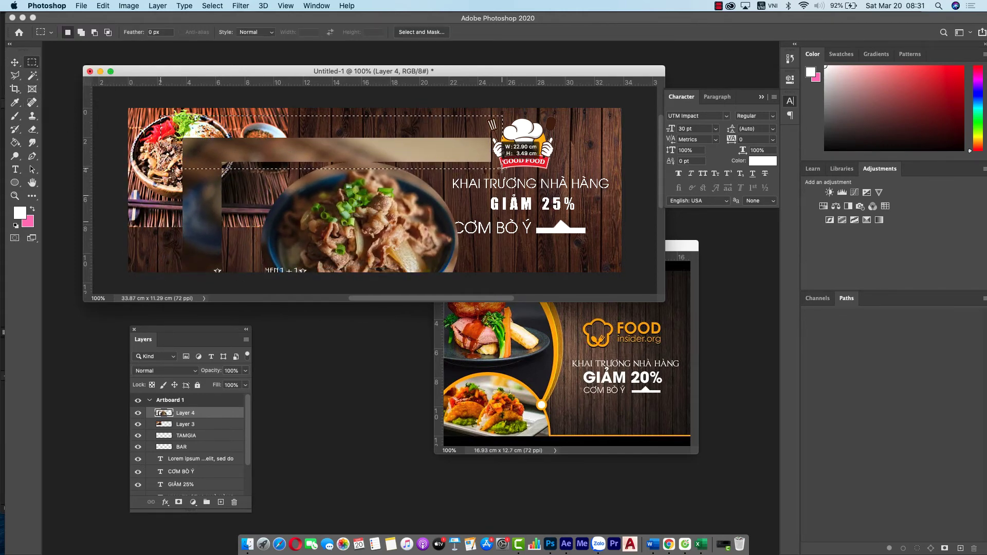
drag(161, 117, 514, 162)
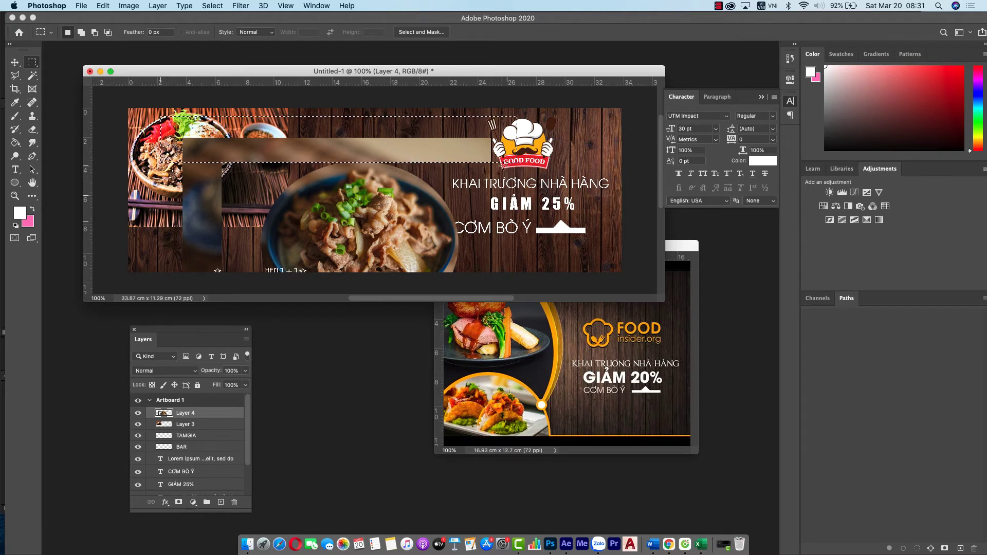
key(Delete)
Select the remaining old-photo strip, shift the bowl farther left, and fit the banner on screen
drag(513, 163, 593, 311)
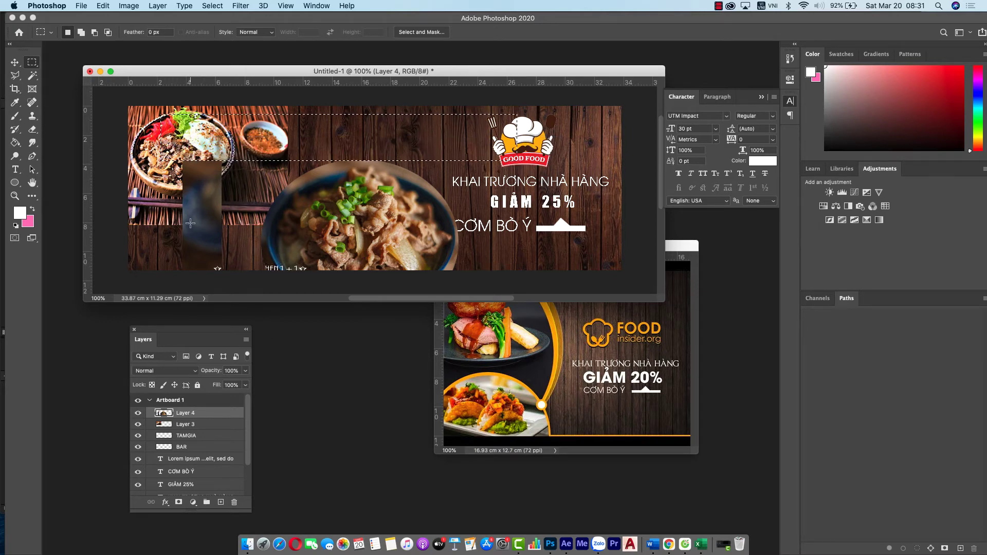
mouse_move(136, 131)
mouse_down()
mouse_move(237, 316)
mouse_move(254, 269)
mouse_up()
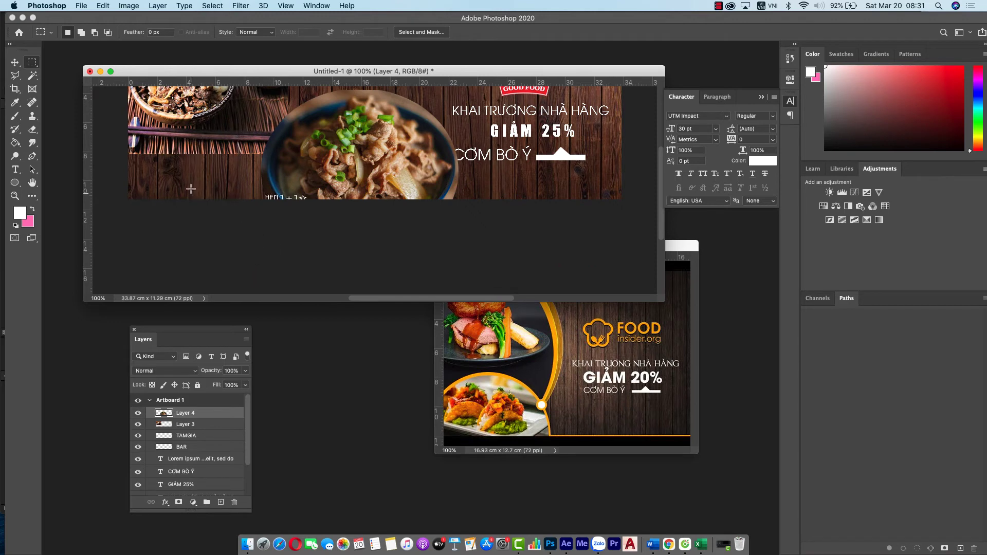
key(v)
drag(314, 141, 162, 150)
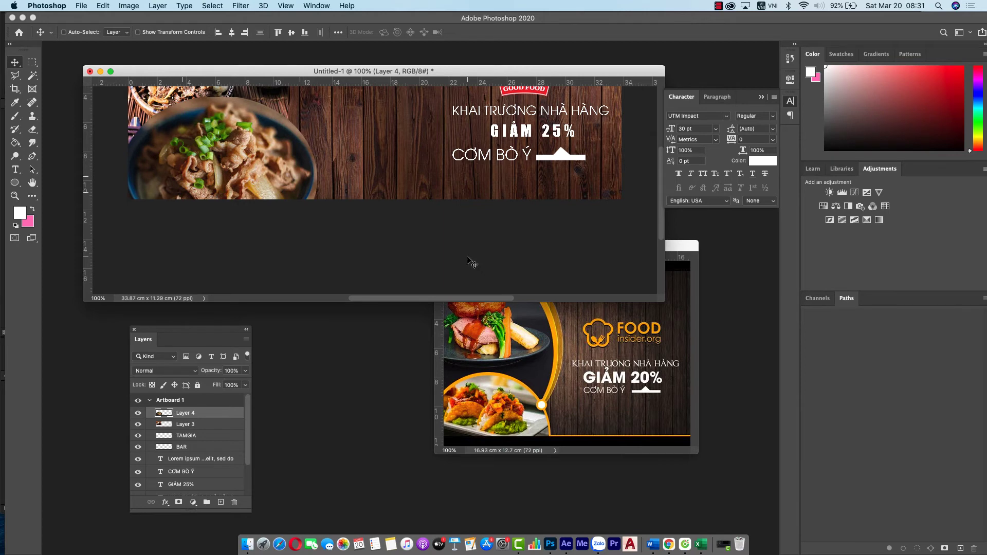
key(super+0)
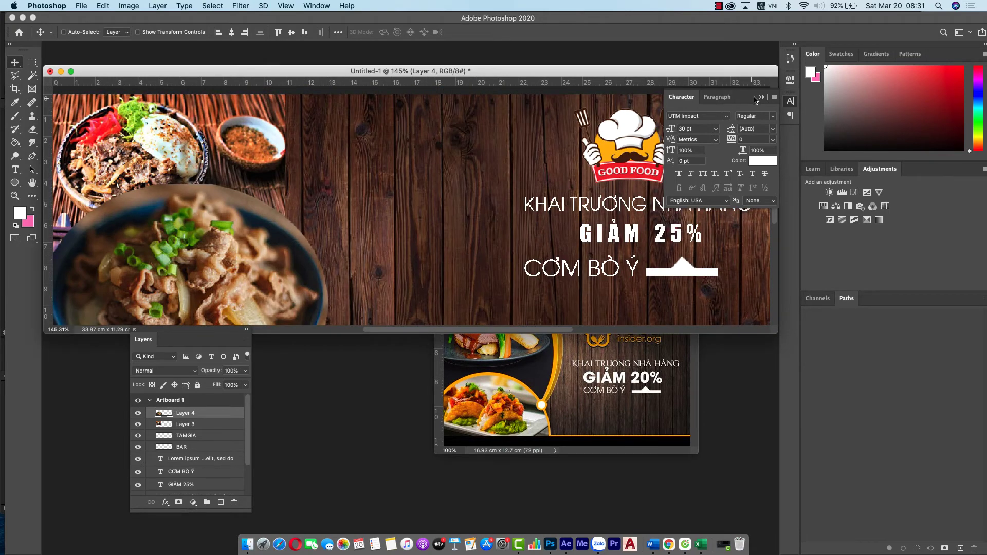
Scale Layer 4's bowl down to about 65% and move it to the banner's middle
click(761, 98)
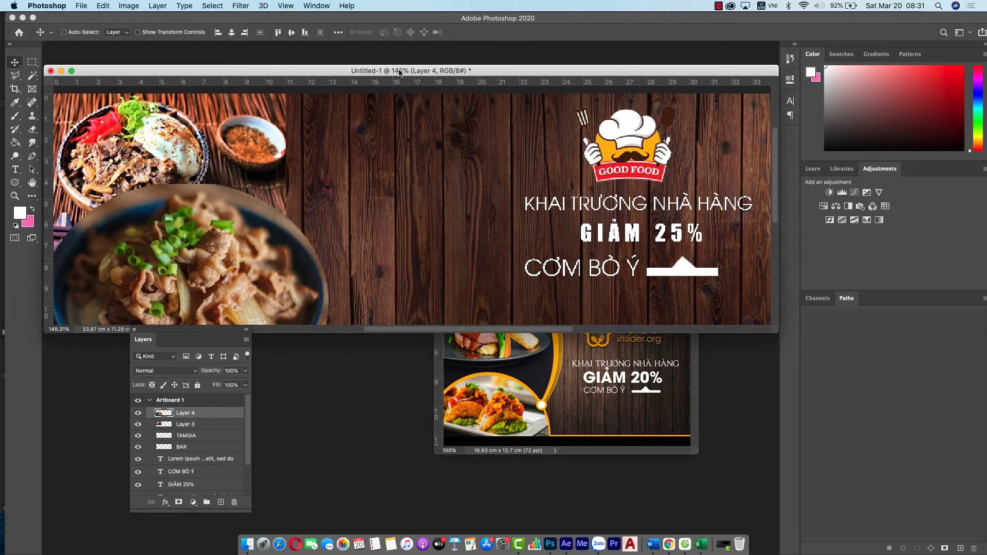
drag(397, 72, 461, 50)
mouse_move(332, 203)
mouse_down()
mouse_move(291, 228)
mouse_move(304, 222)
mouse_up()
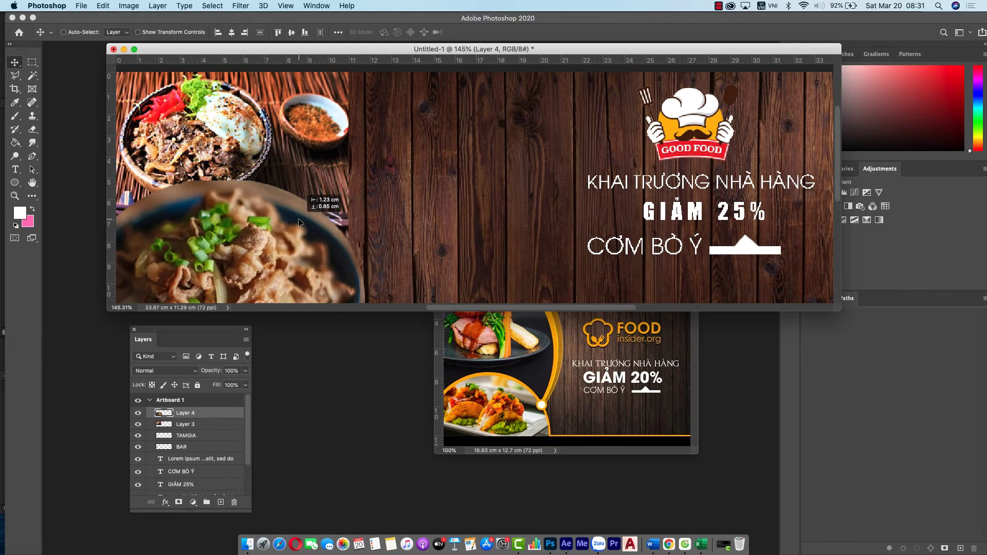
key(super+t)
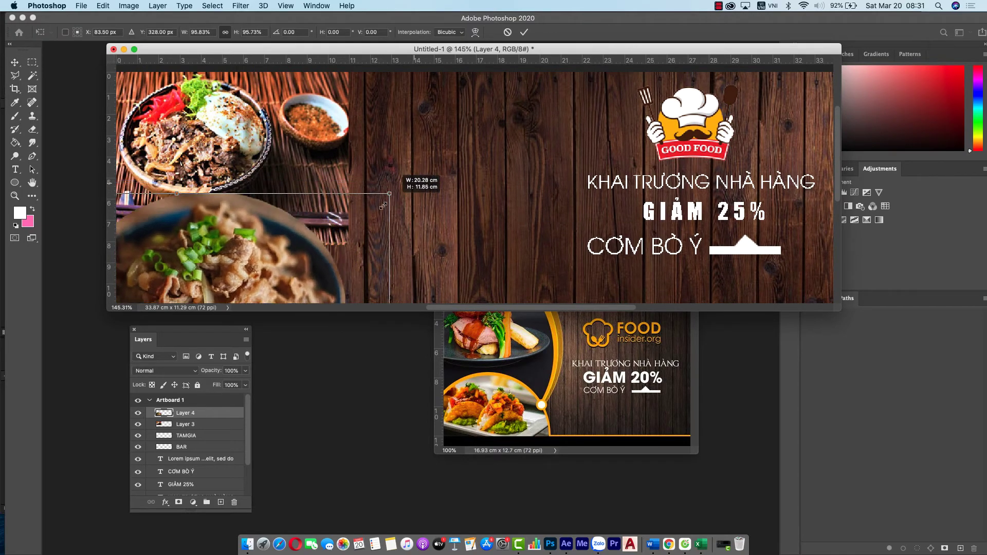
drag(412, 184, 342, 220)
drag(225, 270, 268, 218)
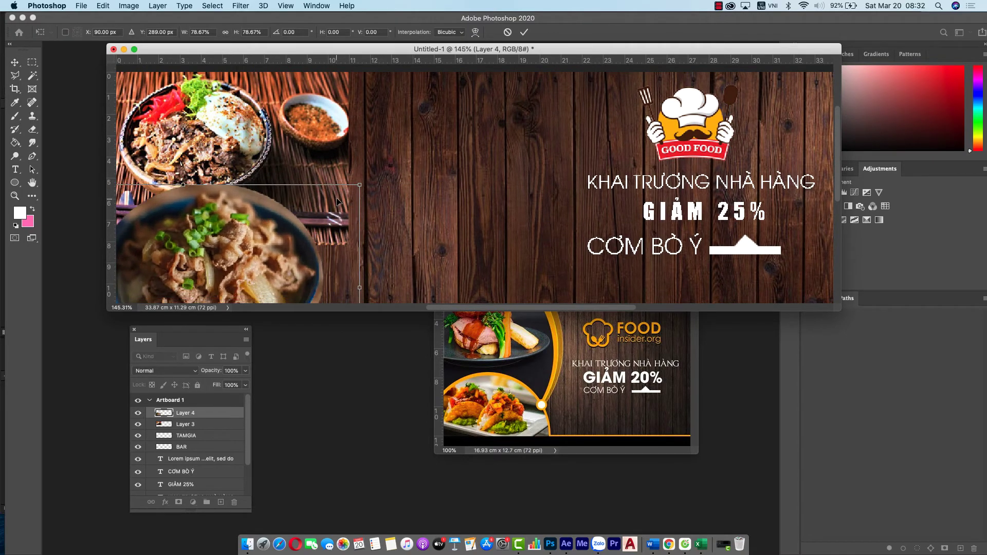
drag(361, 186, 298, 222)
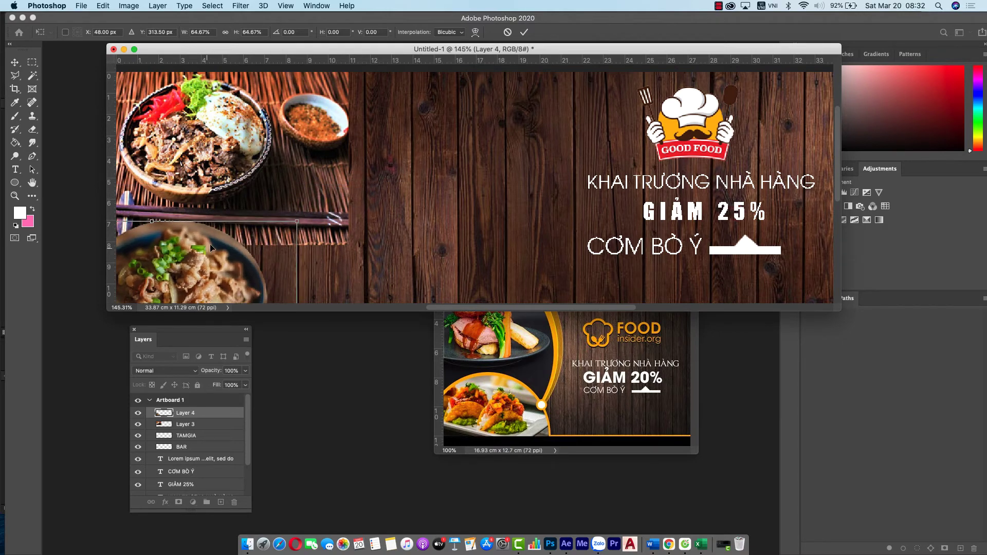
drag(210, 246, 252, 215)
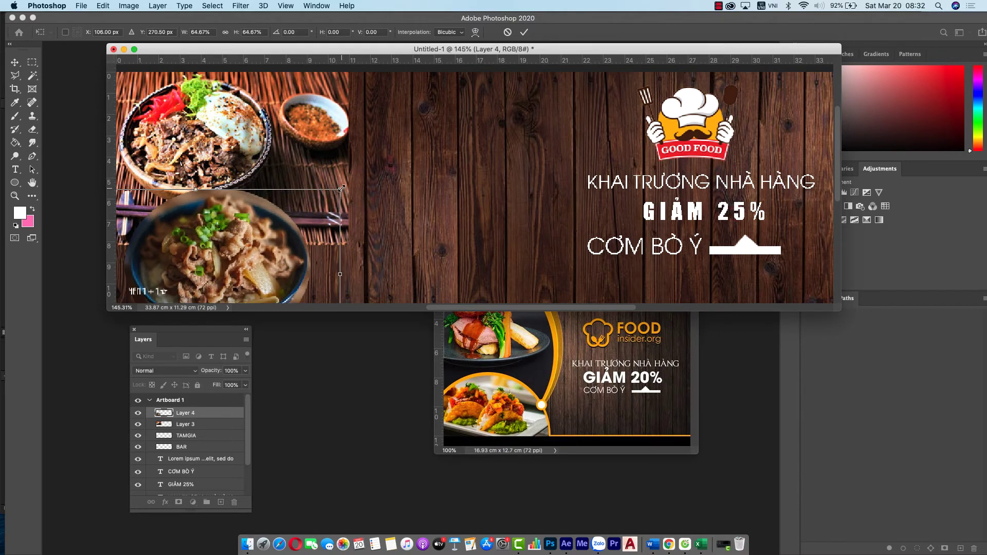
drag(341, 189, 296, 222)
key(Return)
mouse_move(215, 194)
mouse_down()
mouse_move(235, 231)
mouse_move(513, 159)
mouse_up()
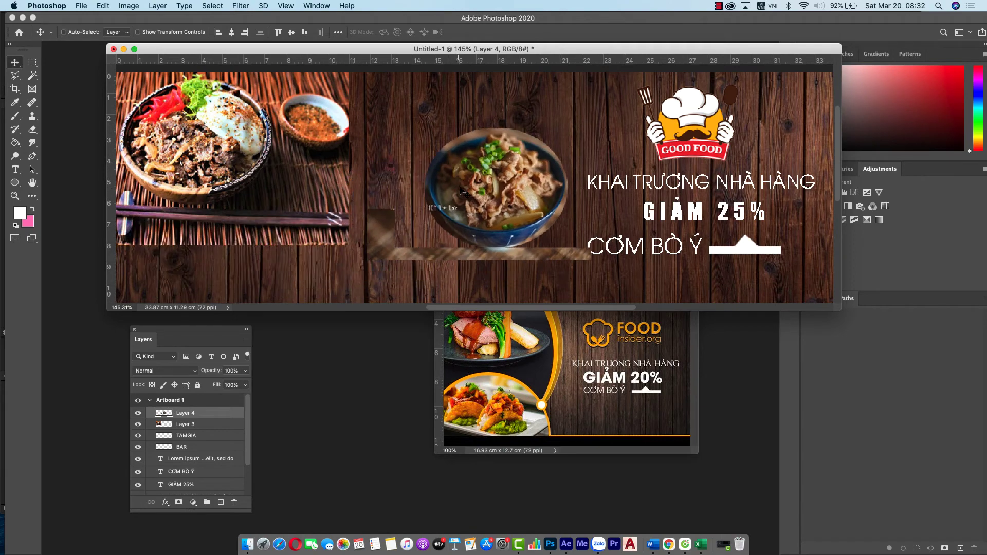
Delete the stray wood strip below the centre bowl and deselect
click(33, 63)
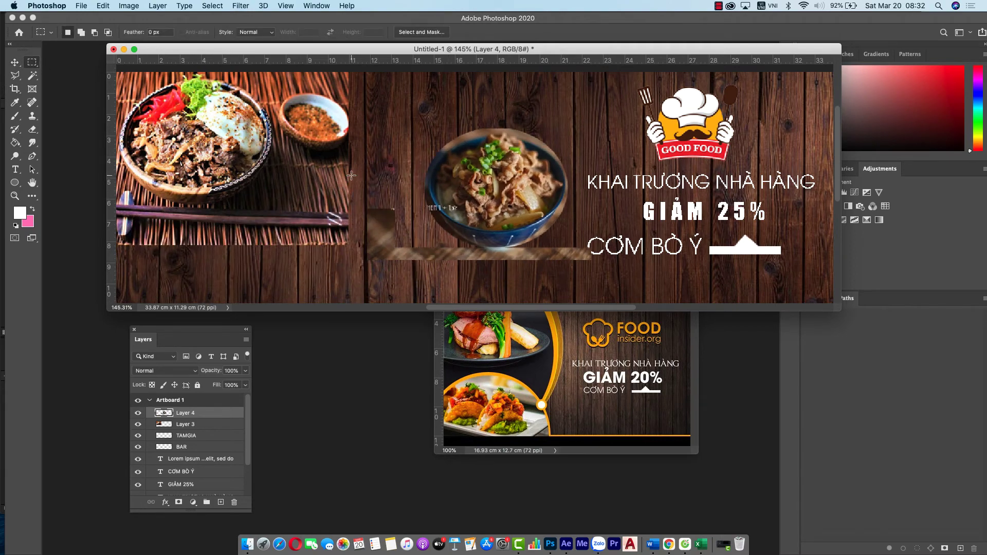
mouse_move(352, 175)
mouse_down()
mouse_move(414, 271)
mouse_move(606, 287)
mouse_up()
key(Delete)
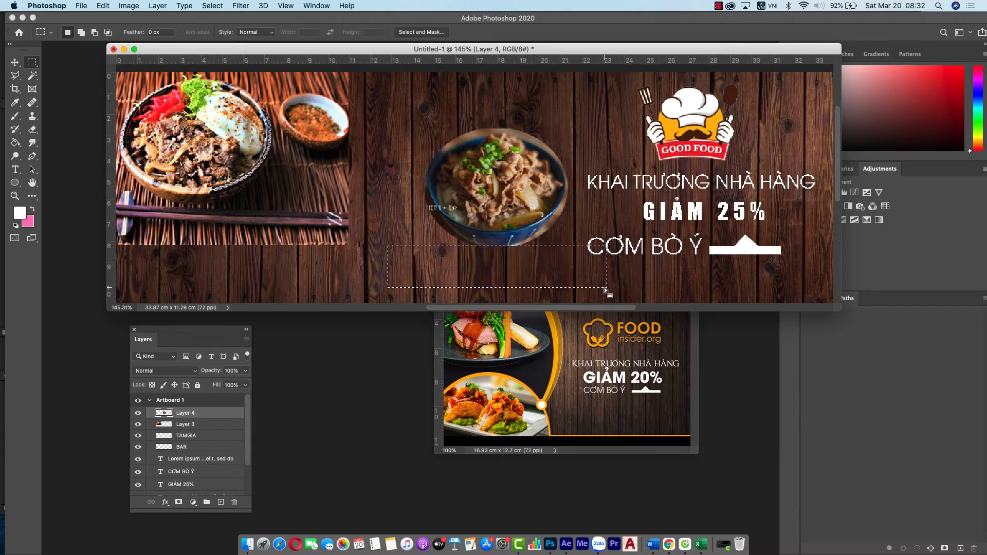
key(super+d)
Draw an oval selection around the top-left beef bowl and invert it
right_click(35, 64)
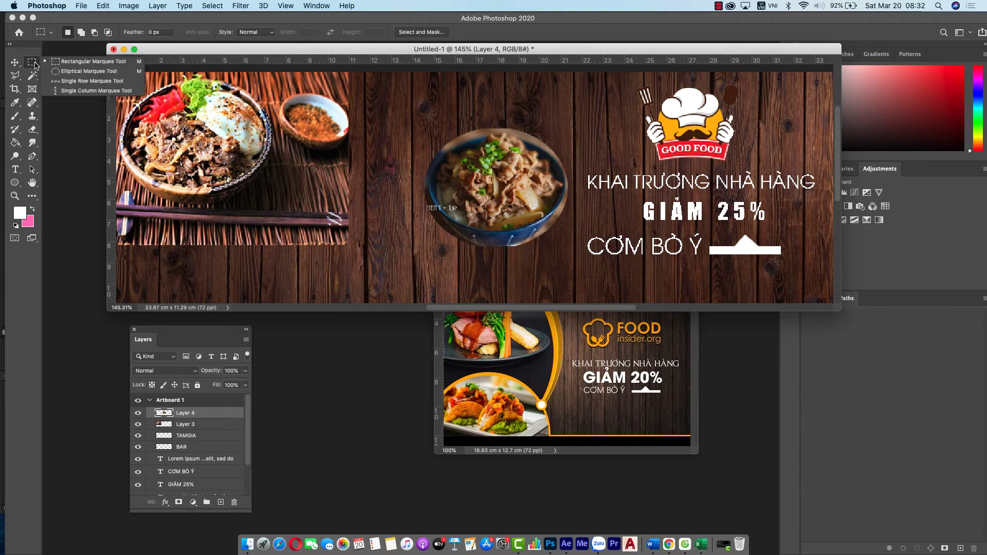
click(69, 72)
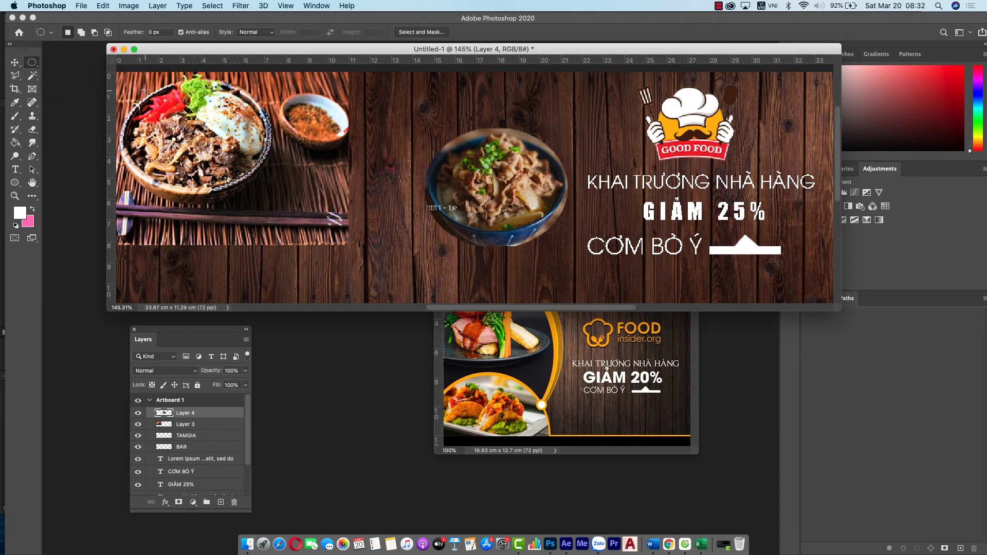
mouse_move(117, 78)
mouse_down()
mouse_move(274, 198)
mouse_move(266, 204)
mouse_up()
drag(269, 205, 270, 207)
click(222, 6)
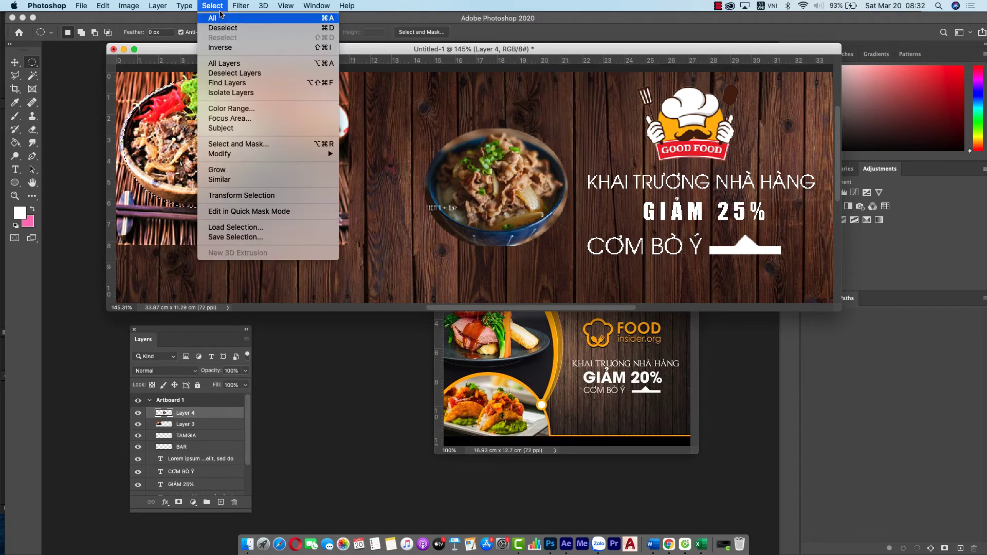
click(225, 50)
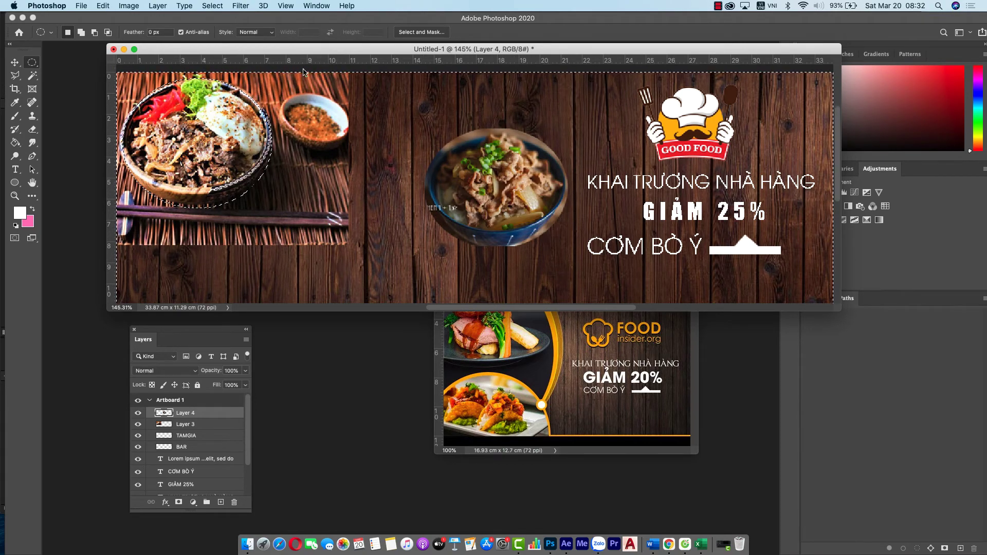
Make Layer 3 active and delete everything outside the top-left bowl
click(325, 6)
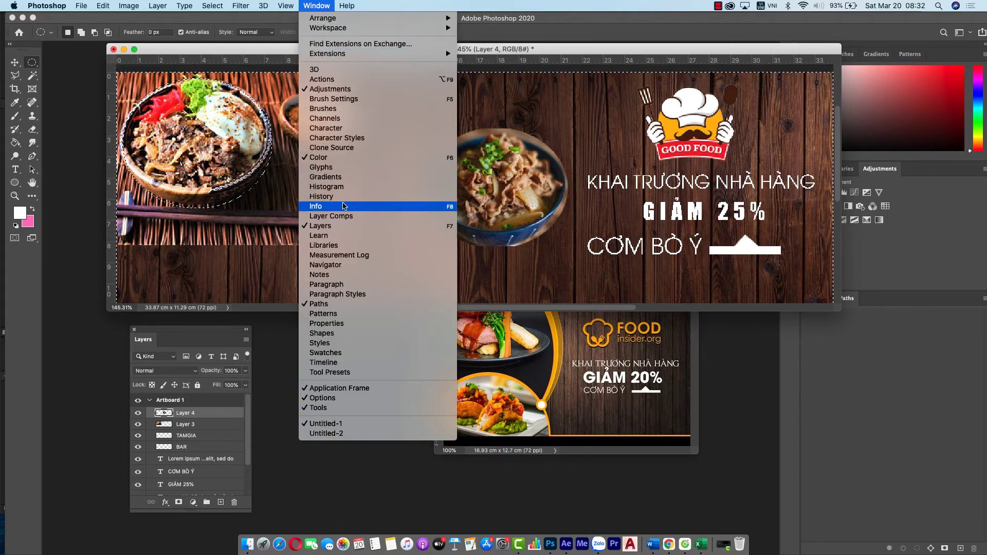
click(178, 415)
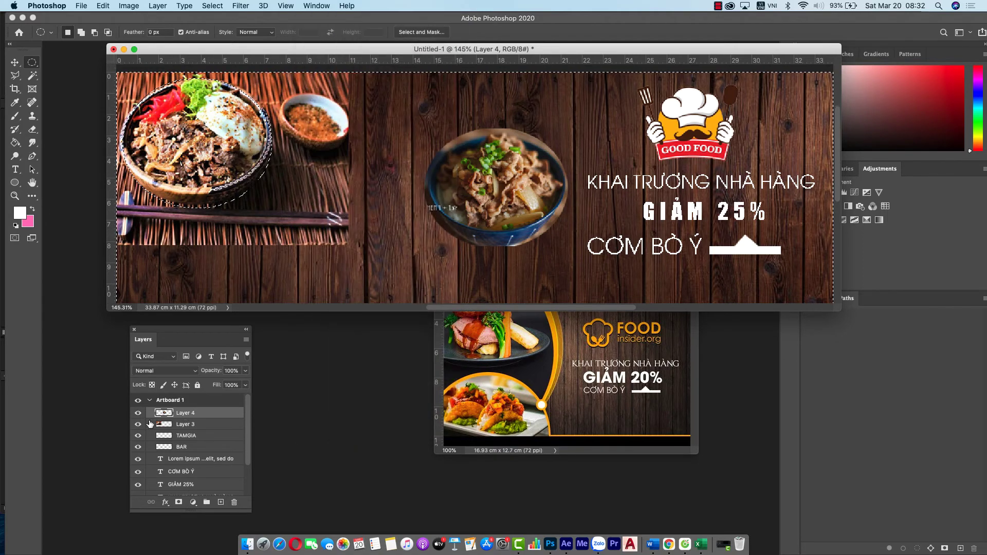
click(139, 414)
click(165, 425)
click(139, 425)
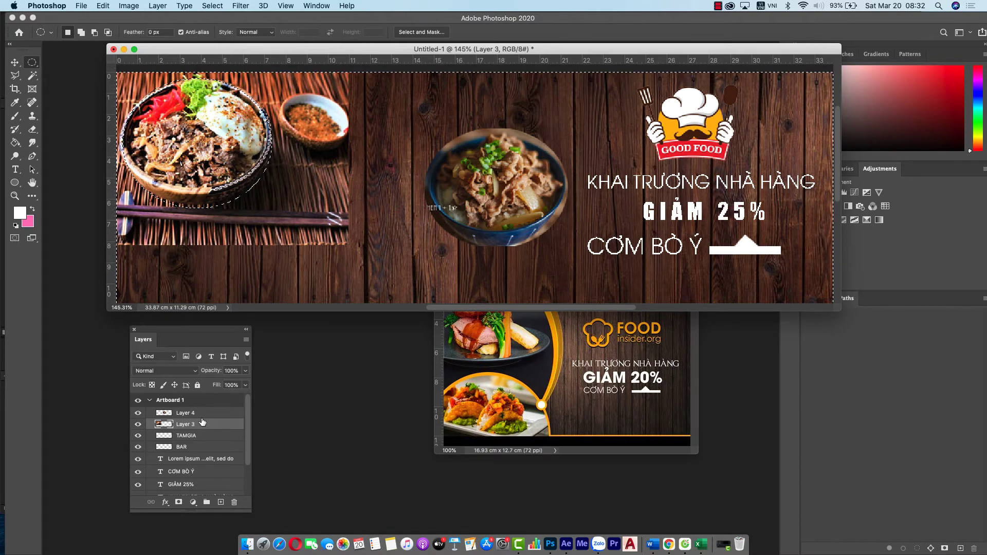
key(Delete)
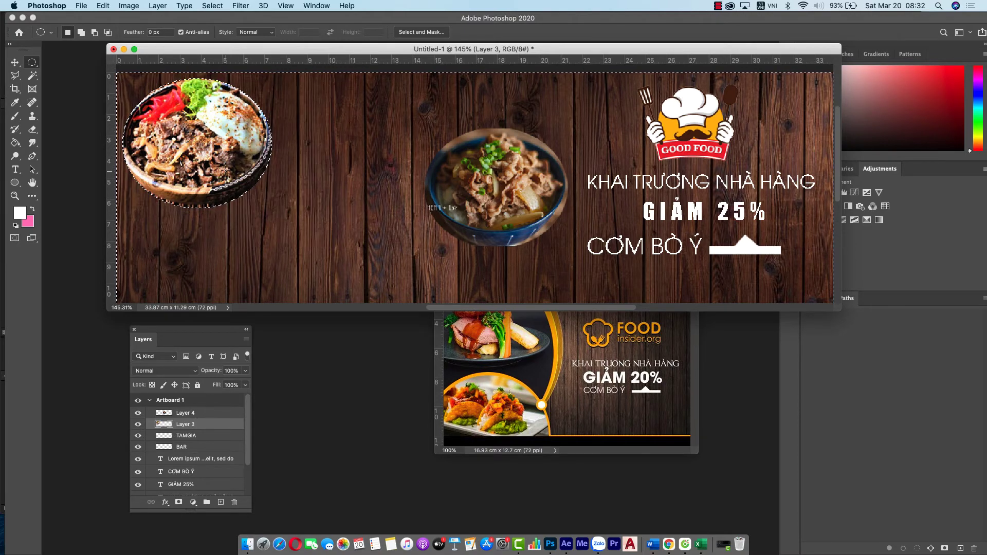
click(205, 5)
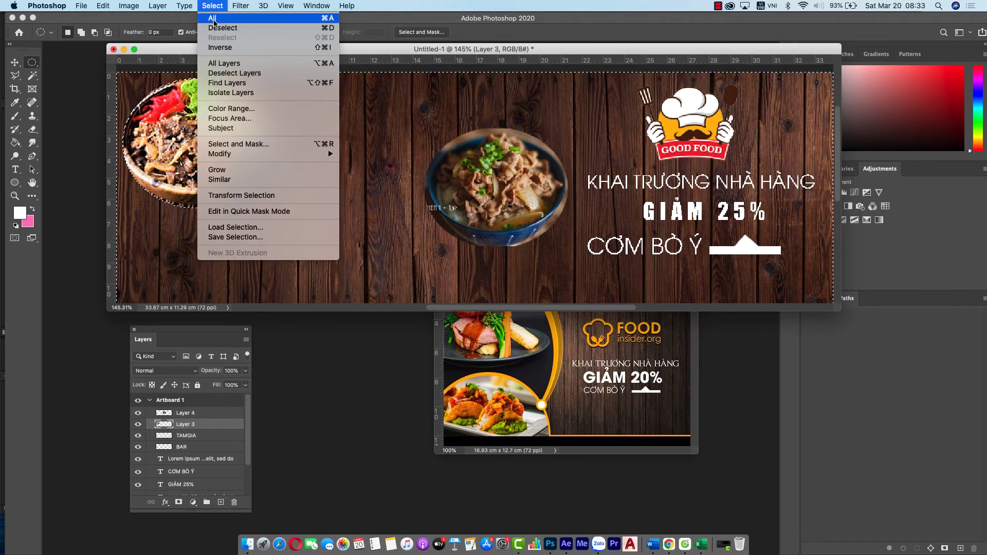
Move Layer 4's bowl to the lower left and place Layer 3's bowl above it
click(221, 28)
click(15, 62)
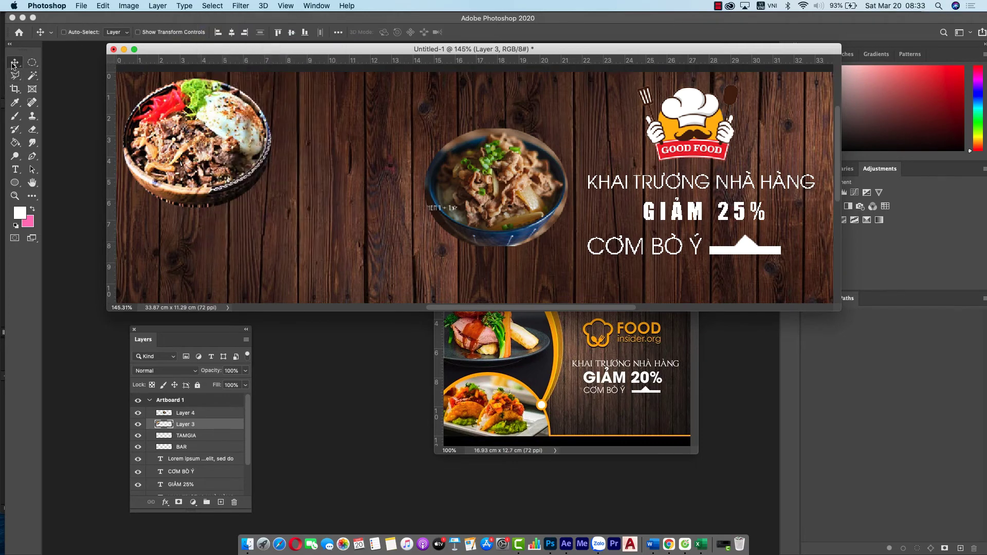
right_click(502, 196)
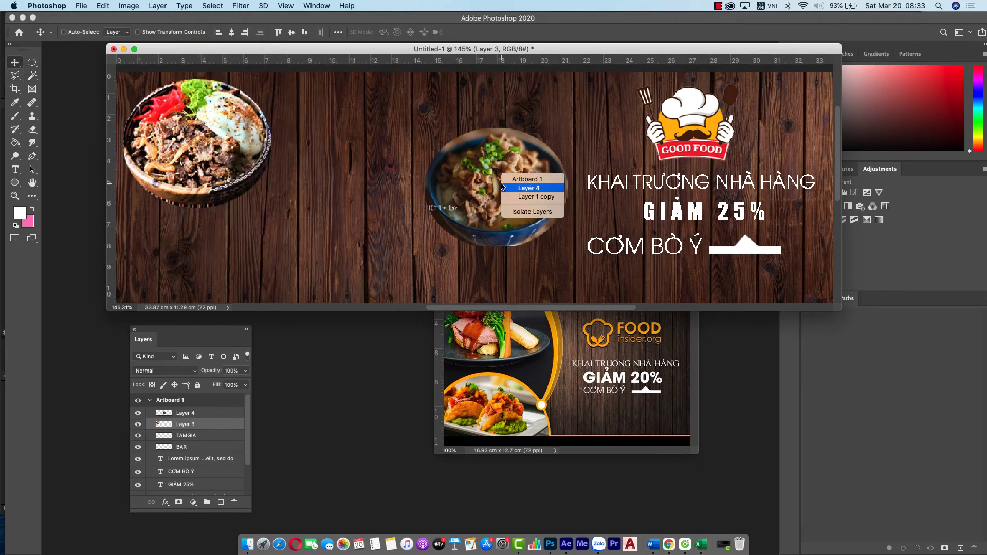
click(553, 189)
drag(514, 188, 214, 257)
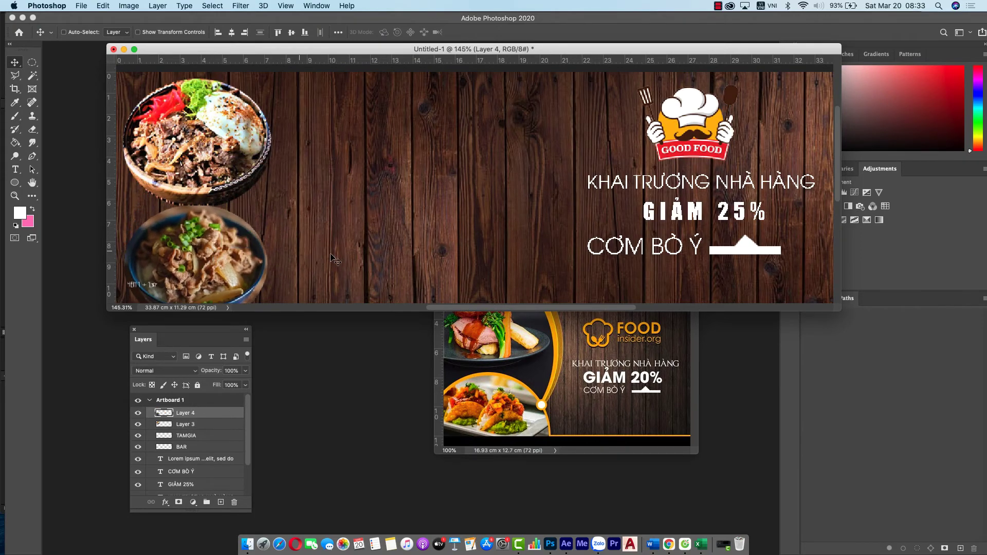
right_click(237, 142)
click(229, 143)
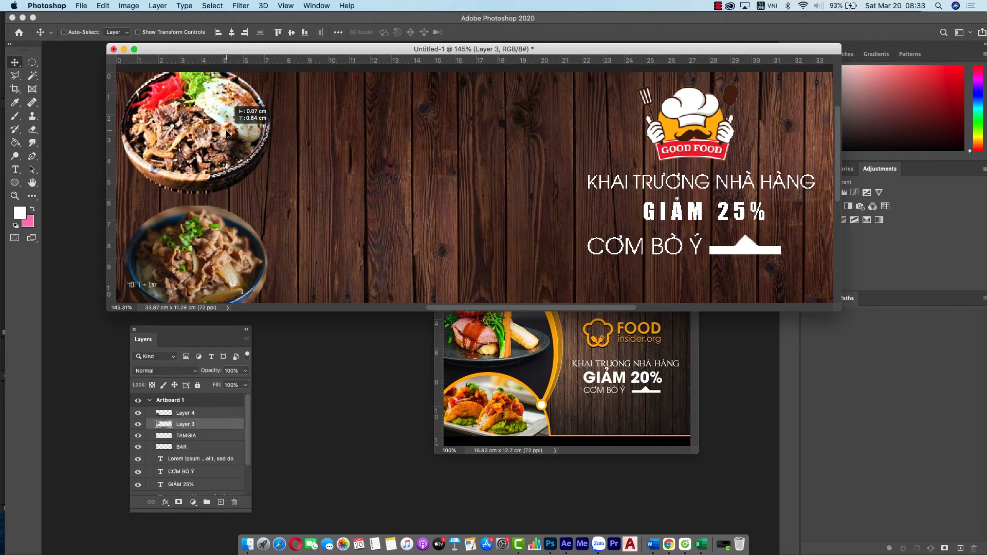
drag(229, 144, 229, 140)
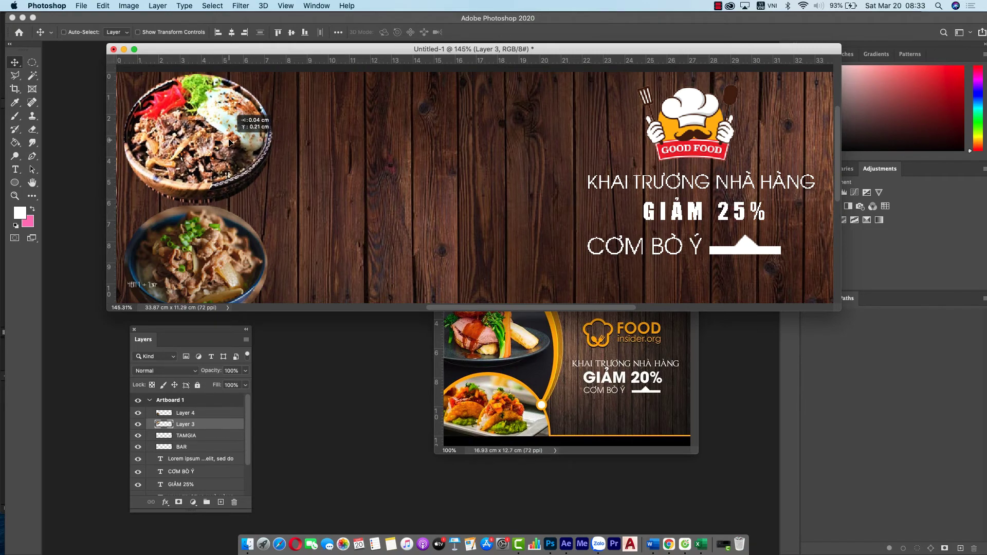
Bring up the Untitled-2 reference design and compare it with the banner
click(566, 367)
click(386, 173)
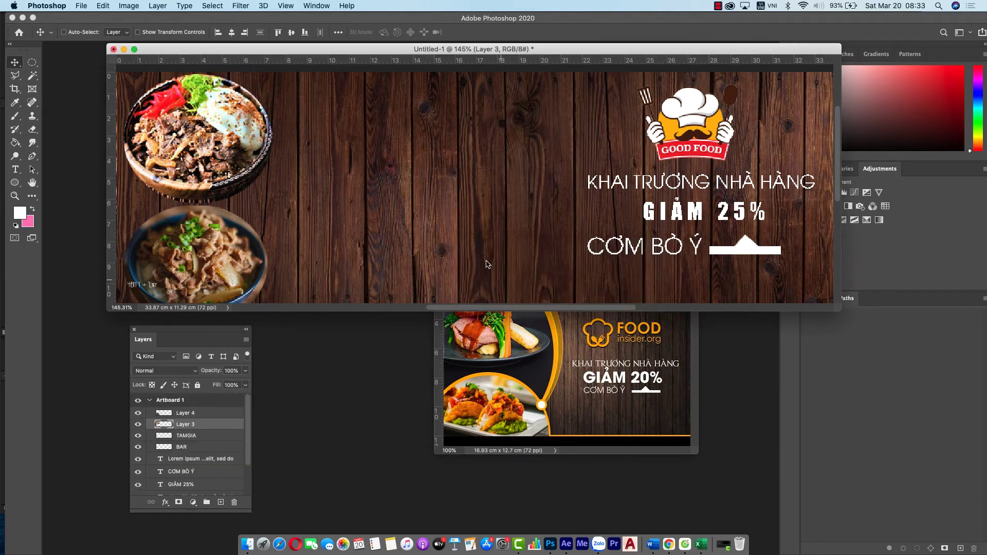
click(579, 375)
click(367, 210)
Close the Untitled-2 reference design without saving and reposition the banner window
click(625, 351)
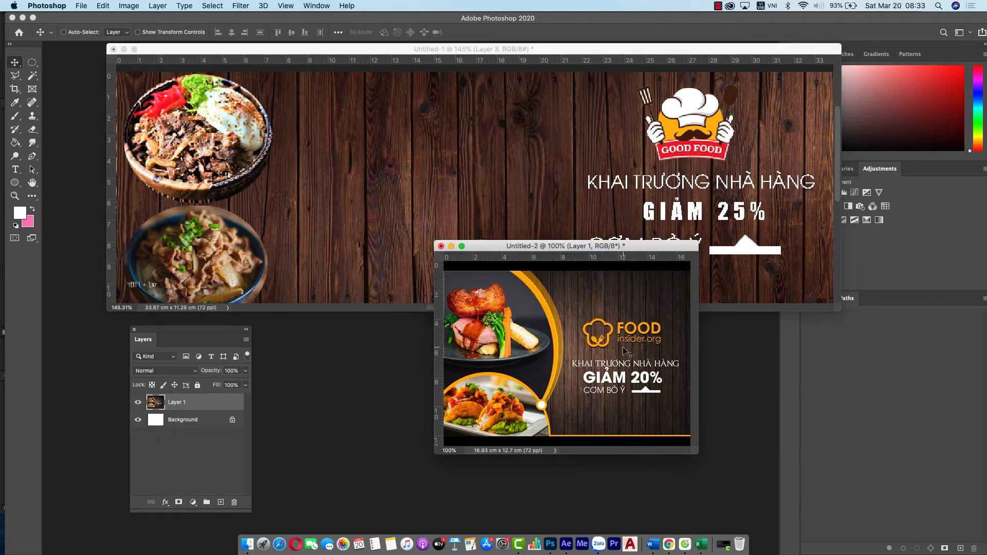
drag(623, 248, 510, 147)
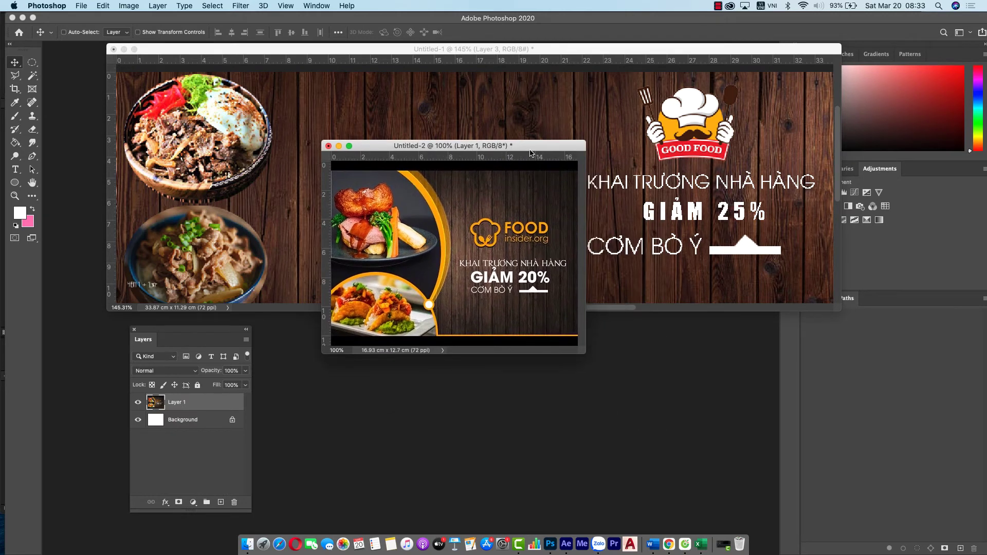
click(328, 146)
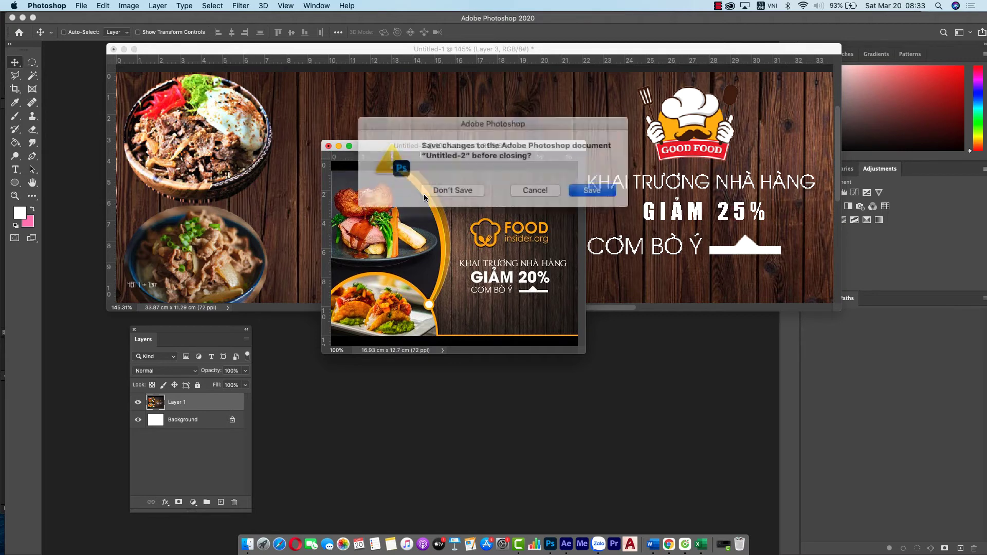
click(465, 192)
drag(419, 51, 414, 65)
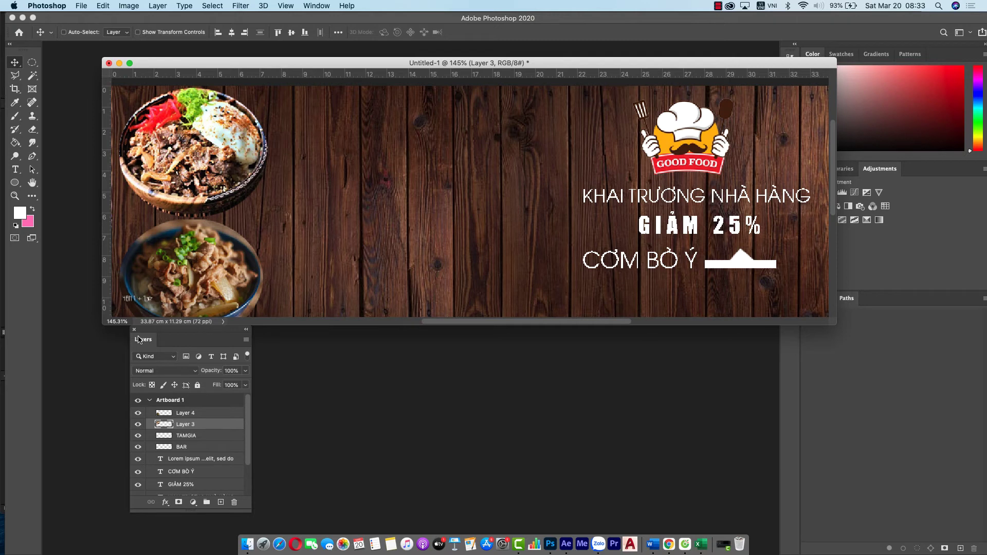
Add a new empty layer above Layer 4 and rename it VOM
drag(138, 339, 467, 205)
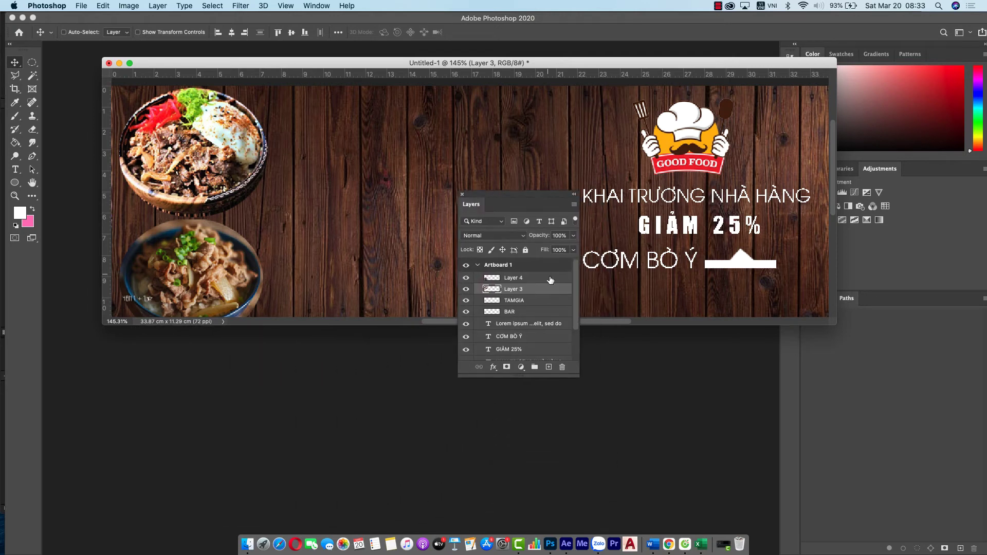
click(550, 280)
click(547, 368)
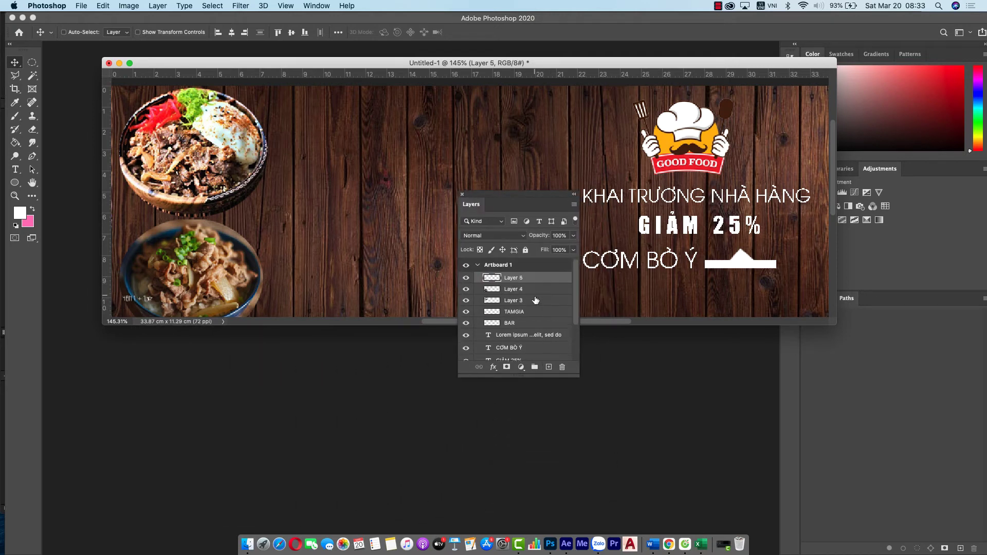
double_click(511, 278)
text(v)
key(Return)
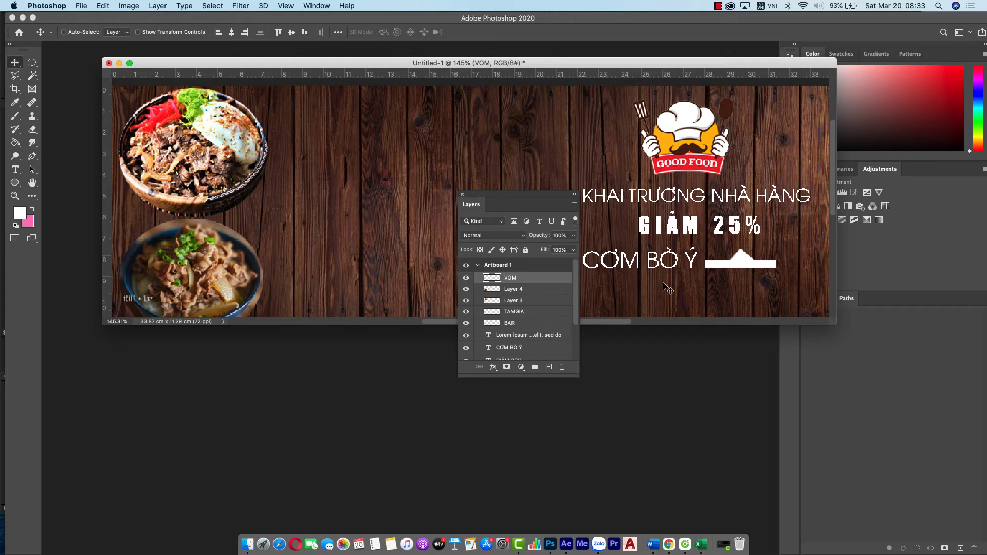
drag(539, 194, 661, 390)
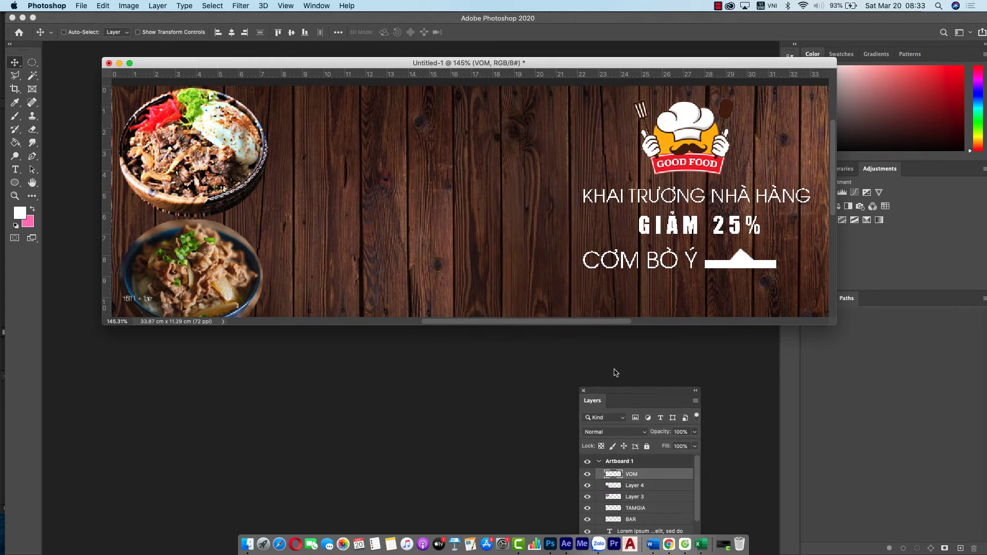
Draw an elliptical selection and move it left toward the beef bowls
click(32, 62)
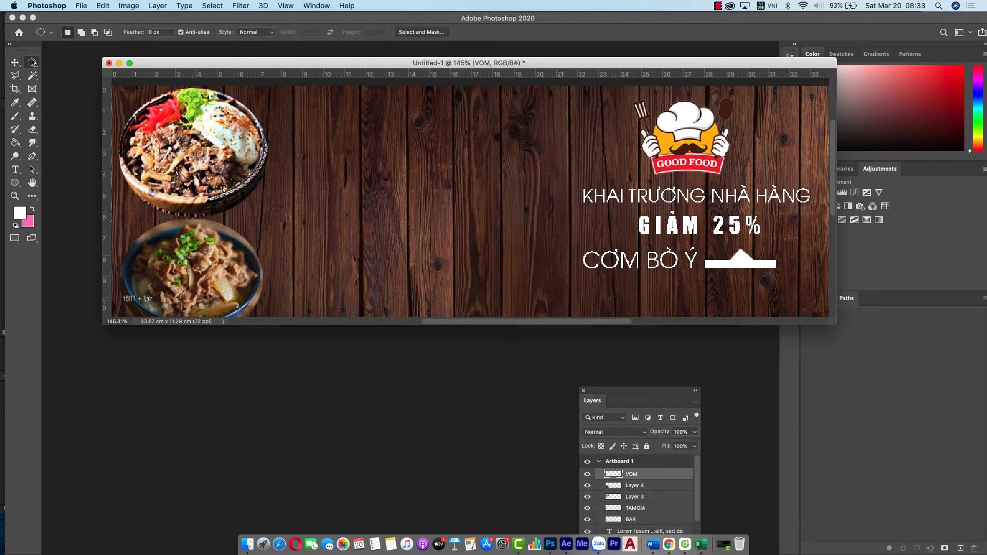
right_click(32, 62)
click(59, 75)
drag(335, 104, 559, 308)
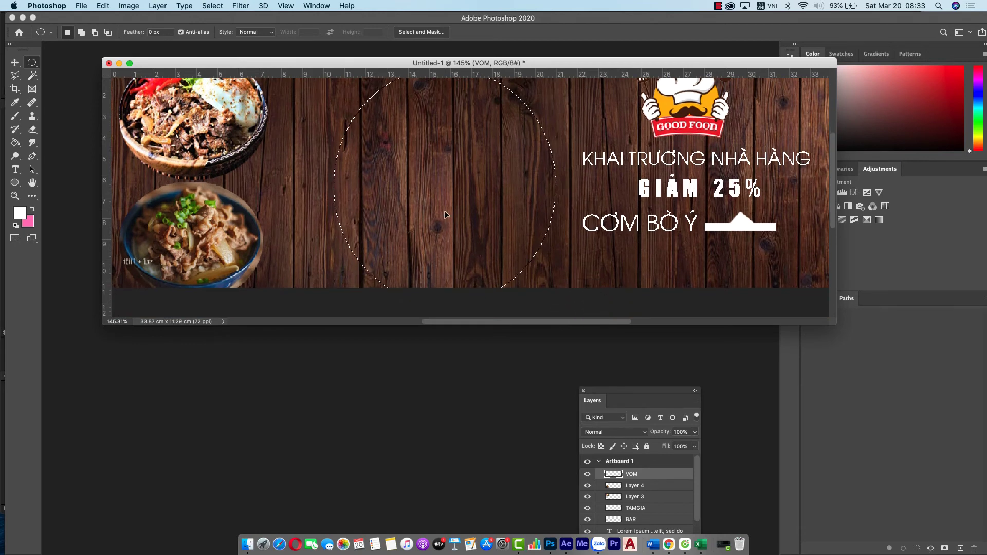
mouse_move(445, 211)
mouse_down()
mouse_move(206, 177)
mouse_move(171, 160)
mouse_up()
Zoom out and redraw a large circle extending past the banner's left edge, beside the bowls
key(super+minus)
key(super+minus)
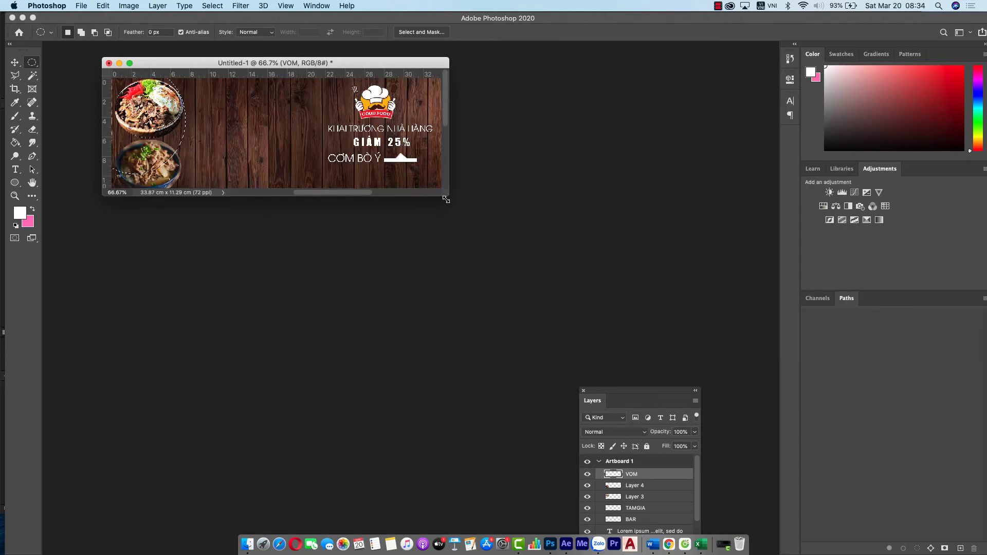
drag(446, 197, 720, 337)
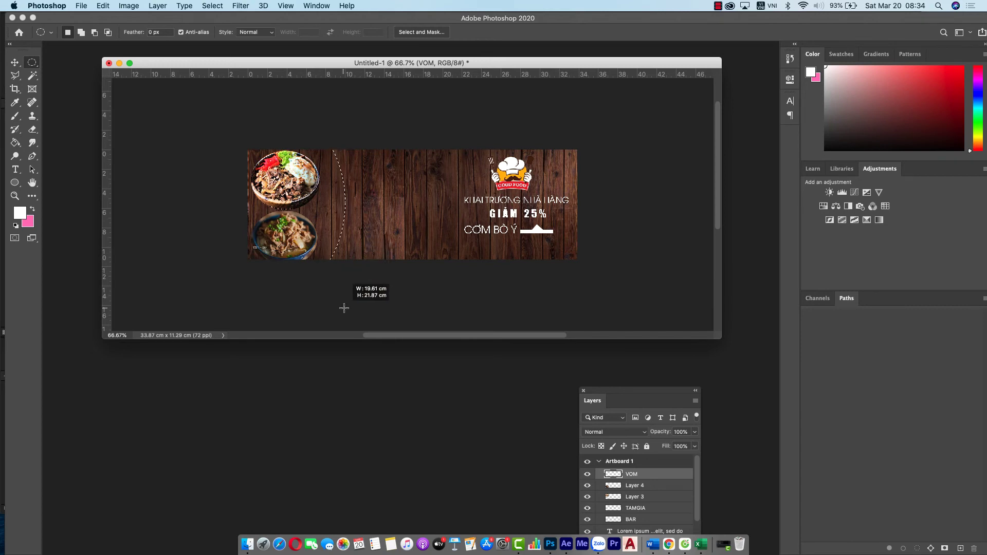
drag(313, 230, 344, 293)
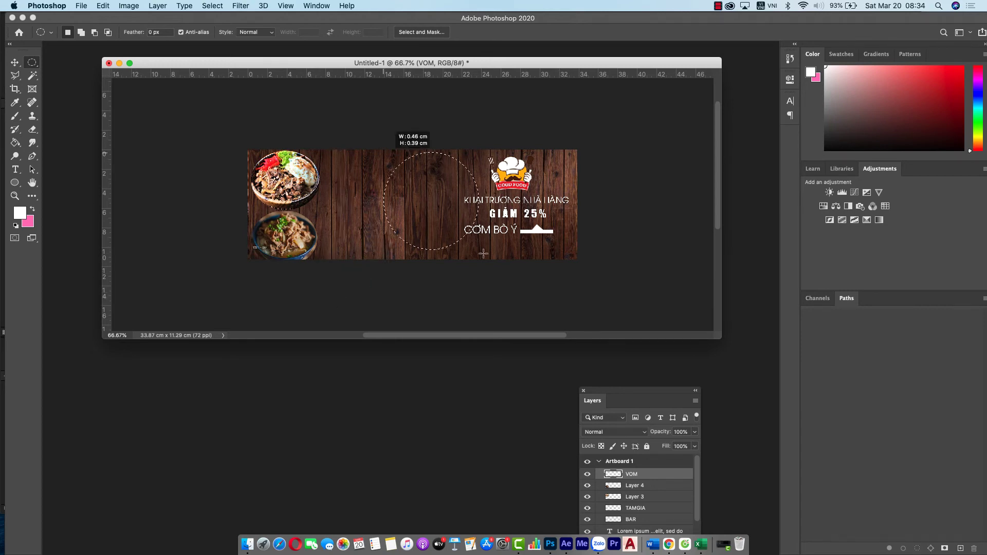
drag(391, 155, 514, 274)
click(416, 193)
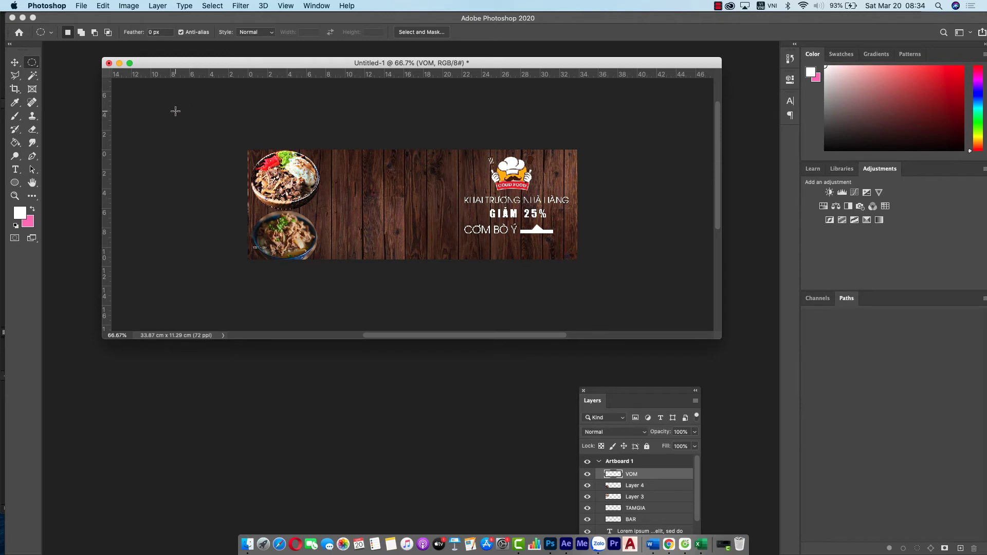
mouse_move(175, 111)
mouse_down()
mouse_move(351, 287)
mouse_move(365, 269)
mouse_up()
drag(350, 193, 339, 193)
drag(632, 396, 461, 206)
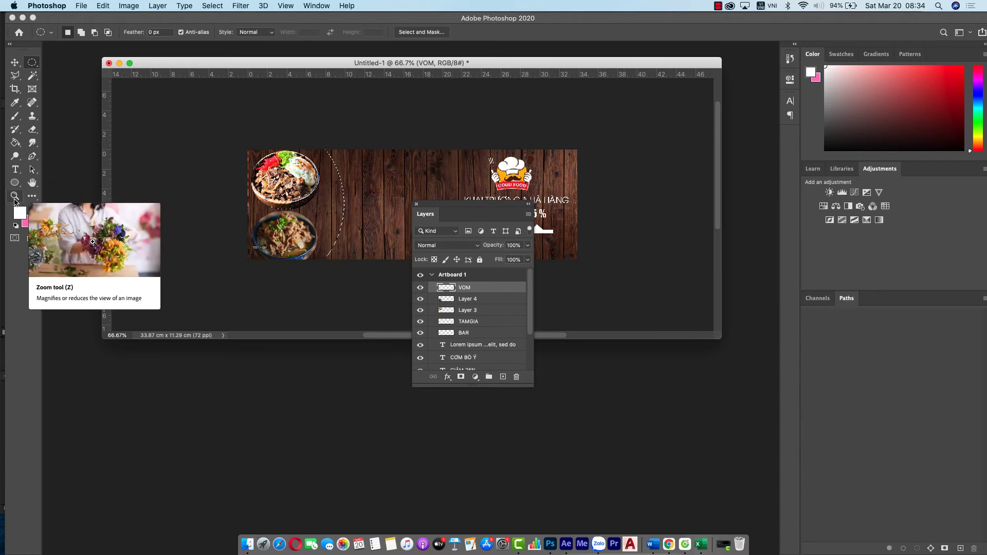
Sample the wood colour and darken it to brown #642c11 as the foreground colour
click(16, 224)
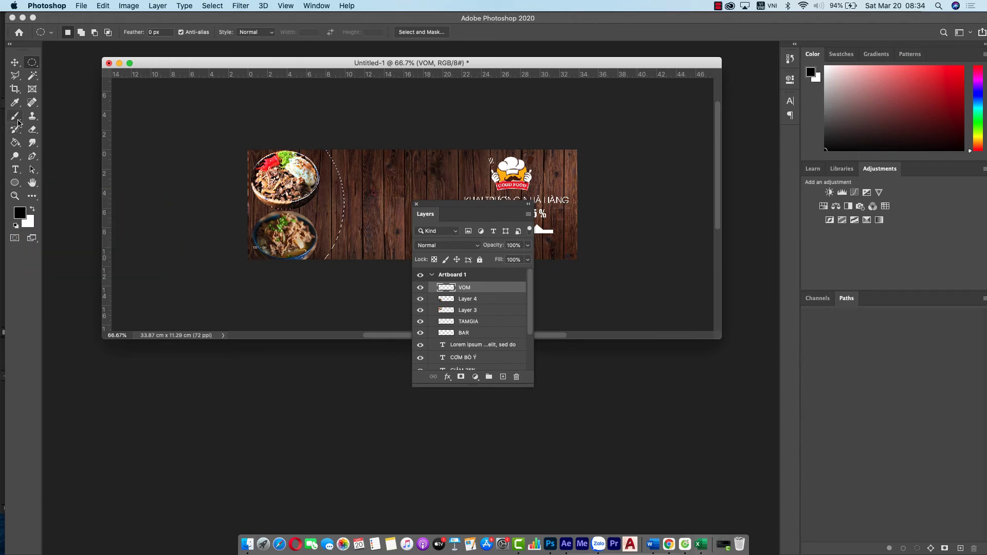
click(14, 104)
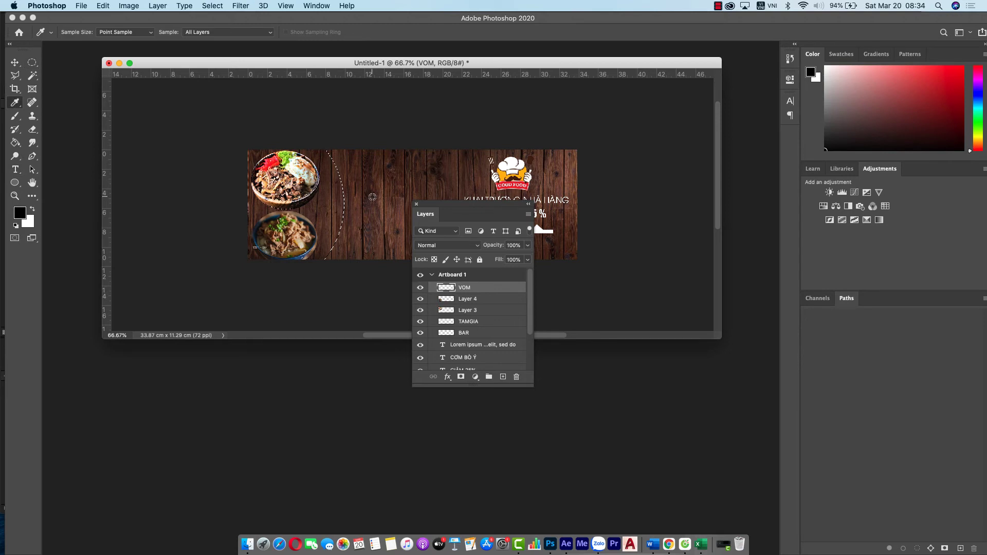
click(385, 206)
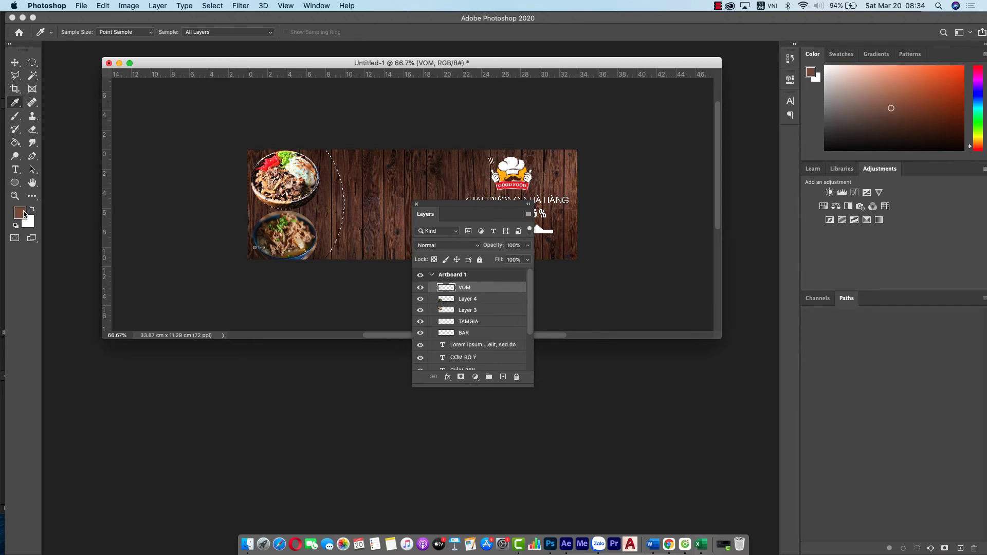
click(23, 213)
click(497, 260)
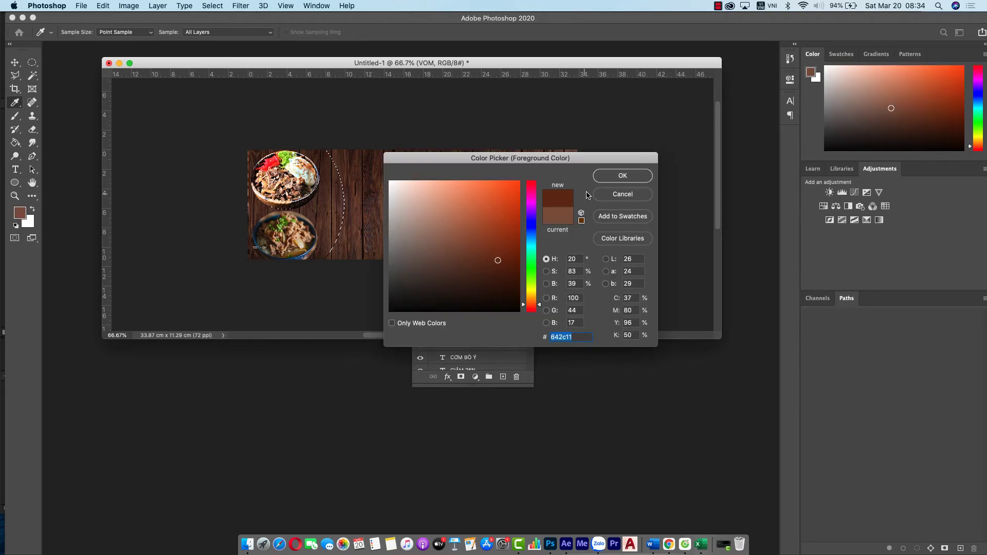
click(623, 175)
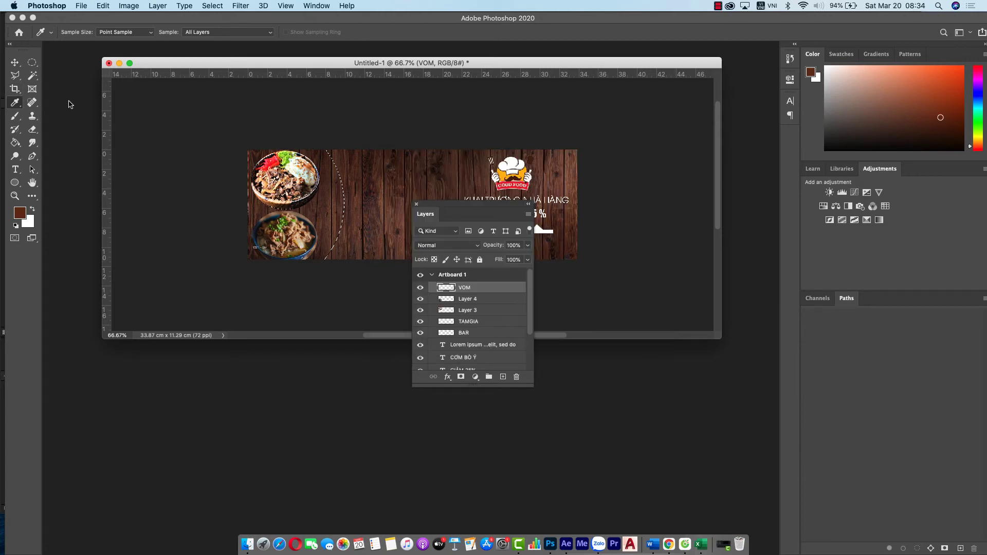
Fill the circular selection on the VOM layer with the dark brown
click(16, 143)
click(320, 198)
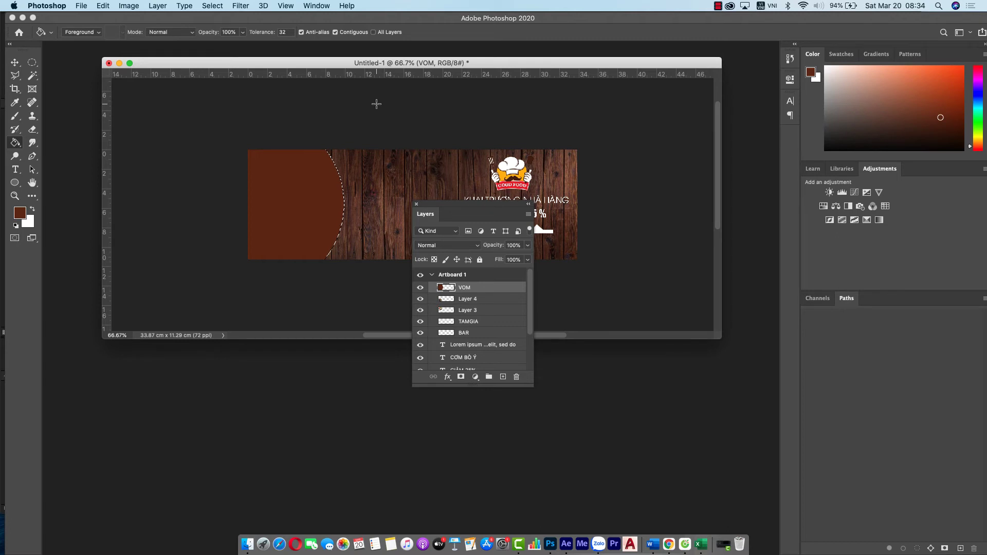
key(ctrl+0)
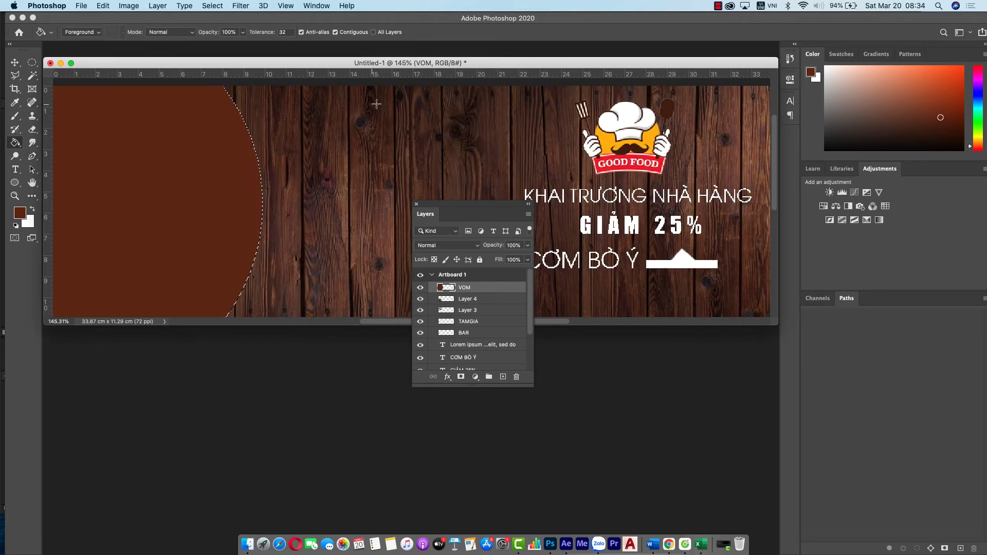
Deselect, move the VOM layer below BAR, and shift the brown shape slightly right
click(218, 6)
click(229, 29)
key(v)
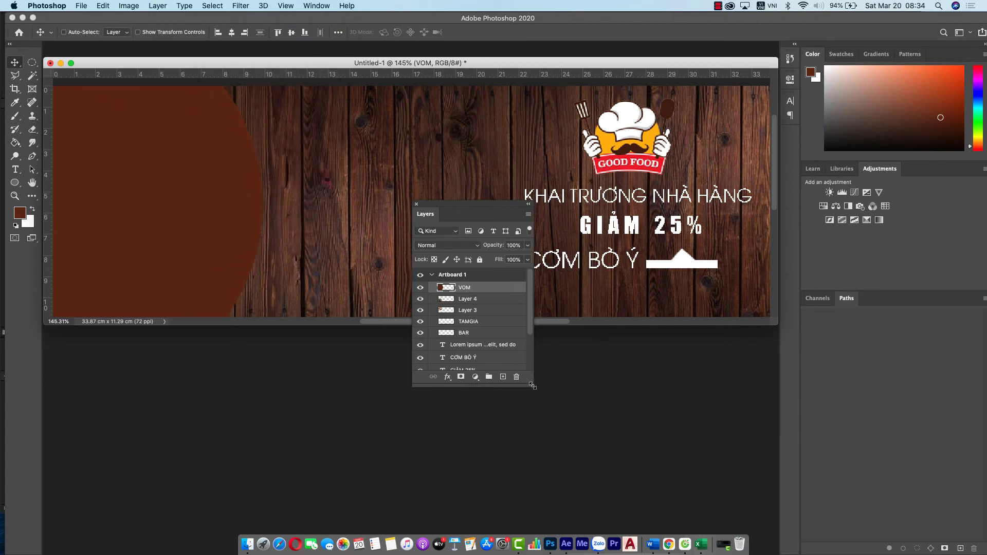
drag(532, 386, 554, 451)
drag(510, 292, 502, 339)
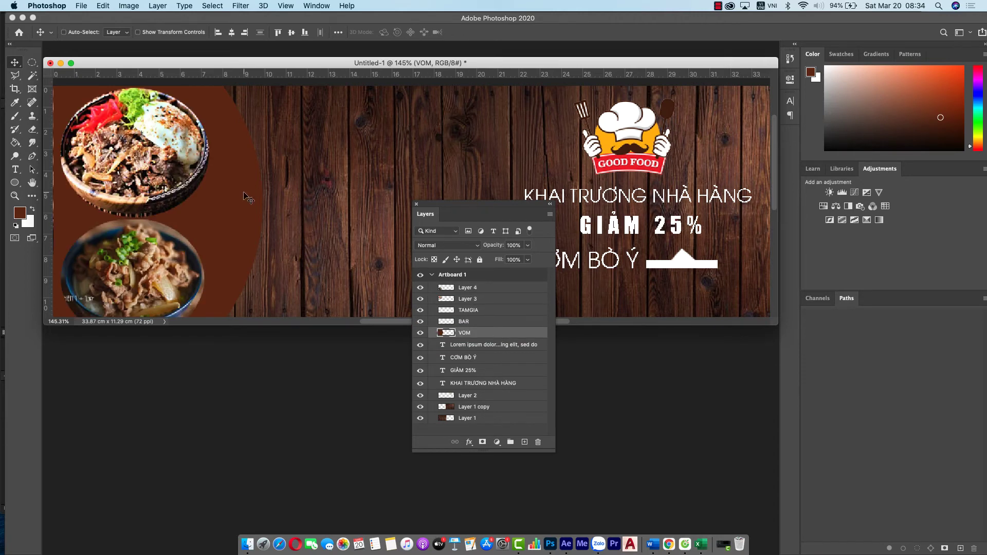
mouse_move(244, 188)
mouse_down()
mouse_move(263, 191)
mouse_move(257, 176)
mouse_up()
Review the cơm bò, logo food, woood texture and banner đồ ăn reference images in Chrome
key(super+Tab)
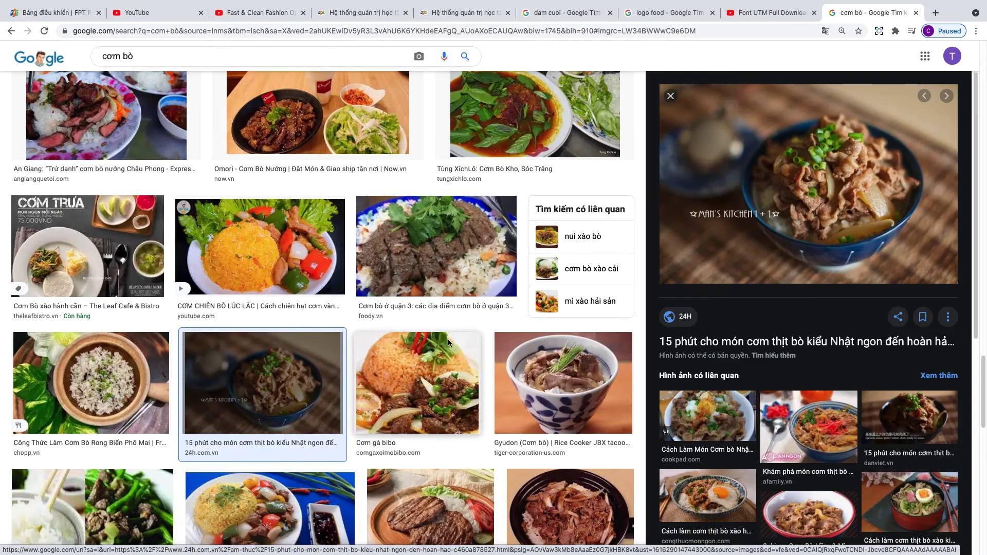
click(667, 14)
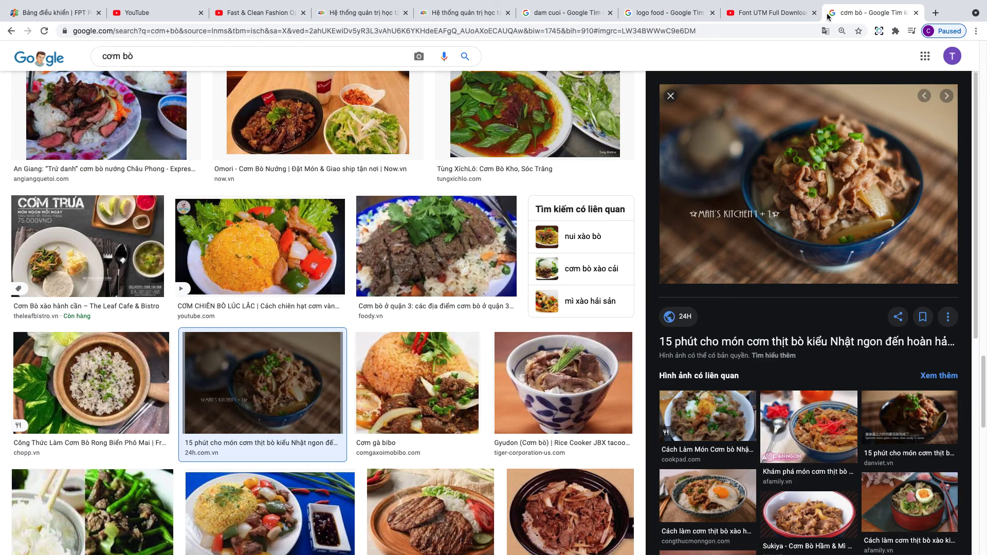
click(869, 13)
click(11, 31)
click(12, 31)
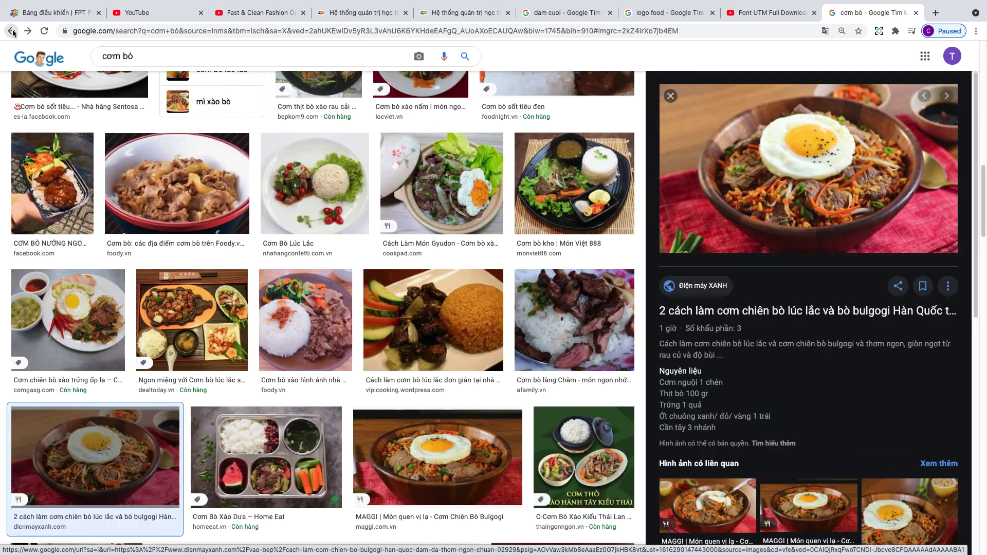
click(12, 31)
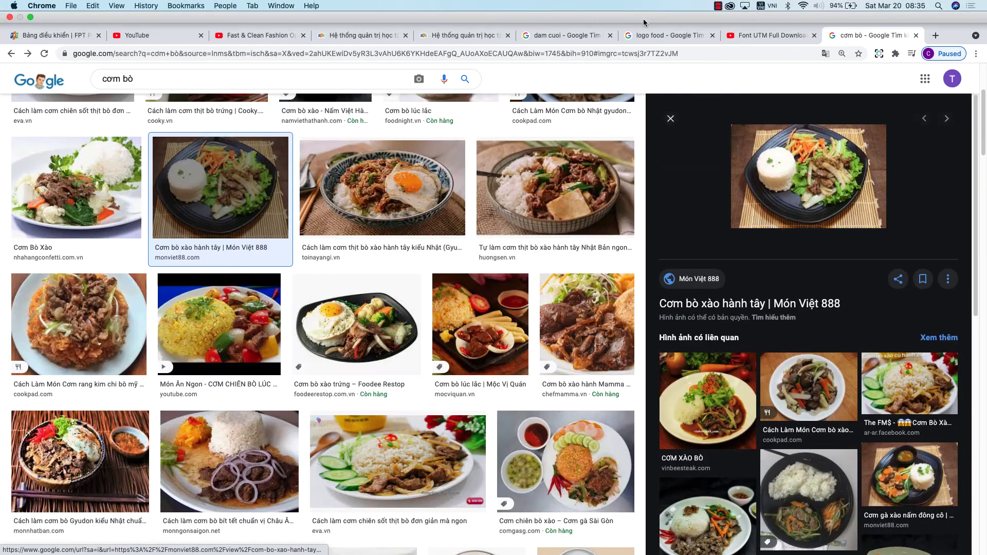
click(643, 34)
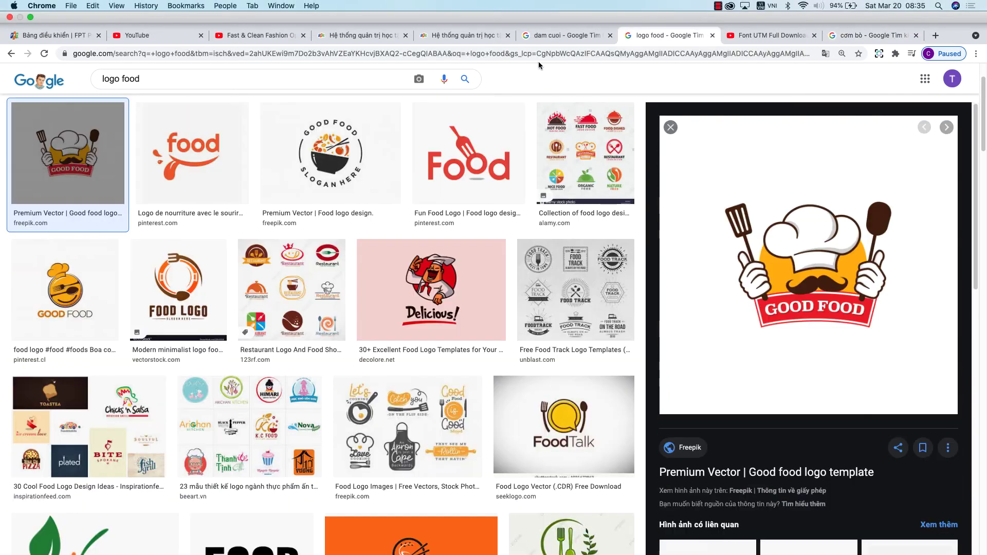
click(10, 54)
click(11, 56)
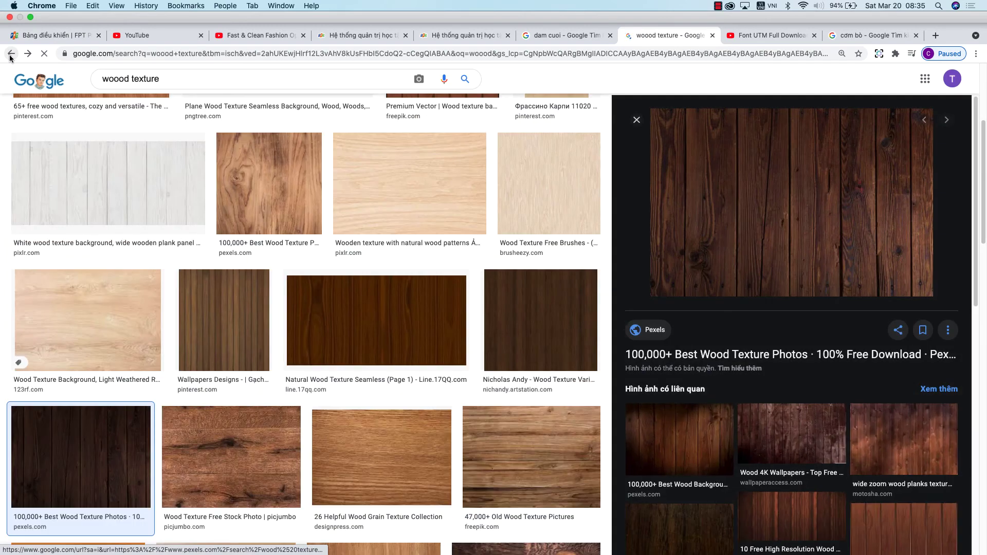
click(10, 56)
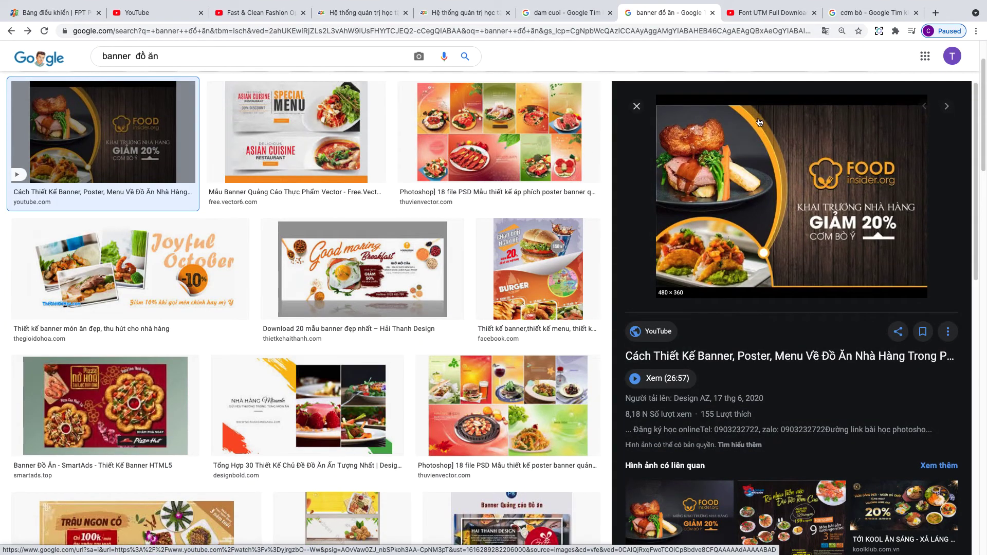
key(super+Tab)
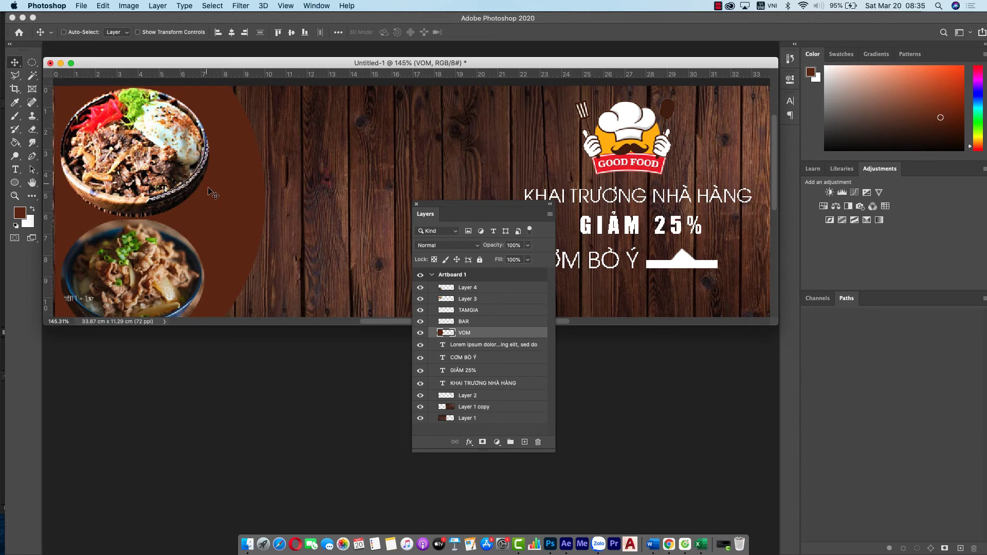
Zoom out and draw an oval selection sitting inside the brown shape on VOM
drag(245, 62, 338, 65)
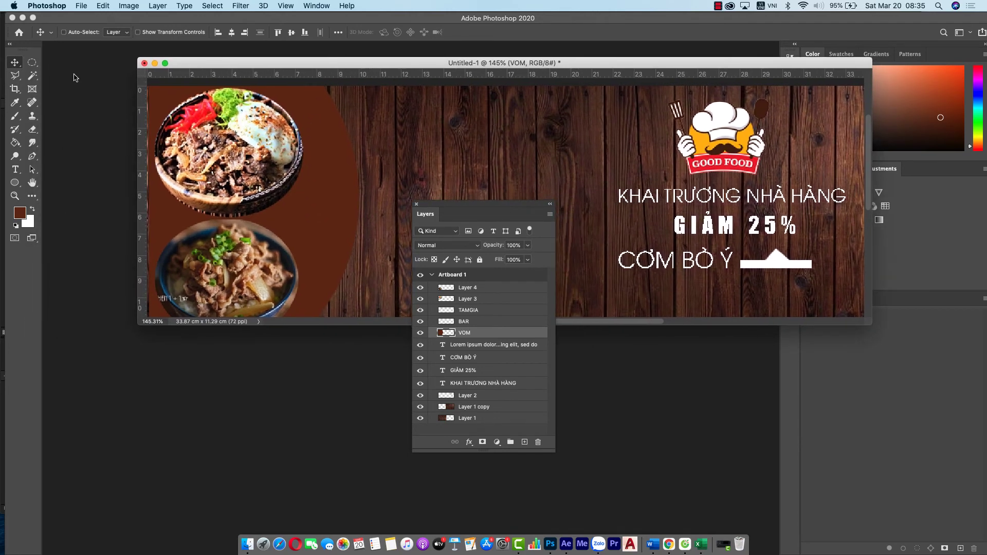
key(super+minus)
key(super+minus)
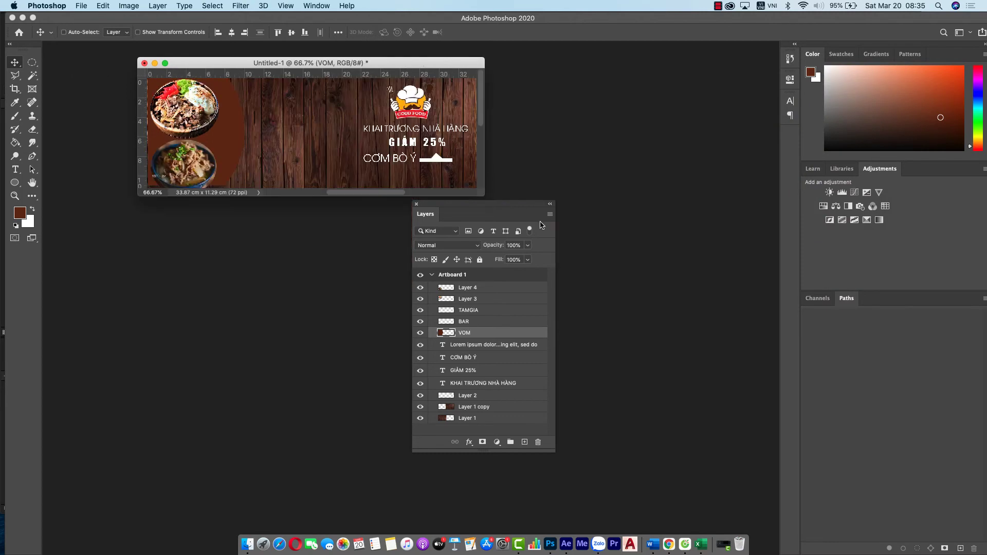
drag(487, 198, 687, 330)
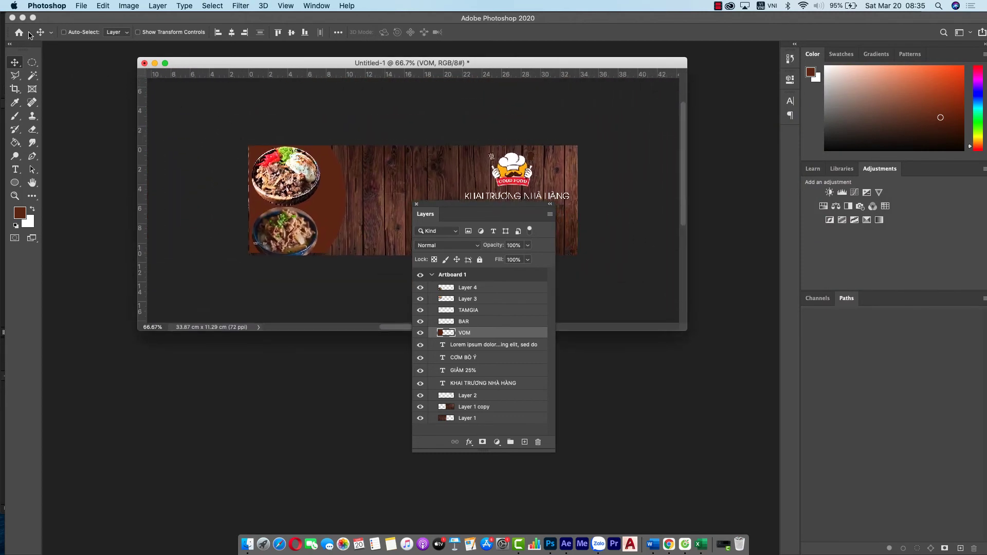
click(32, 62)
drag(188, 104, 333, 285)
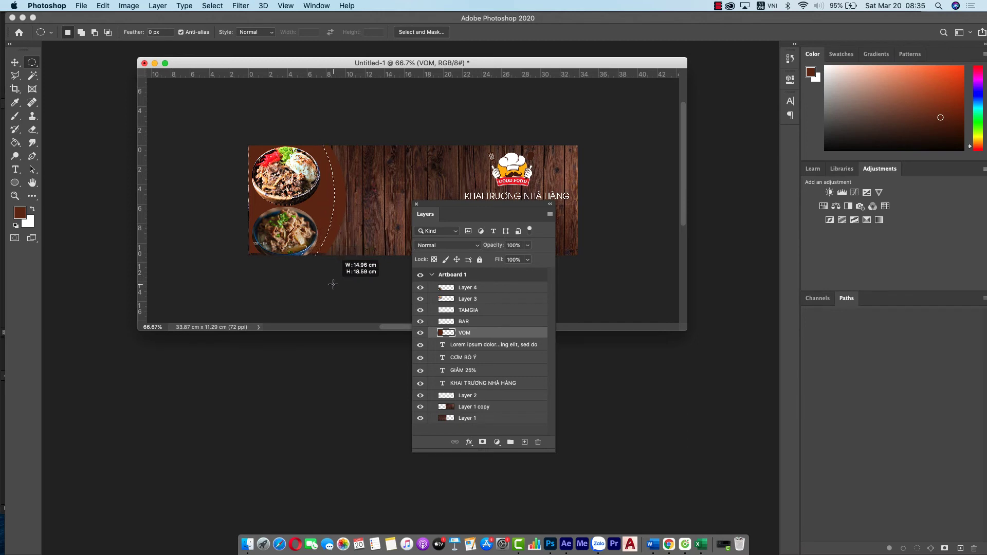
drag(334, 284, 331, 292)
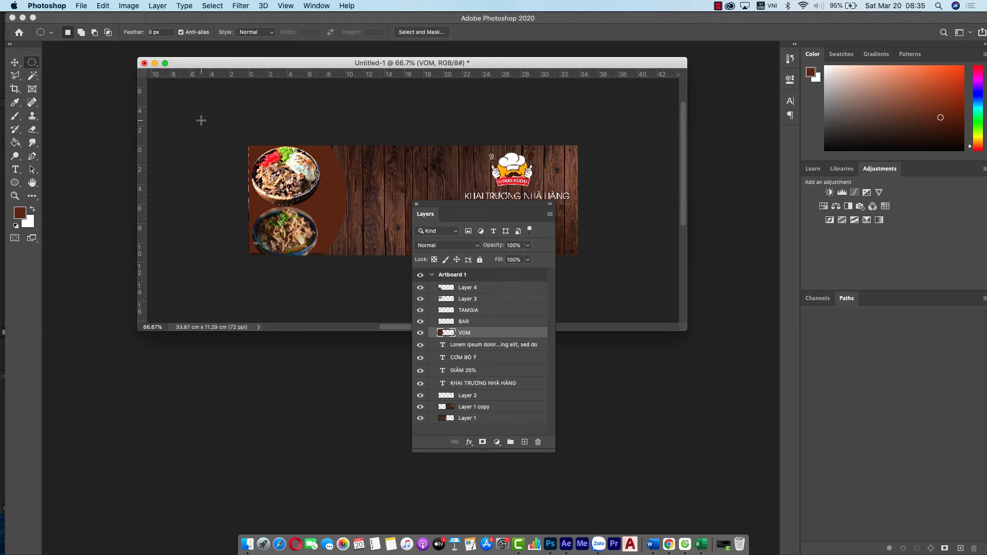
drag(201, 118, 334, 281)
Delete the brown fill inside the oval to leave a thin arc, and deselect
key(Delete)
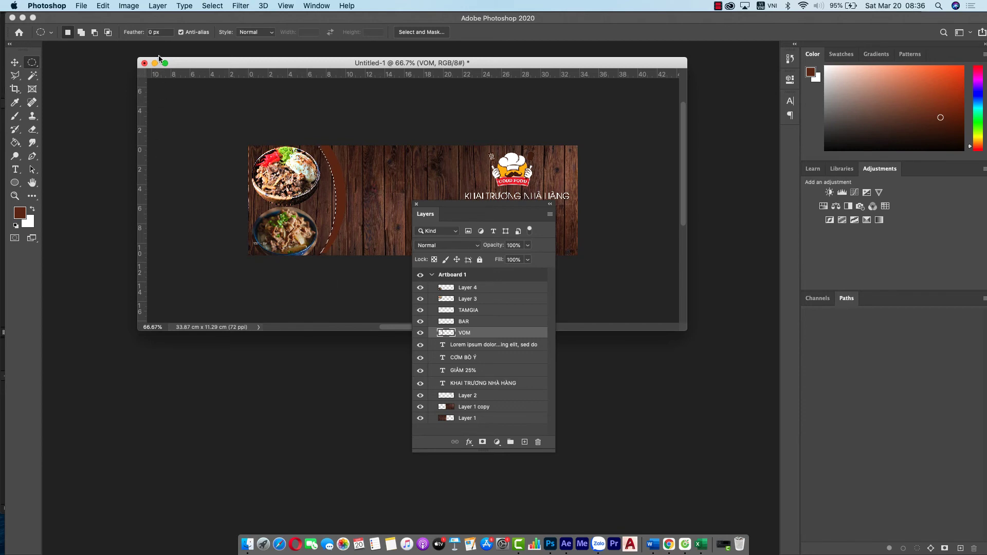
click(164, 7)
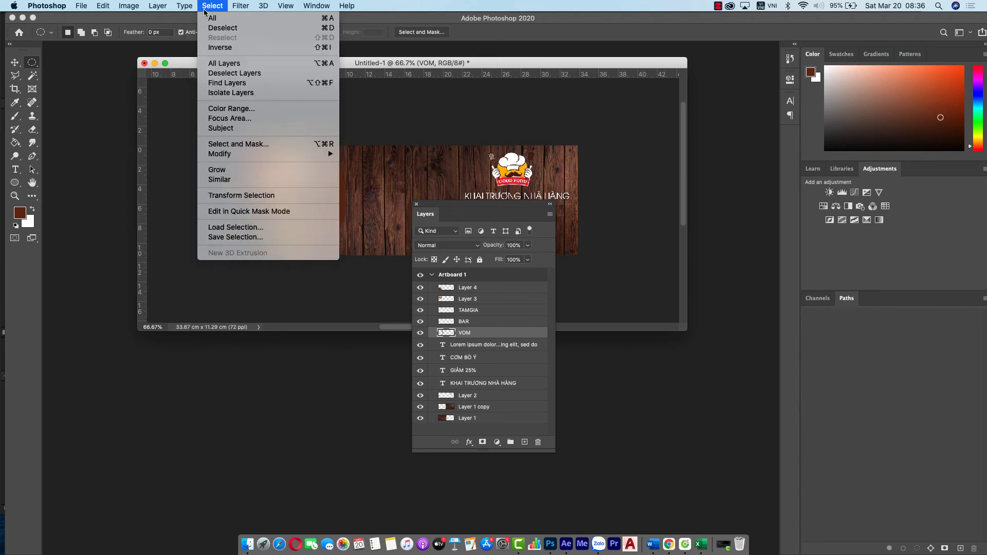
click(208, 29)
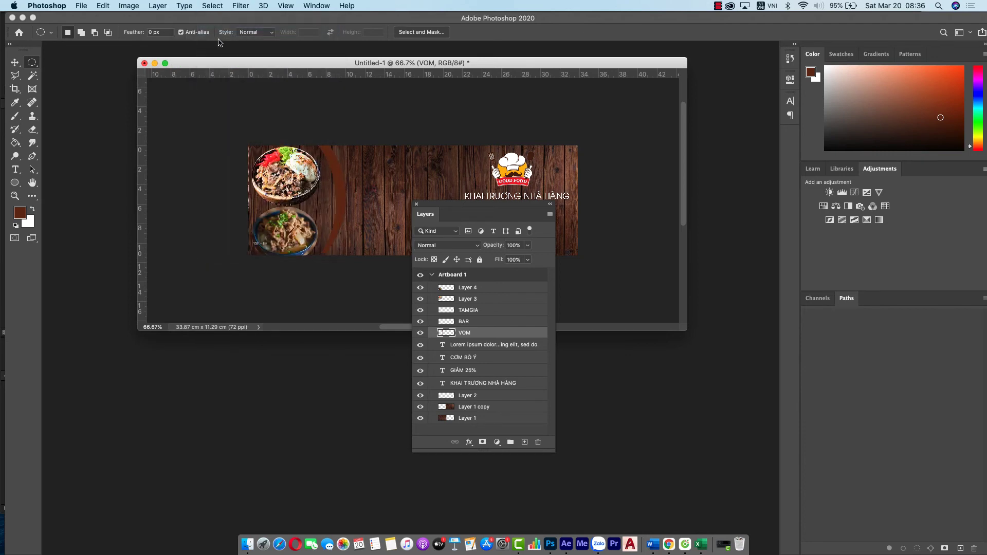
key(super+0)
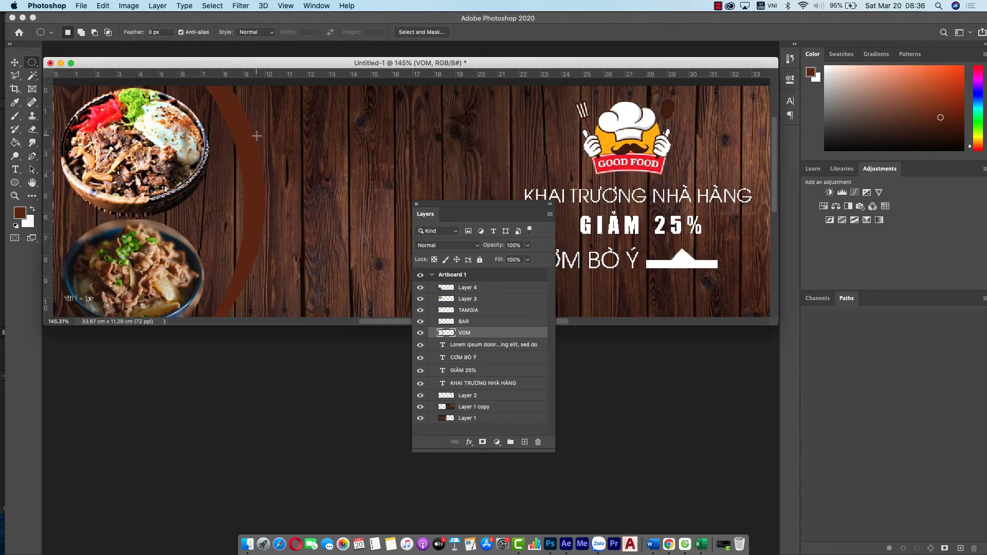
Duplicate the VOM brown arc layer and place the copy just right of the original
click(15, 62)
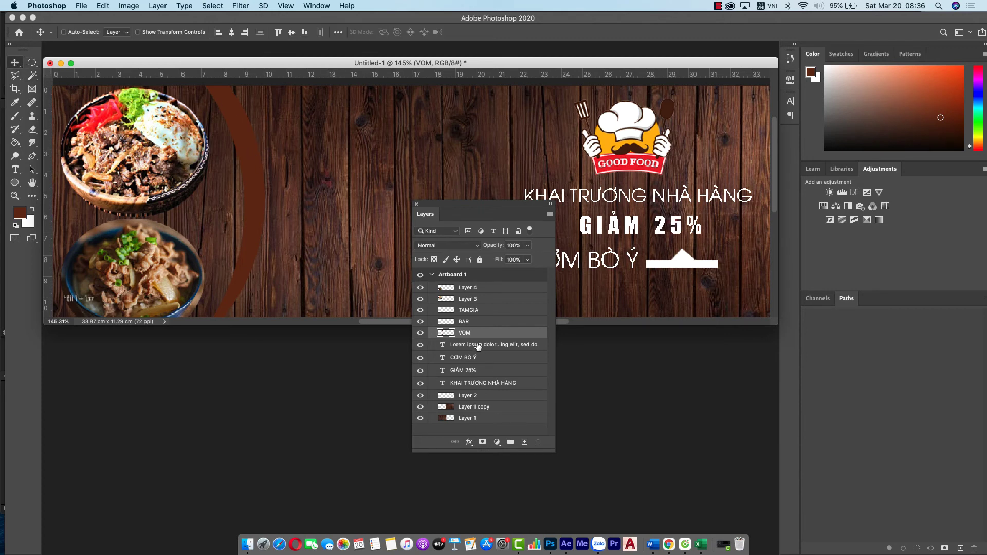
drag(503, 337, 525, 442)
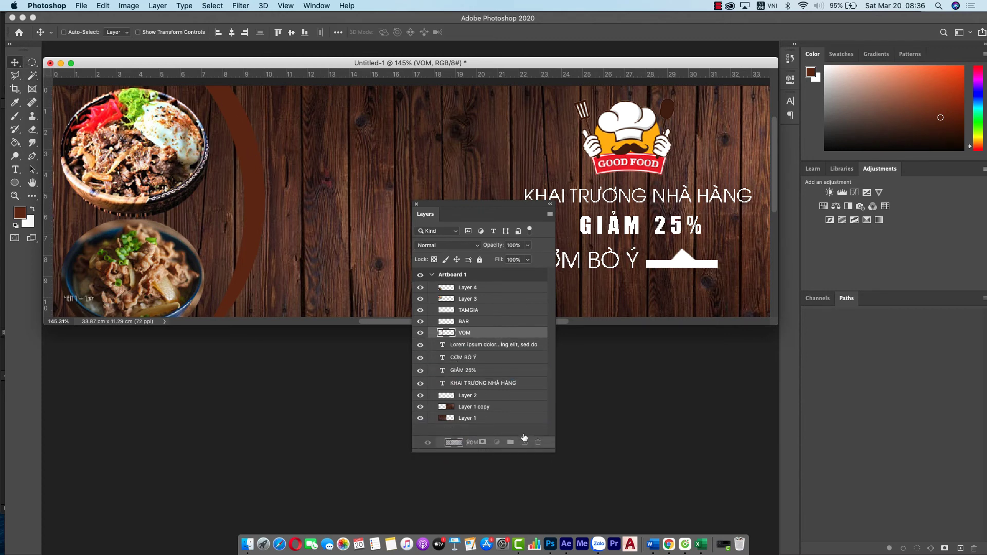
drag(255, 212, 355, 211)
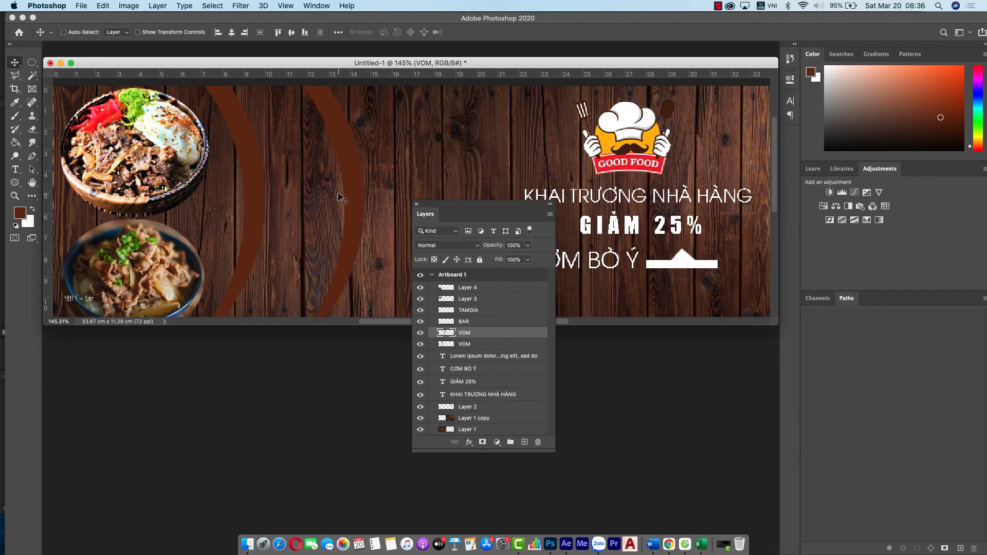
key(ctrl+z)
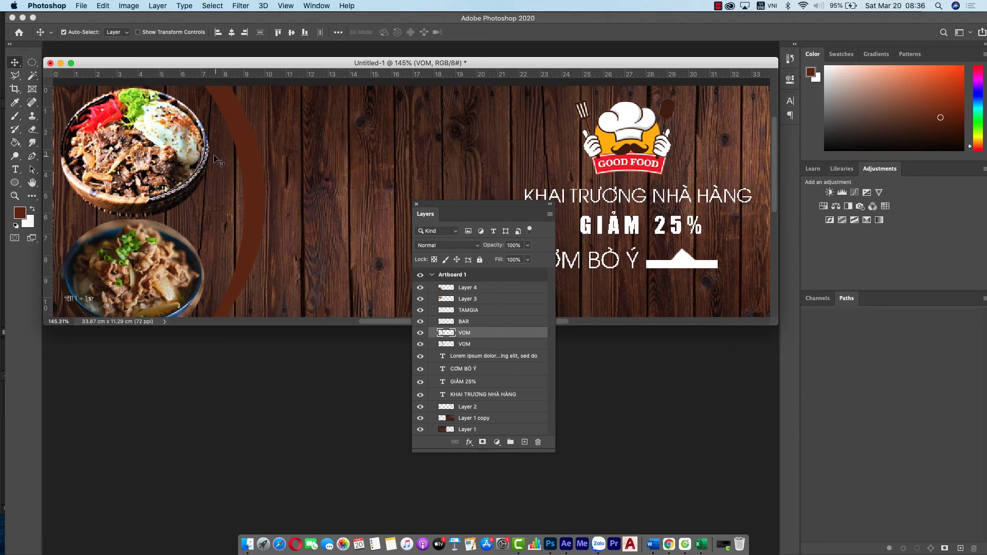
drag(240, 135, 318, 135)
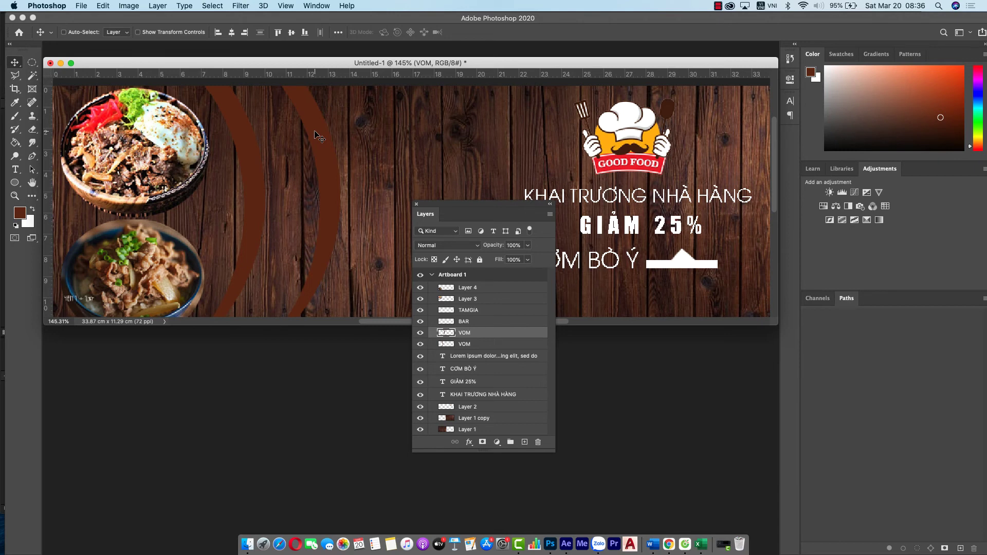
key(ctrl+z)
mouse_move(481, 335)
mouse_down()
mouse_move(503, 382)
mouse_move(510, 436)
mouse_up()
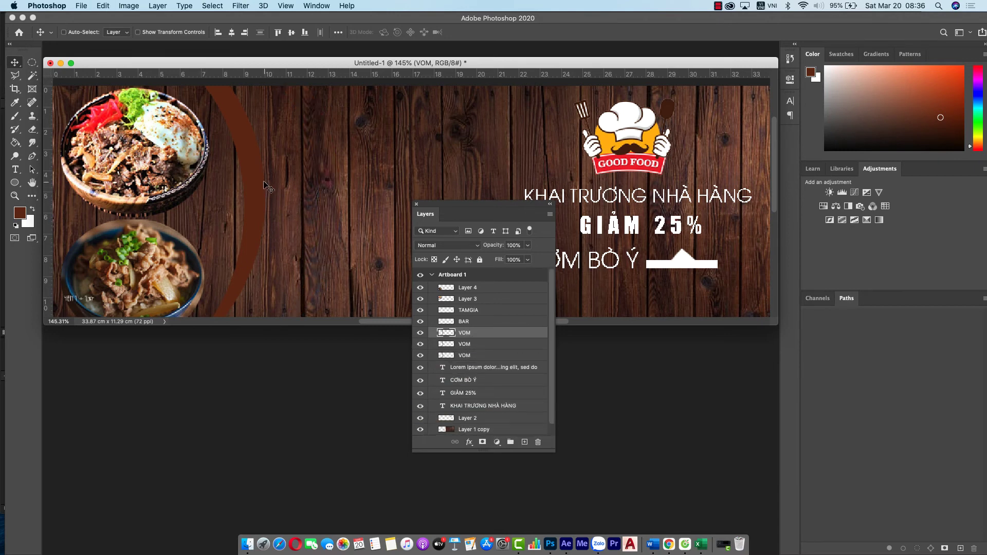
drag(264, 185, 315, 175)
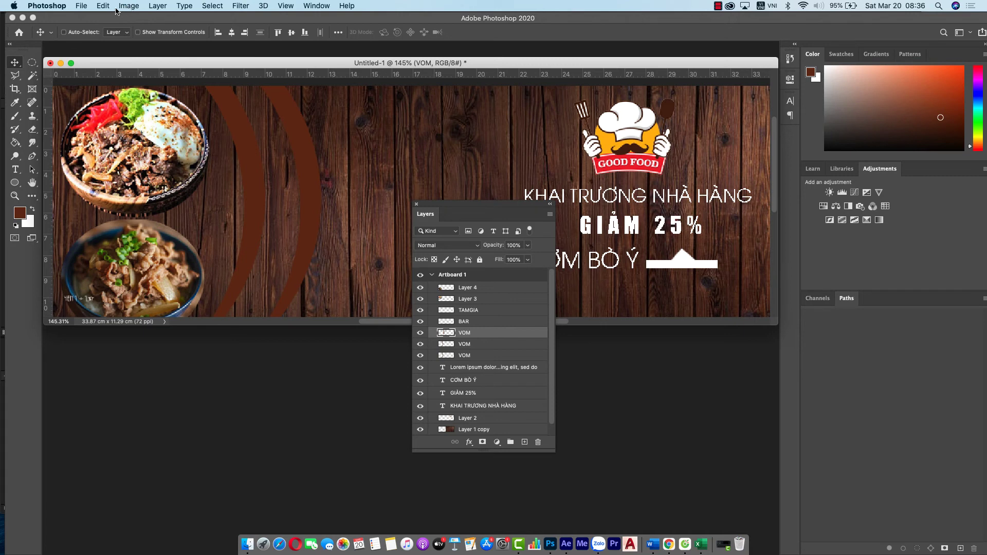
Recolour the arc copy orange with Color Balance Yellow −100 twice, then slide it beside the brown arc
click(128, 5)
mouse_move(146, 34)
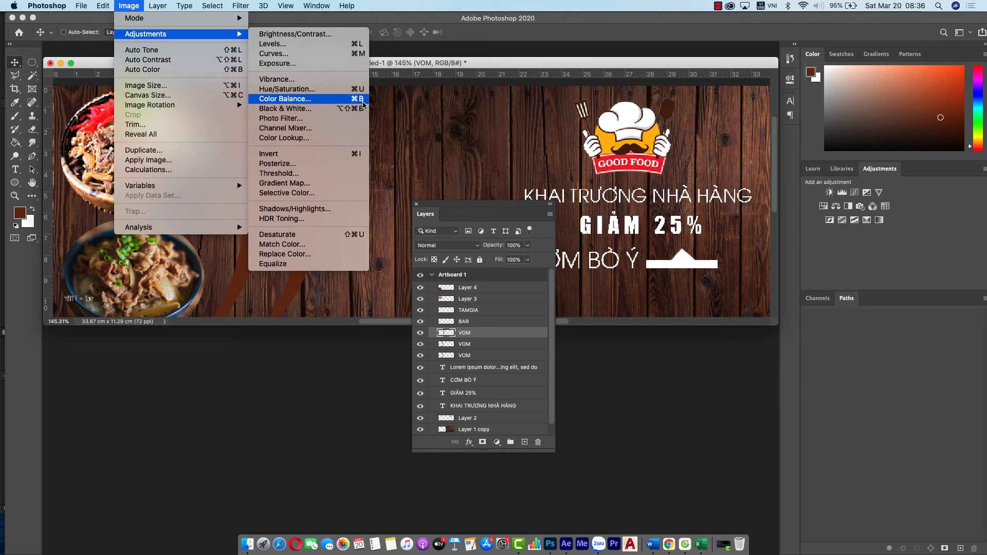
click(363, 101)
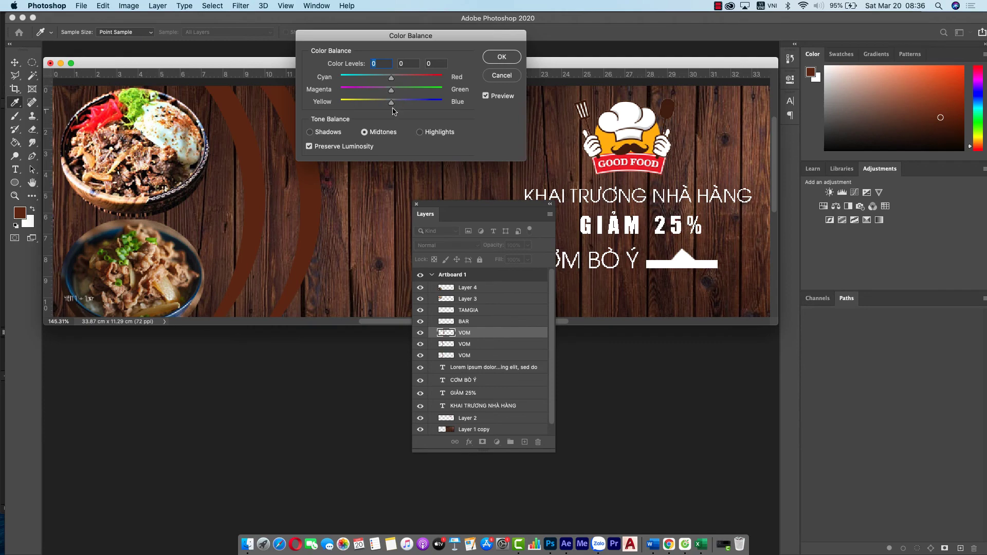
drag(393, 106, 330, 109)
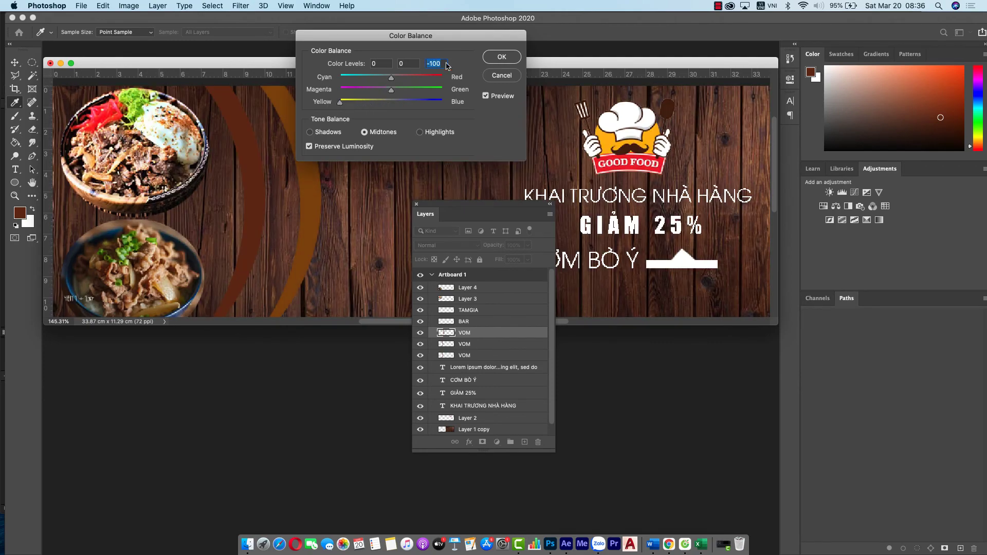
click(485, 58)
key(super)
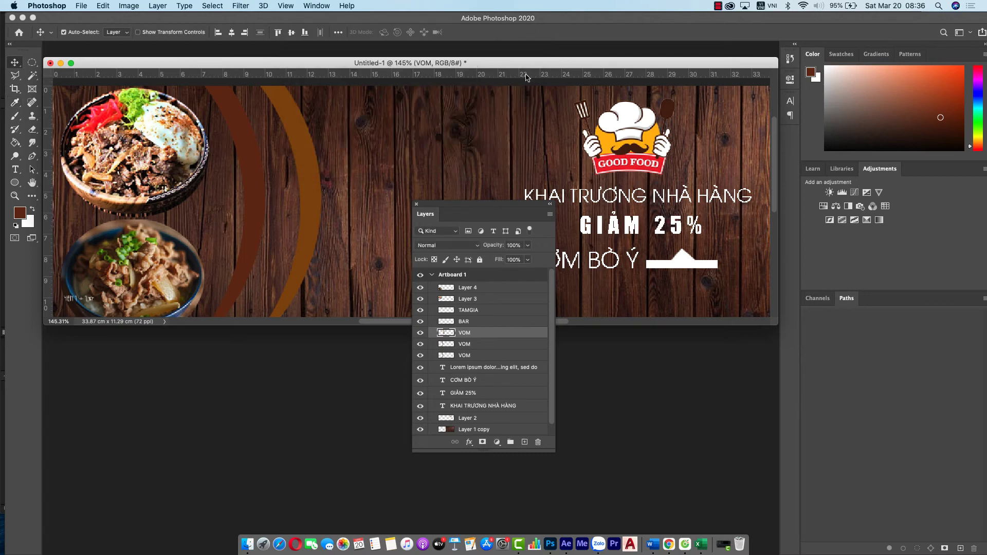
key(super+b)
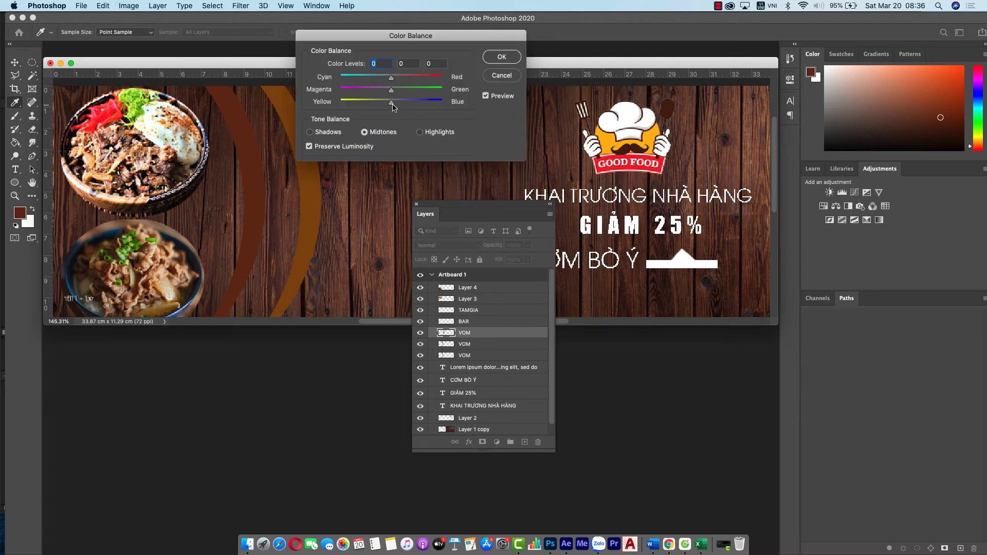
drag(392, 103, 340, 102)
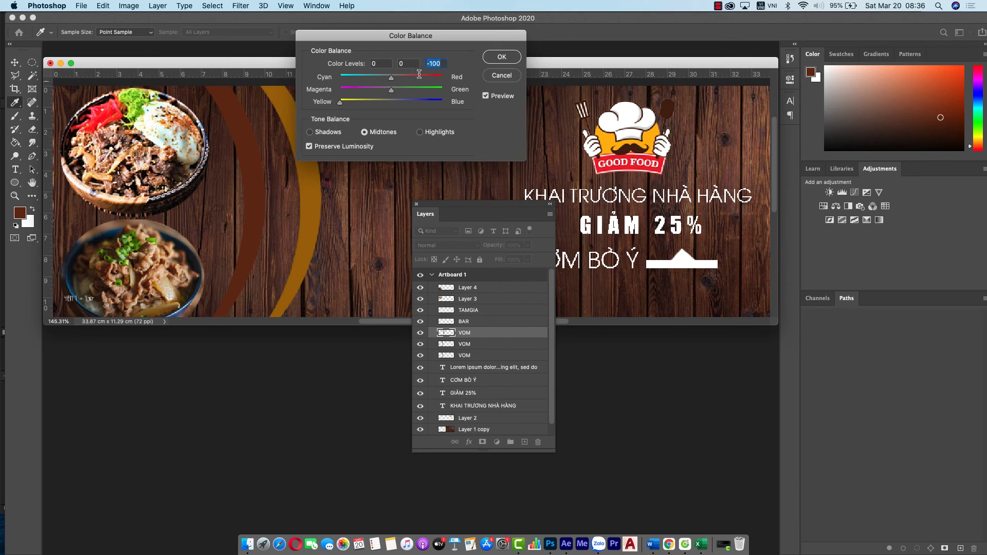
click(494, 62)
drag(311, 174, 244, 175)
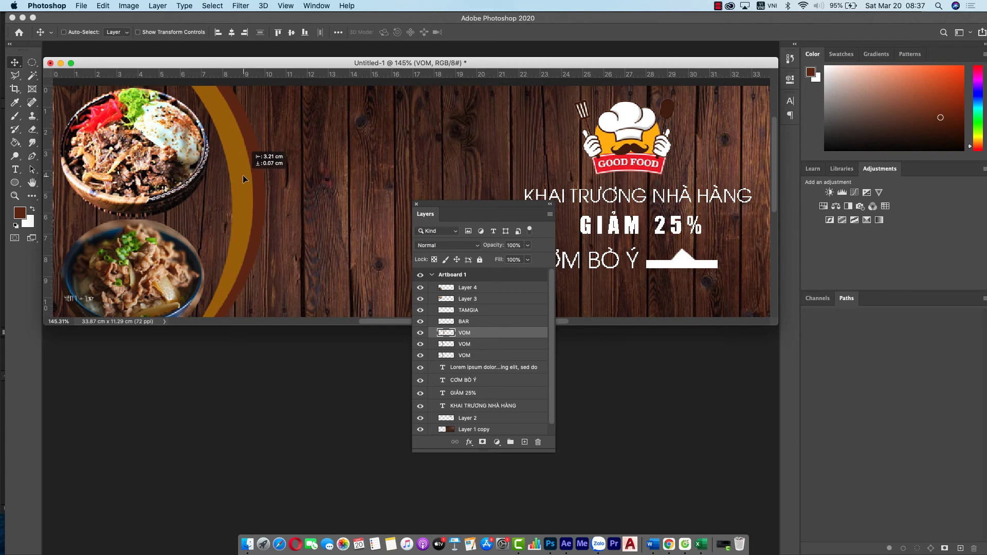
Set the orange arc layer's opacity to about 61% and zoom the view to 100%
drag(244, 174, 243, 175)
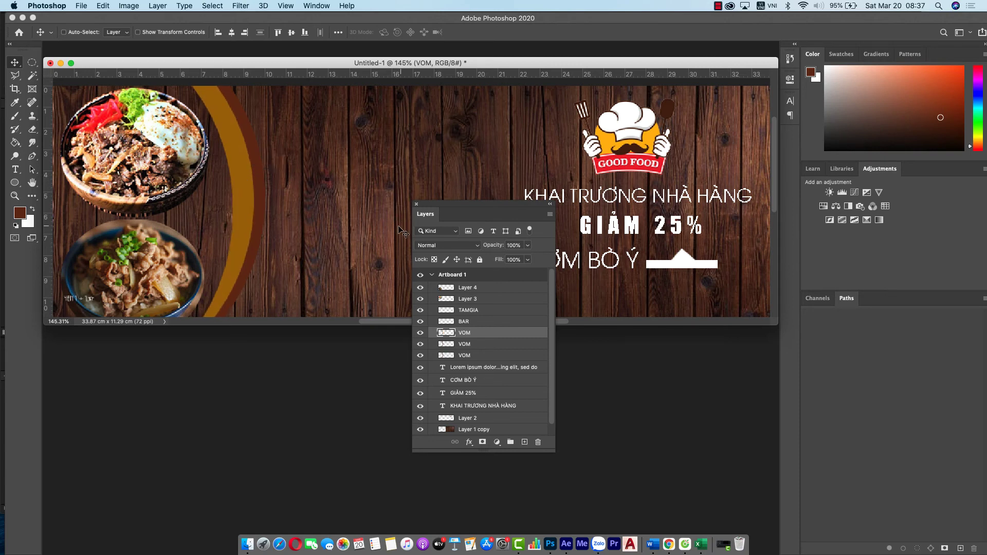
click(528, 247)
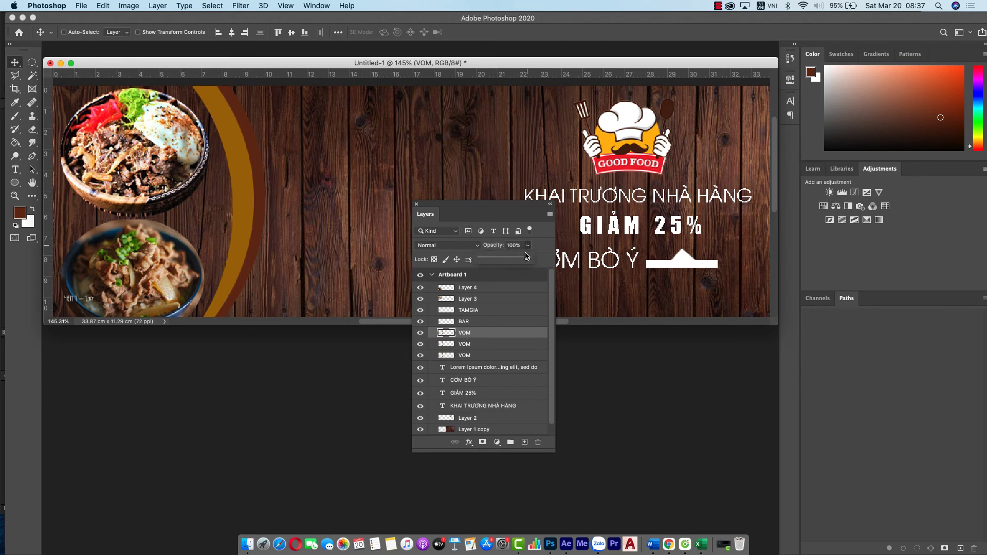
mouse_move(529, 259)
mouse_down()
mouse_move(486, 263)
mouse_move(499, 261)
mouse_up()
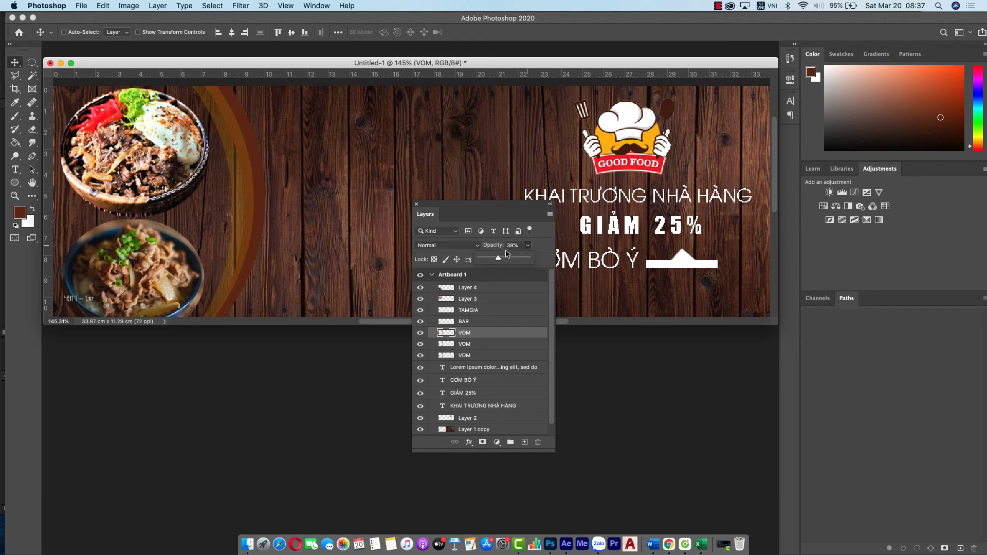
drag(503, 262, 506, 263)
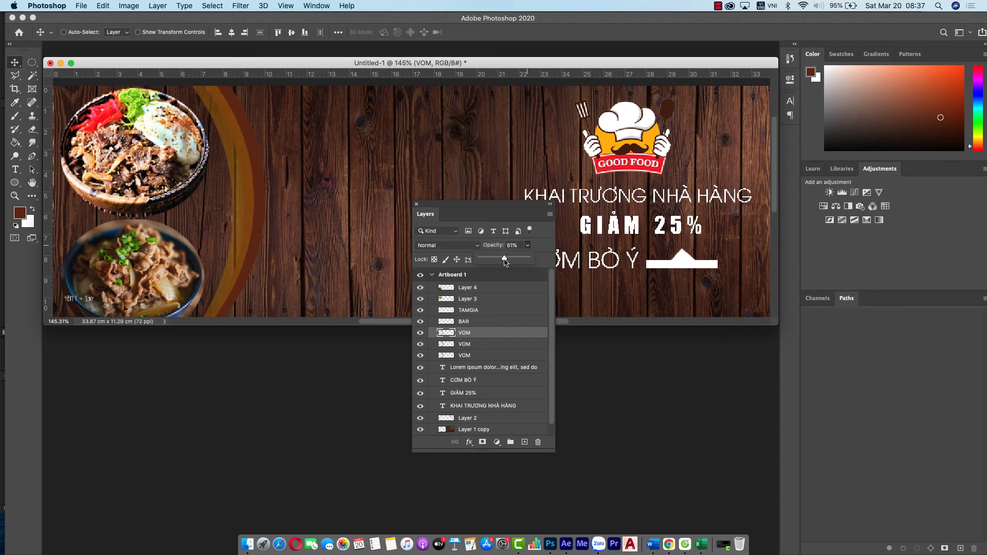
click(551, 204)
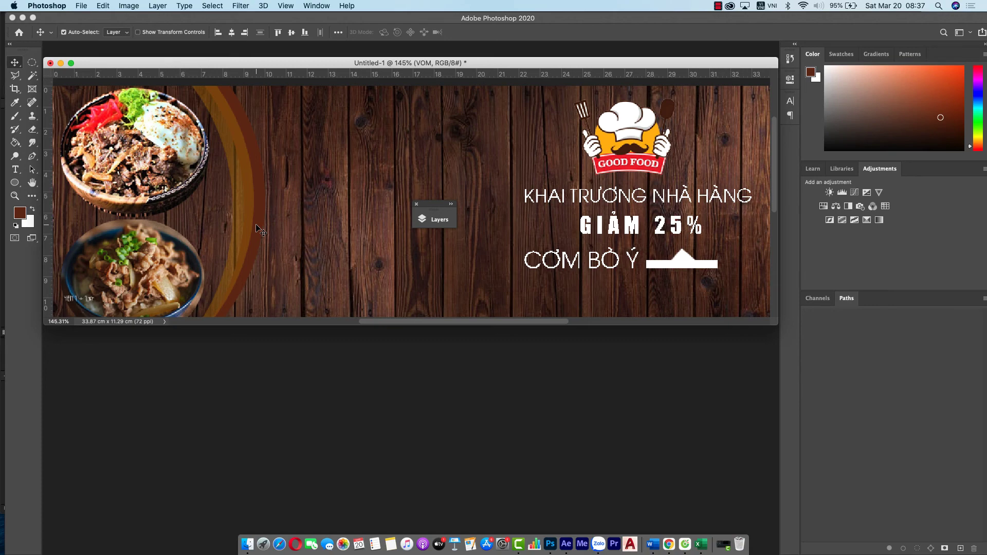
key(super+minus)
drag(214, 66, 311, 100)
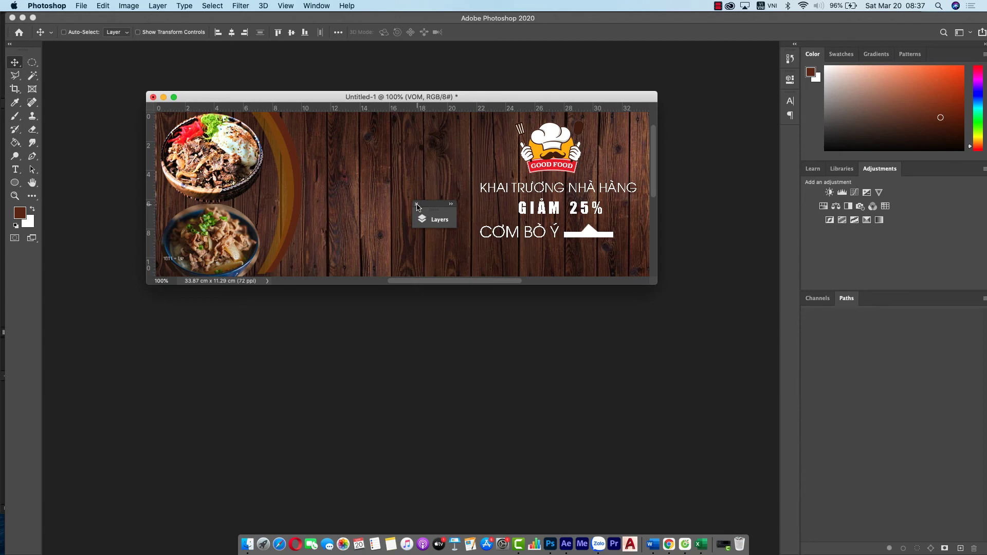
key(super+Tab)
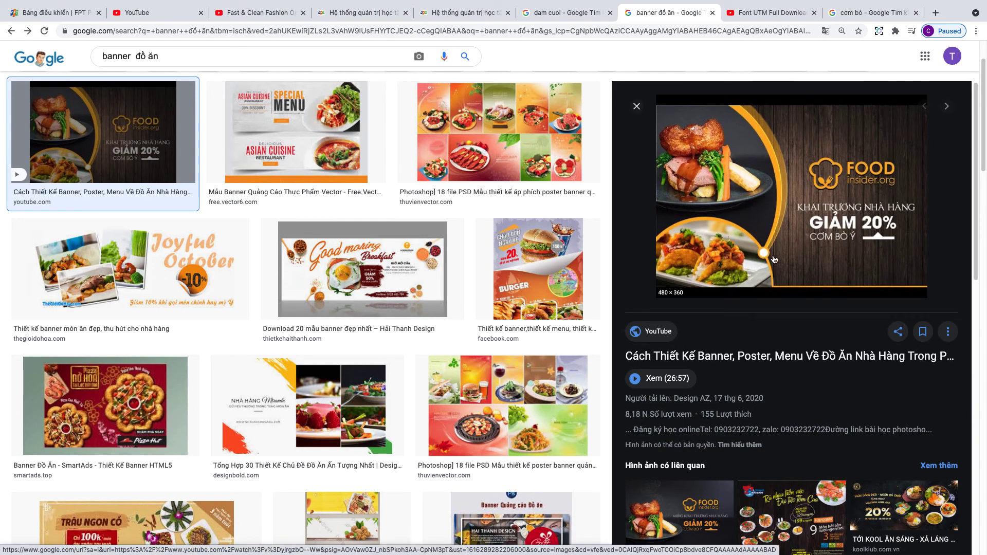
key(super+Tab)
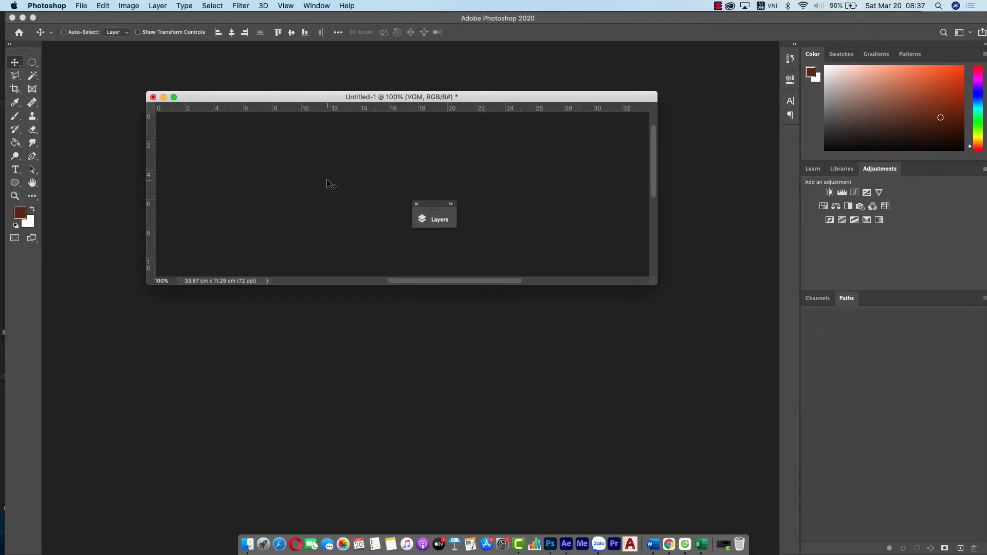
key(super+0)
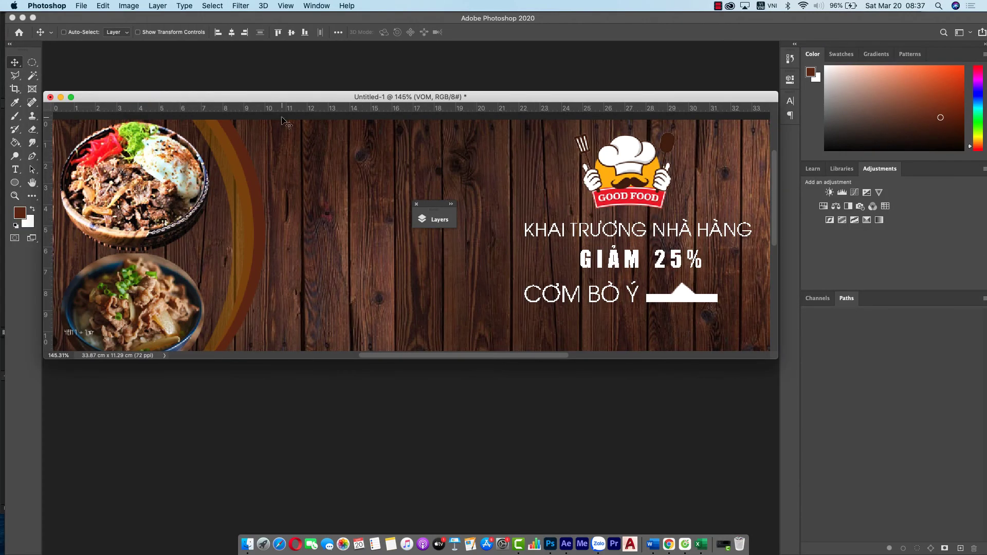
On a new layer above Layer 4, draw a white-filled circle right of the arc
drag(302, 97, 381, 65)
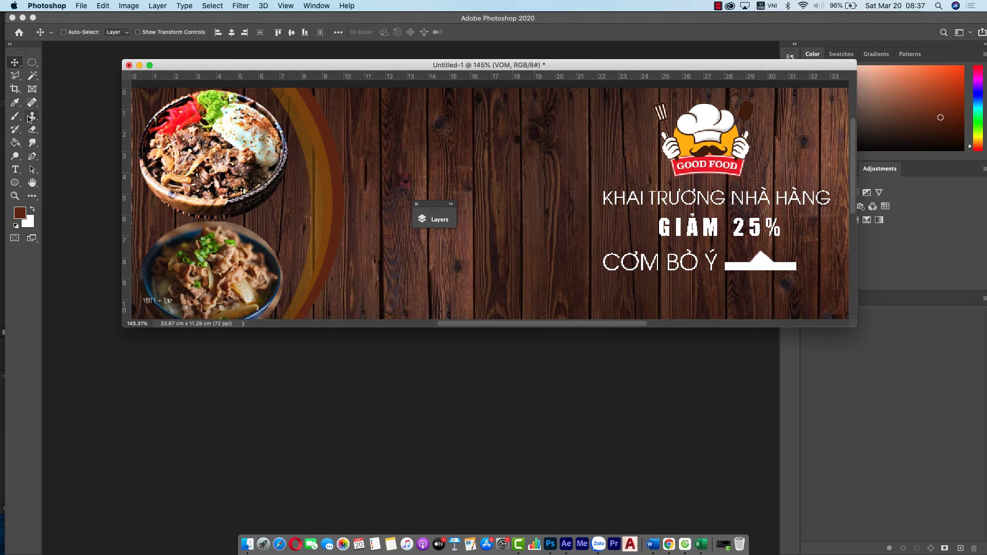
click(435, 219)
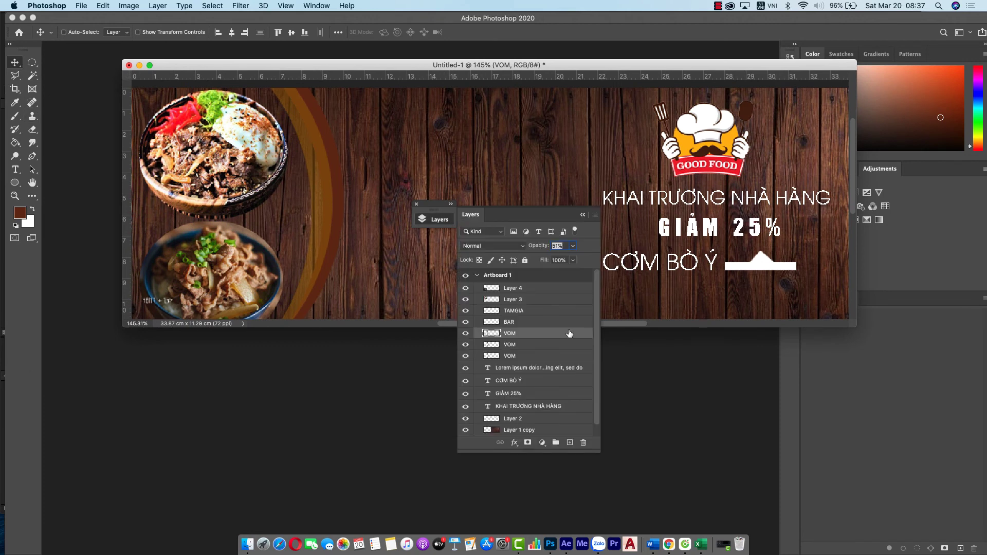
click(568, 293)
click(570, 442)
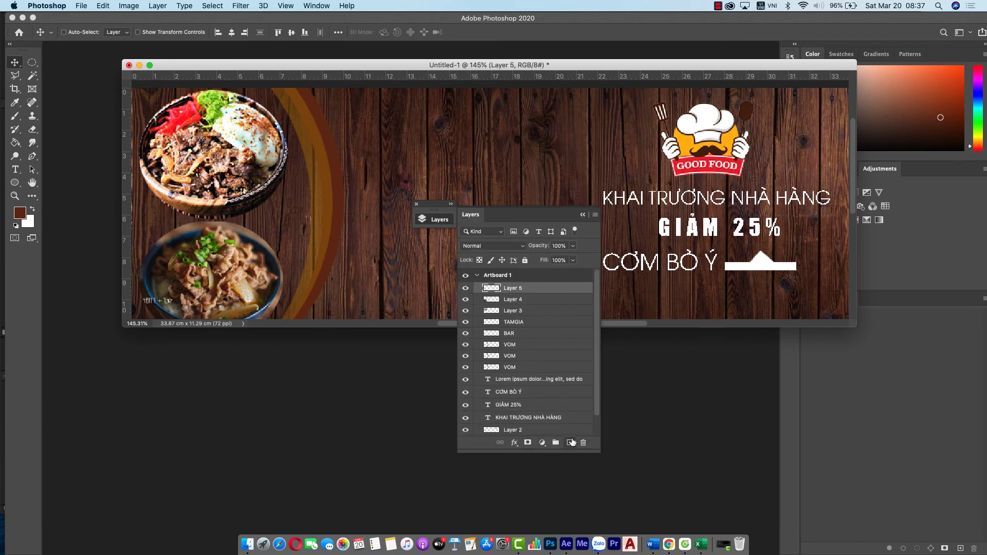
click(32, 62)
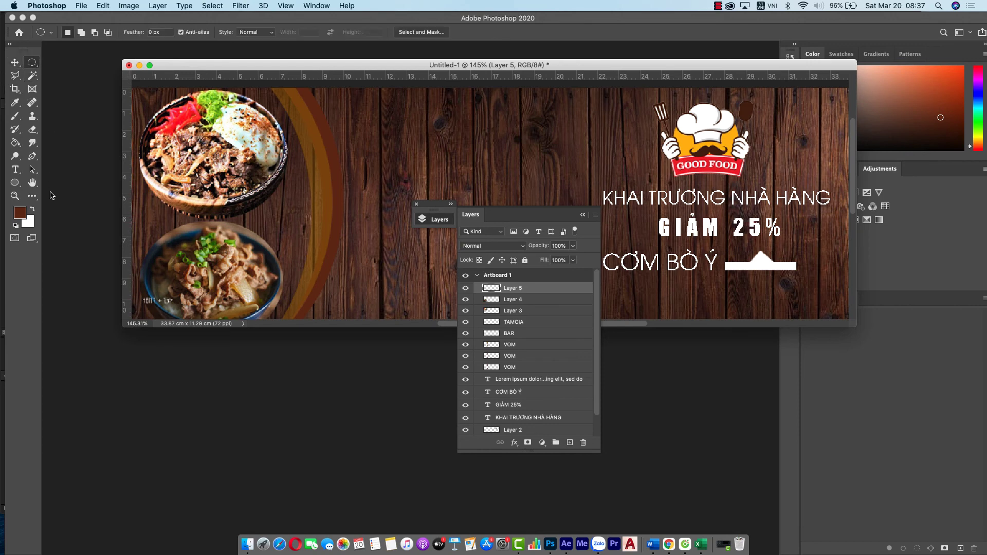
click(33, 209)
drag(305, 185, 346, 226)
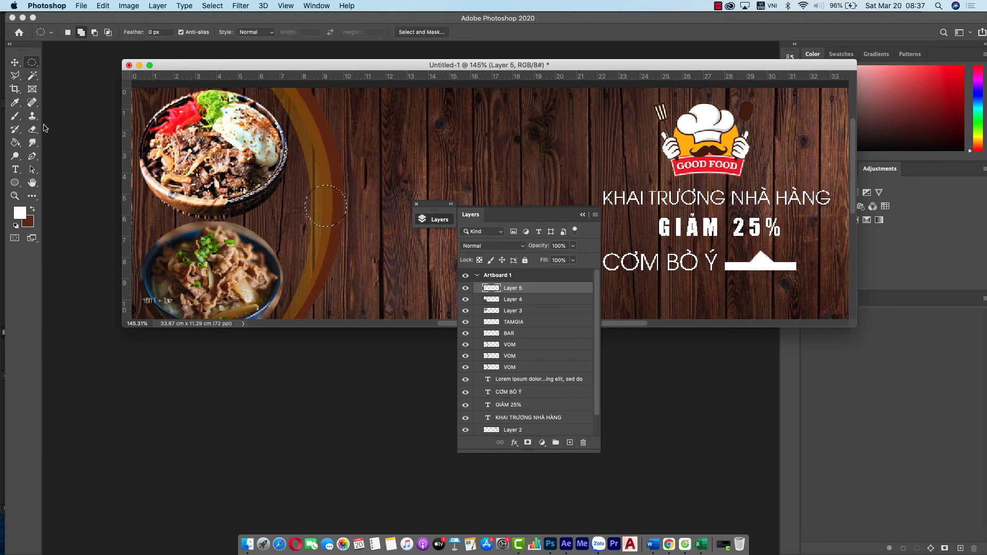
click(16, 142)
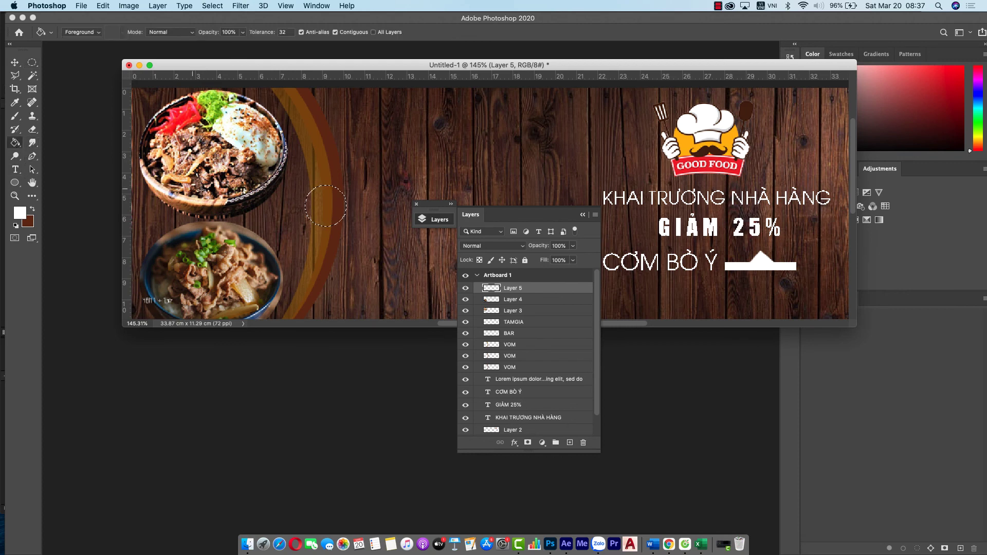
click(314, 204)
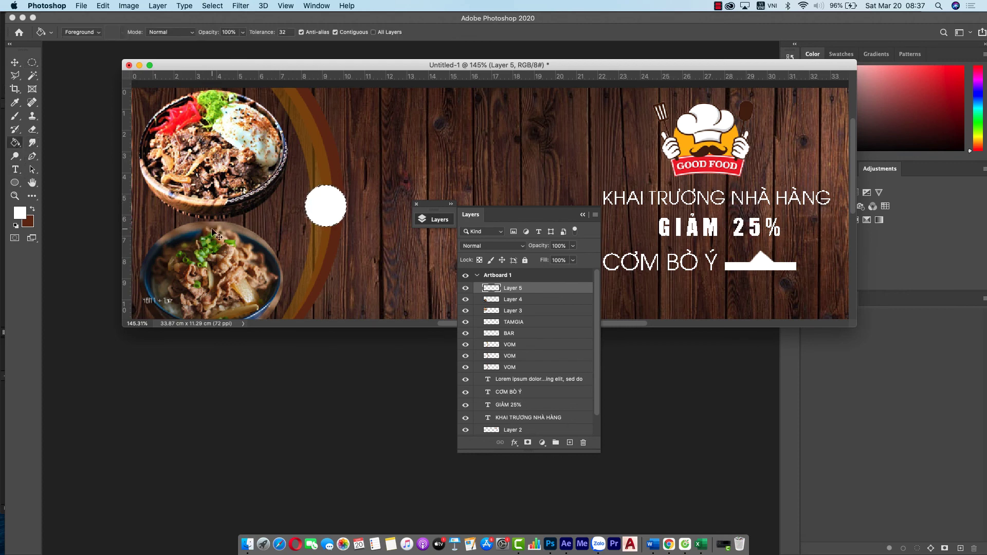
key(super+d)
Fade the white circle to 27% opacity and move it down near the lower bowl
click(15, 62)
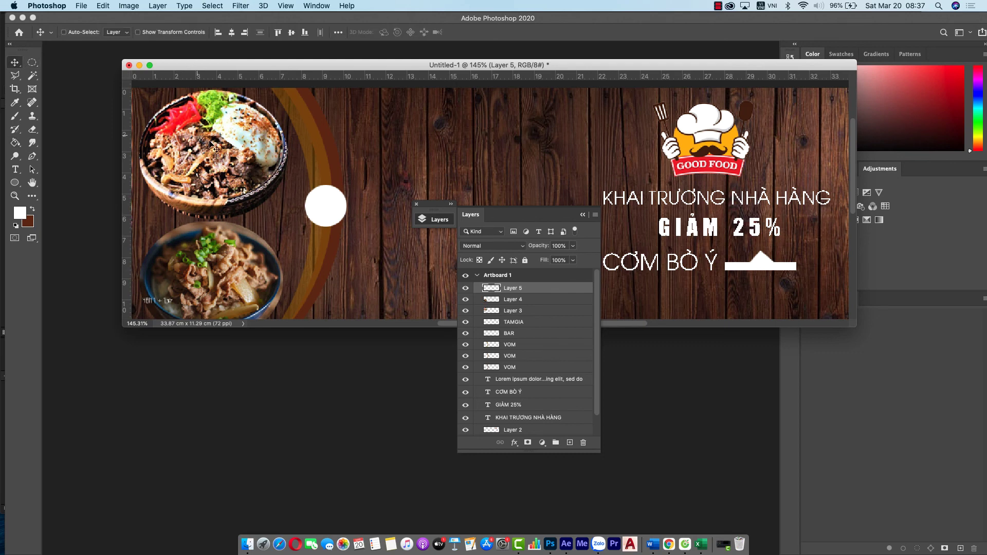
drag(308, 199, 309, 195)
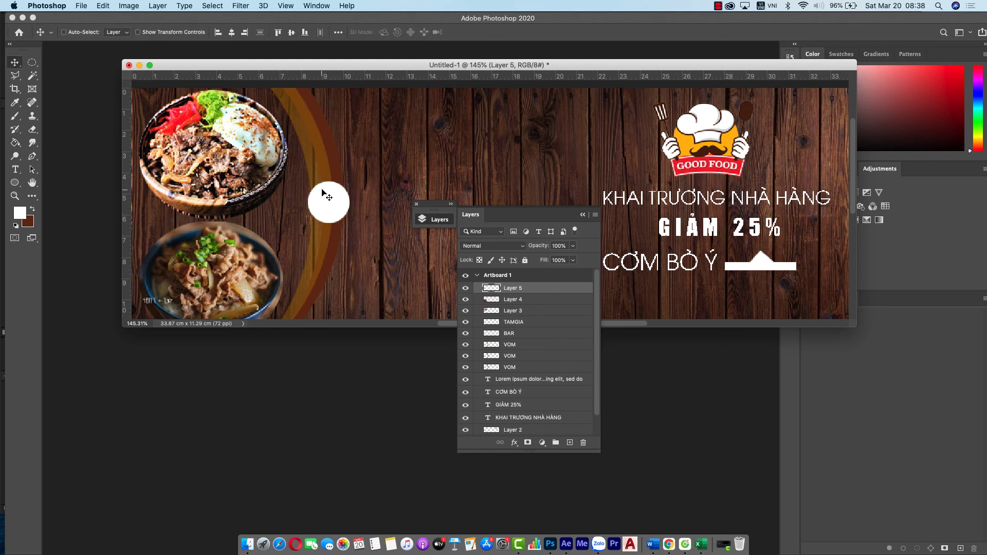
click(573, 246)
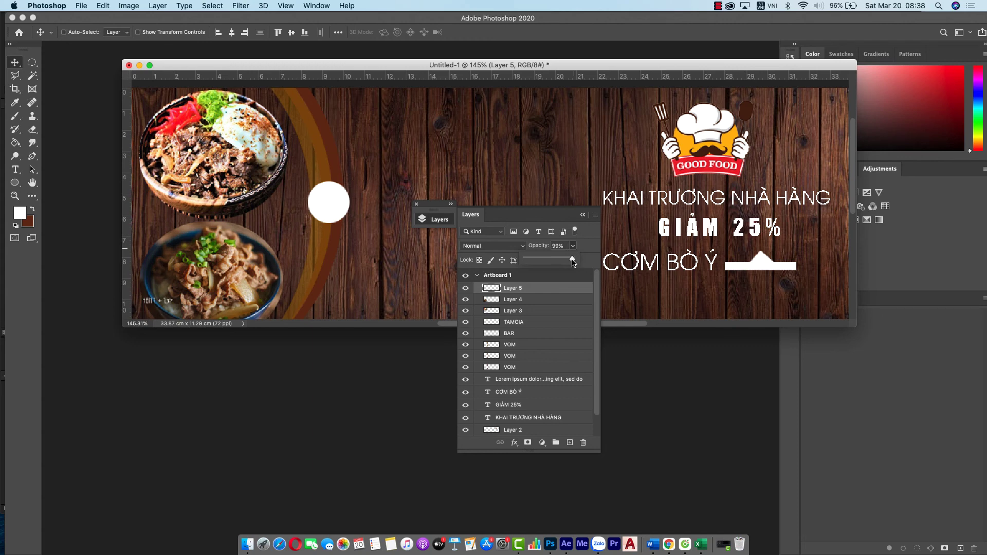
drag(573, 262, 548, 261)
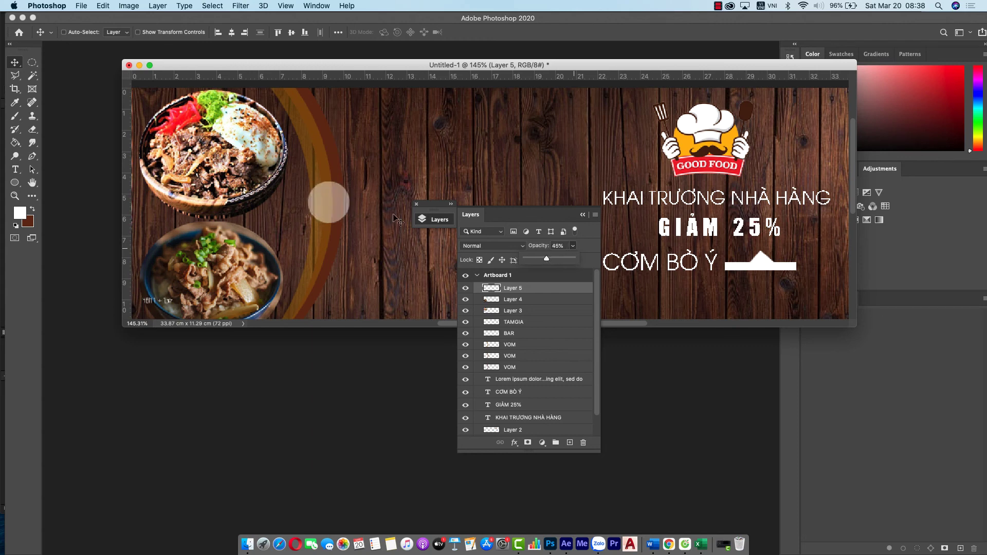
drag(333, 204, 319, 264)
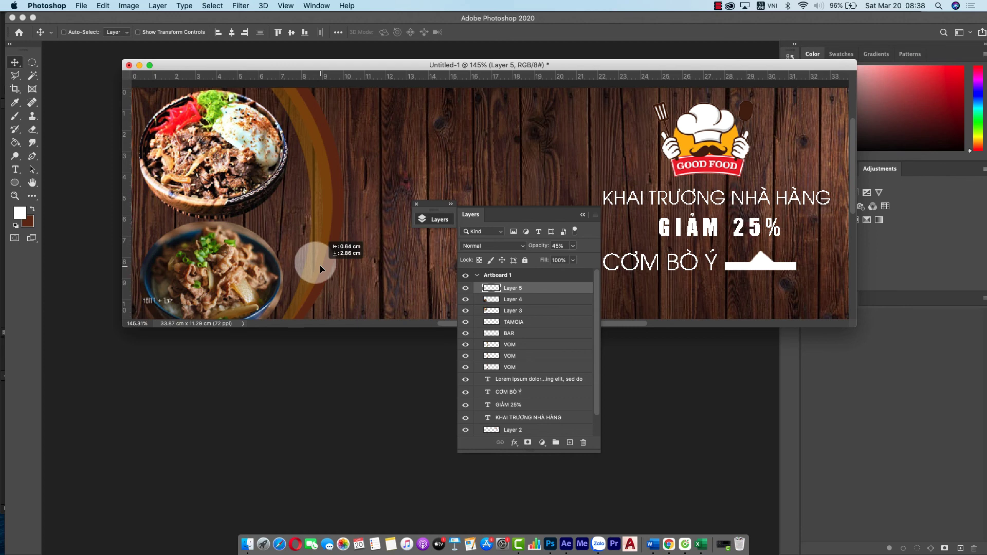
click(572, 246)
drag(563, 263, 558, 263)
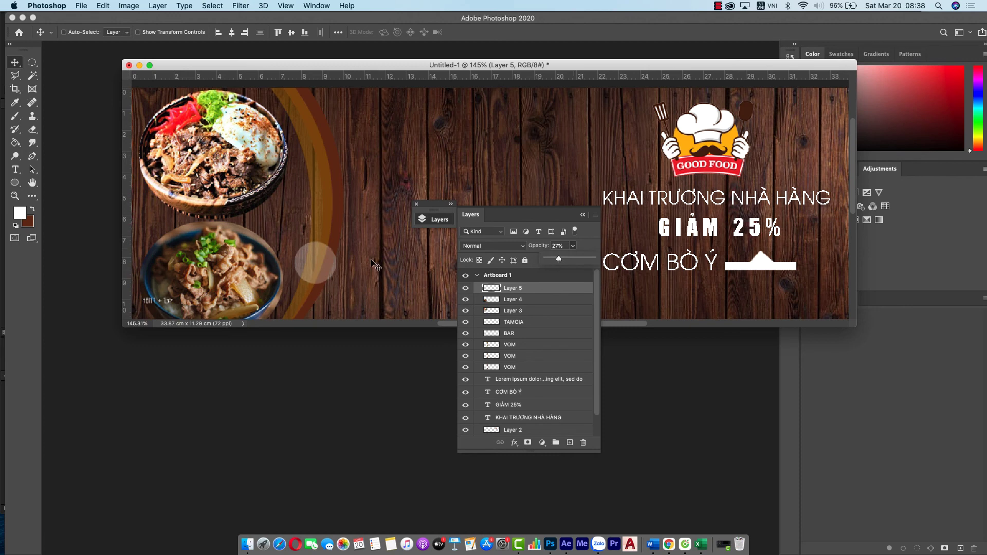
drag(337, 263, 335, 284)
Shrink the circle to about 80% size and duplicate it up and to the right
key(super+t)
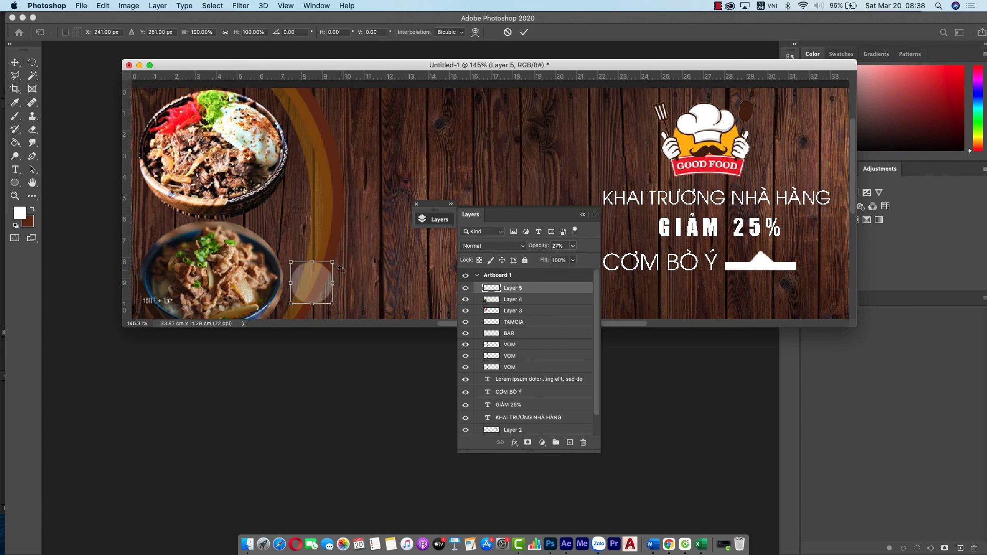
drag(332, 261, 324, 270)
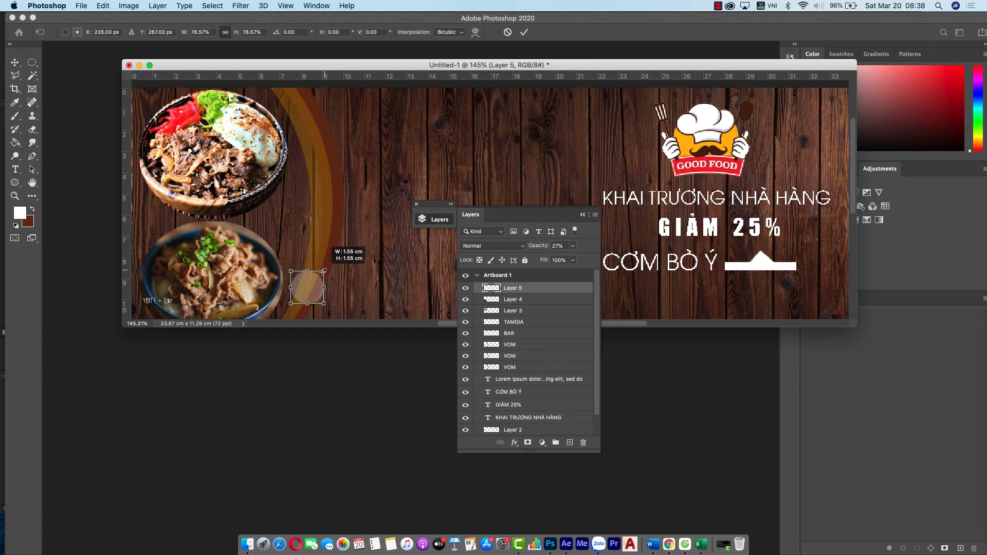
key(Return)
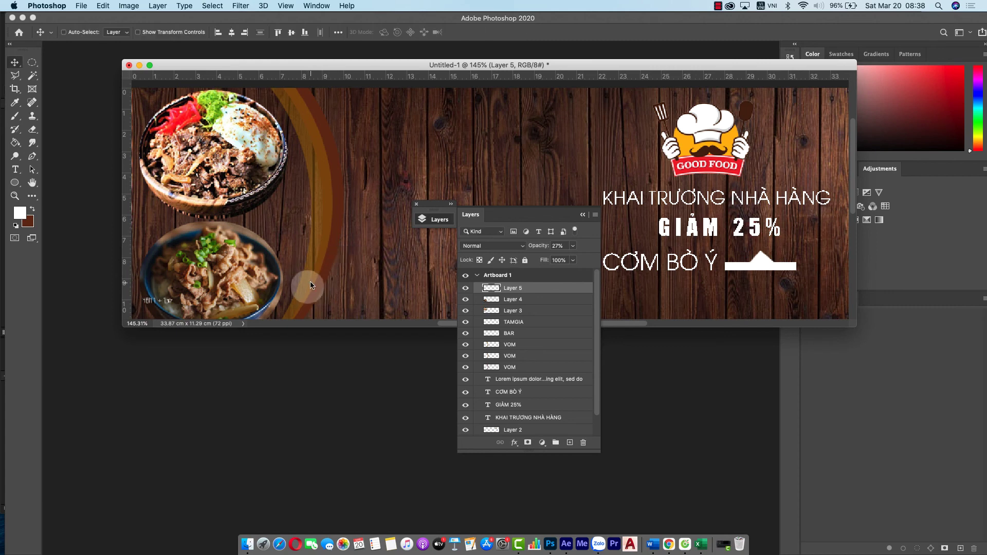
drag(310, 282, 369, 254)
Shrink the copied circle slightly, set it to 50% opacity, and move it onto the faint circle
key(ctrl+t)
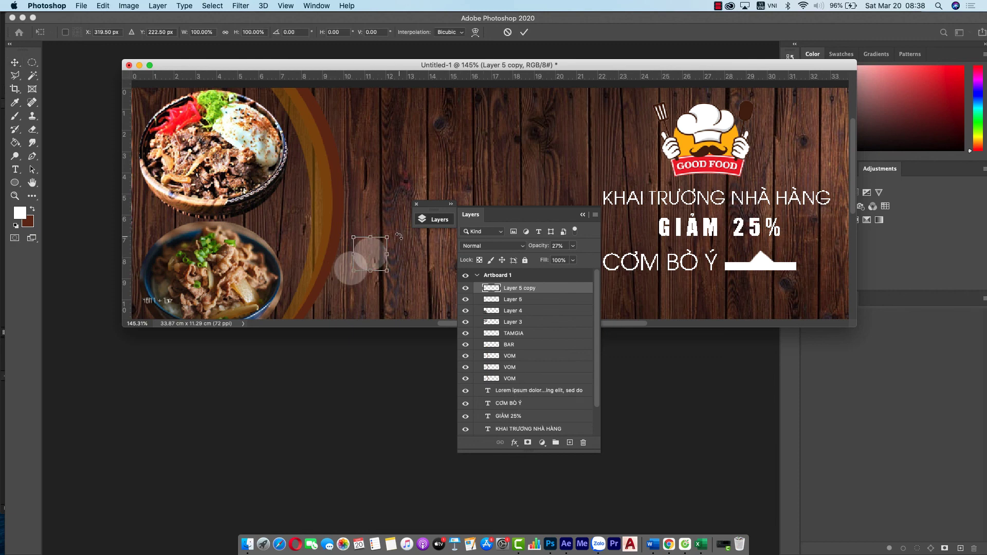
drag(387, 238, 377, 247)
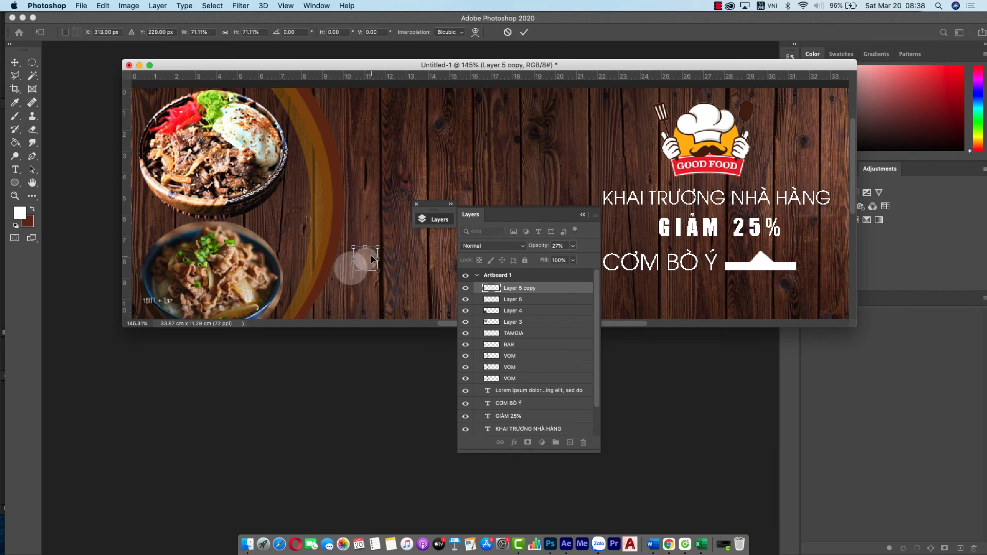
key(Return)
click(573, 246)
drag(558, 258, 595, 262)
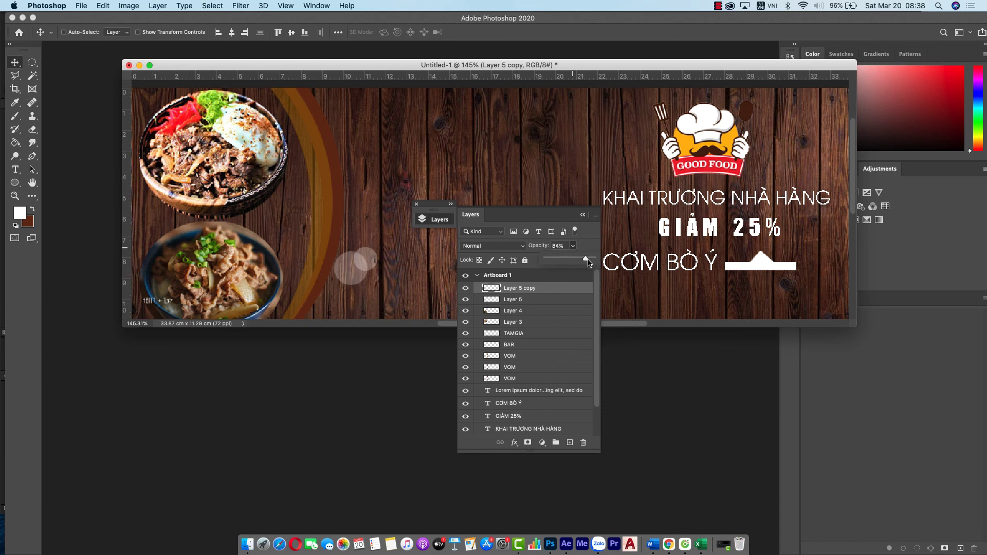
drag(374, 262, 360, 270)
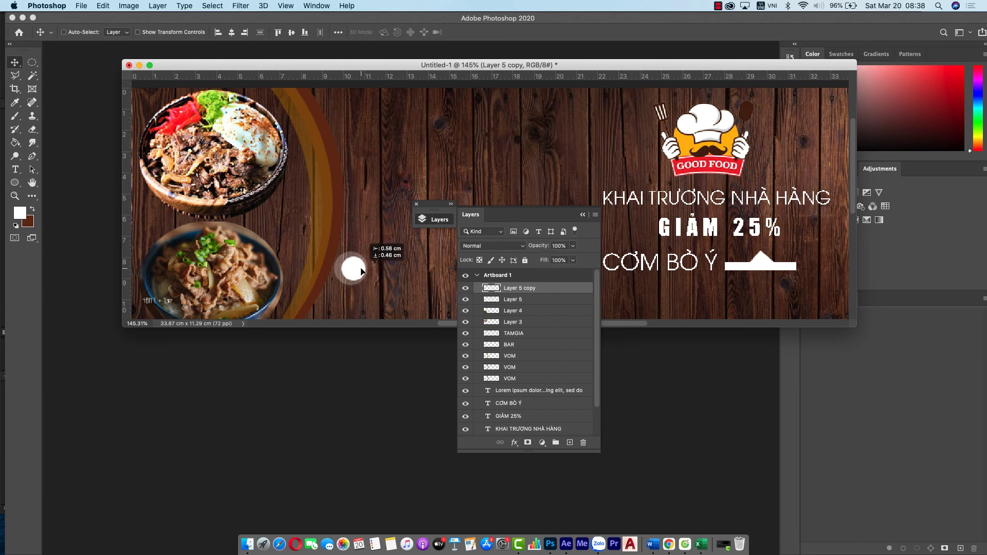
click(572, 247)
drag(572, 259, 550, 259)
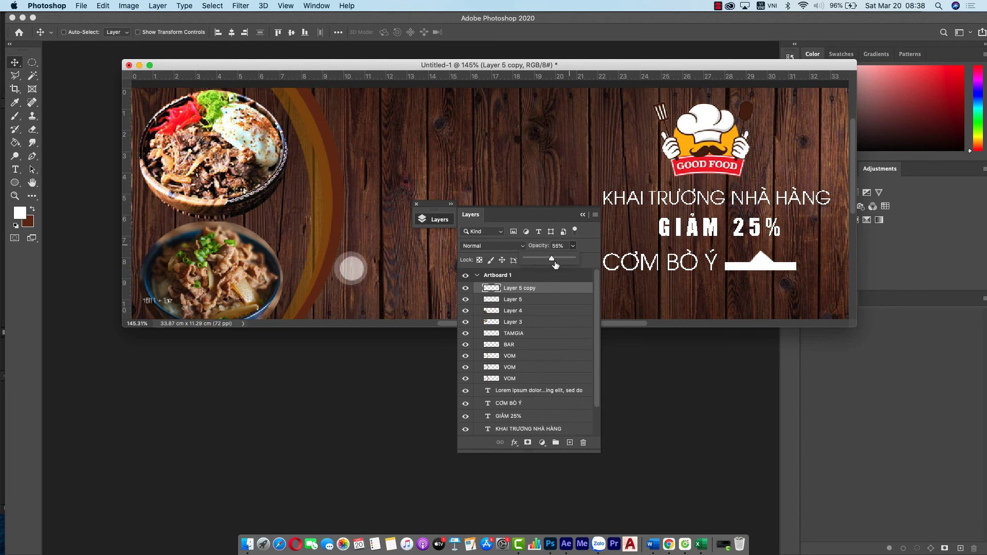
Move both circle layers down-left together, then undo an extra circle duplicate
shift+click(537, 300)
drag(357, 269, 307, 298)
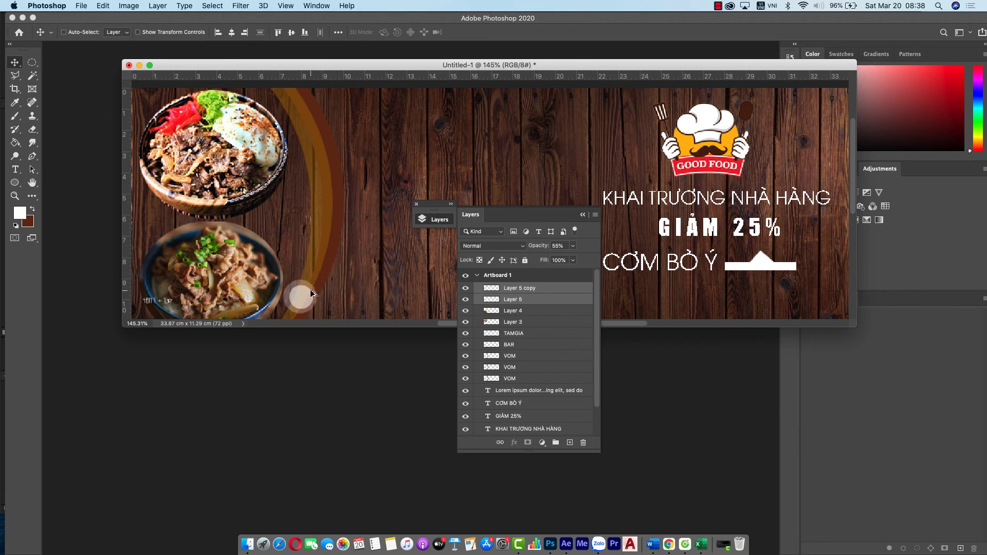
alt+drag(311, 293, 315, 107)
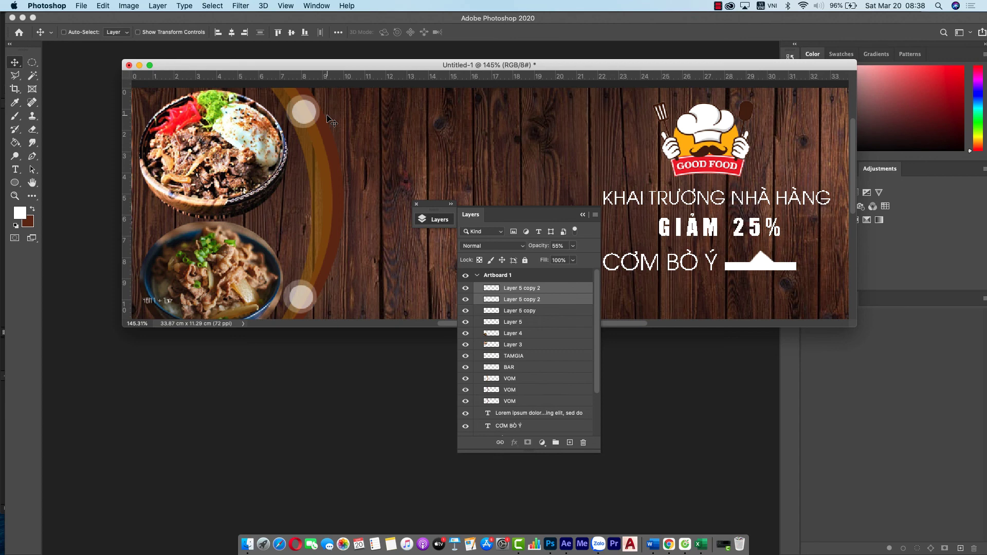
key(ctrl+z)
key(ctrl+z)
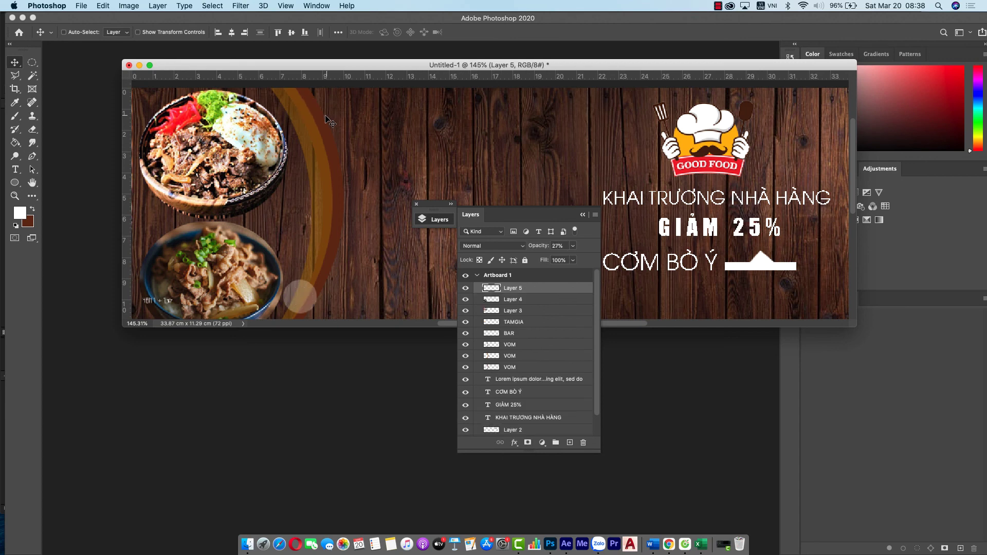
key(ctrl+z)
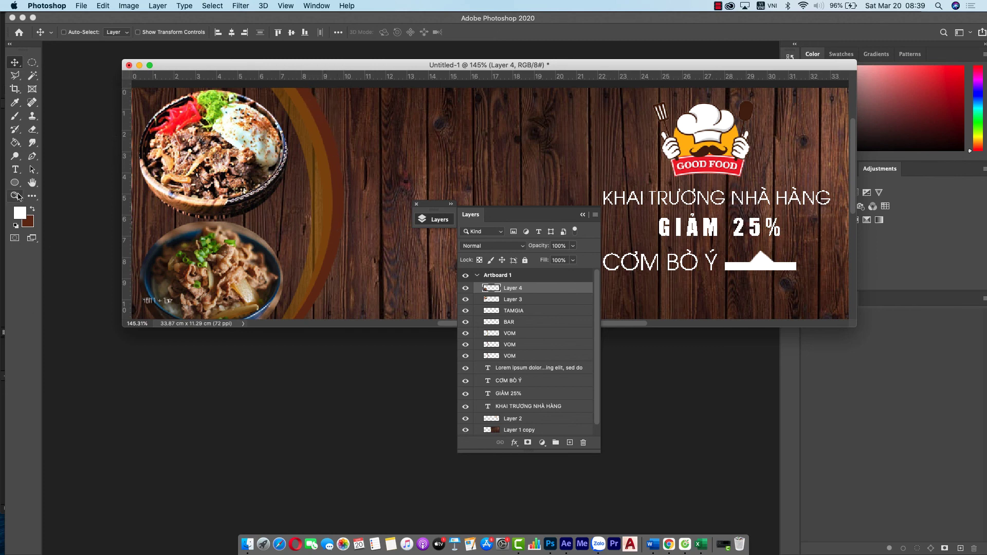
Draw a large 432 × 472 px white ellipse over the left beef bowls at 100% zoom
click(32, 67)
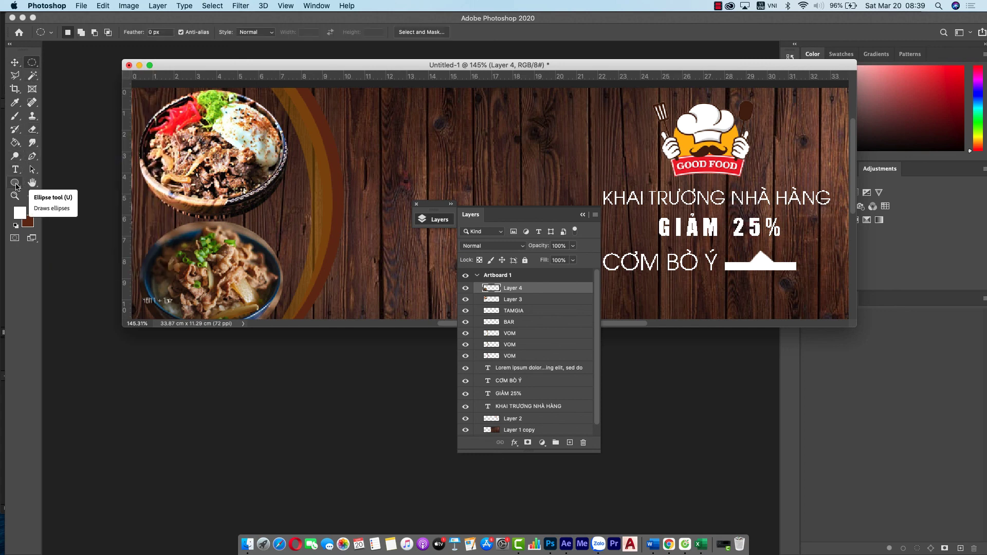
click(16, 184)
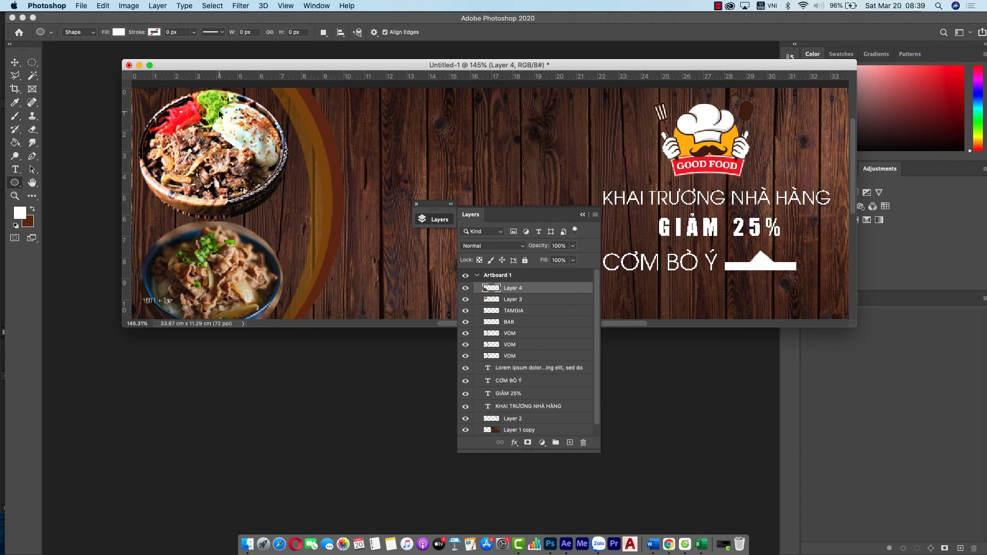
key(super+minus)
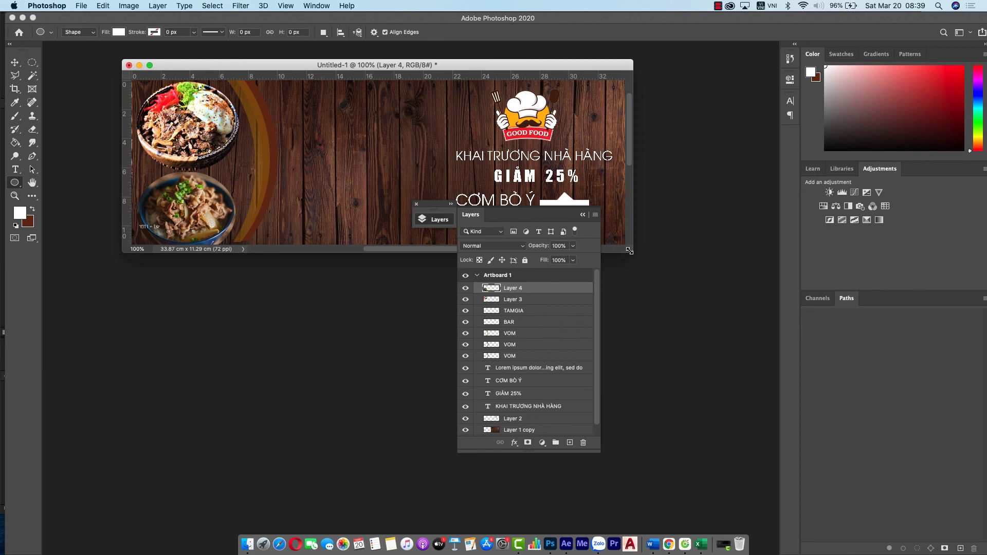
drag(632, 252, 801, 385)
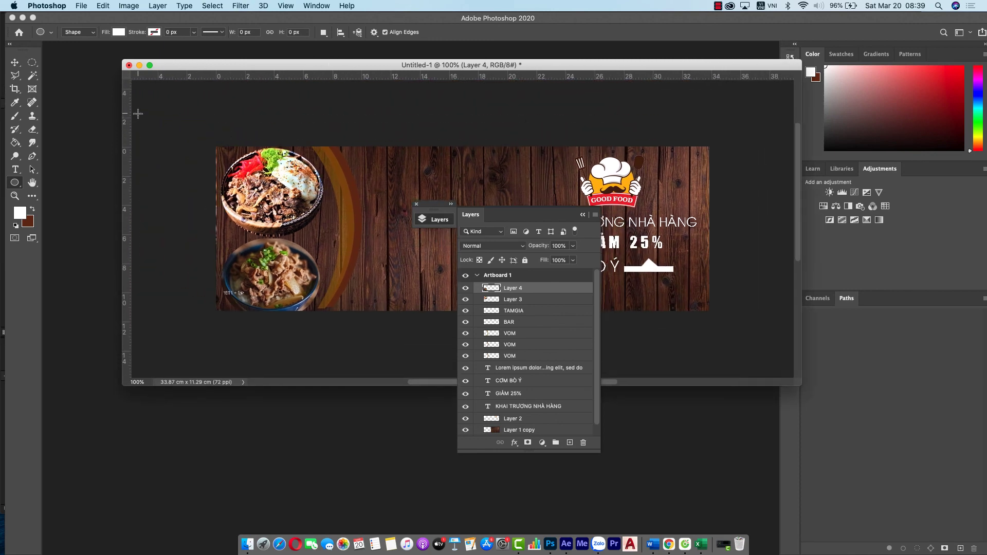
mouse_move(145, 104)
mouse_down()
mouse_move(355, 346)
mouse_move(367, 346)
mouse_up()
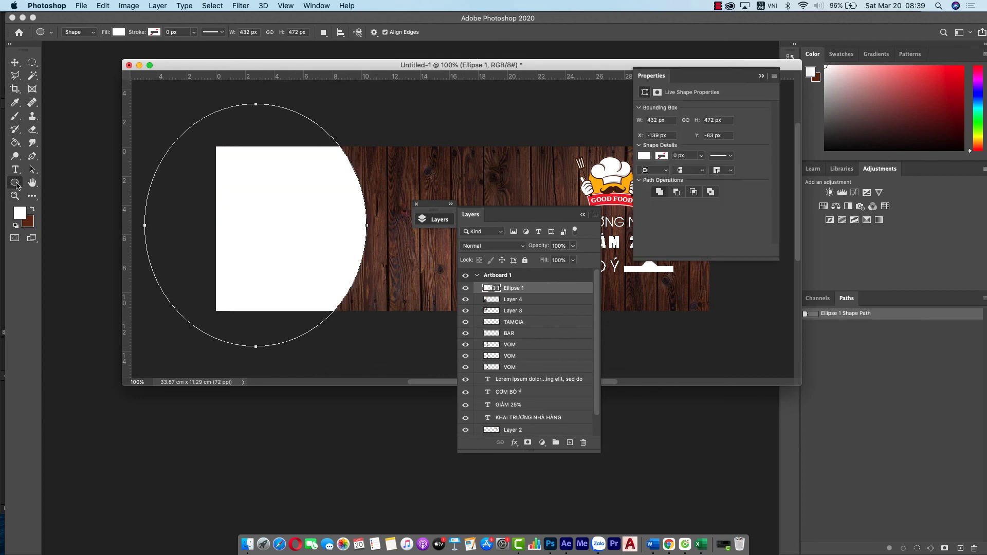
right_click(16, 182)
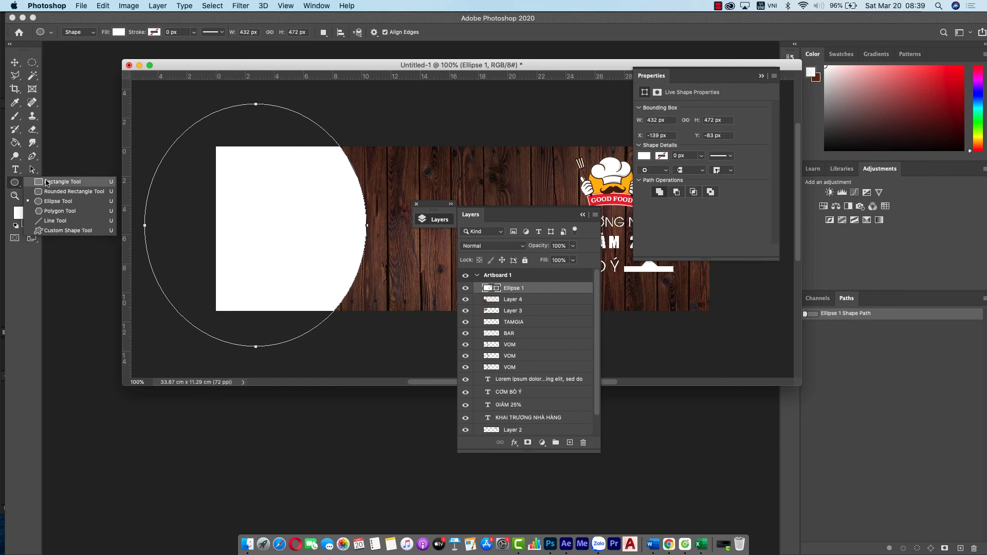
click(56, 203)
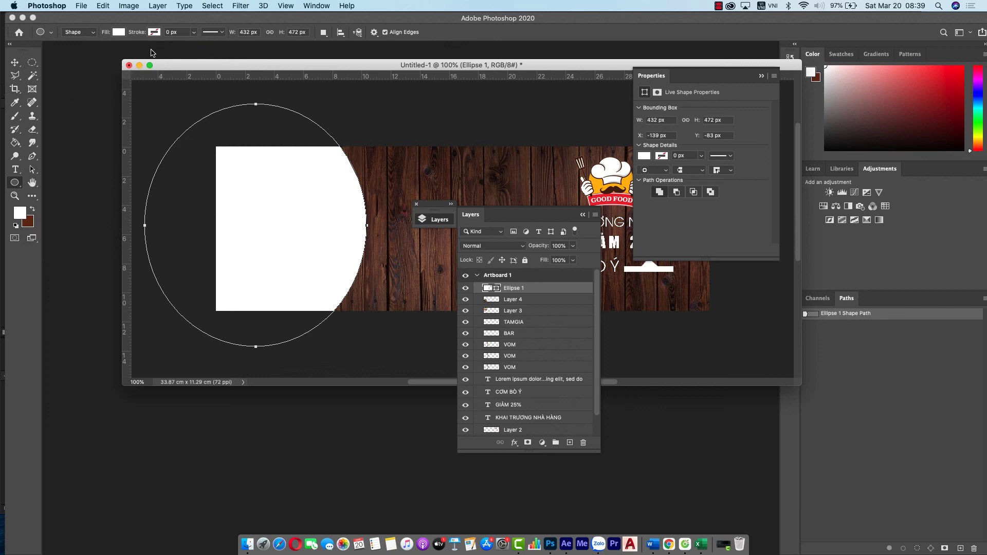
Remove the ellipse's fill and give it a thin dashed outline
click(118, 33)
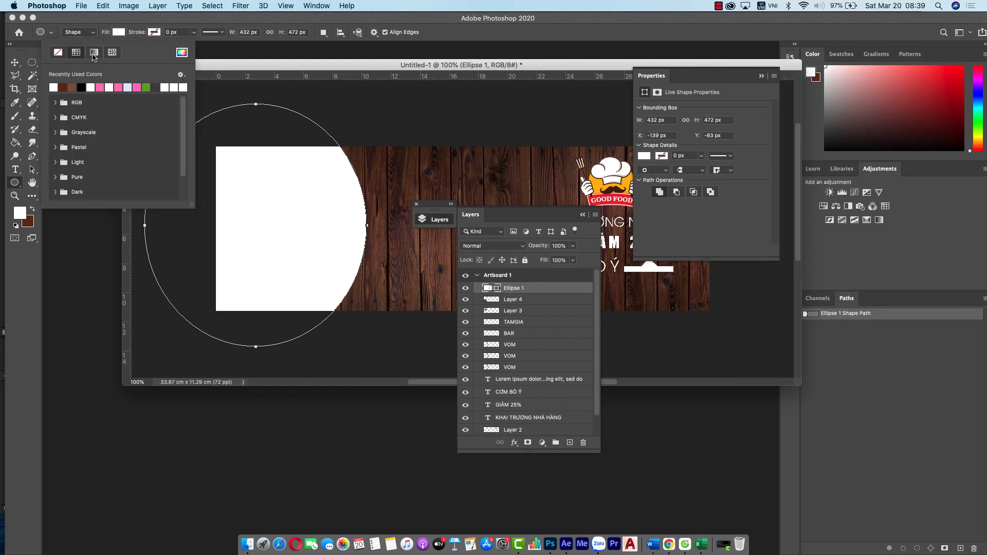
click(58, 52)
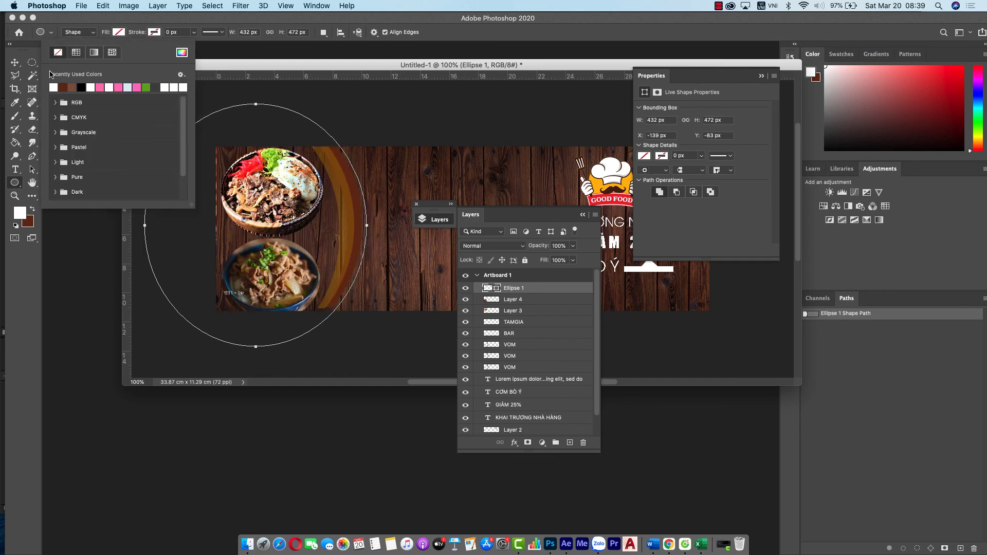
click(221, 17)
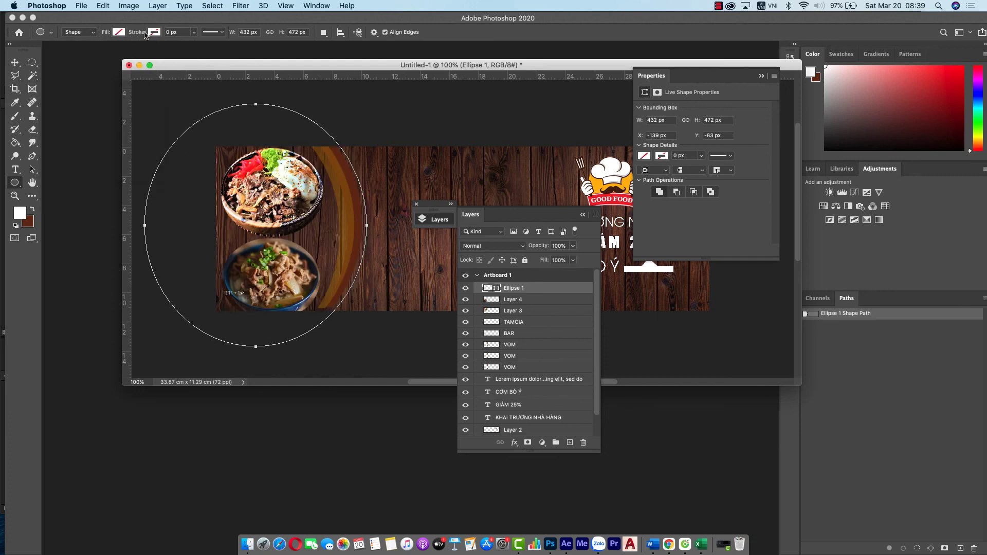
click(153, 33)
click(194, 32)
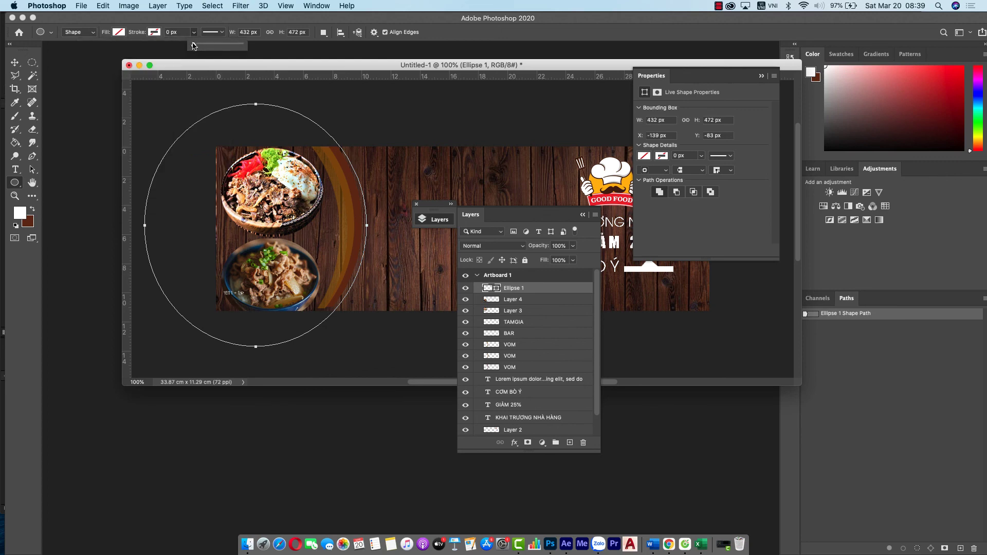
drag(193, 46, 196, 47)
drag(197, 46, 204, 46)
click(228, 36)
click(224, 35)
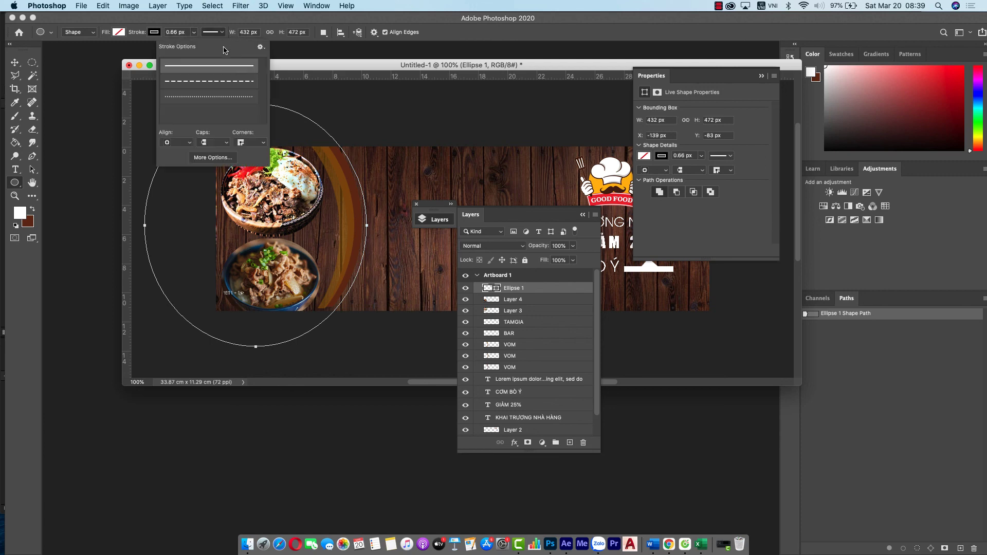
click(218, 82)
Make the dashed outline white and thicken it to about 4.43 px
click(15, 63)
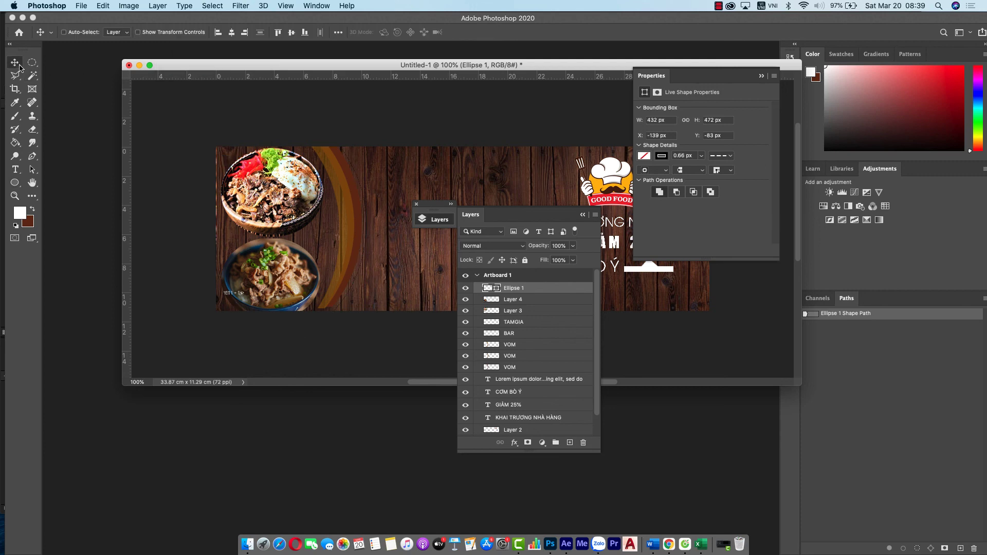
key(super)
scroll(351, 197, up, 3)
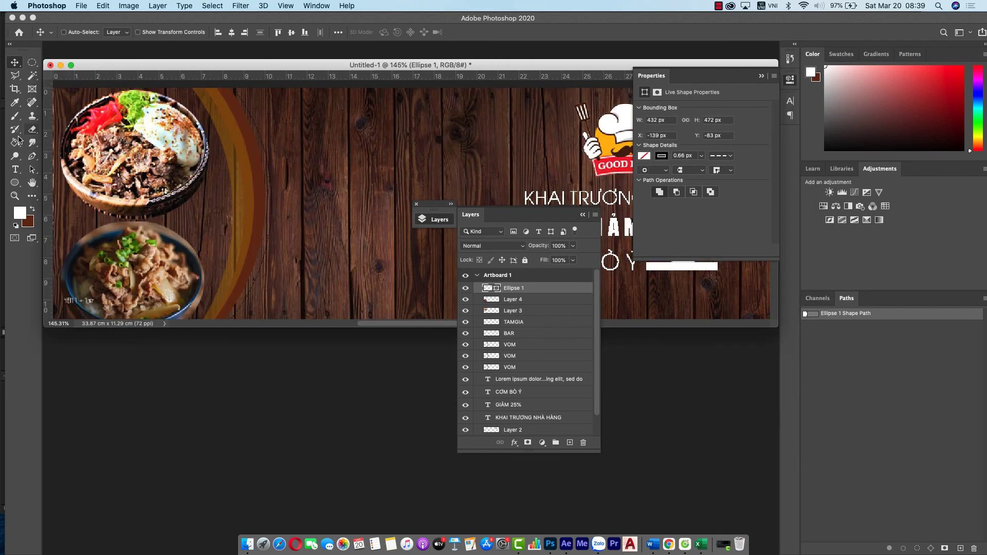
click(15, 184)
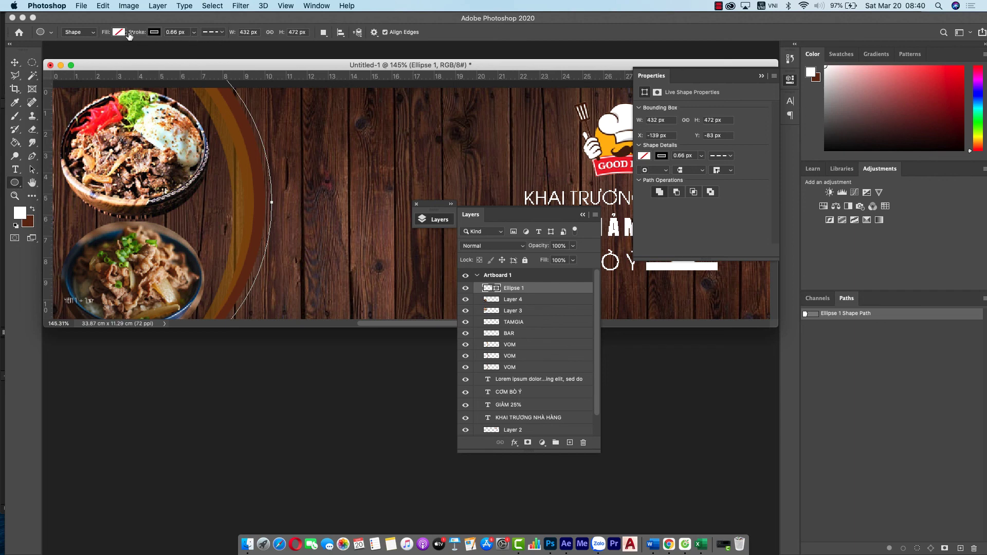
click(160, 33)
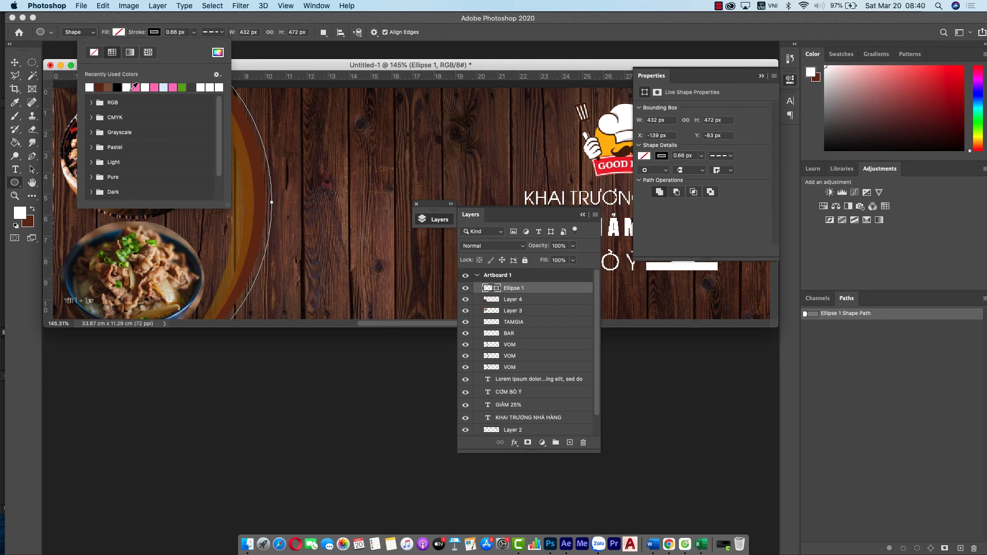
click(131, 90)
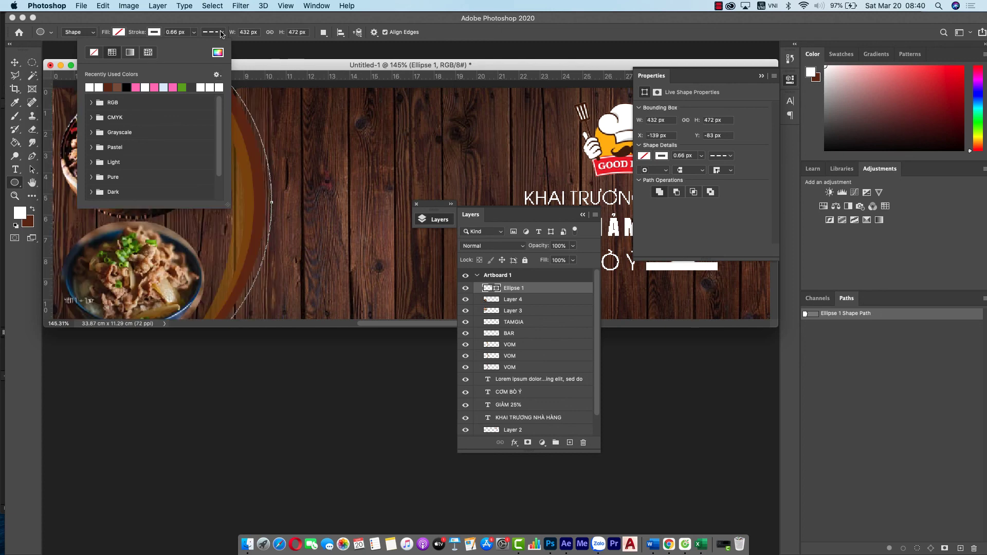
click(194, 32)
drag(190, 46, 199, 47)
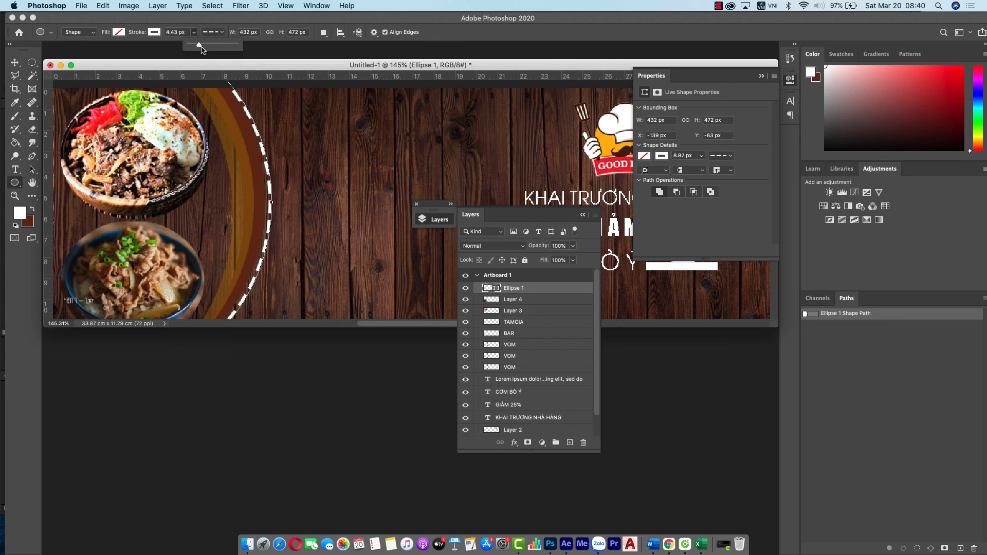
Lower the Ellipse 1 layer opacity to 39% for a faint ring
click(15, 62)
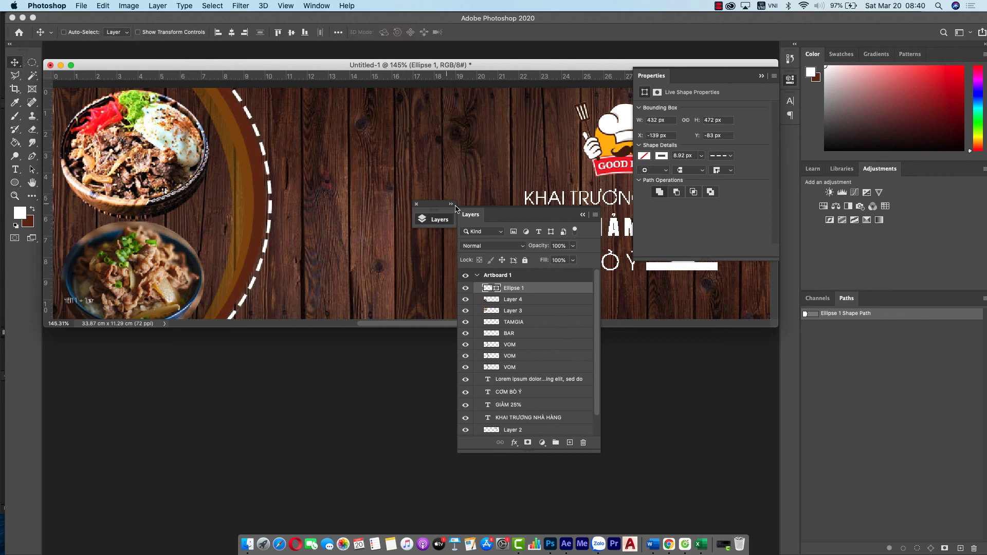
click(573, 247)
drag(574, 254, 552, 261)
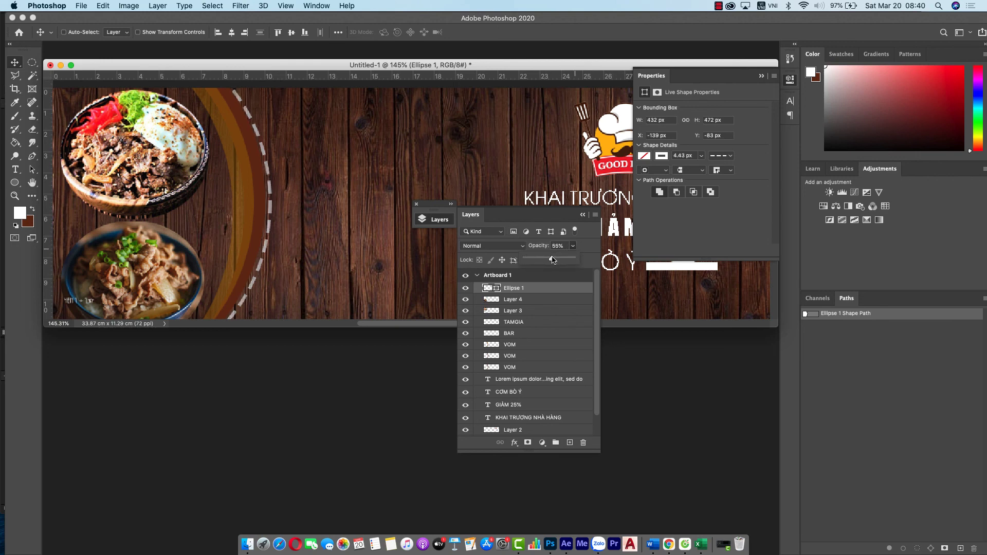
drag(551, 260, 544, 261)
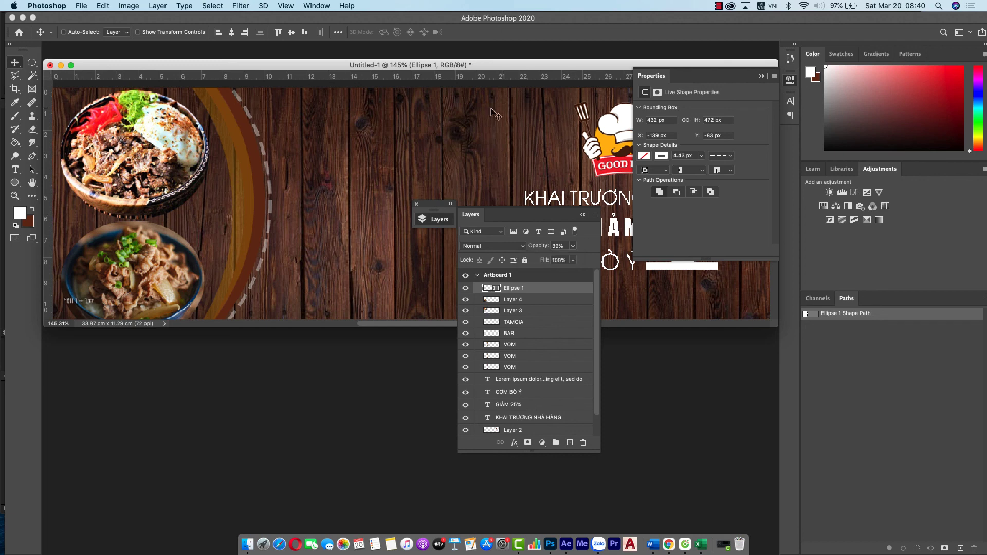
key(Tab)
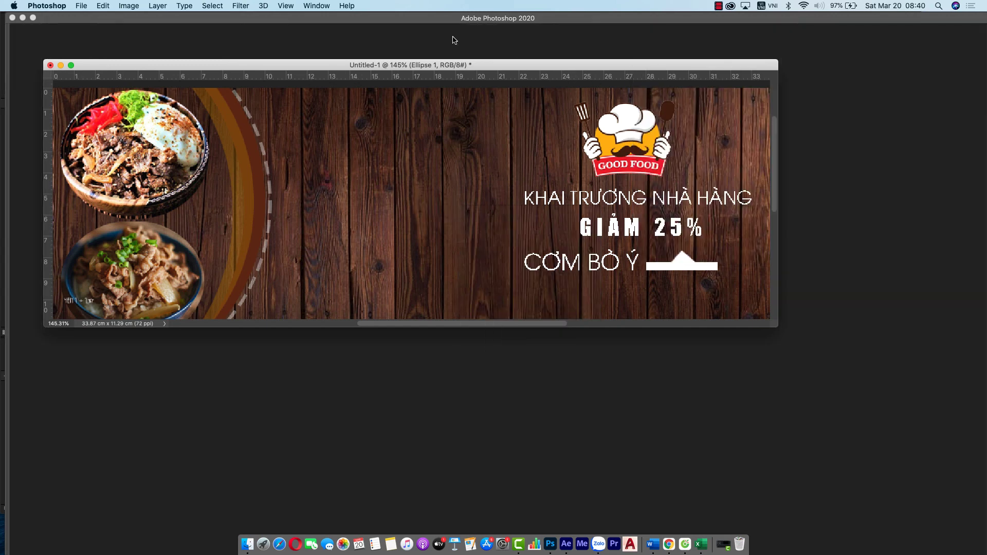
Hide the rulers and enlarge the window to preview the banner, then stop recording
drag(459, 68, 491, 62)
key(super+r)
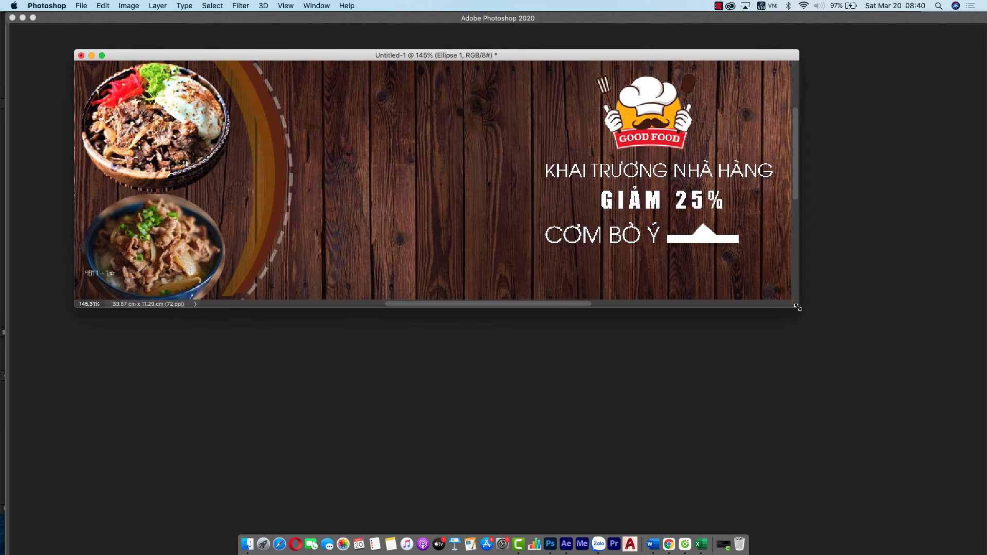
drag(797, 307, 830, 317)
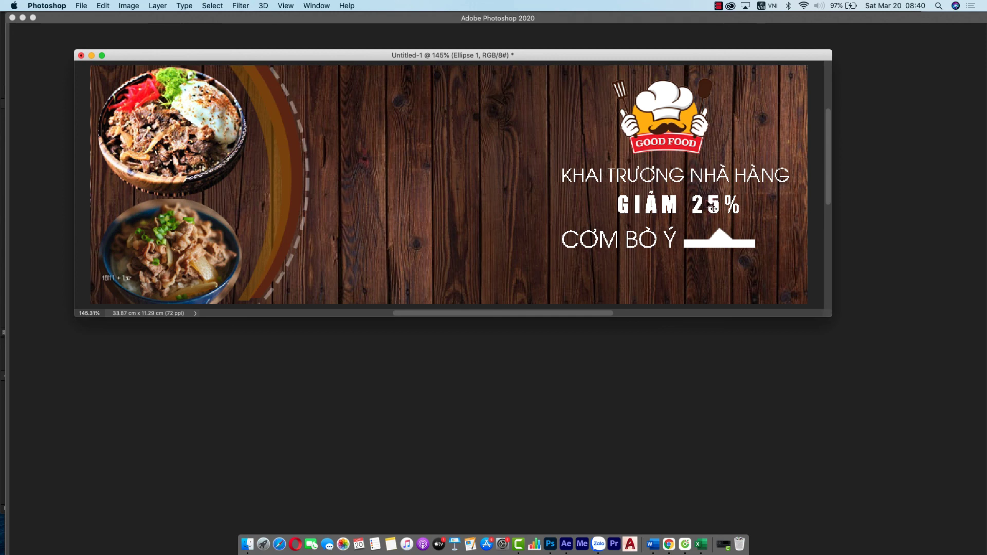
click(719, 6)
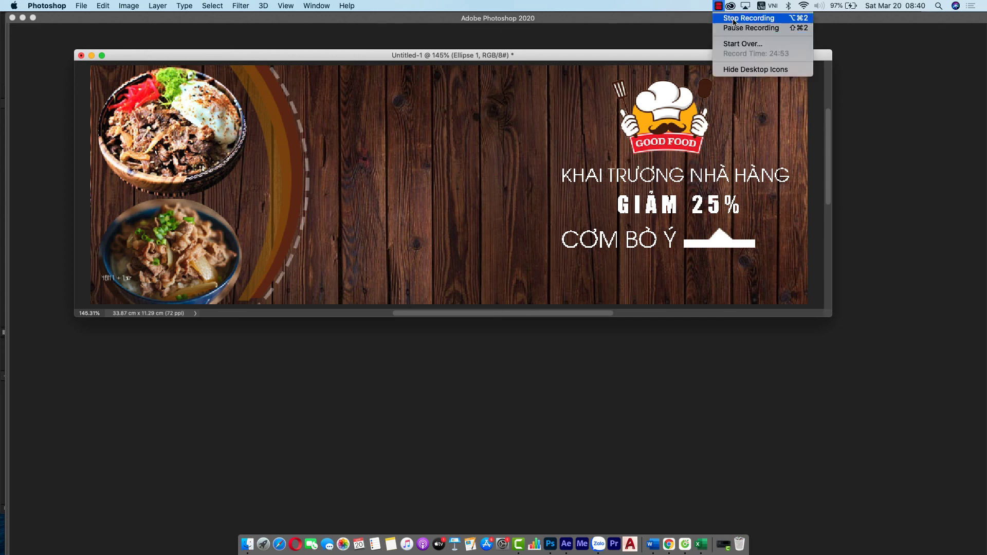
click(734, 19)
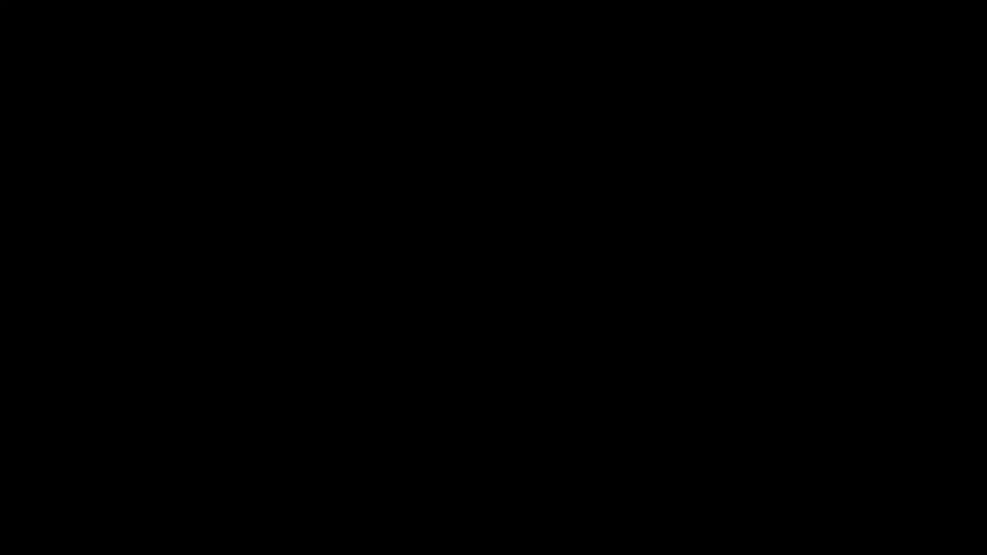